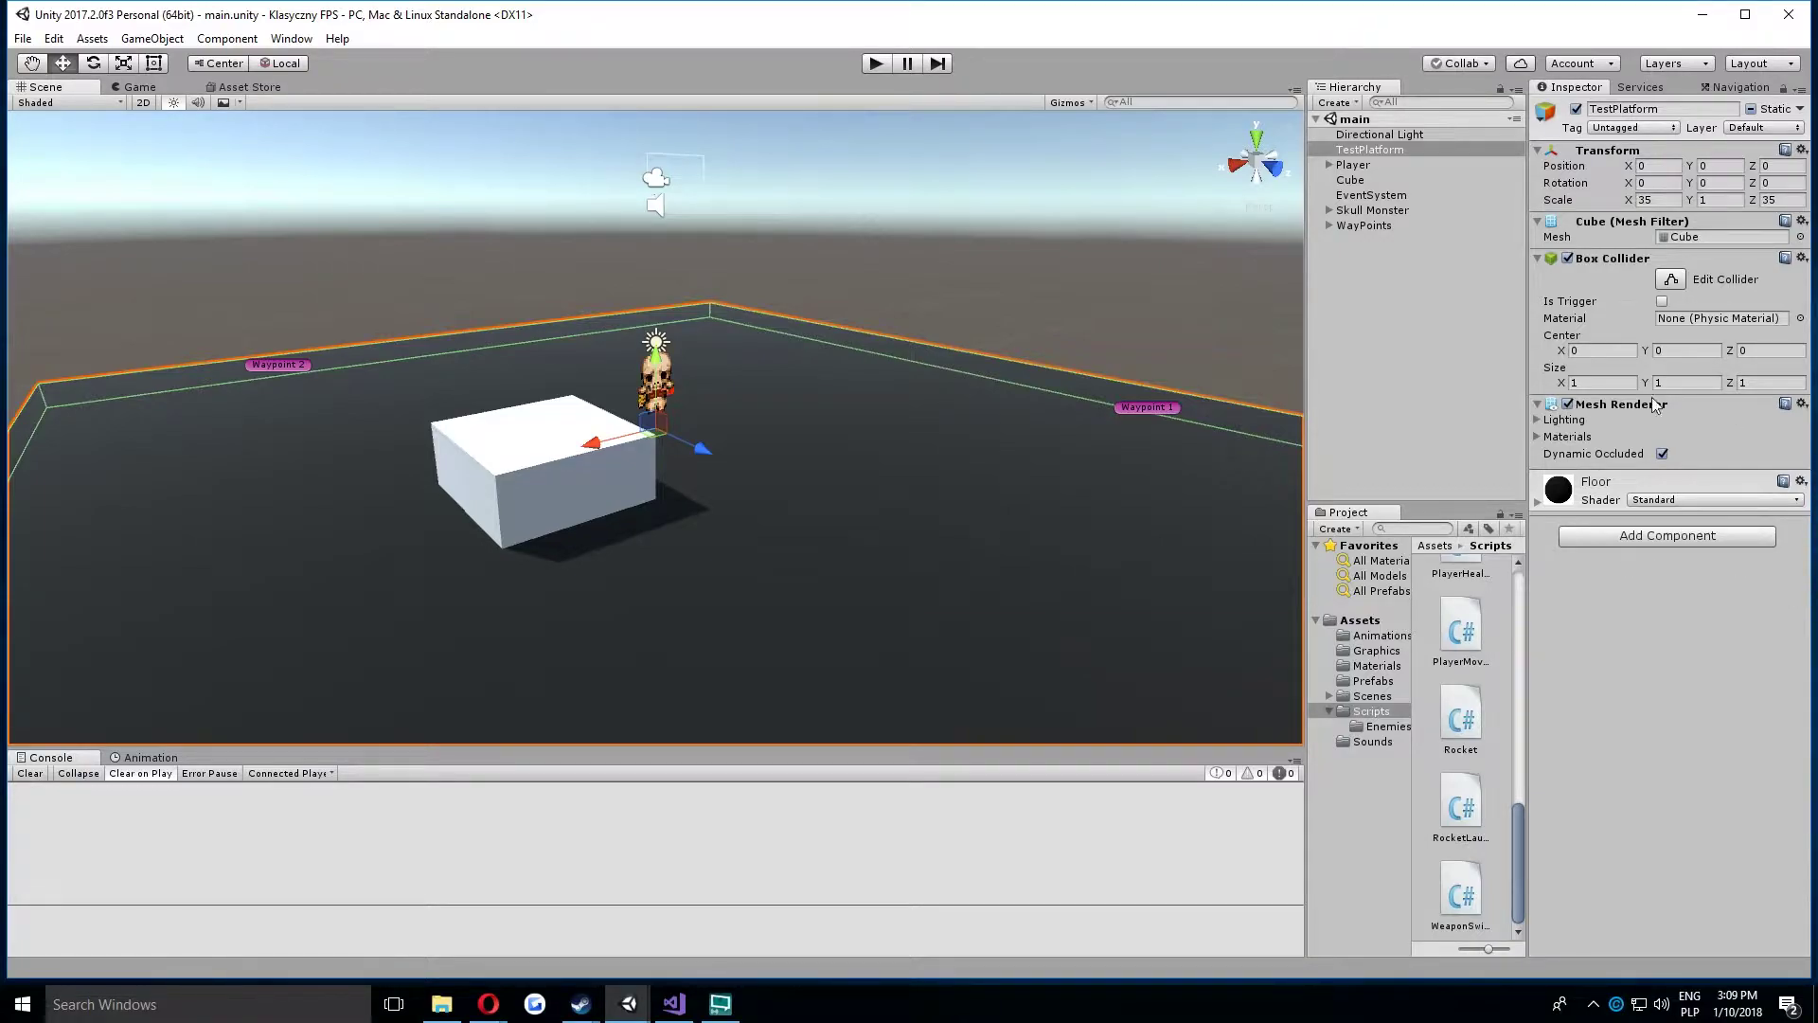
Add a new C# script to the Scripts folder and name it StaticBillboardChange.
{"action": "right_click", "coordinate": [1357, 716]}
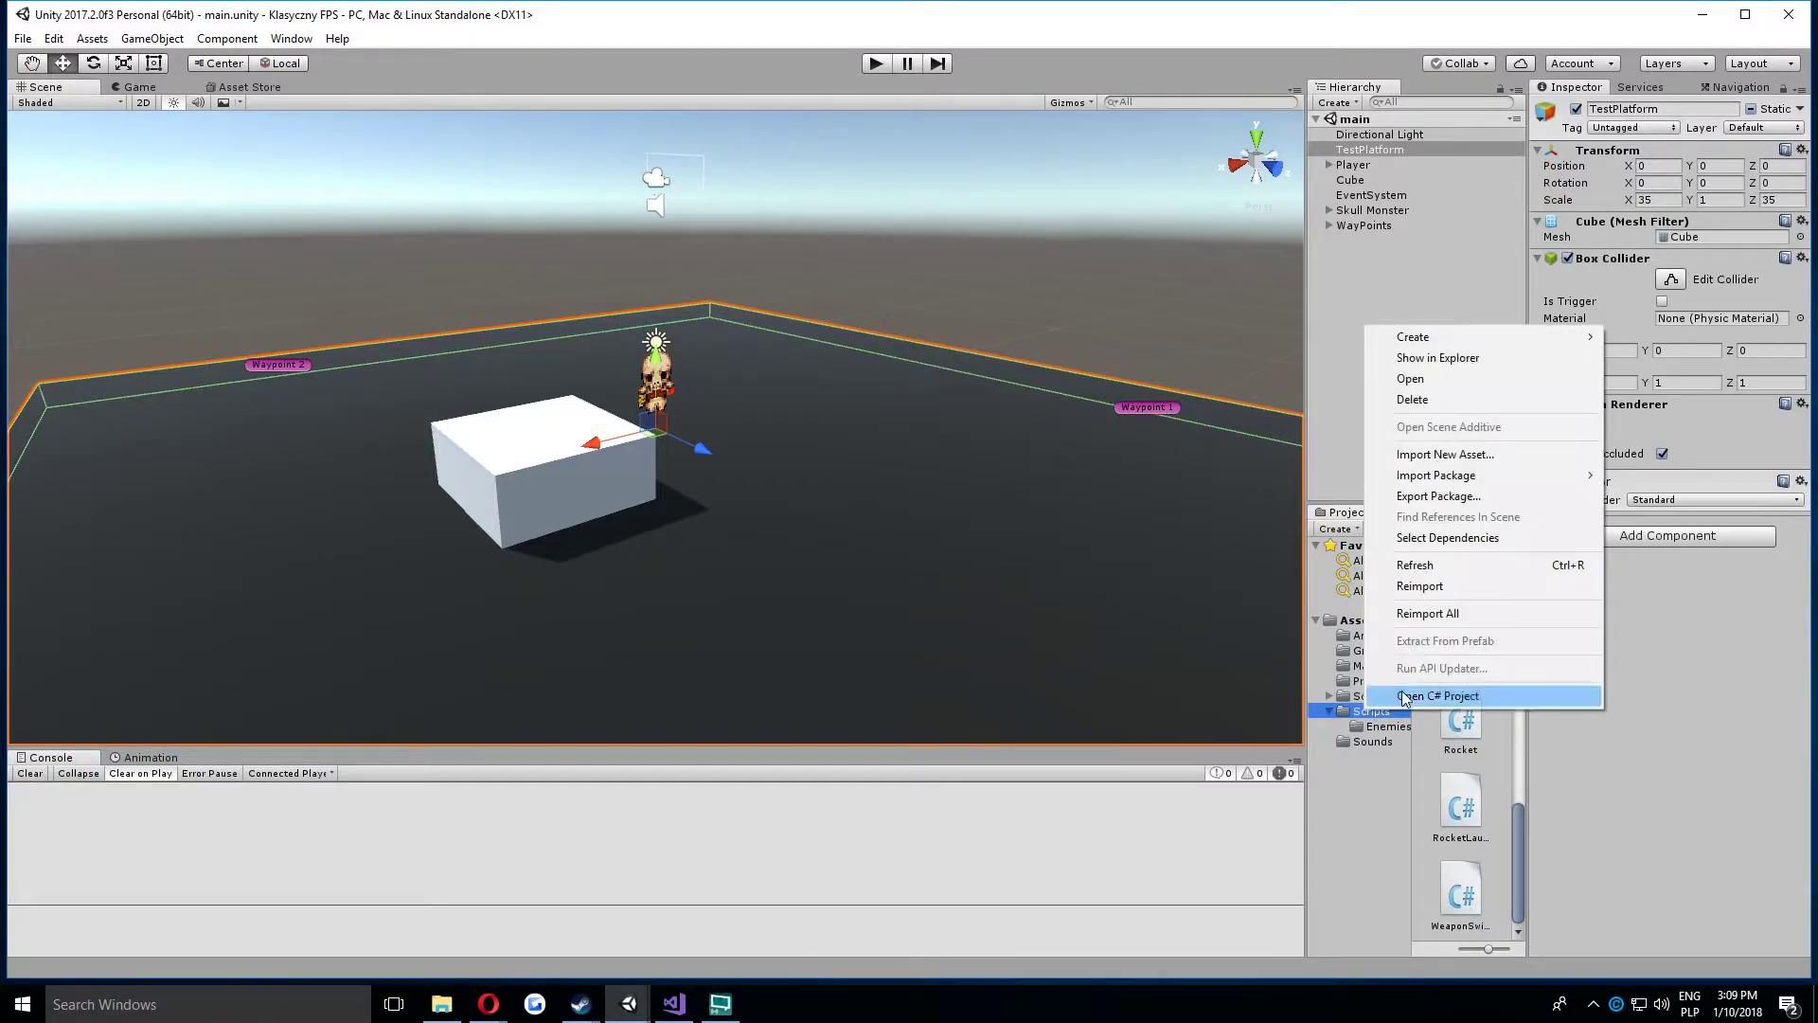
{"action": "mouse_move", "coordinate": [1391, 351]}
{"action": "left_click", "coordinate": [1258, 370]}
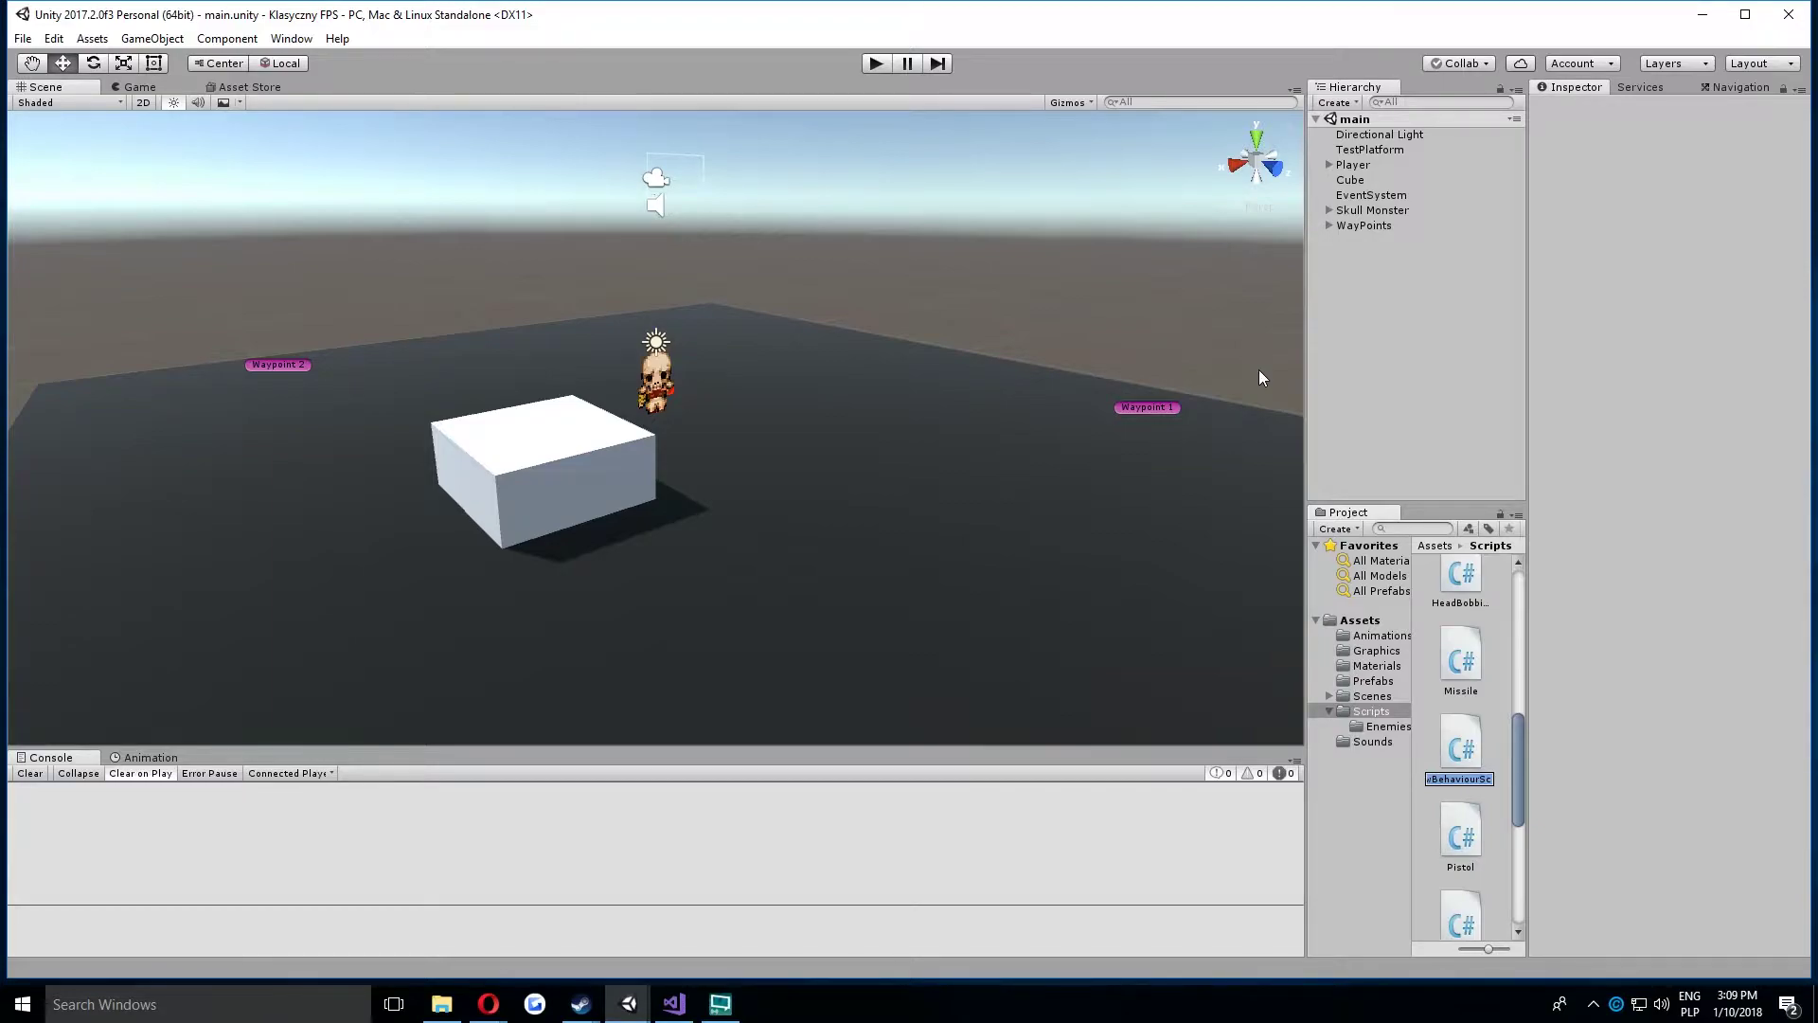
{"action": "type", "text": "StaticBillbo"}
{"action": "type", "text": "ard"}
{"action": "type", "text": "Change"}
{"action": "key", "text": "Return"}
{"action": "key", "text": "Return"}
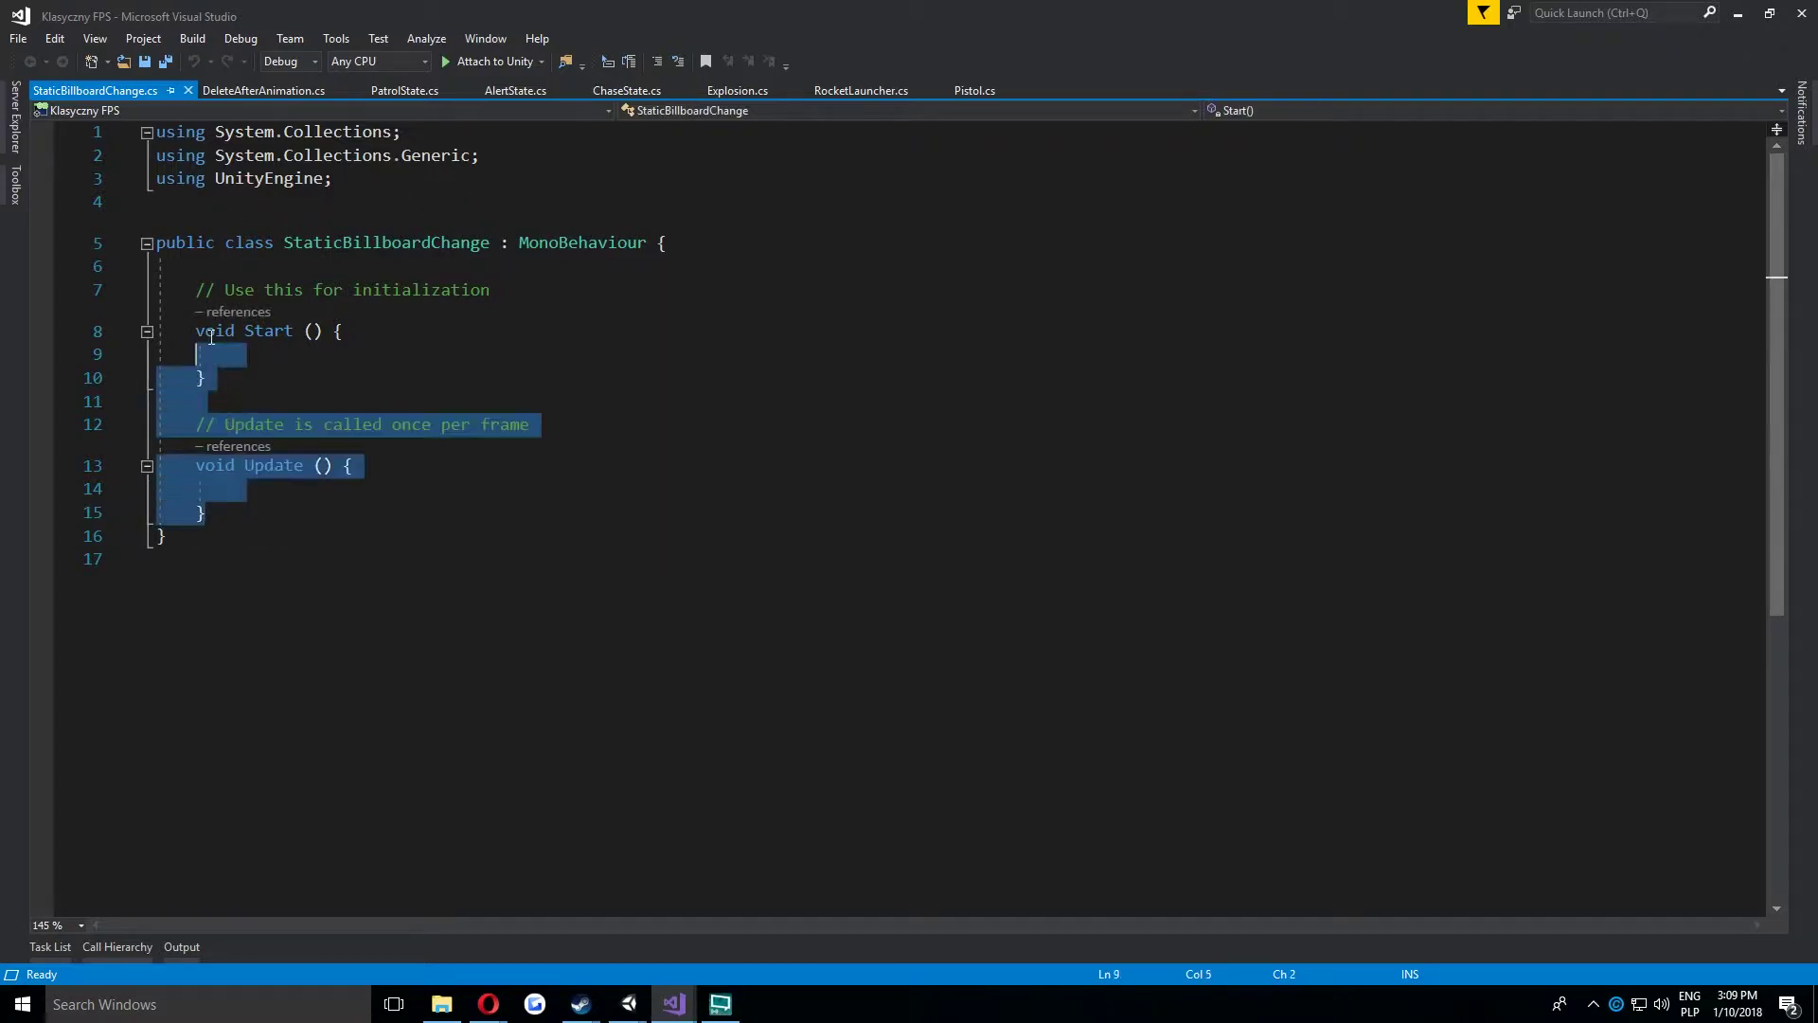
Delete the template Start and Update methods and declare Sprite[] sprites and AnimationClip[] anims.
{"action": "left_click_drag", "start_coordinate": [250, 526], "coordinate": [195, 289]}
{"action": "key", "text": "BackSpace"}
{"action": "key", "text": "Return"}
{"action": "left_click", "coordinate": [195, 289]}
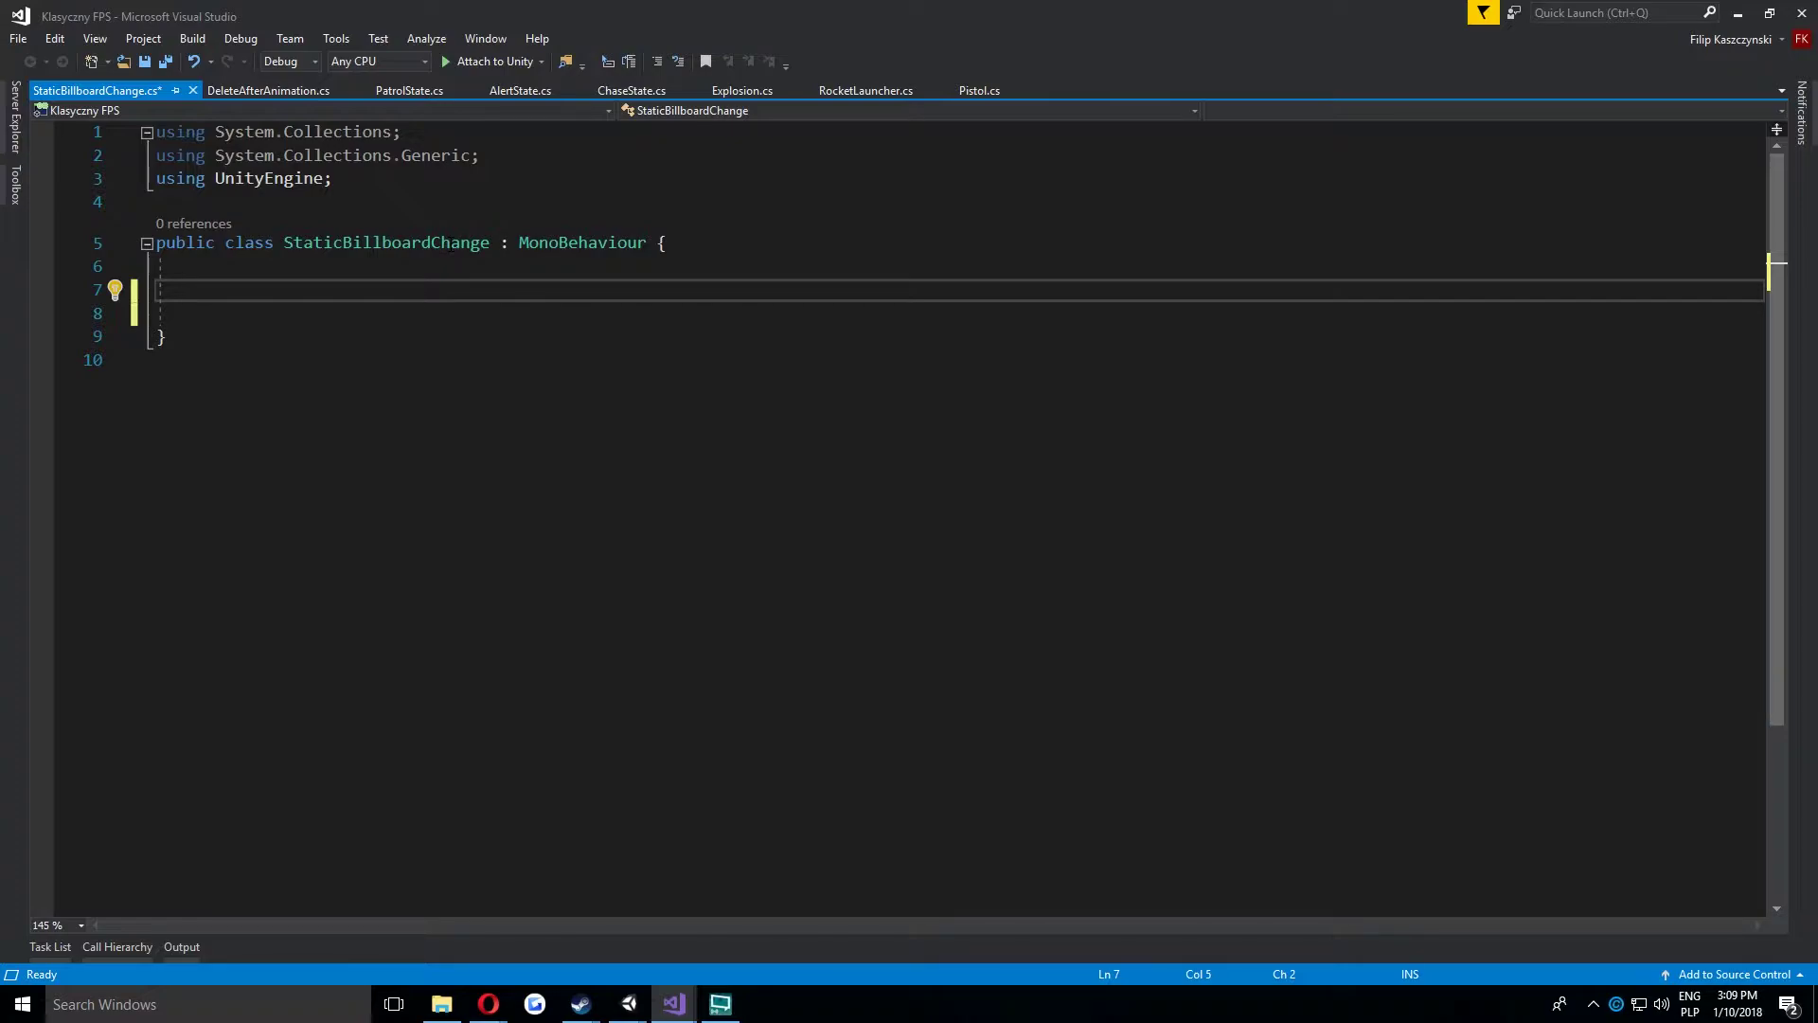
{"action": "type", "text": "Sprite[] "}
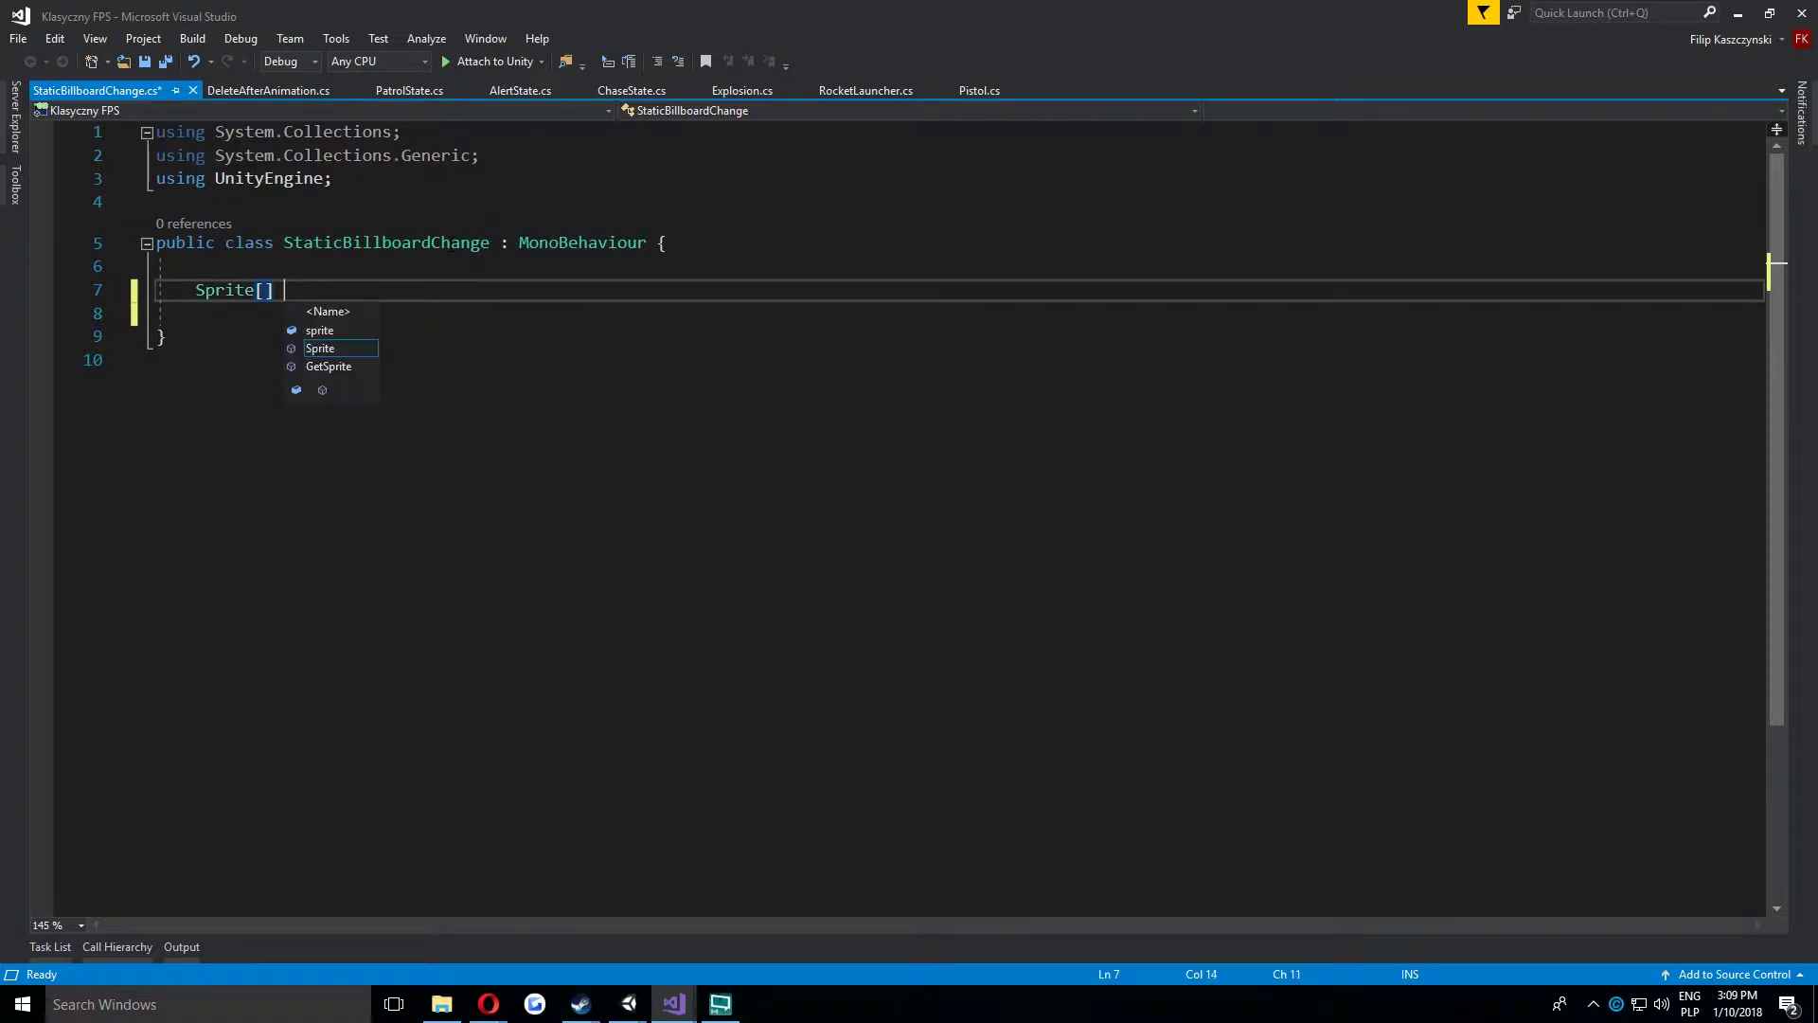
{"action": "type", "text": "sprite"}
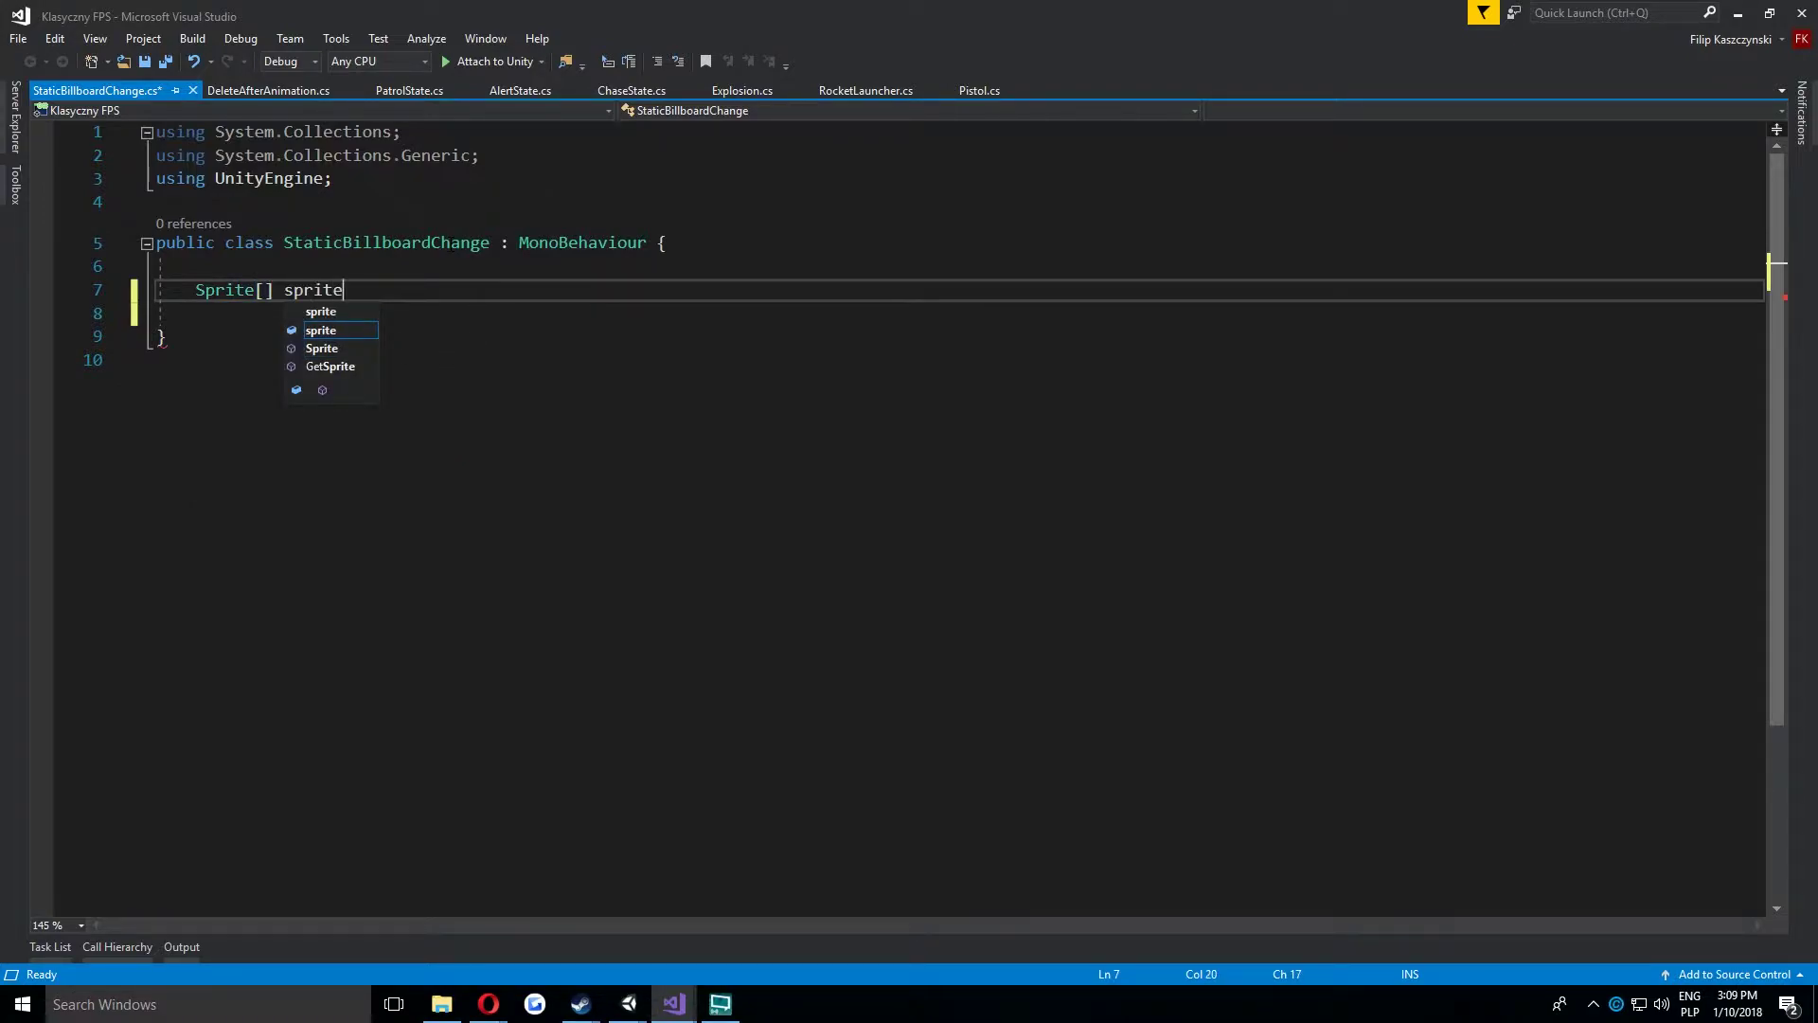
{"action": "type", "text": "s;"}
{"action": "key", "text": "Return"}
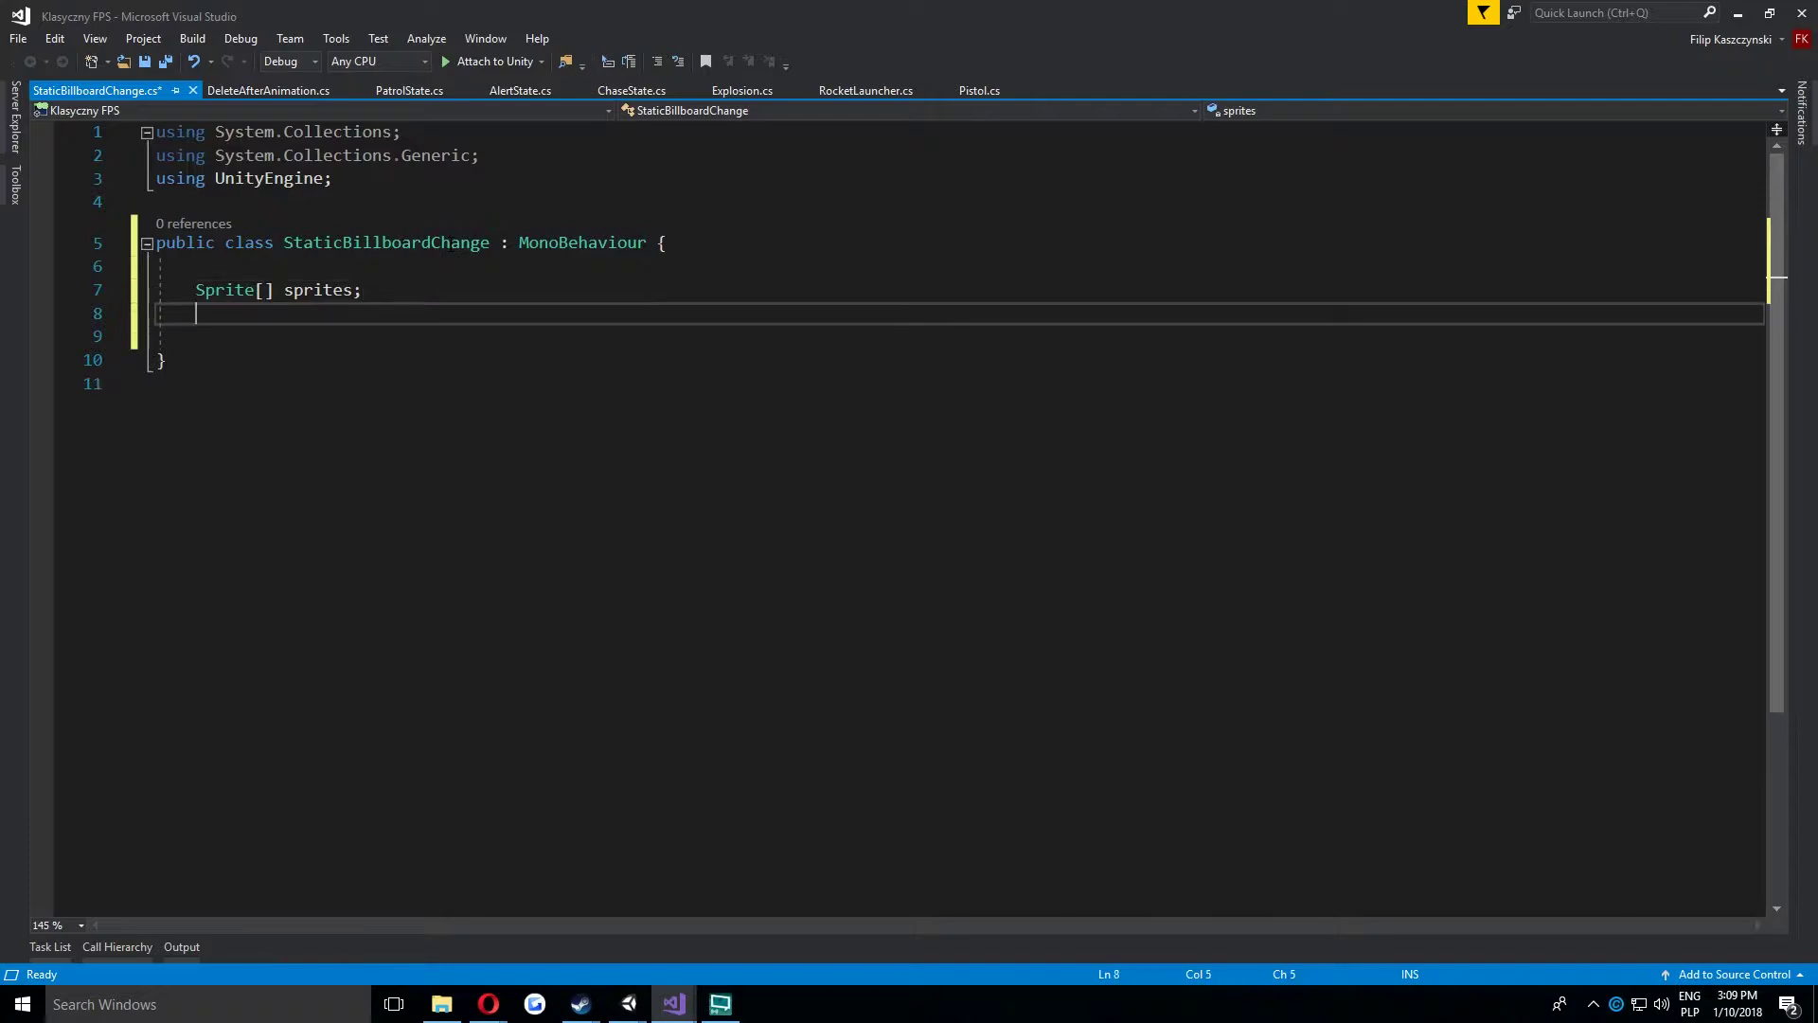
{"action": "type", "text": "Animat"}
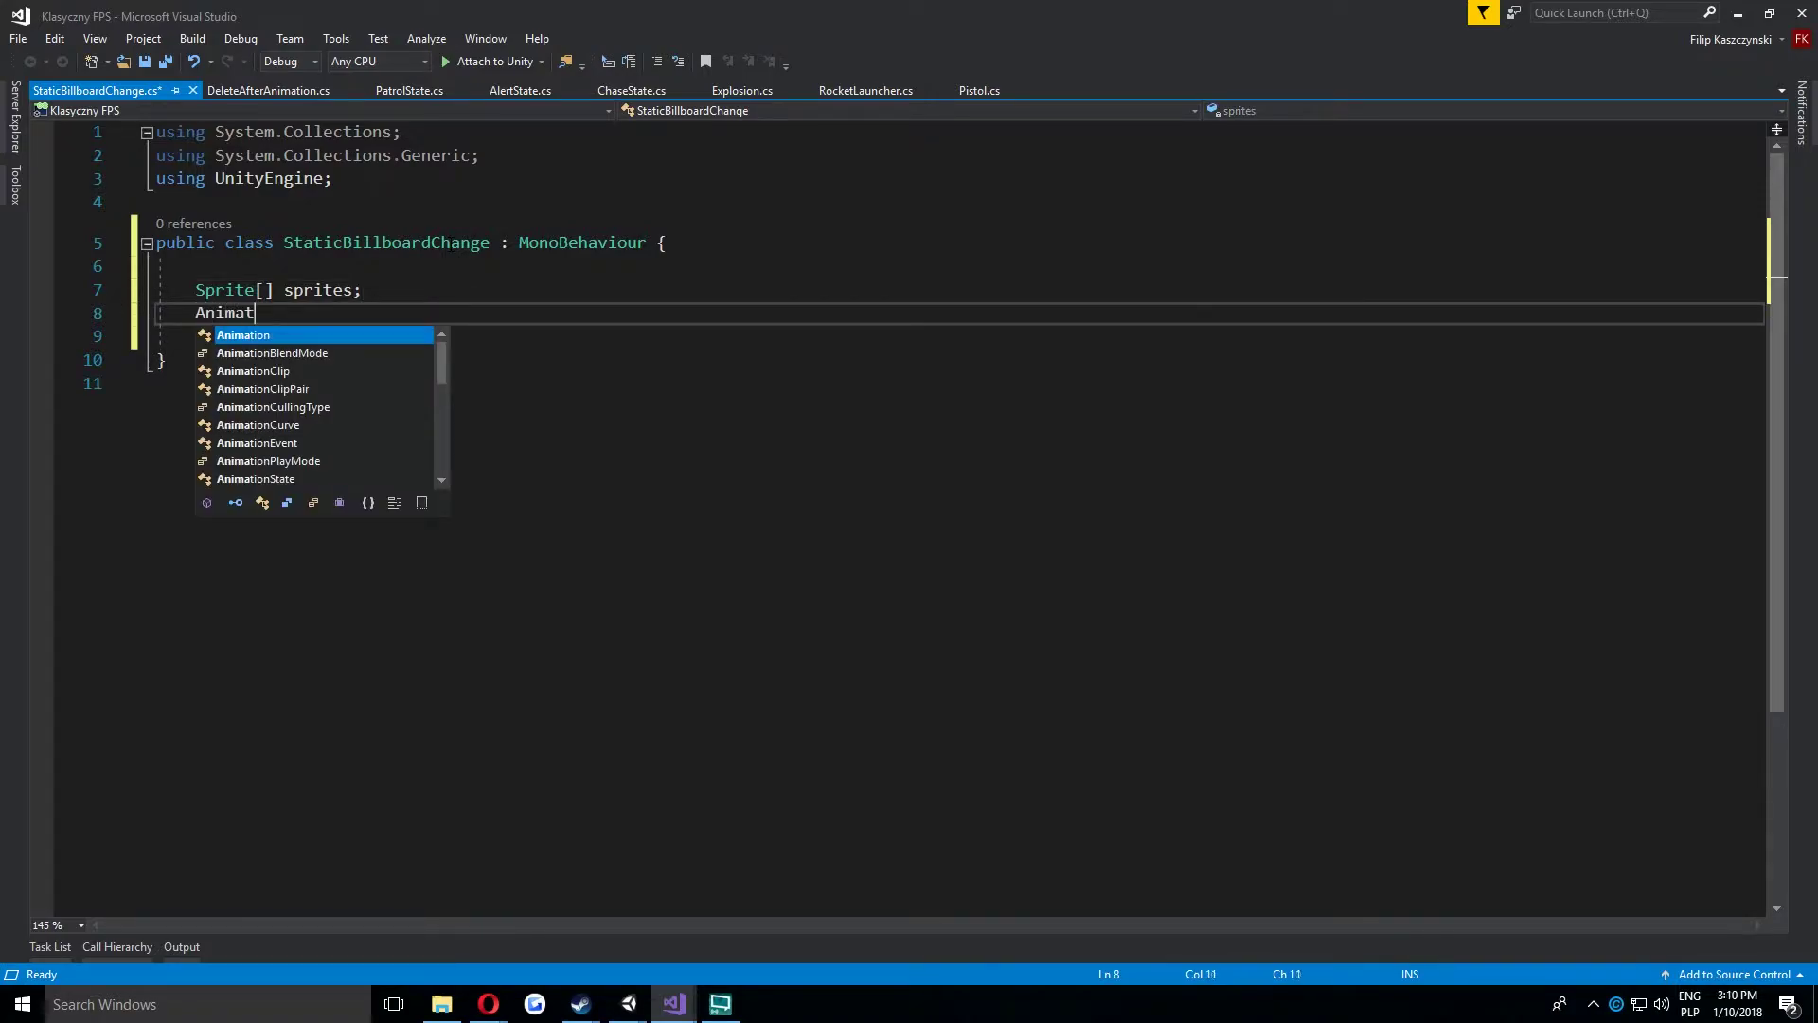
{"action": "type", "text": "ionClip[] anims;"}
{"action": "key", "text": "Return"}
Declare the bool isAnimated, Animator anim, SpriteRenderer sr and float angle fields.
{"action": "type", "text": "bool isAnimated;"}
{"action": "key", "text": "Return"}
{"action": "key", "text": "Return"}
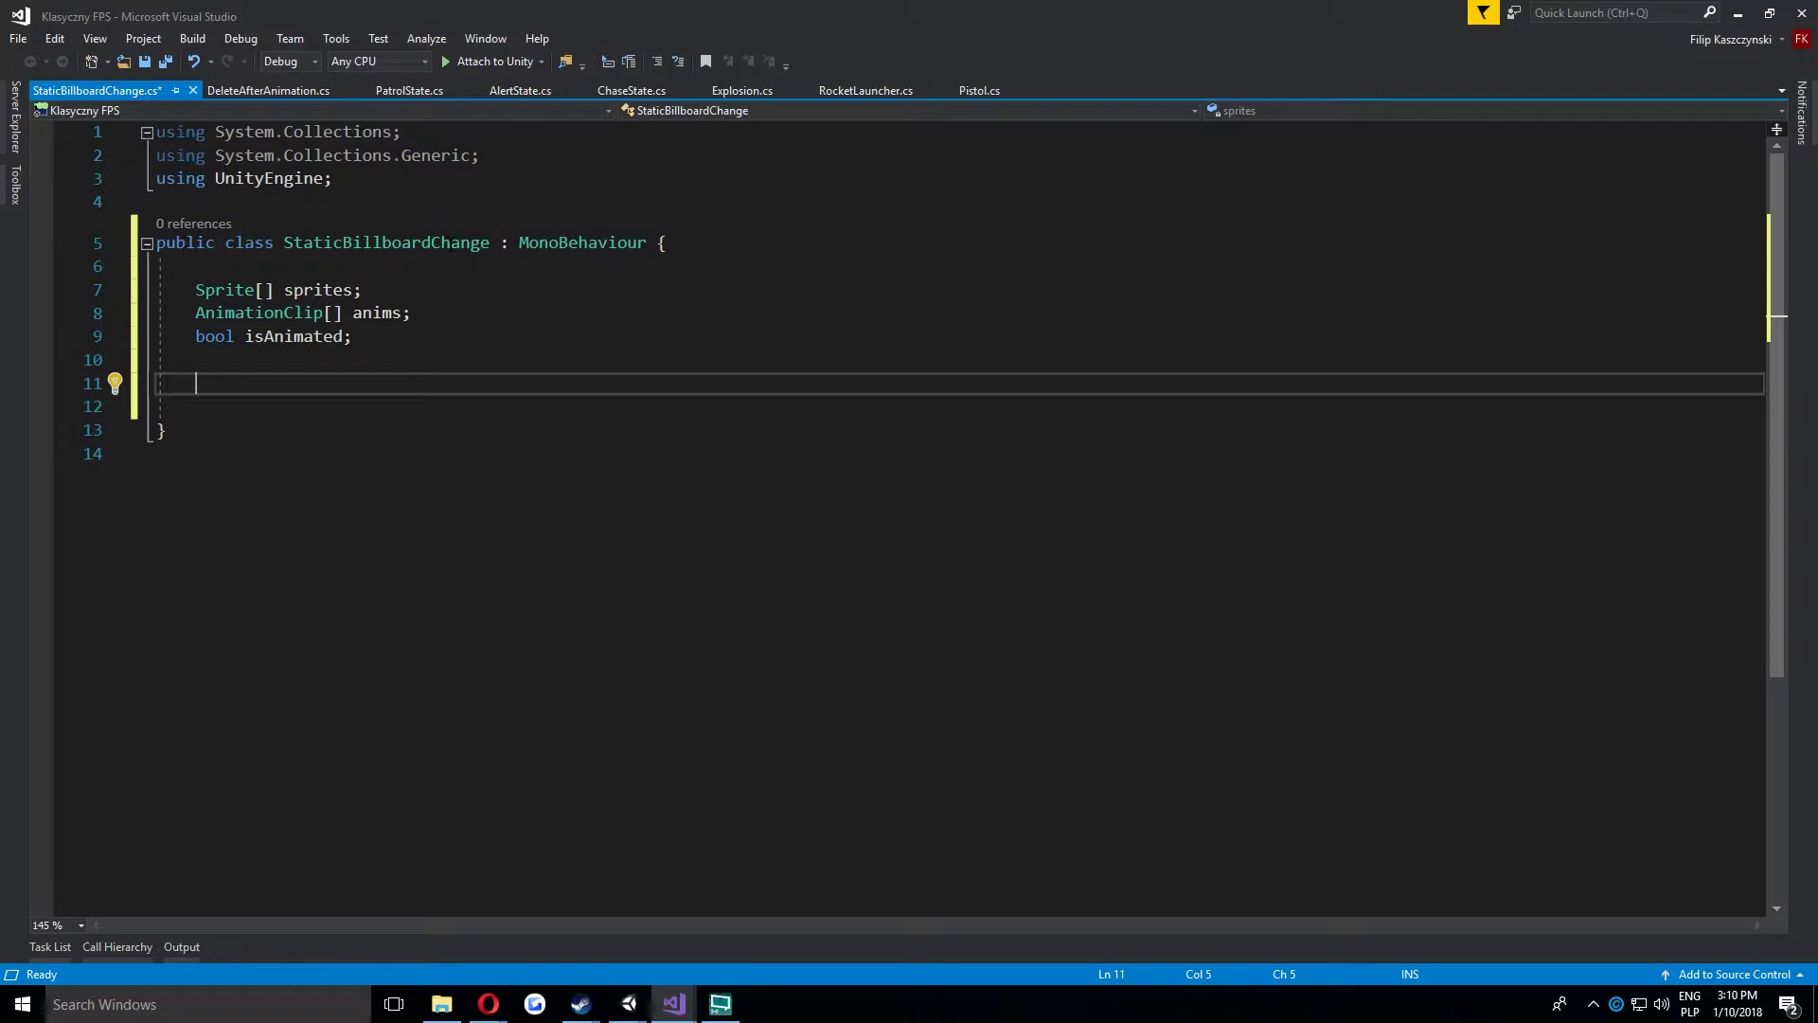
{"action": "type", "text": "A"}
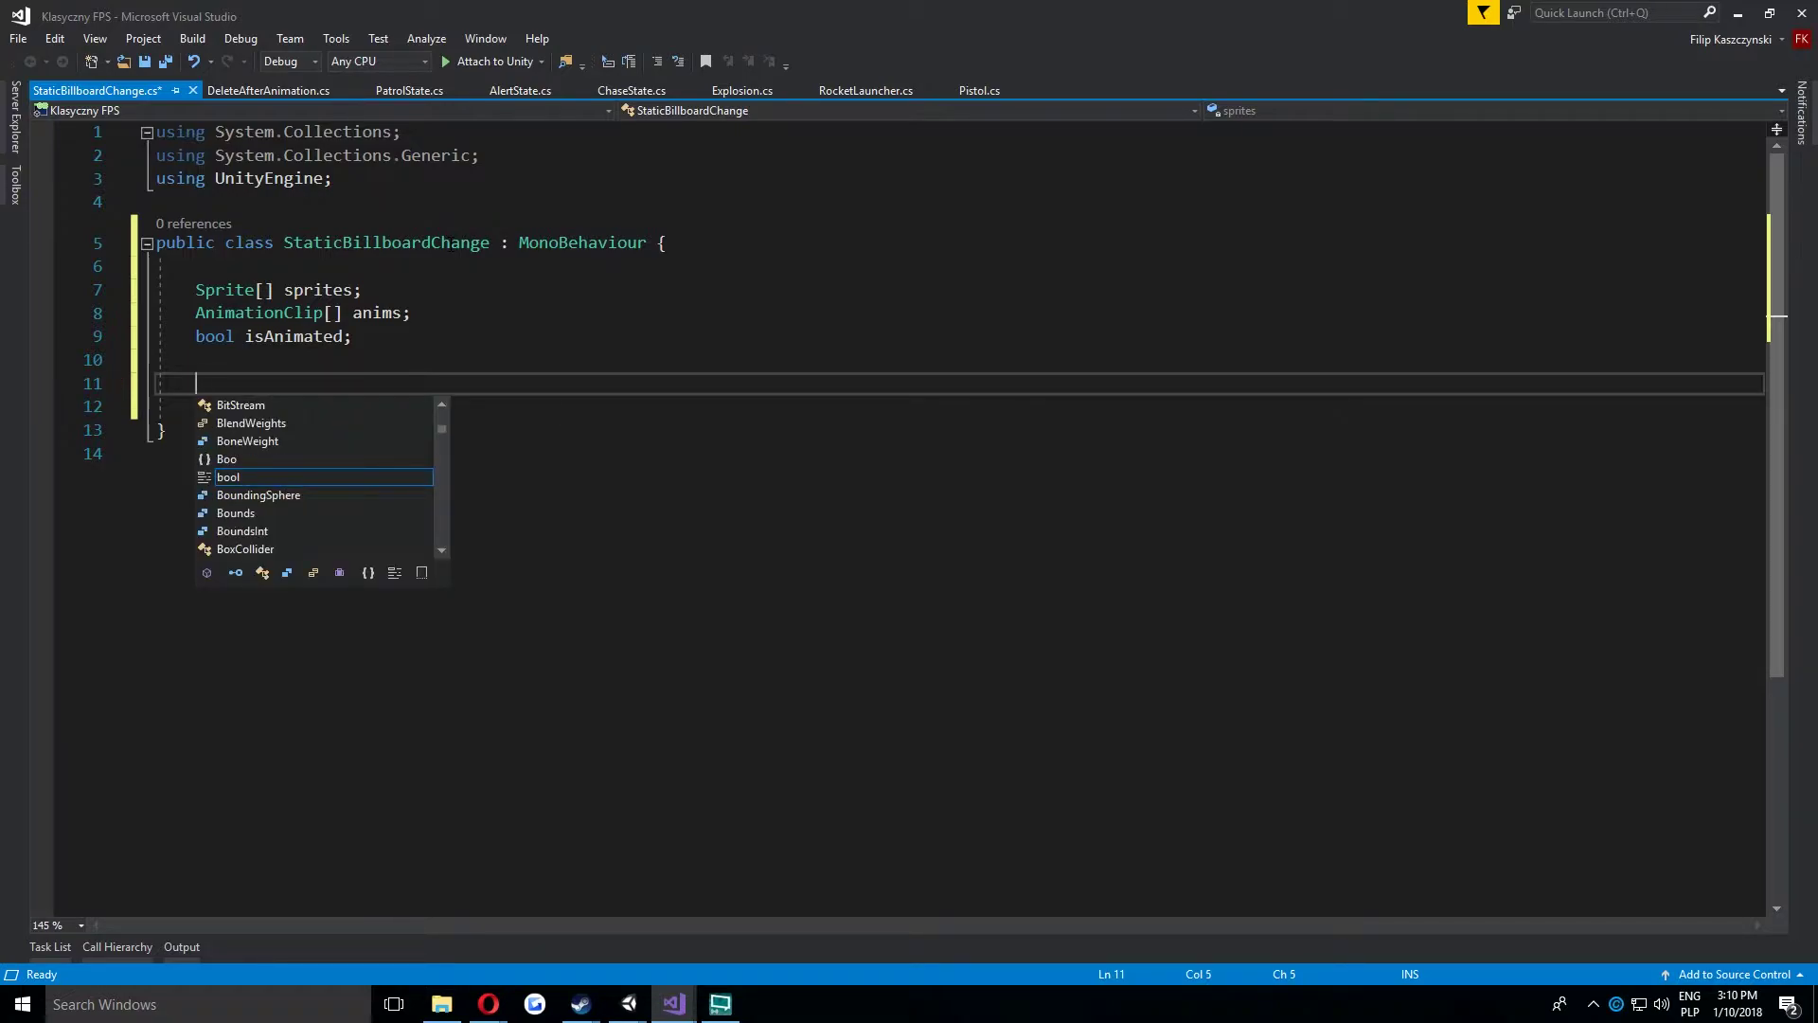
{"action": "type", "text": "nimator "}
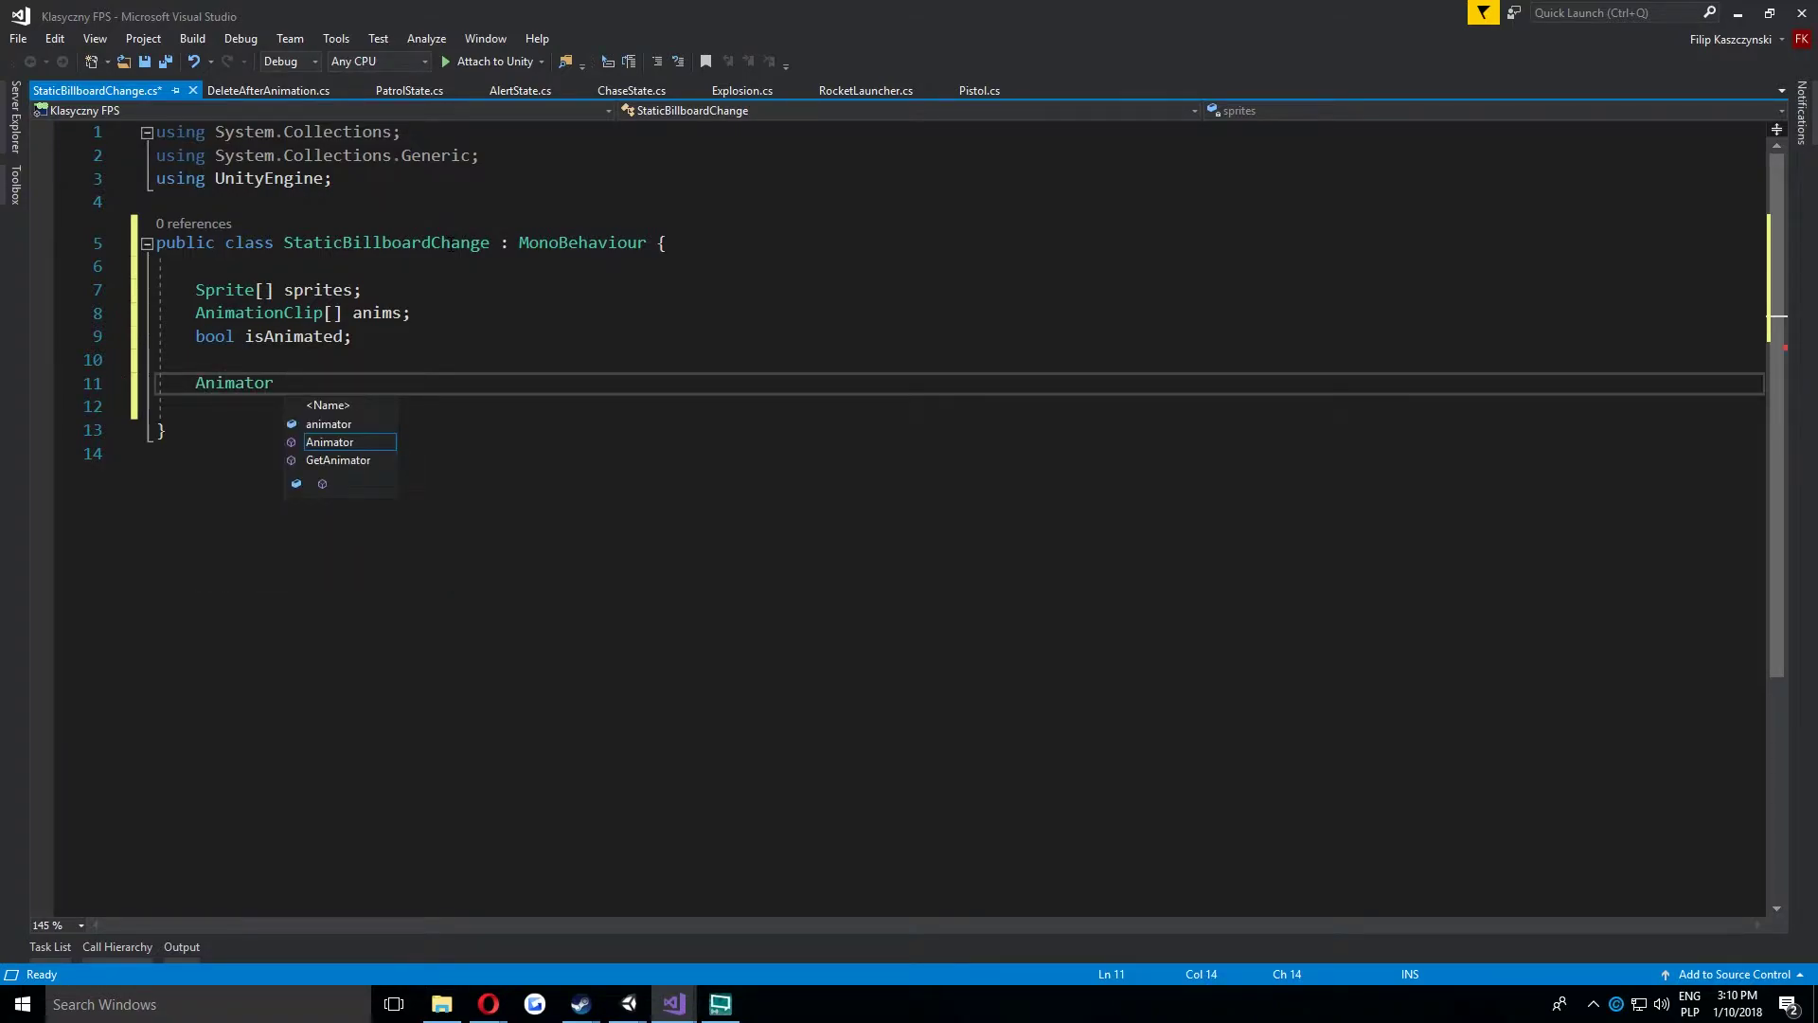
{"action": "type", "text": "anim;"}
{"action": "key", "text": "Return"}
{"action": "type", "text": "SpriteRenderer sr;"}
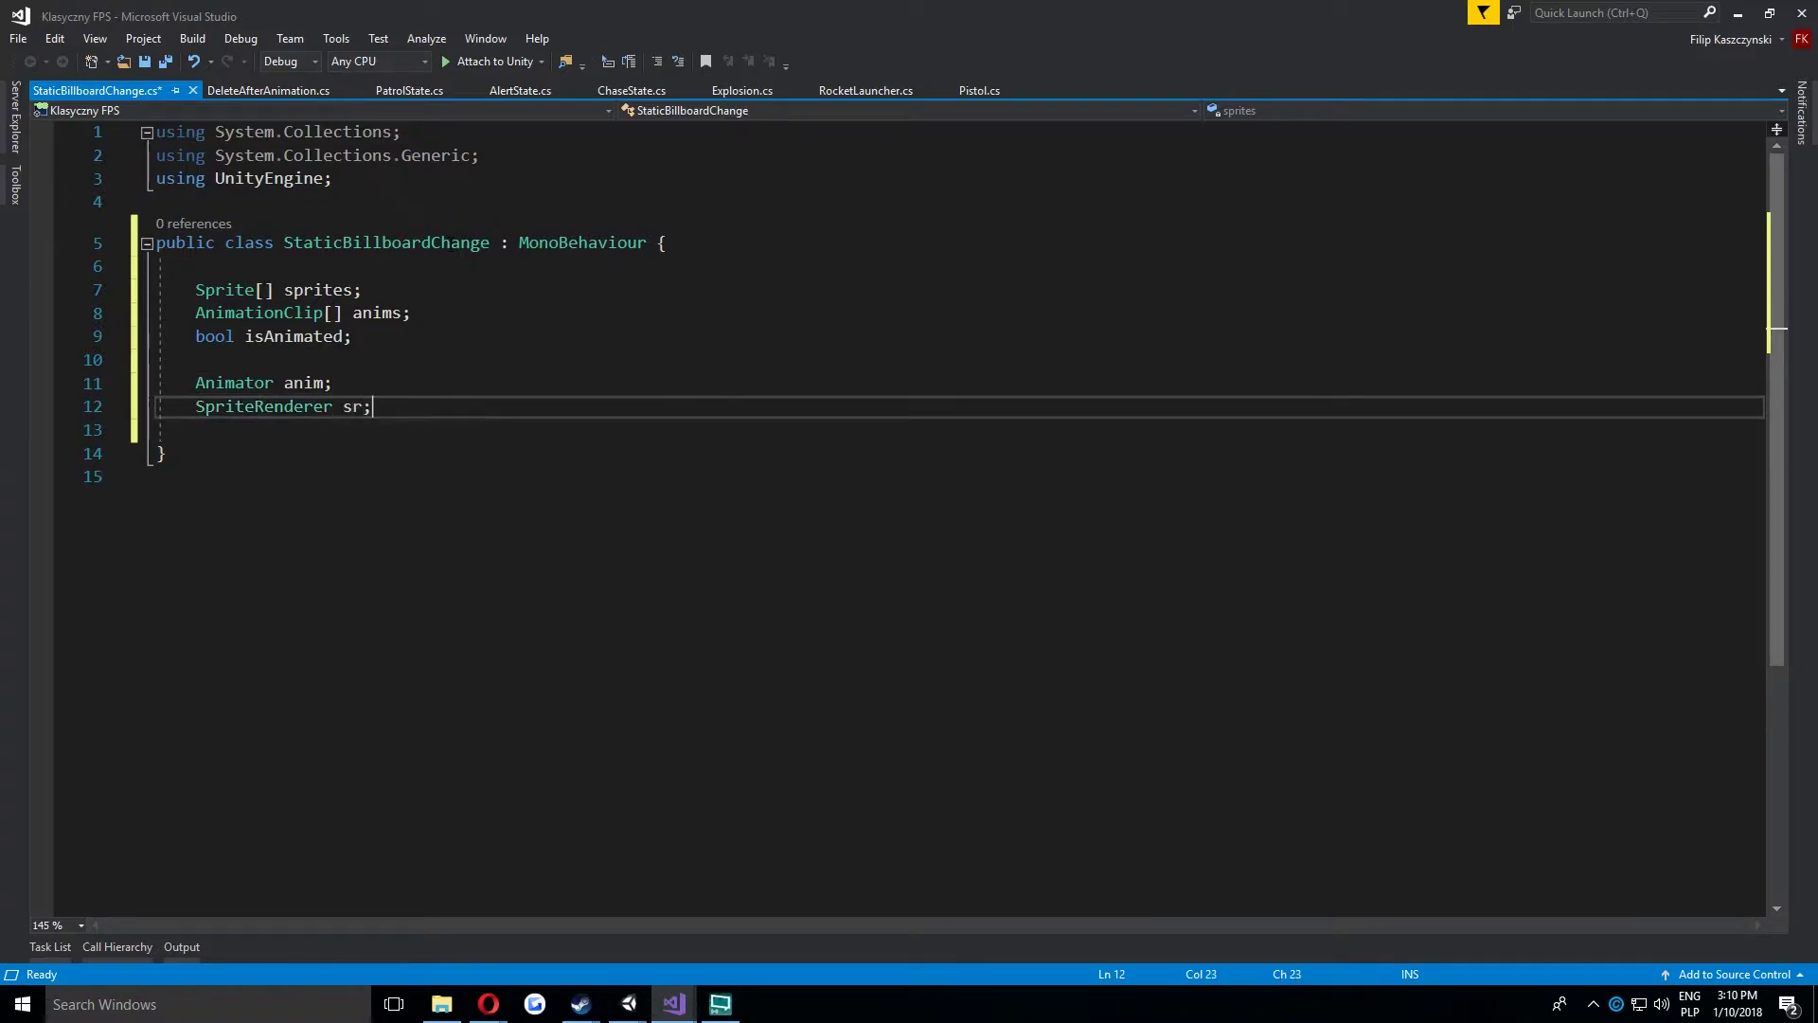
{"action": "key", "text": "Return"}
{"action": "key", "text": "Return"}
{"action": "type", "text": "float "}
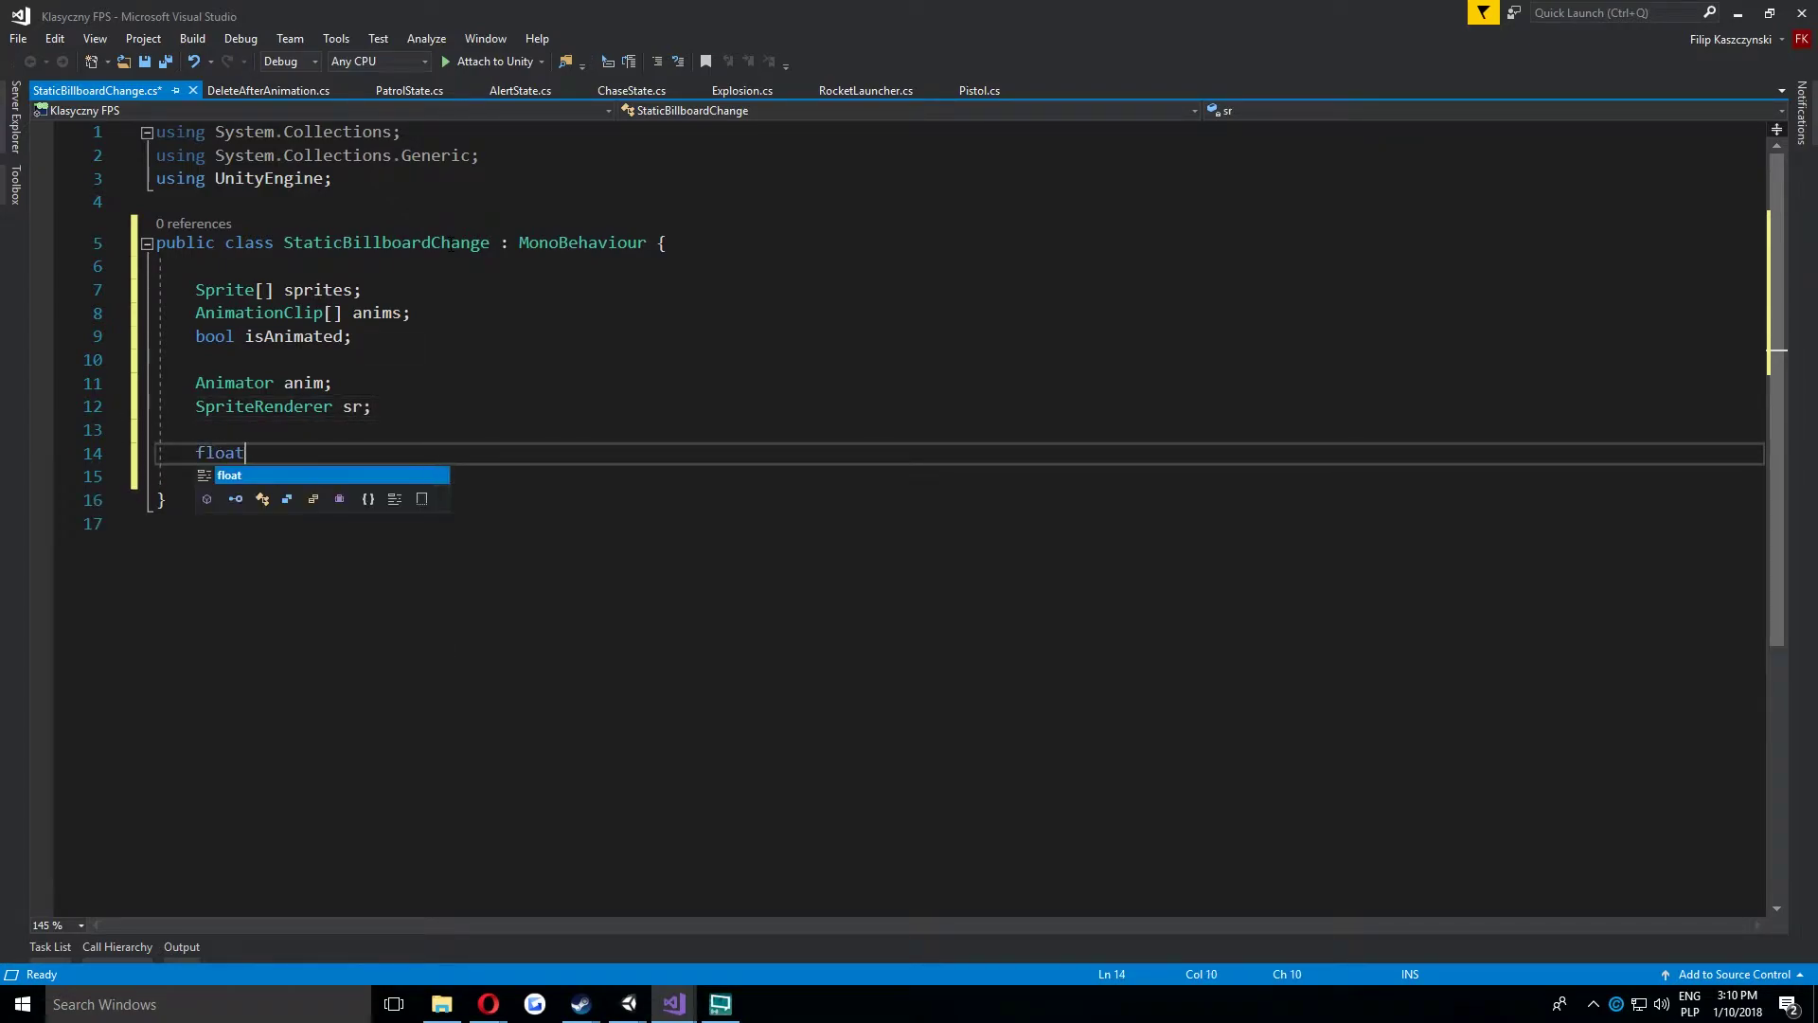
{"action": "type", "text": "angle;"}
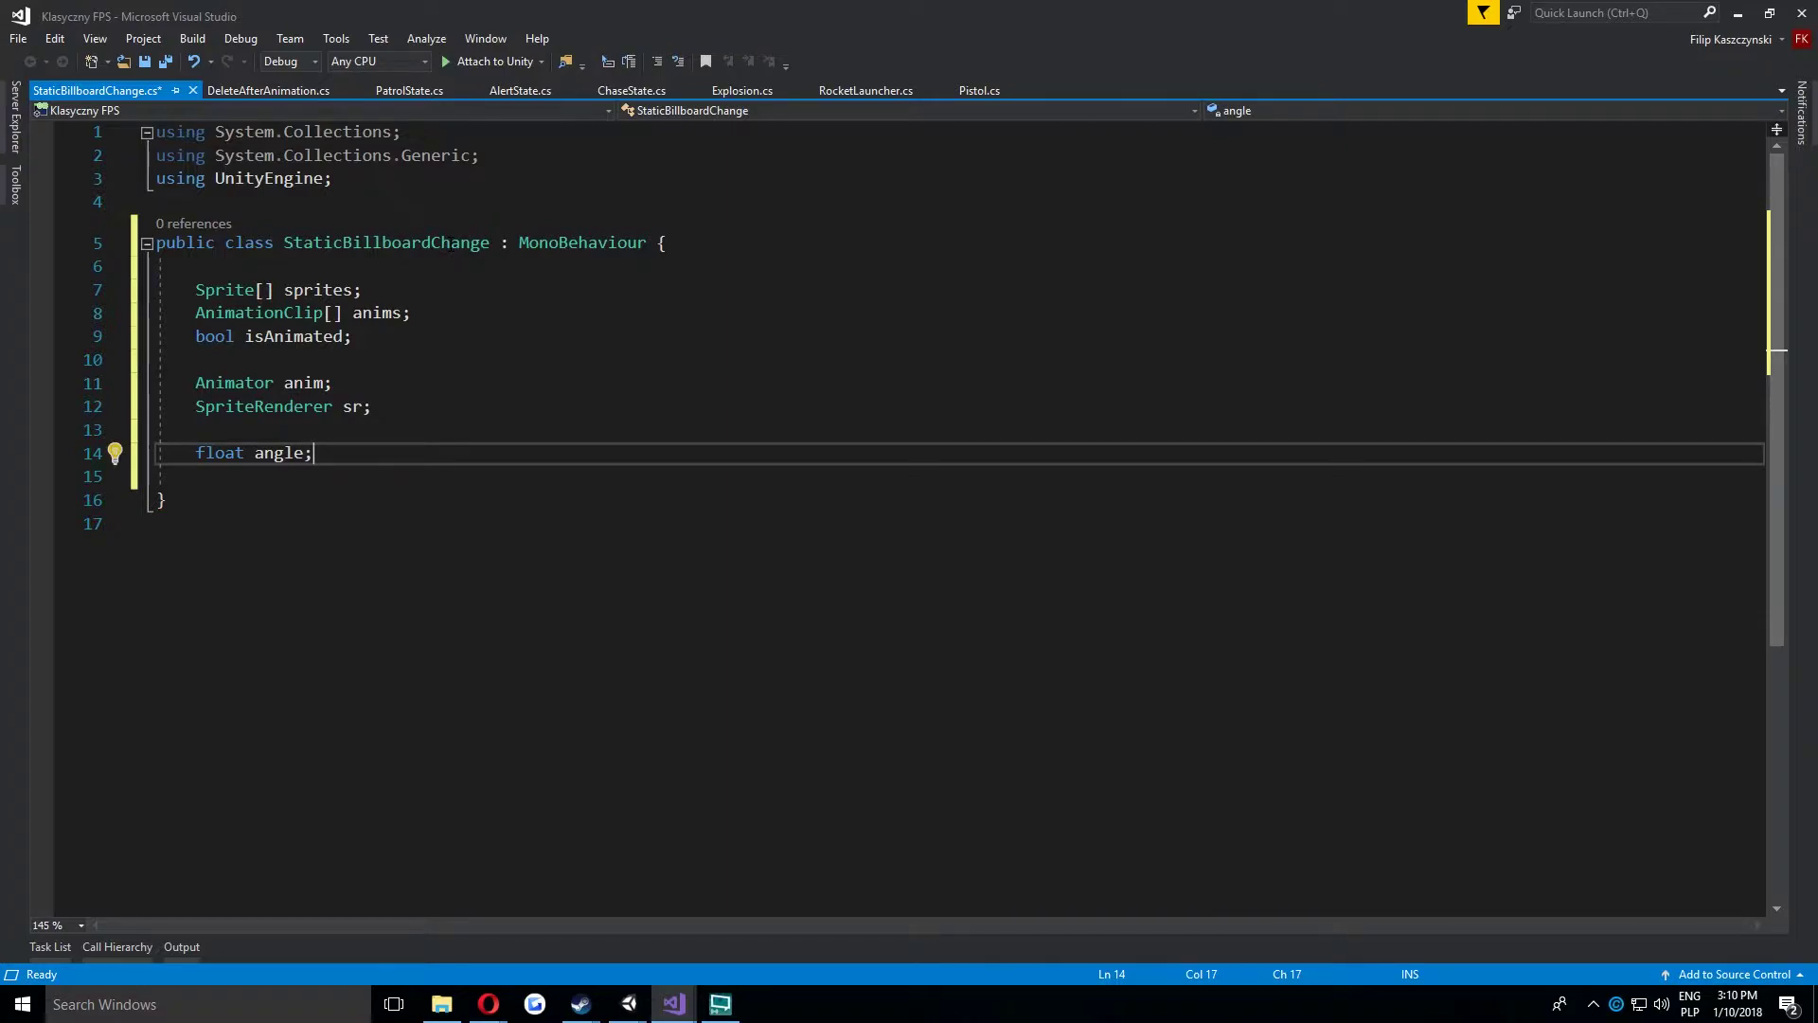
{"action": "key", "text": "Return"}
{"action": "key", "text": "Return"}
Add an Awake method that assigns anim = GetComponent<Animator>();.
{"action": "type", "text": "awake"}
{"action": "key", "text": "Return"}
{"action": "type", "text": "anim = Get"}
{"action": "key", "text": "Tab"}
{"action": "type", "text": "<Animator"}
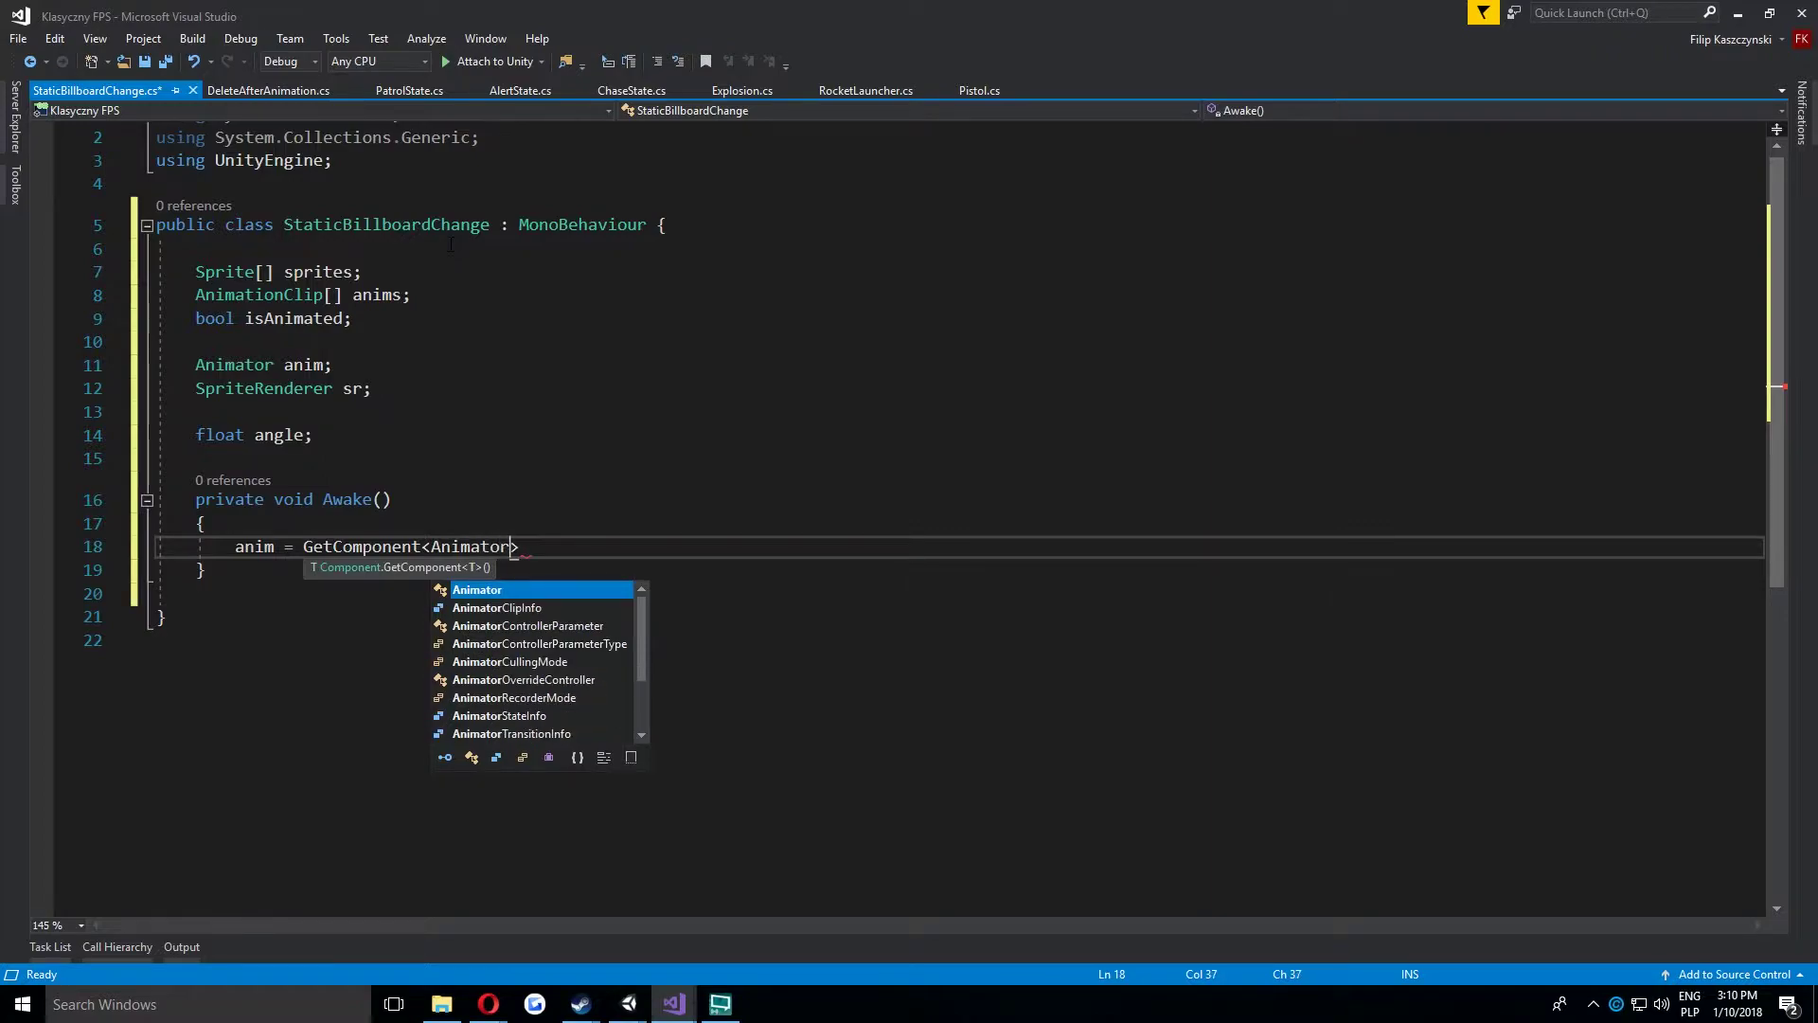
{"action": "type", "text": ">("}
{"action": "key", "text": "BackSpace"}
{"action": "type", "text": "();"}
{"action": "key", "text": "Return"}
Add sr = GetComponent<SpriteRenderer>(); to Awake and leave blank lines after the method.
{"action": "type", "text": "sr = GetCo"}
{"action": "key", "text": "Tab"}
{"action": "type", "text": "<SpriteRe"}
{"action": "key", "text": "Tab"}
{"action": "type", "text": ">();"}
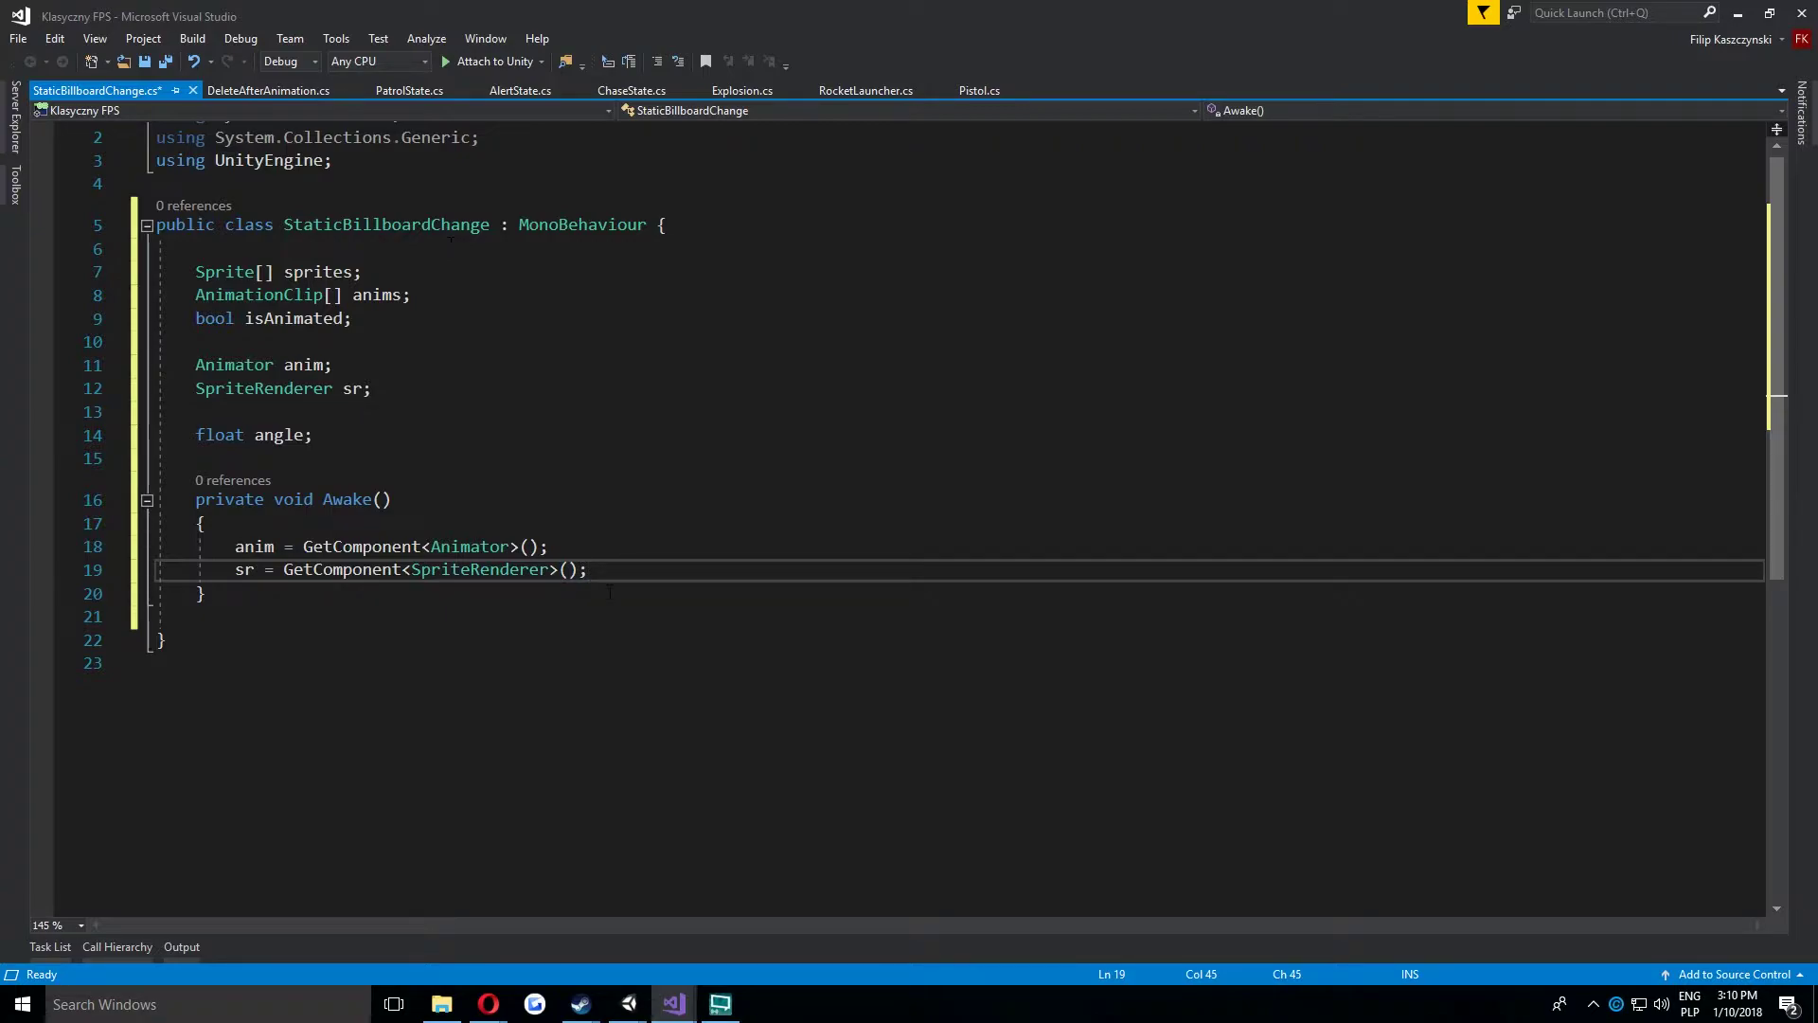
{"action": "left_click", "coordinate": [509, 546]}
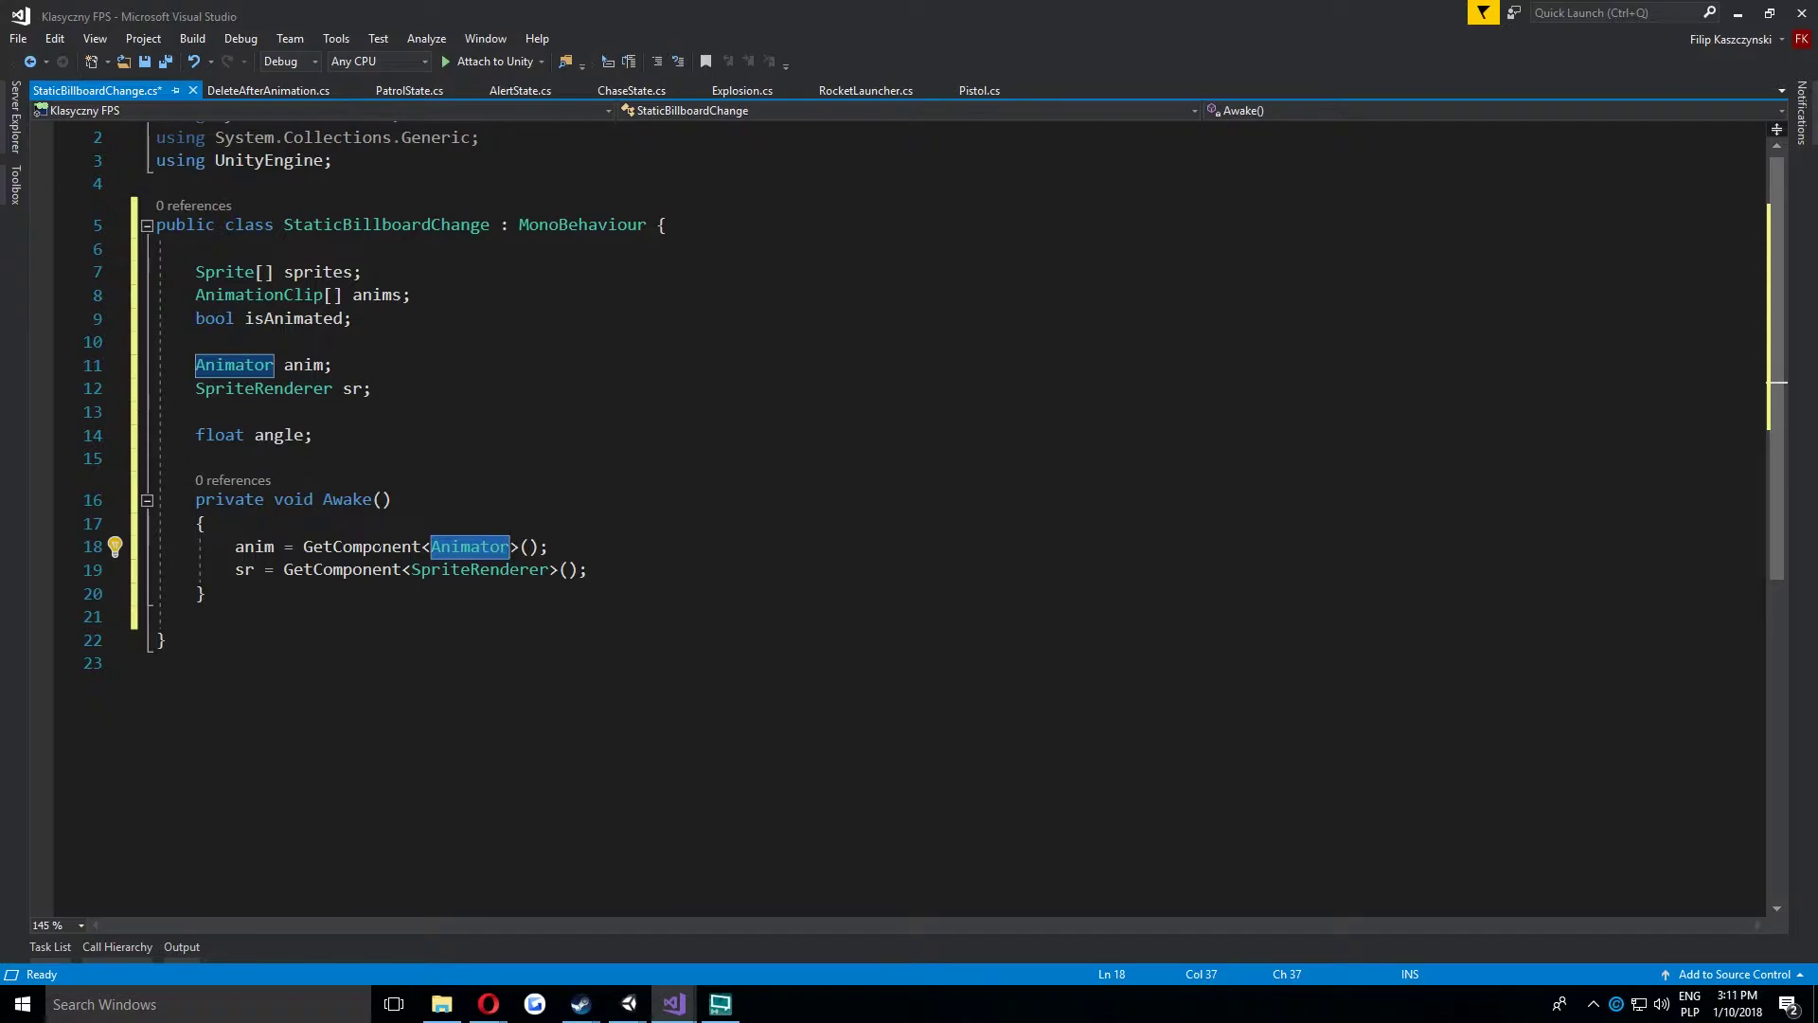
{"action": "left_click", "coordinate": [376, 546]}
{"action": "left_click", "coordinate": [471, 552]}
{"action": "left_click", "coordinate": [251, 552]}
{"action": "left_click", "coordinate": [549, 588]}
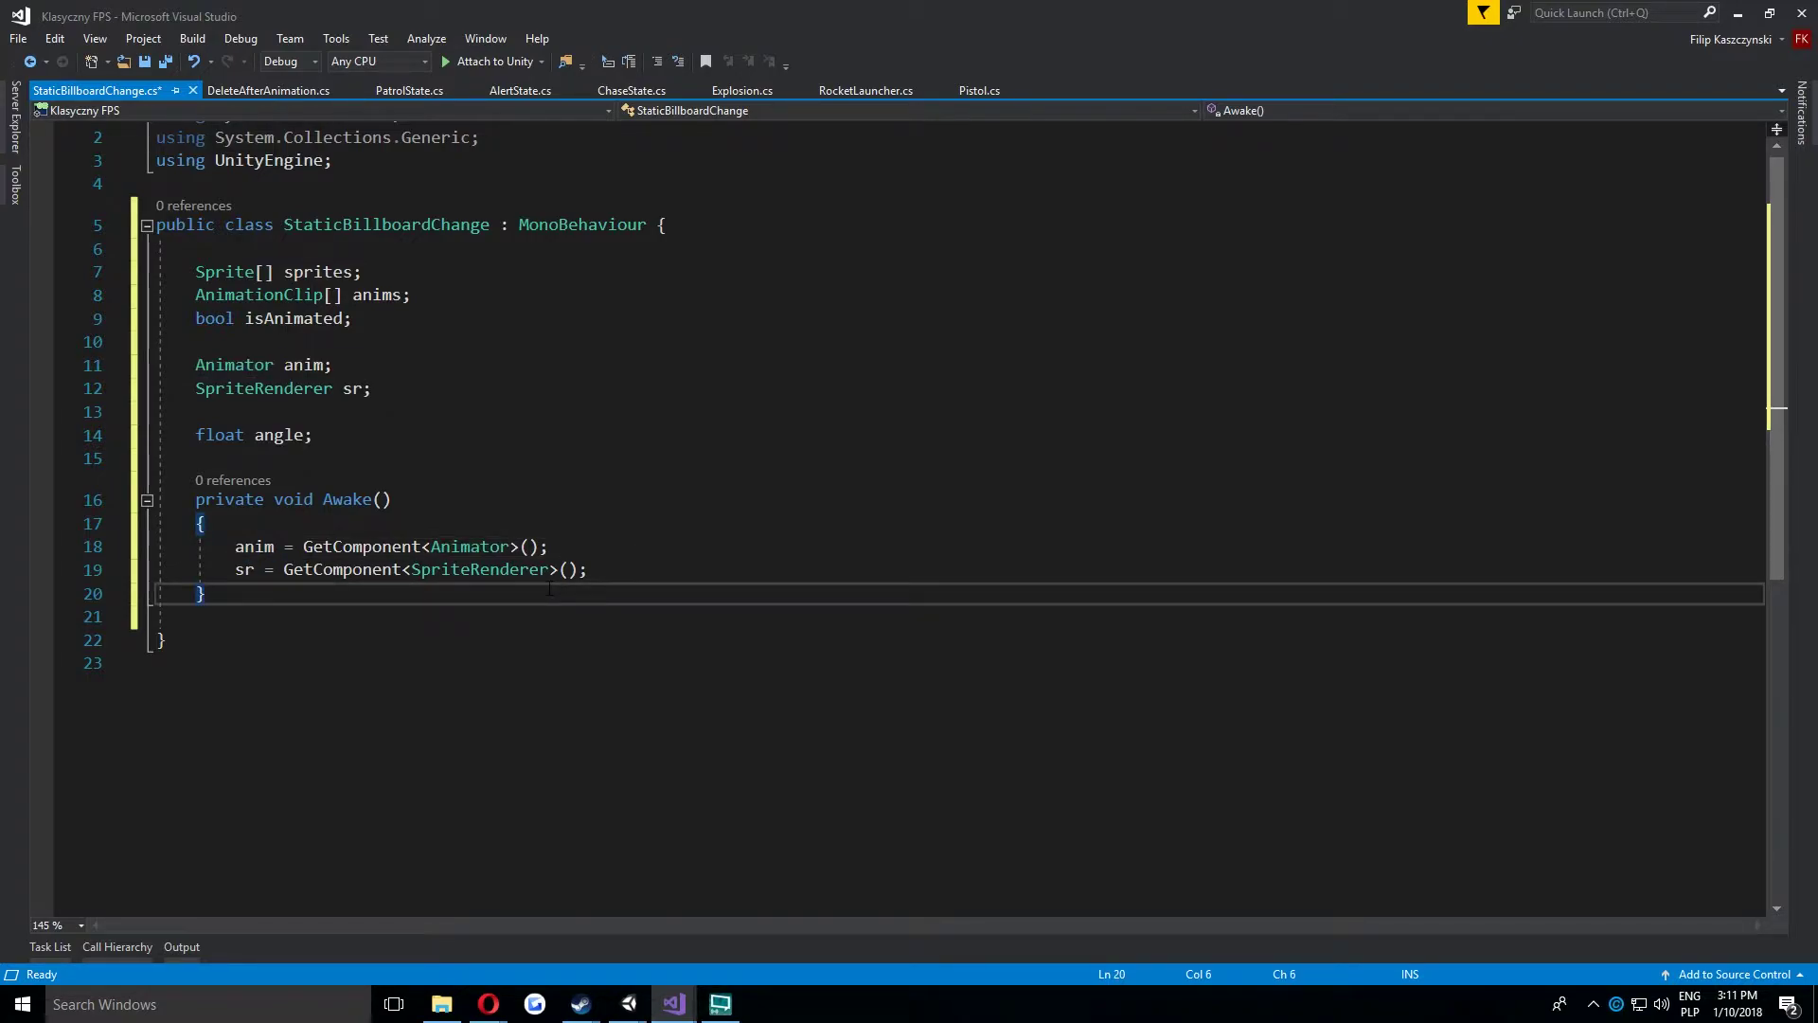
{"action": "key", "text": "Return"}
{"action": "key", "text": "Return"}
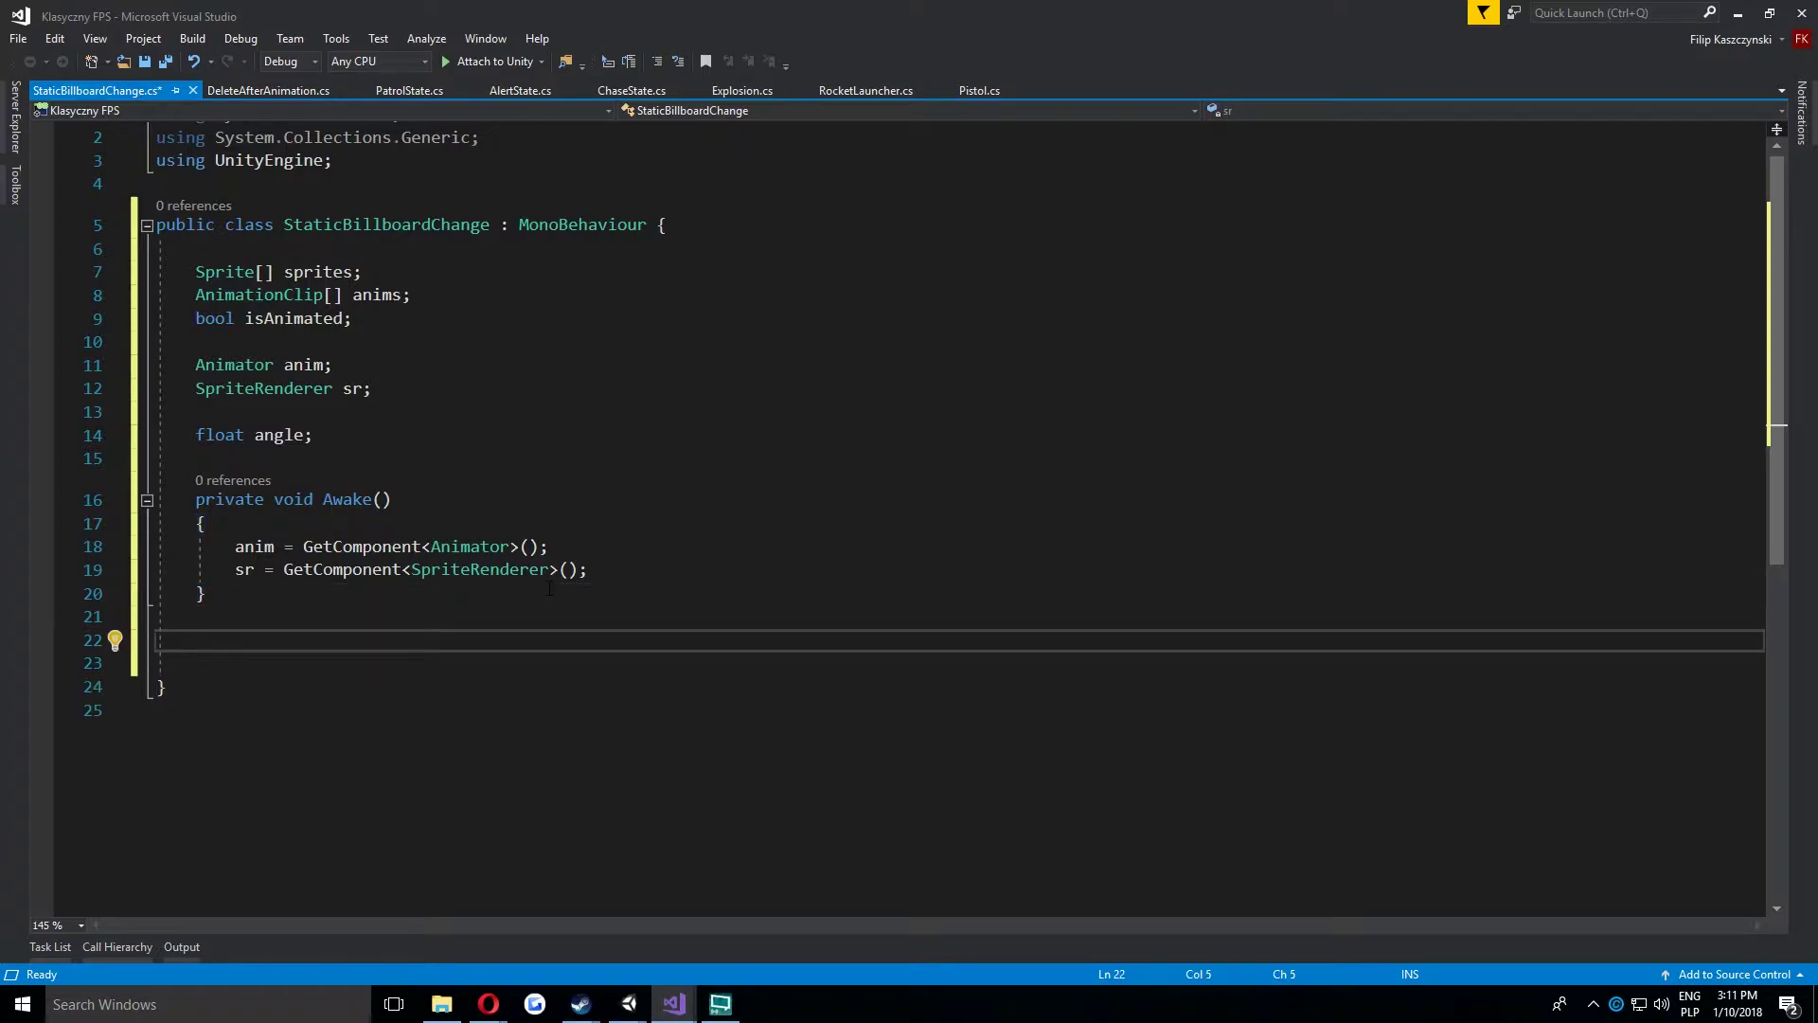
Add an Update method containing angle = GetAngle();.
{"action": "type", "text": "update"}
{"action": "key", "text": "Tab"}
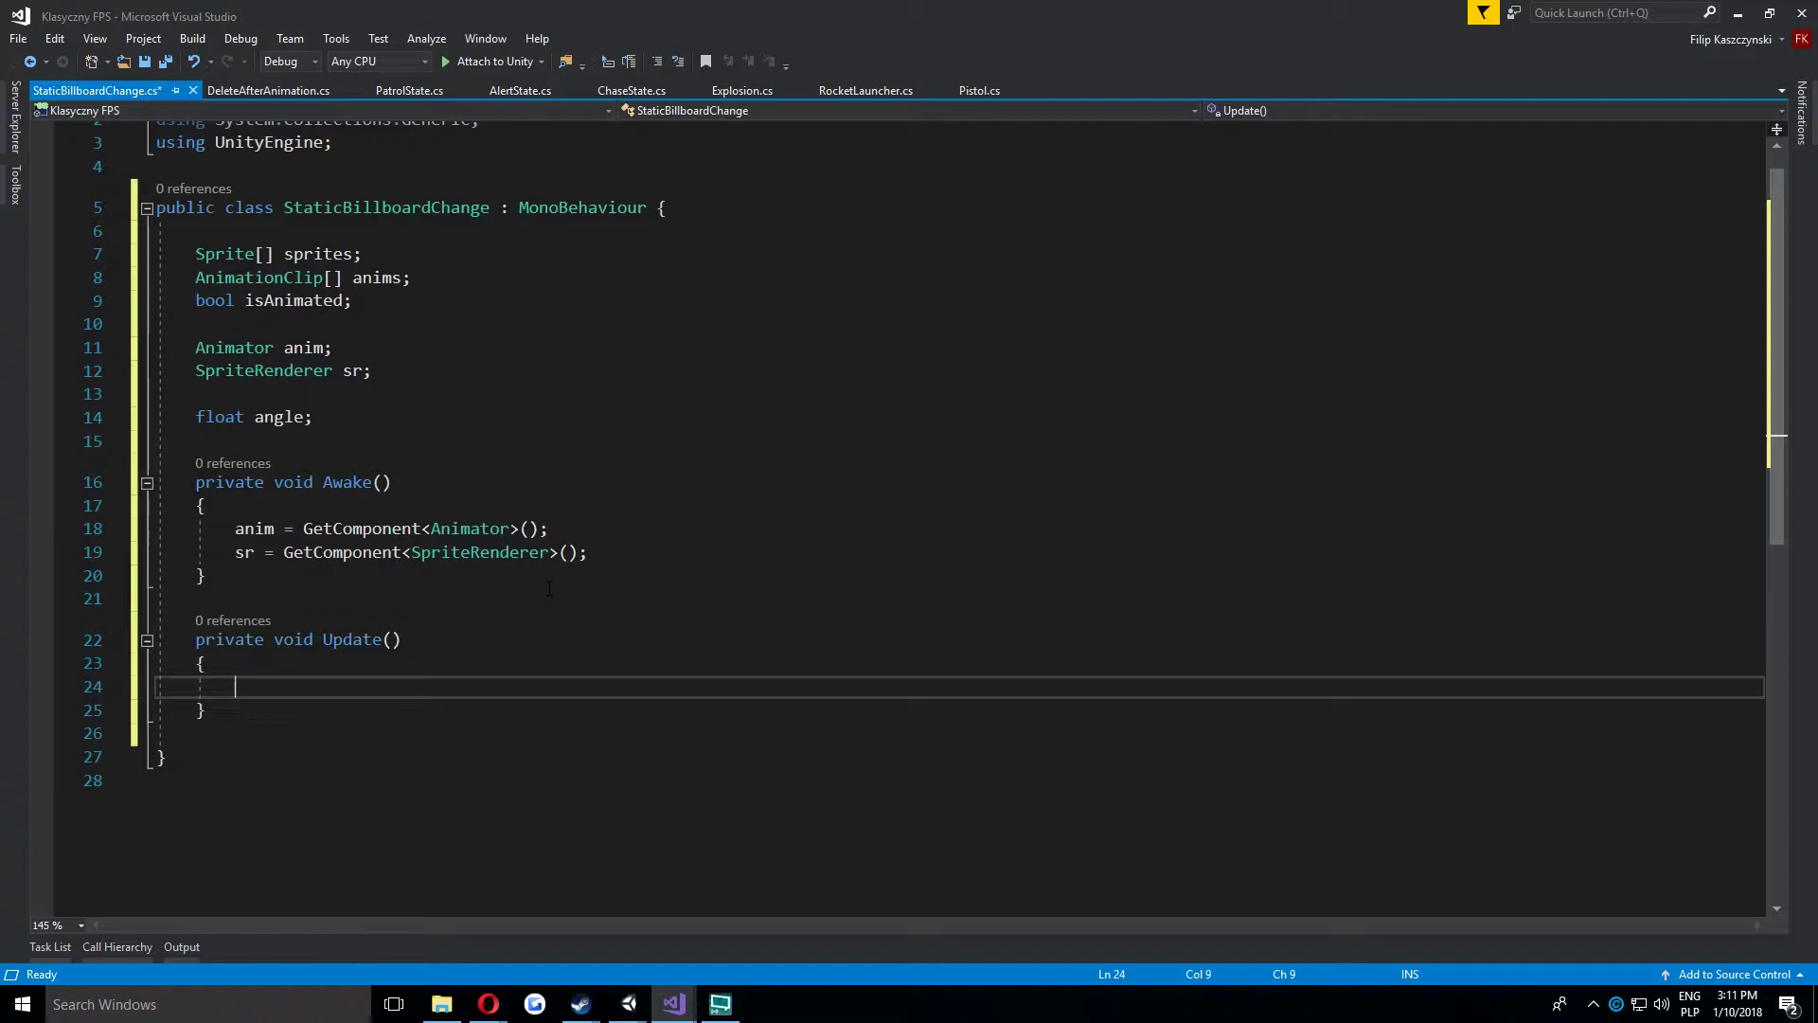
{"action": "type", "text": "angle = G"}
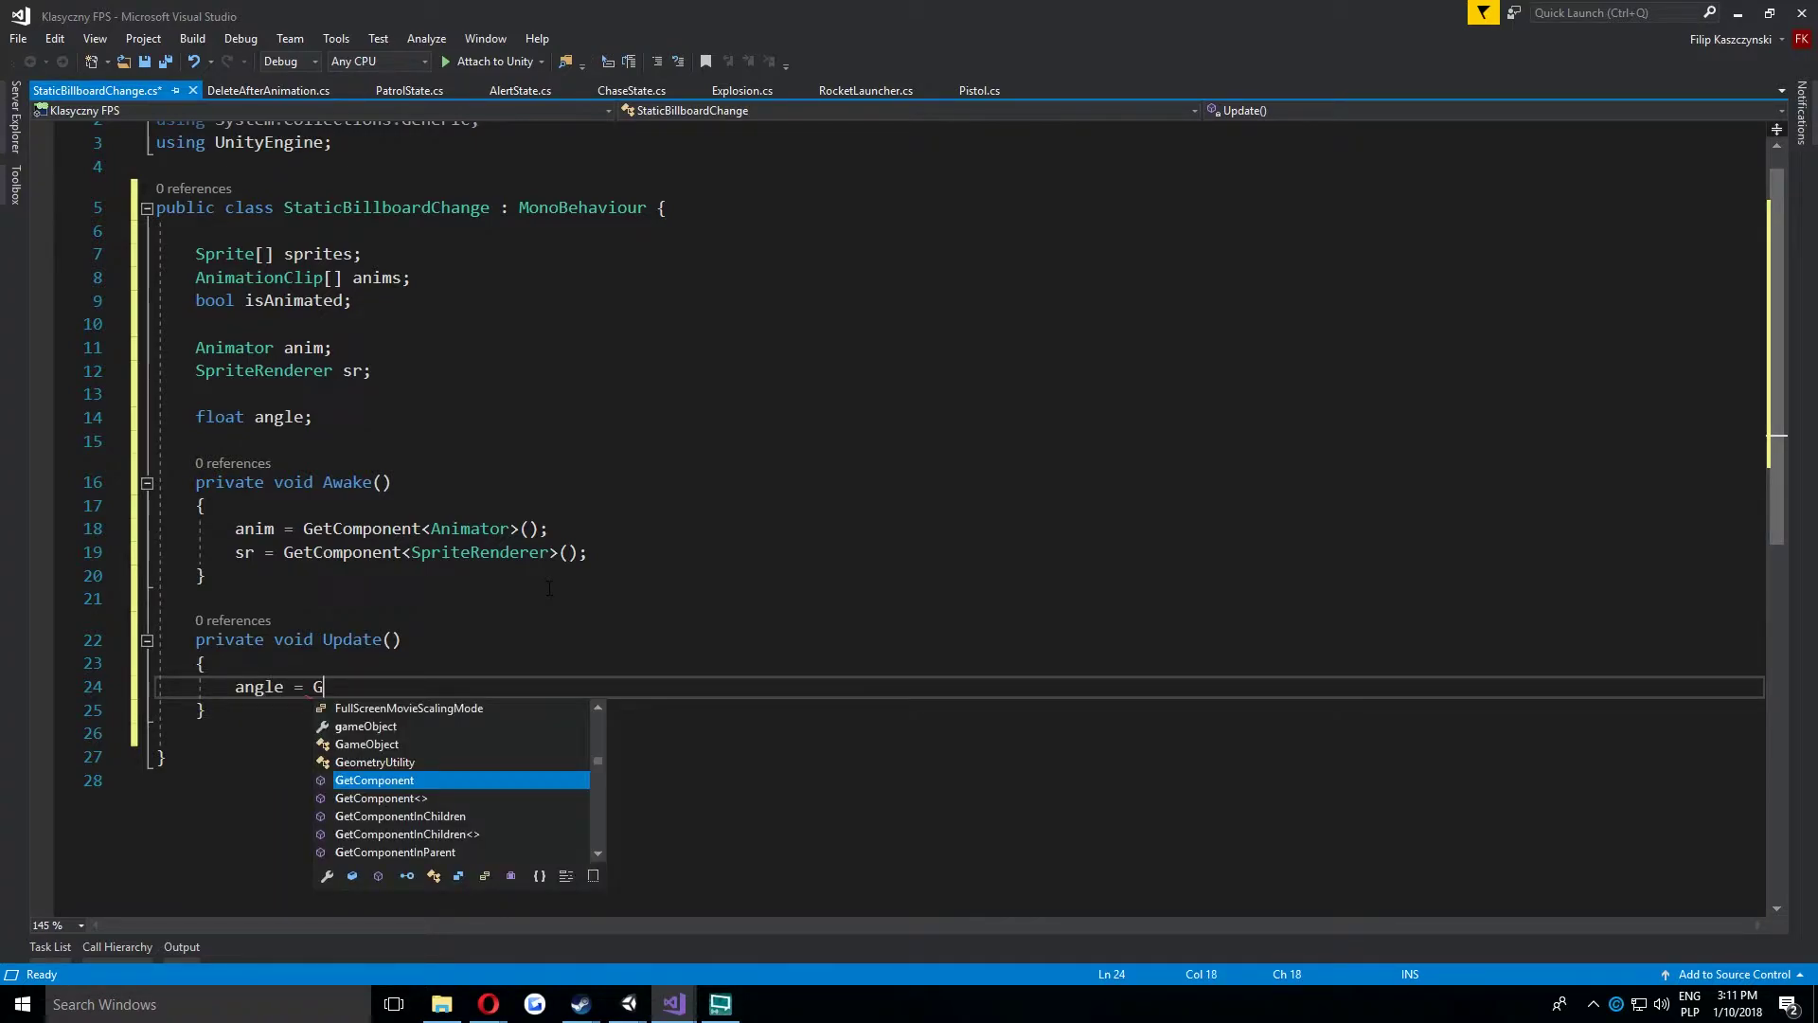
{"action": "type", "text": "etAngle();"}
{"action": "key", "text": "Down"}
{"action": "key", "text": "Return"}
{"action": "key", "text": "Return"}
Declare an empty float GetAngle() method below Update.
{"action": "type", "text": "float Gety"}
{"action": "key", "text": "BackSpace"}
{"action": "type", "text": "Agne"}
{"action": "key", "text": "BackSpace"}
{"action": "key", "text": "BackSpace"}
{"action": "key", "text": "BackSpace"}
{"action": "type", "text": "ngle()"}
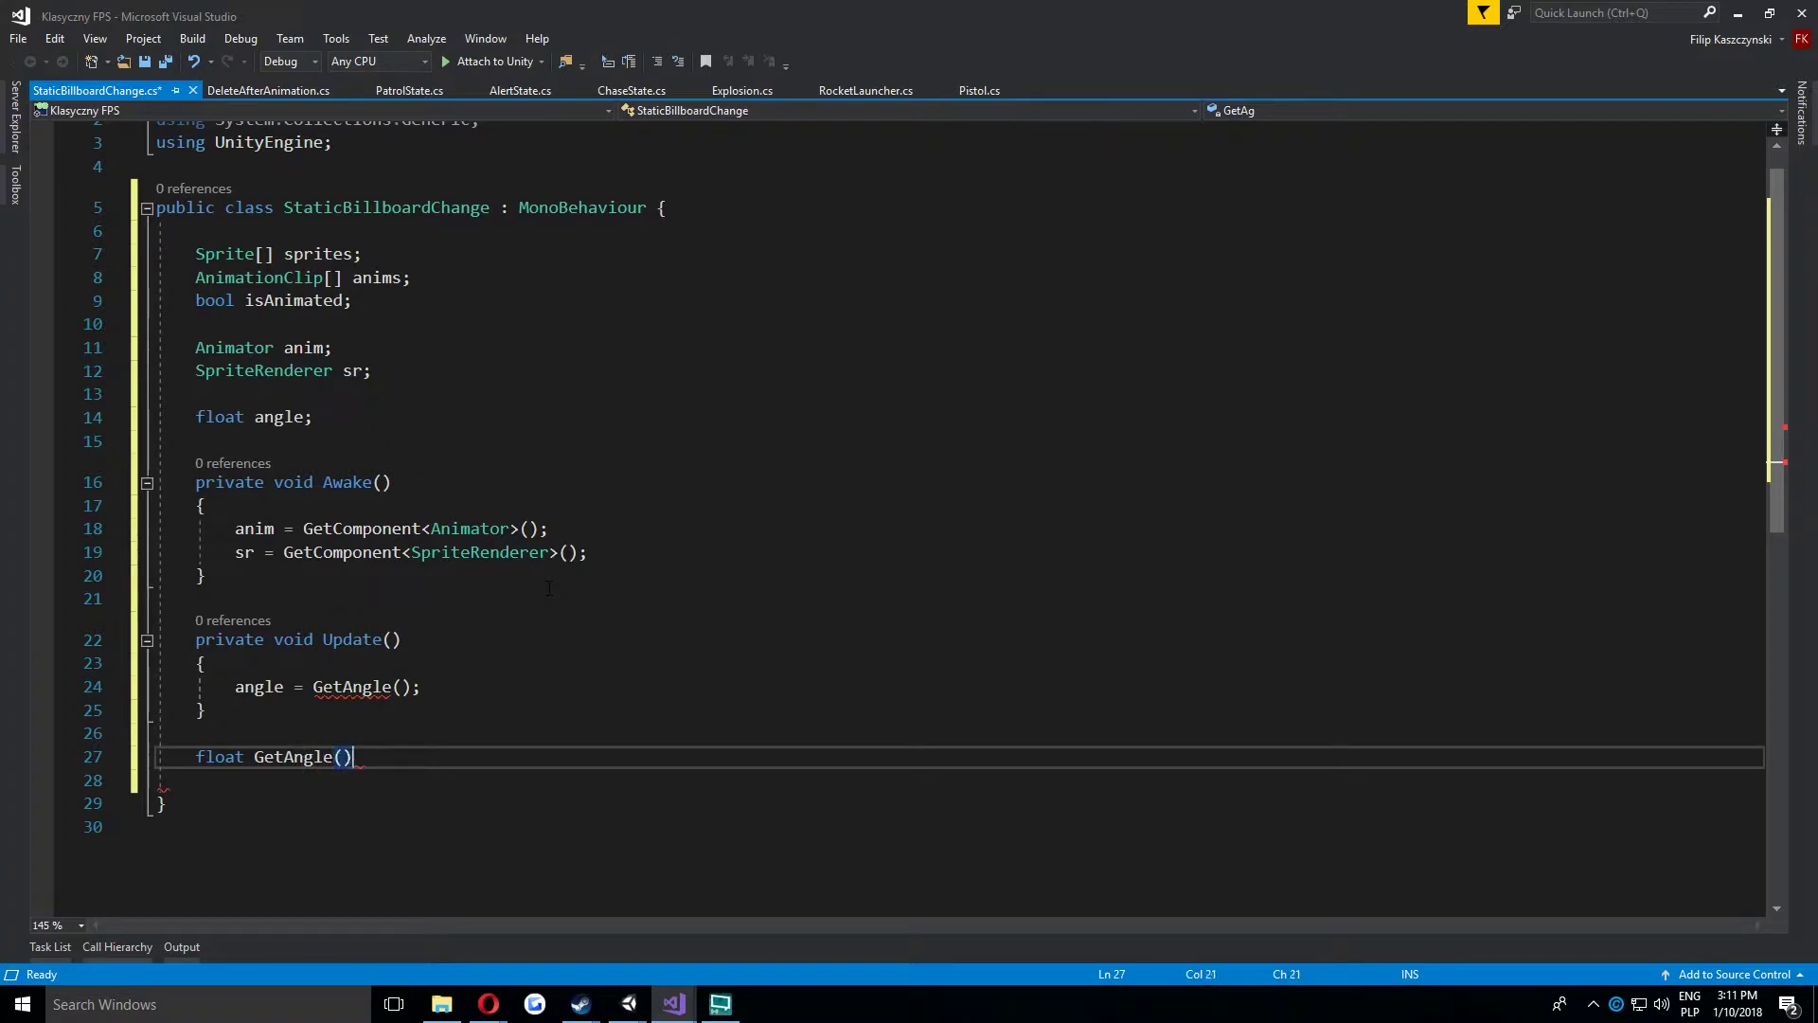
{"action": "key", "text": "Return"}
{"action": "type", "text": "{"}
{"action": "key", "text": "Return"}
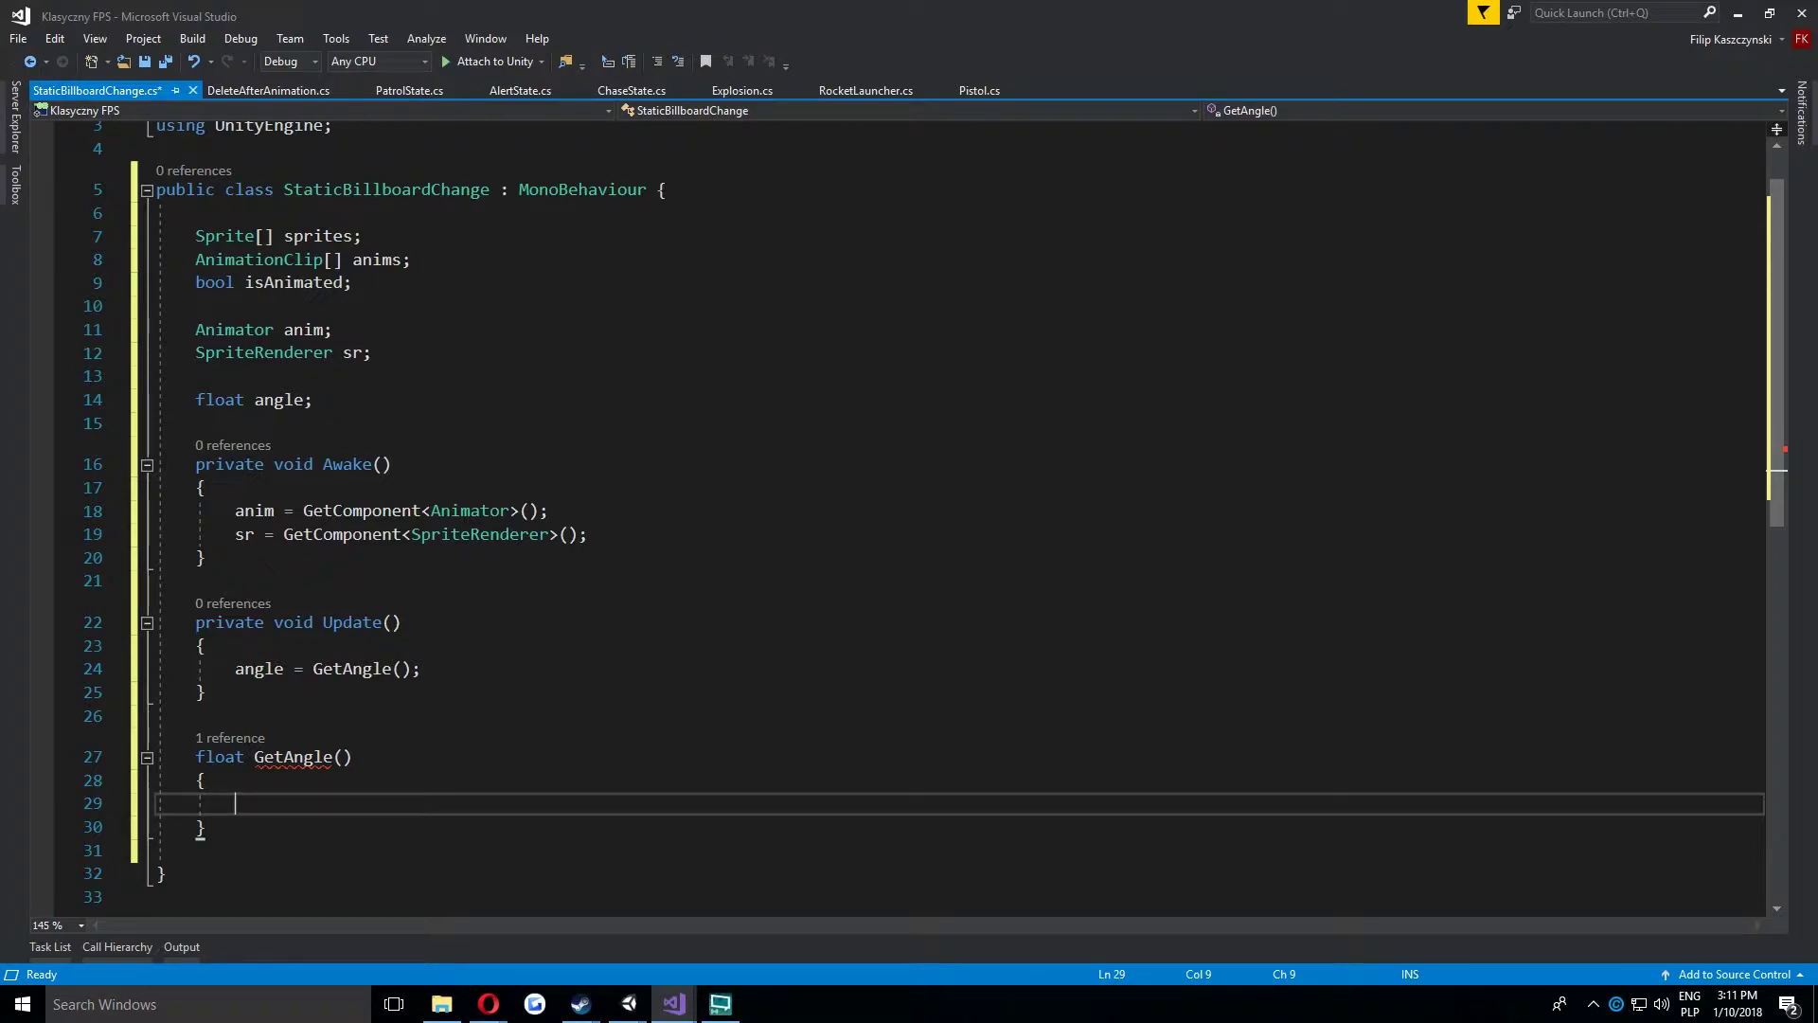
{"action": "left_click", "coordinate": [288, 1016]}
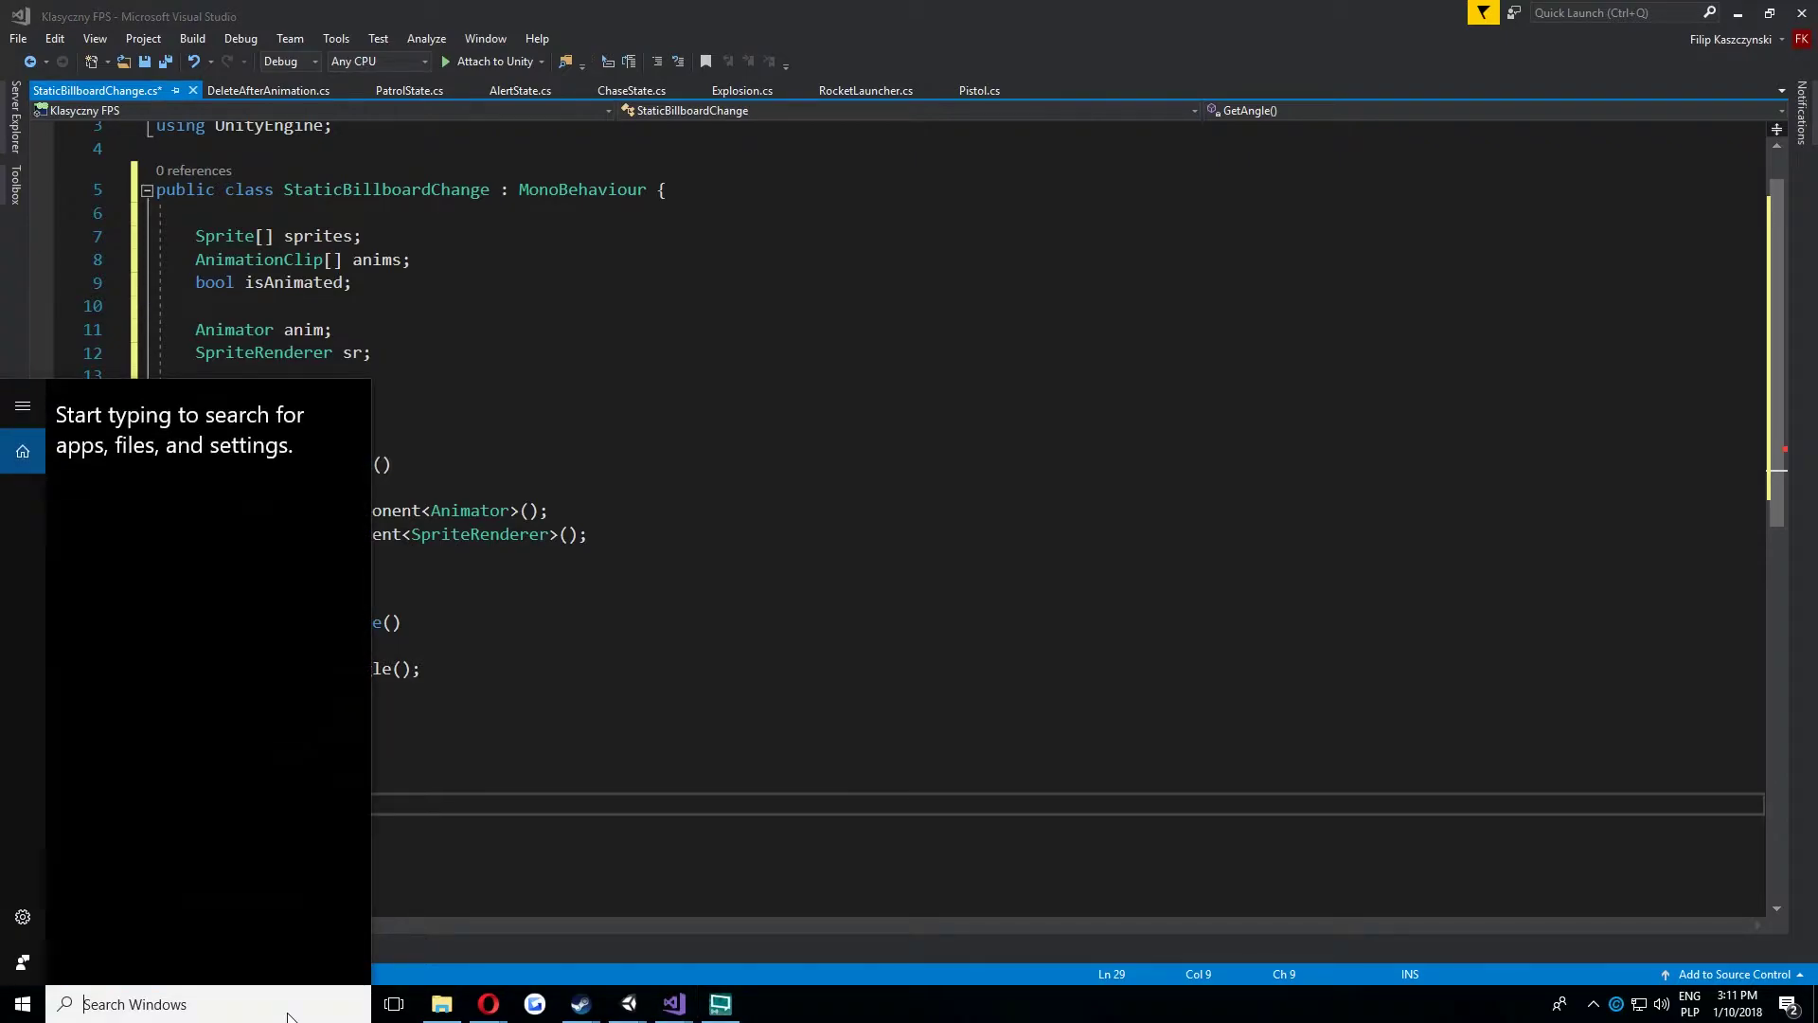
Launch Paint, choose the thickest brush, and dot the origin and points (2,3) and (3,2).
{"action": "type", "text": "paint"}
{"action": "key", "text": "Return"}
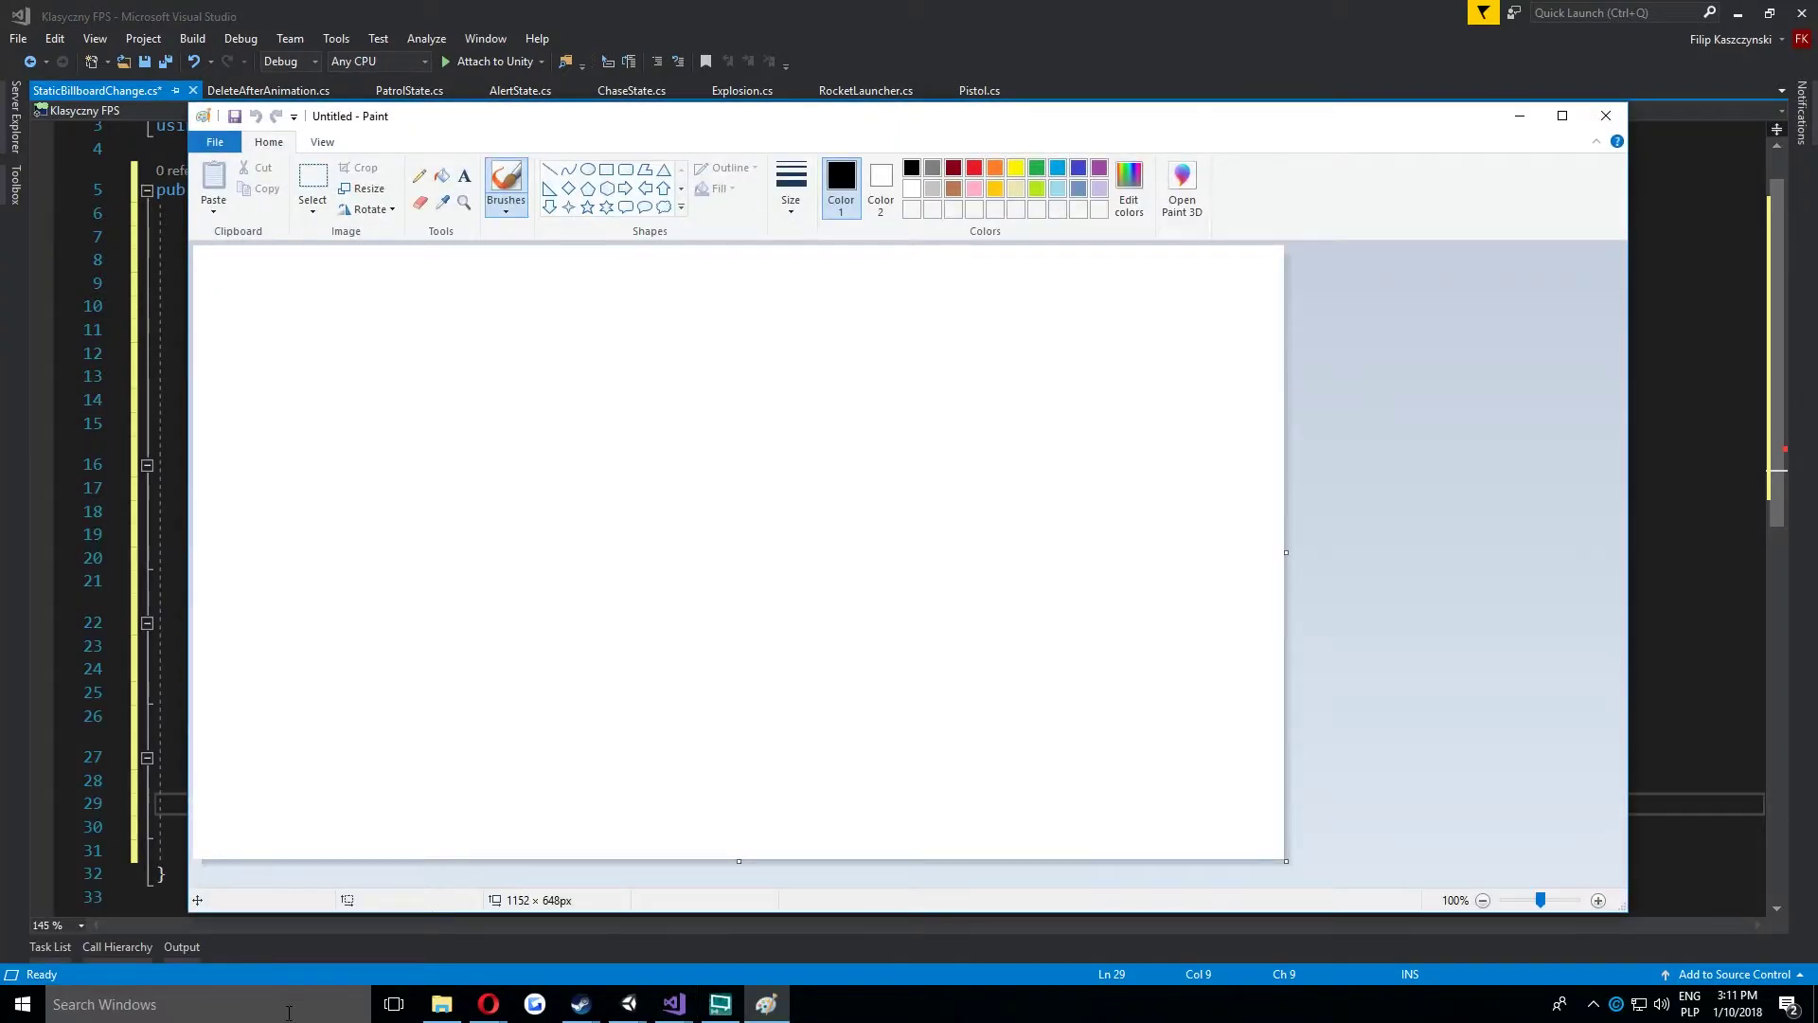
{"action": "left_click", "coordinate": [494, 569]}
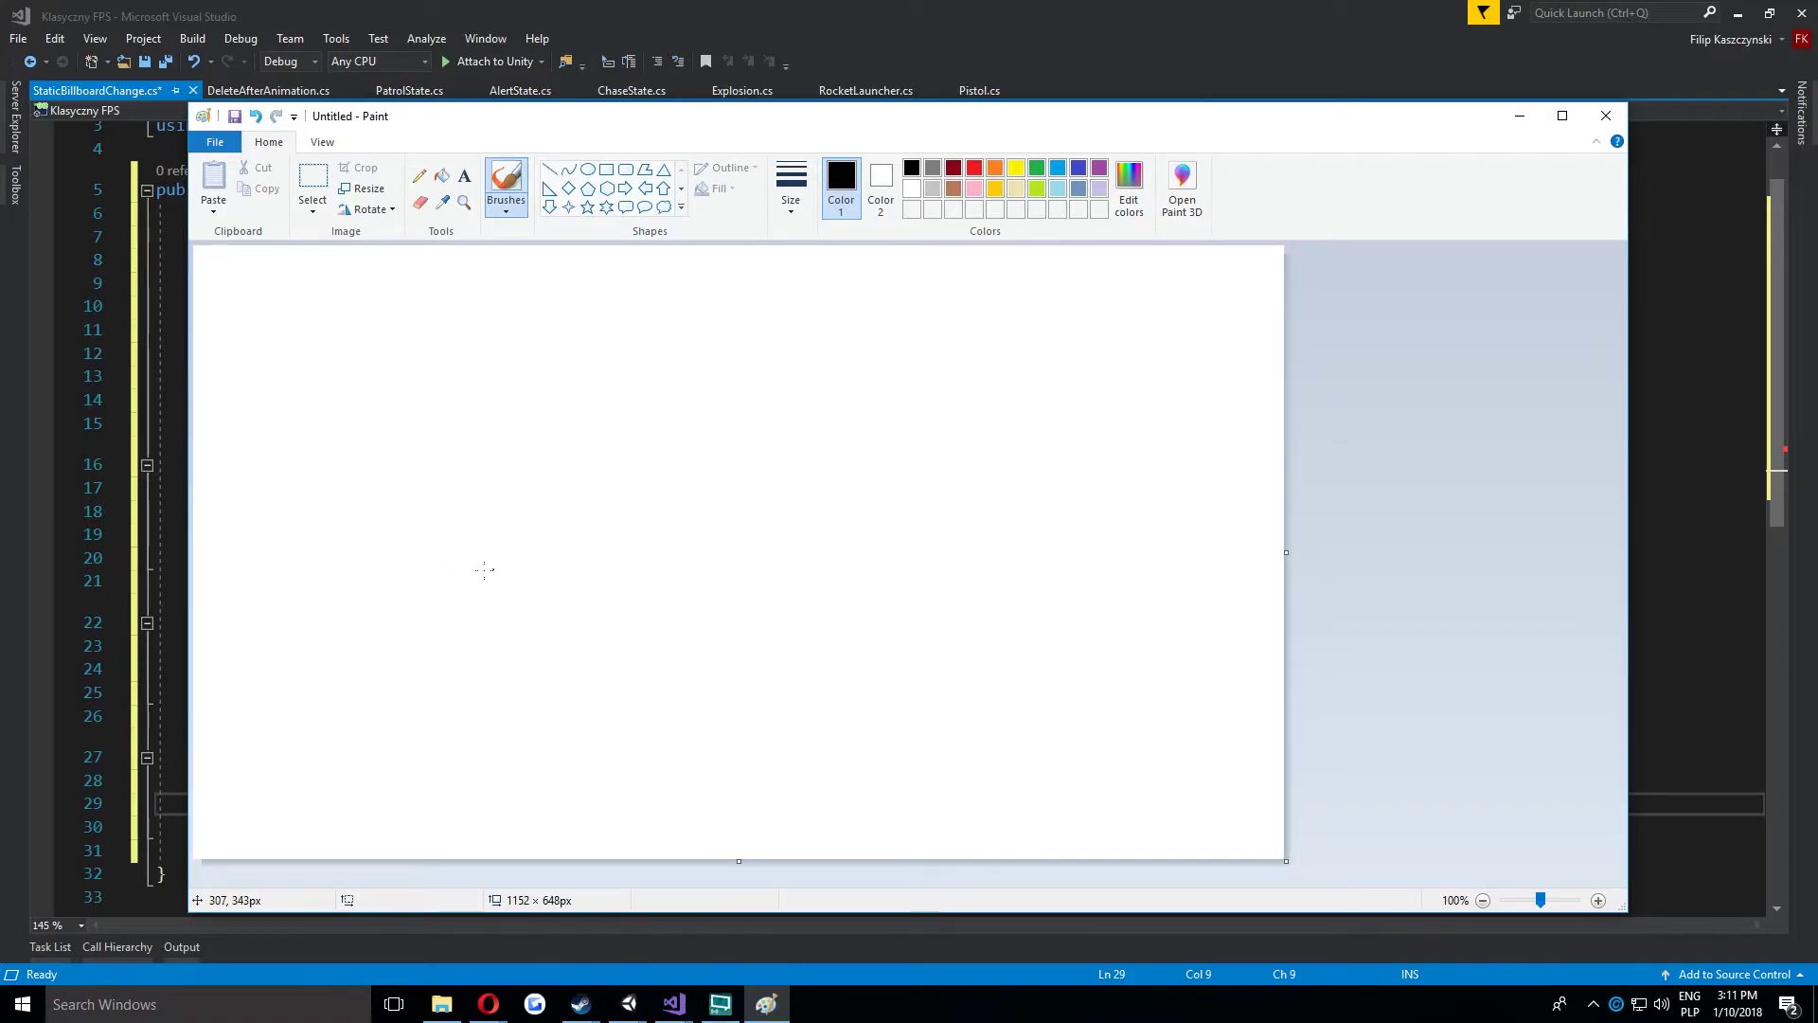
{"action": "left_click", "coordinate": [506, 210]}
{"action": "left_click", "coordinate": [790, 185]}
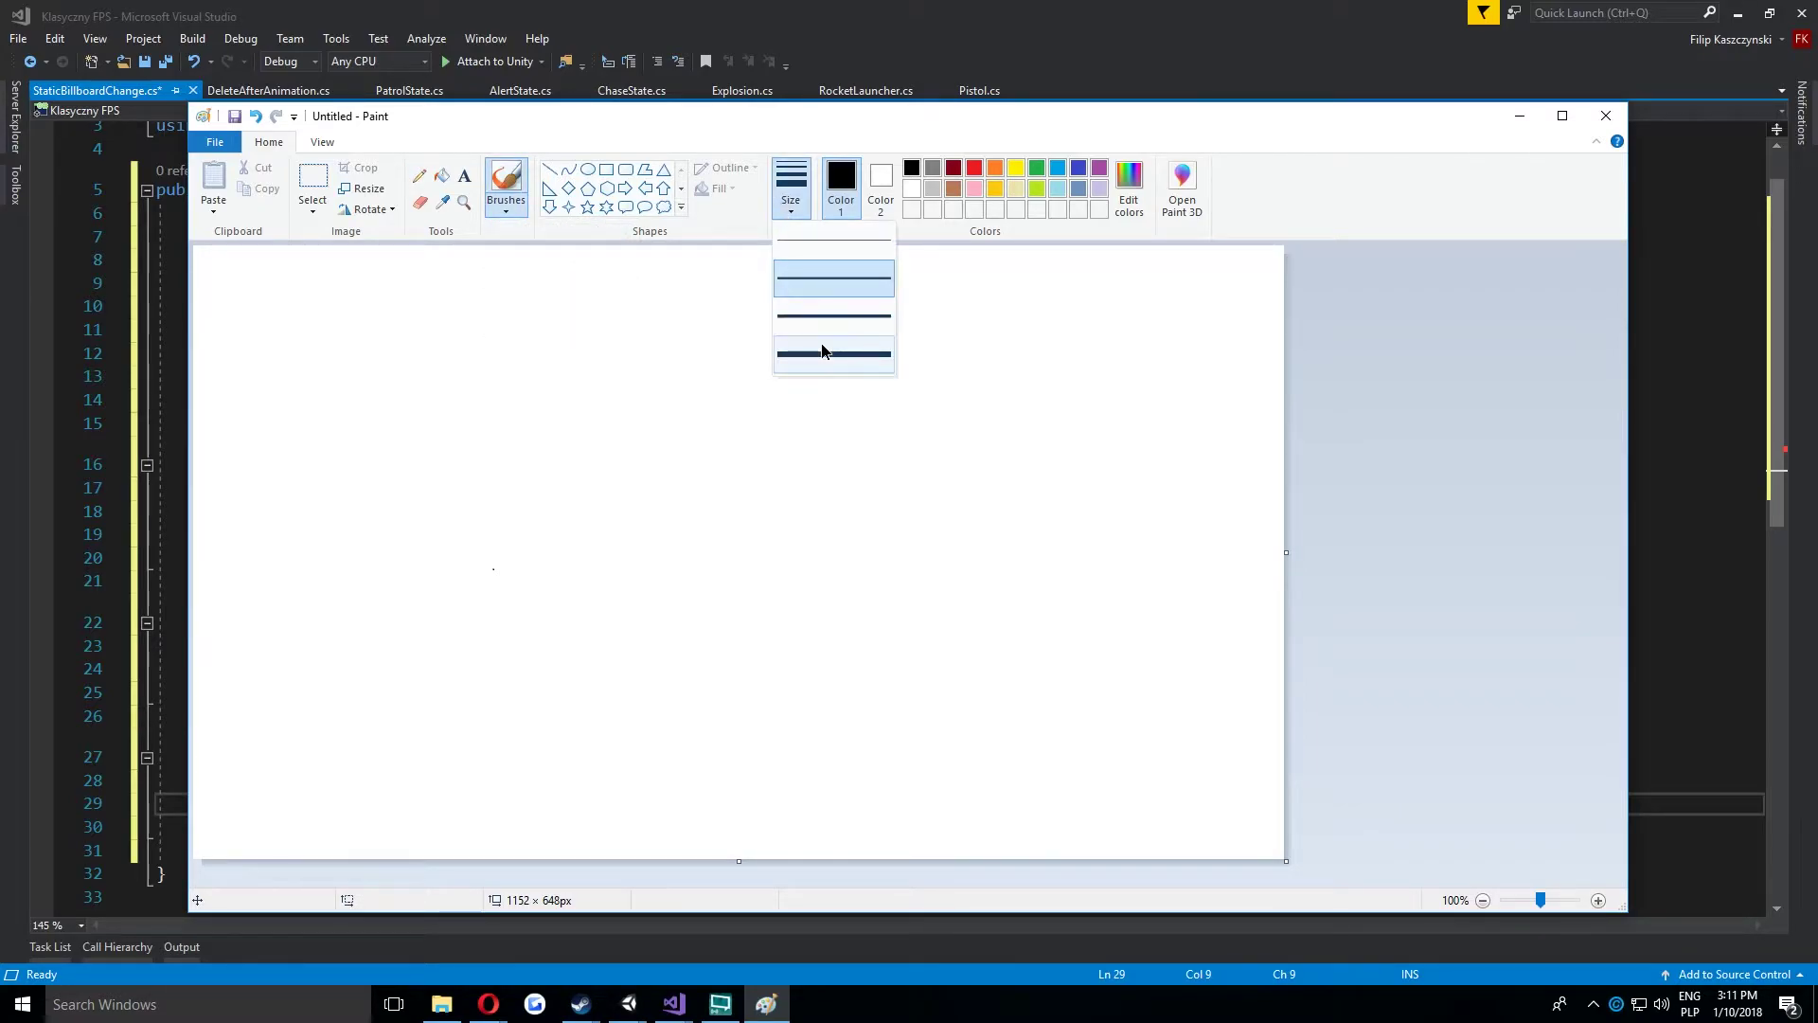
{"action": "left_click", "coordinate": [821, 345]}
{"action": "left_click", "coordinate": [493, 575]}
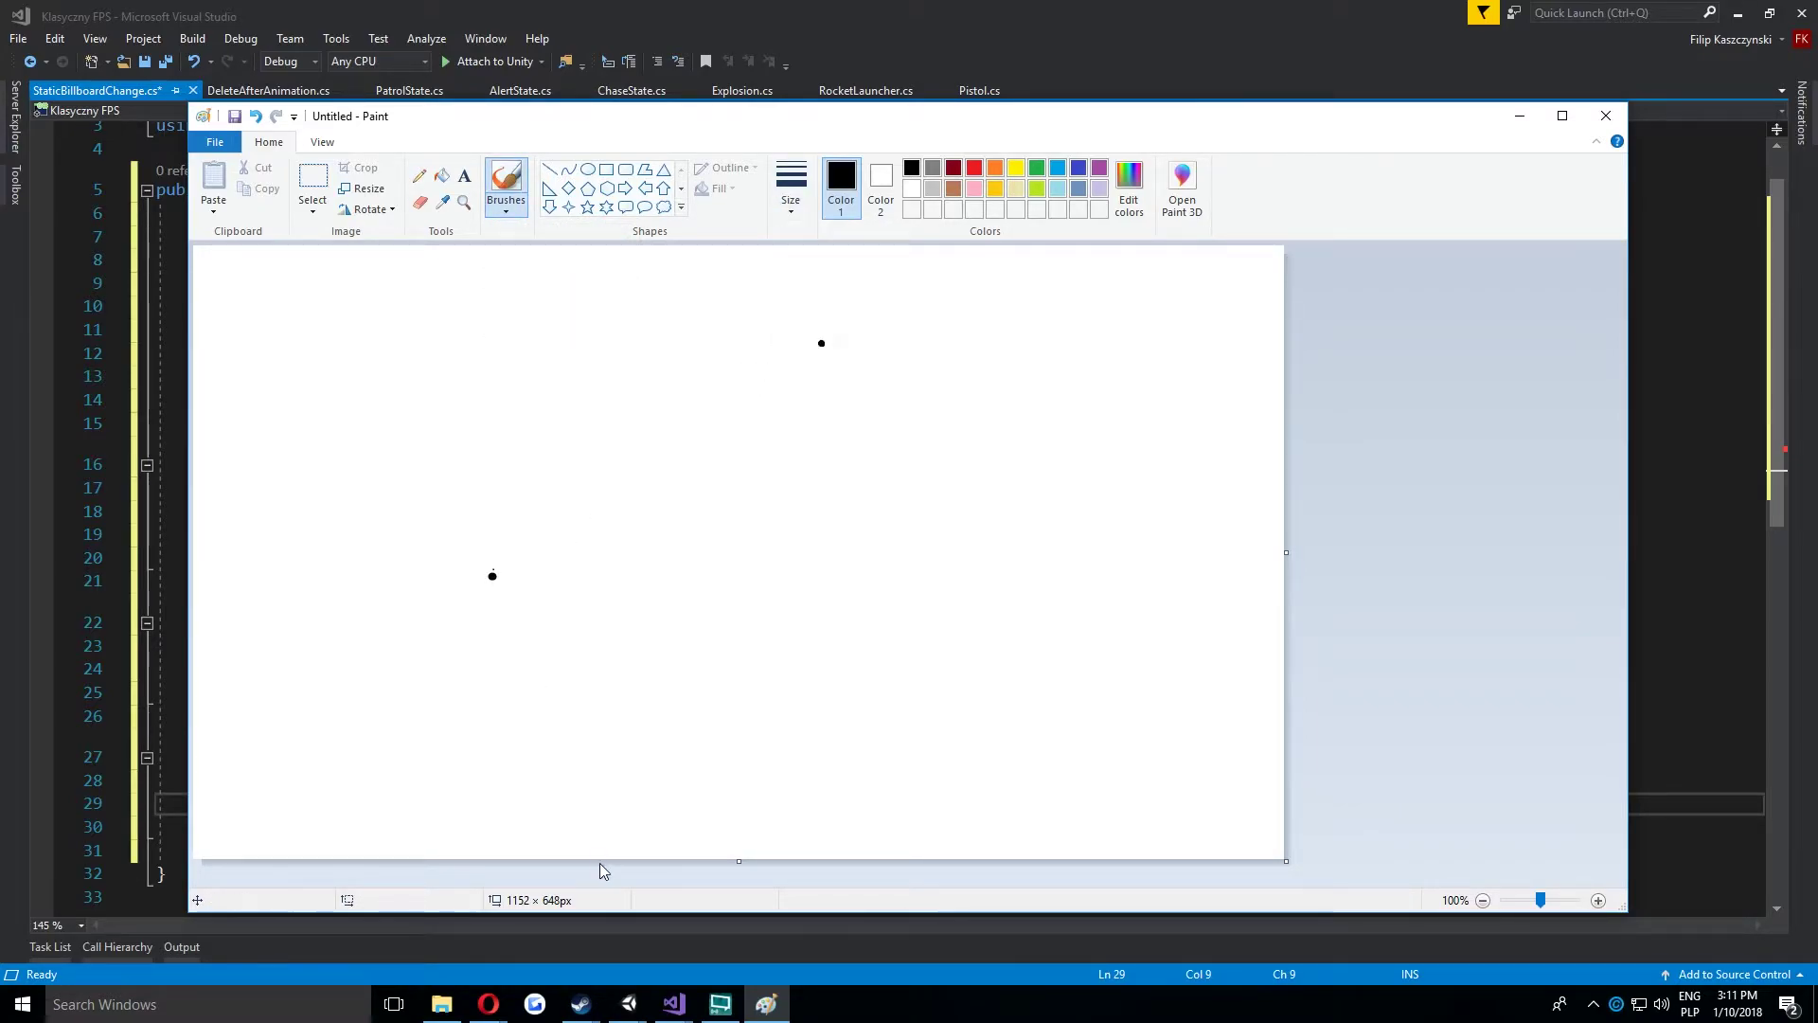
{"action": "left_click", "coordinate": [591, 474]}
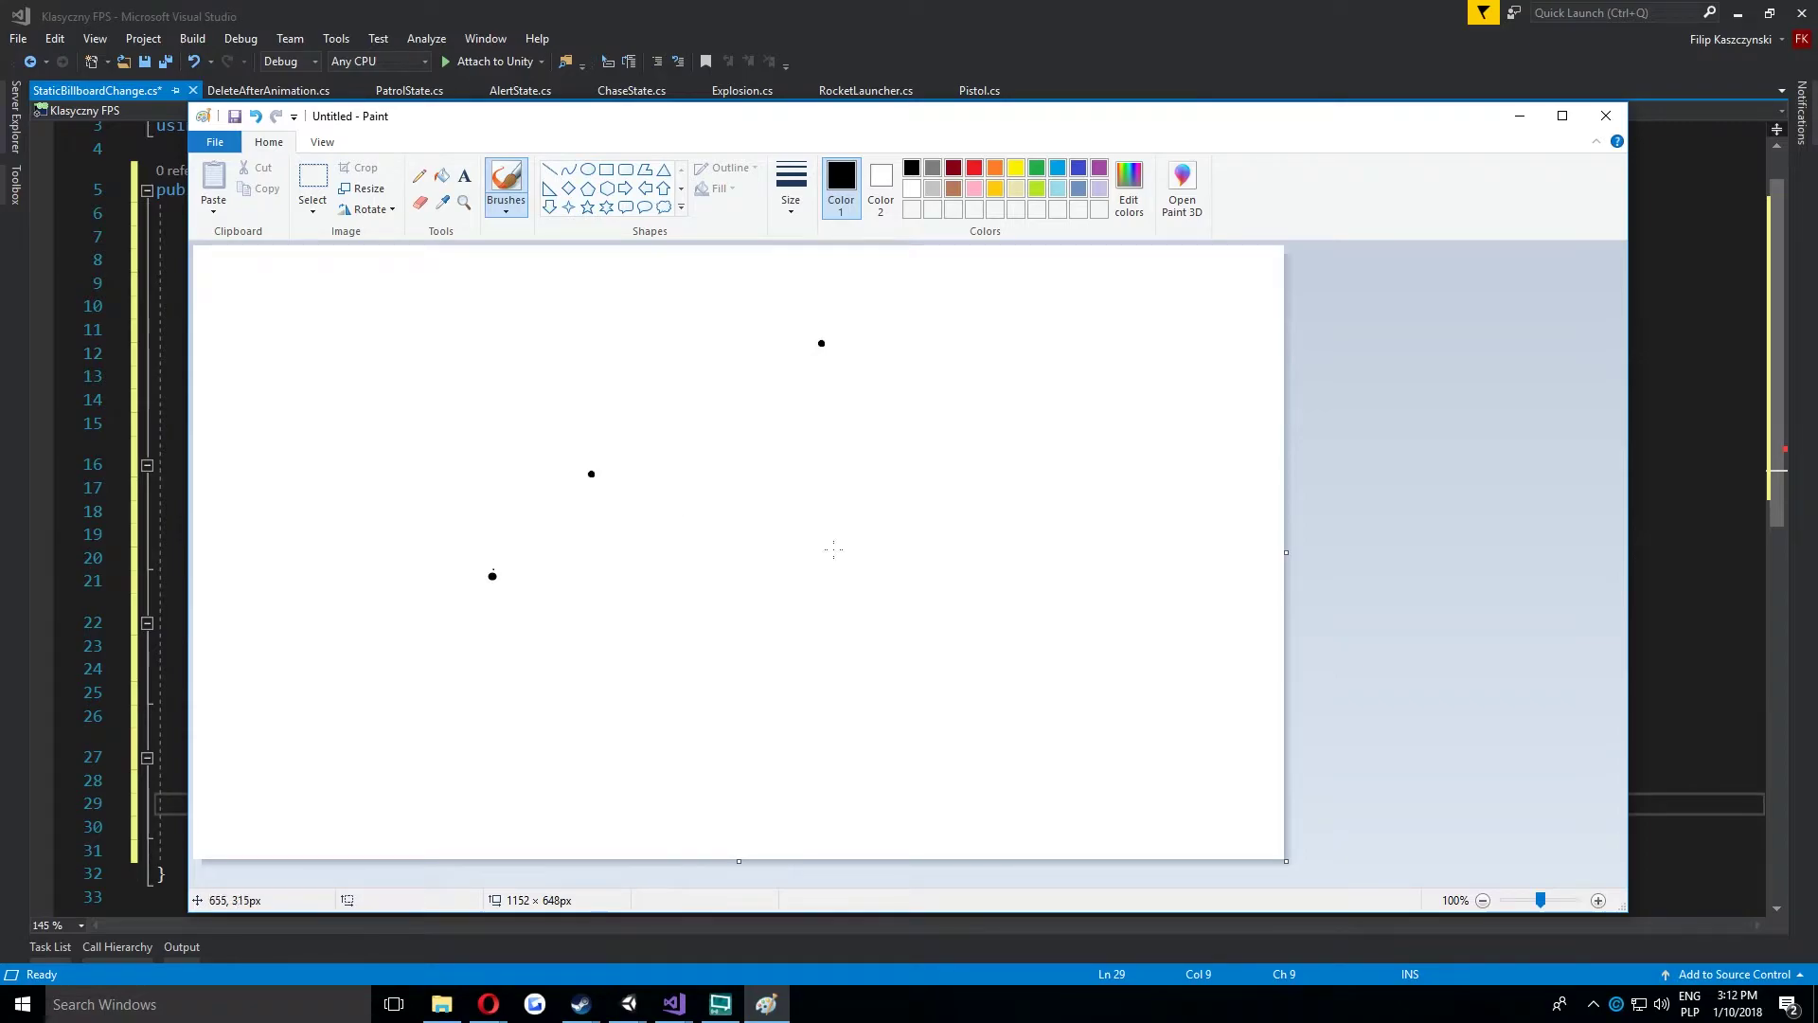
{"action": "left_click", "coordinate": [637, 561]}
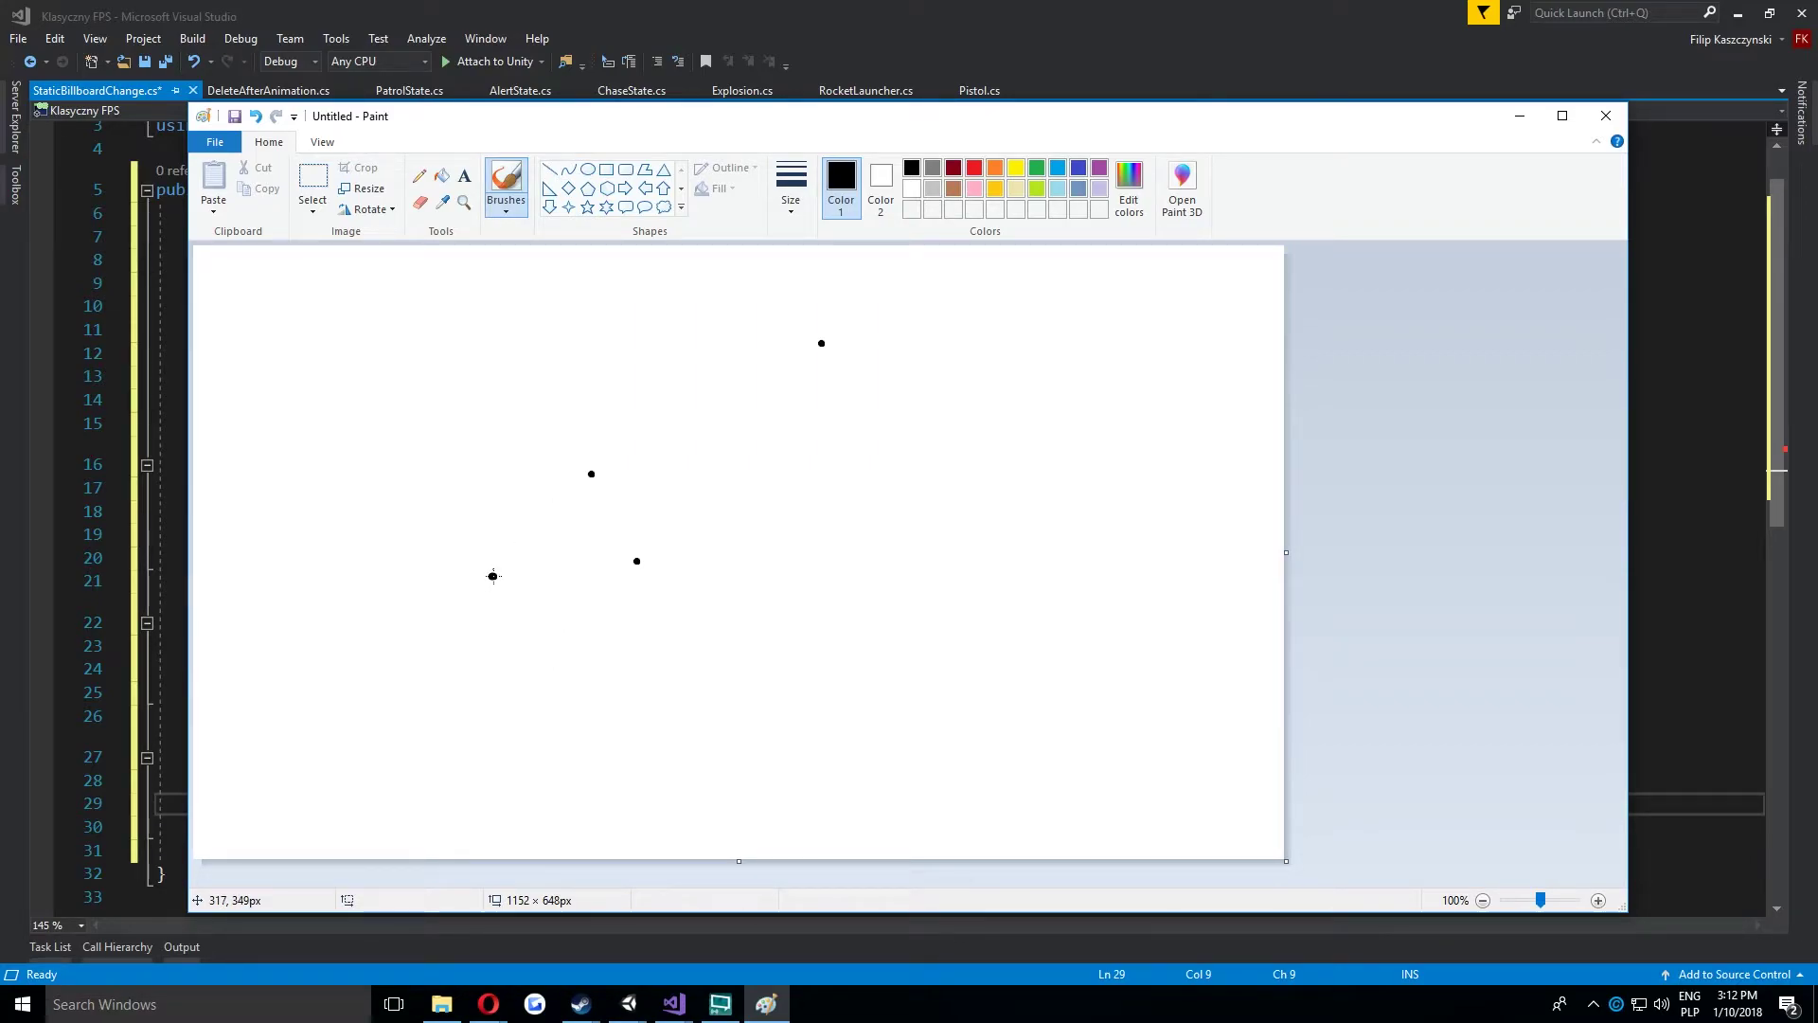
Draw thick arrows from the origin to both points, labelled (2,3) and (3,2) in thin strokes.
{"action": "mouse_move", "coordinate": [493, 575]}
{"action": "left_mouse_down"}
{"action": "mouse_move", "coordinate": [584, 478]}
{"action": "mouse_move", "coordinate": [588, 496]}
{"action": "left_mouse_up"}
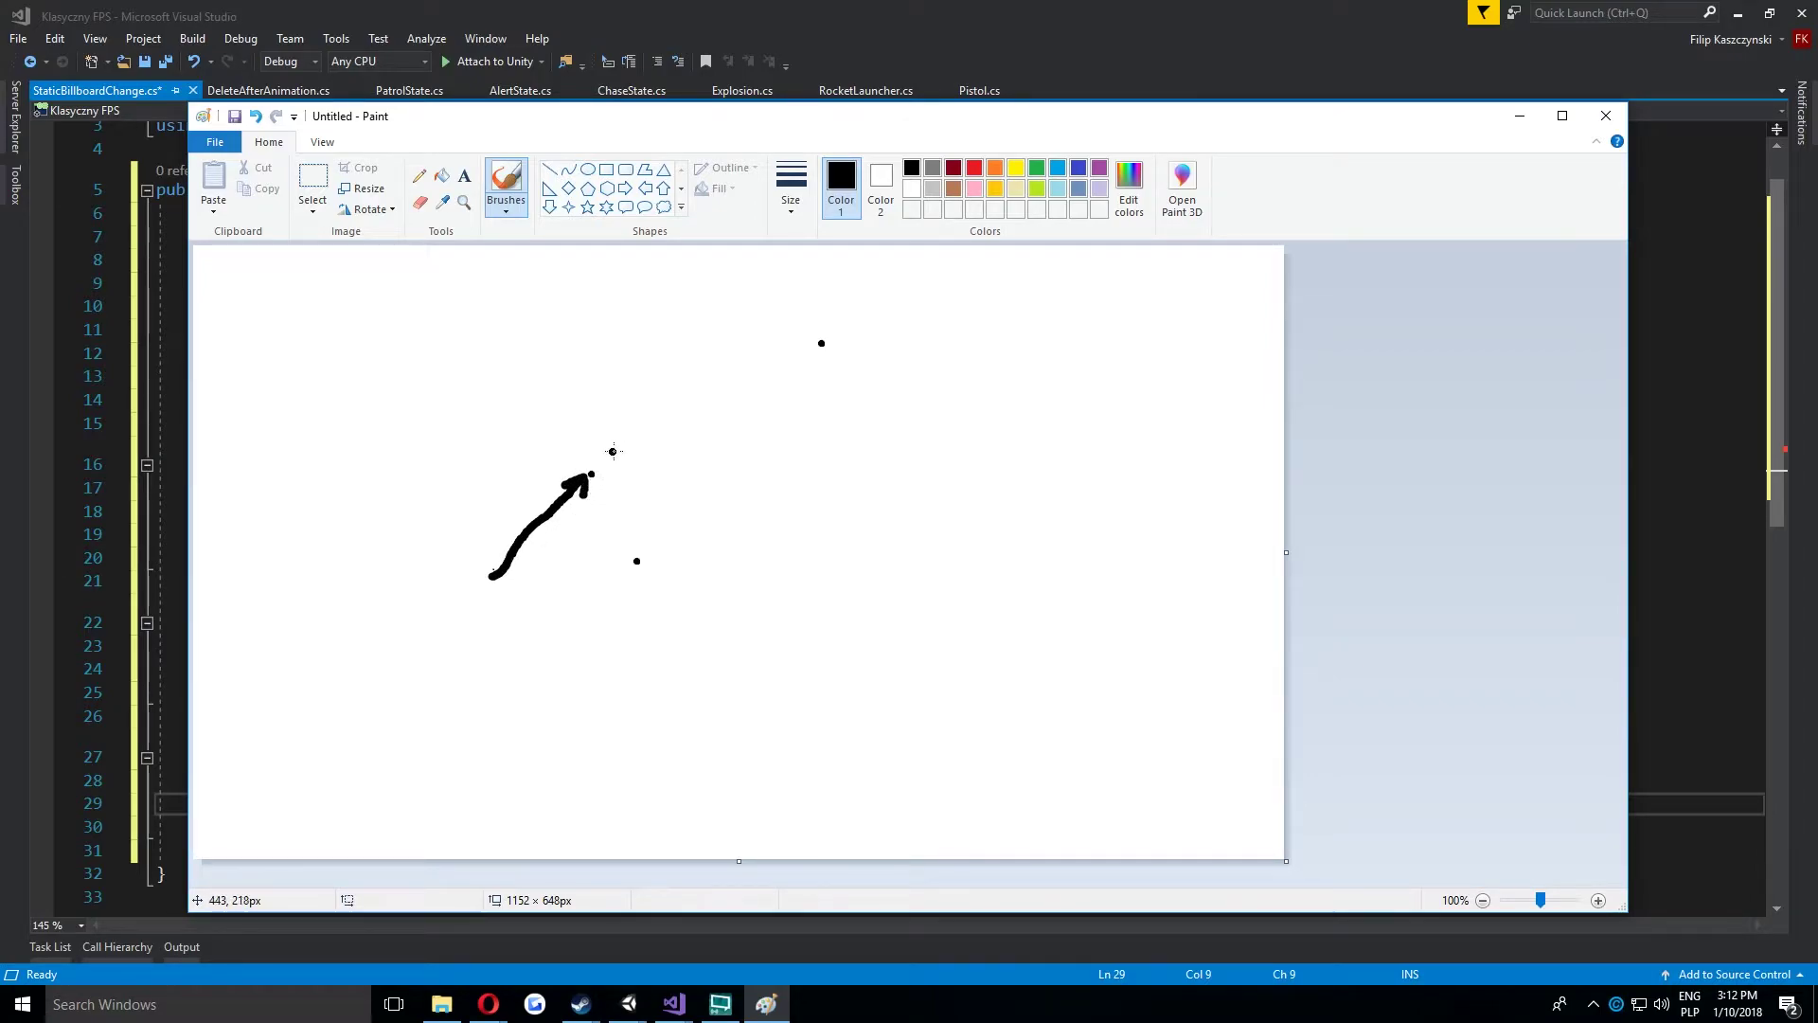
{"action": "left_click", "coordinate": [791, 189]}
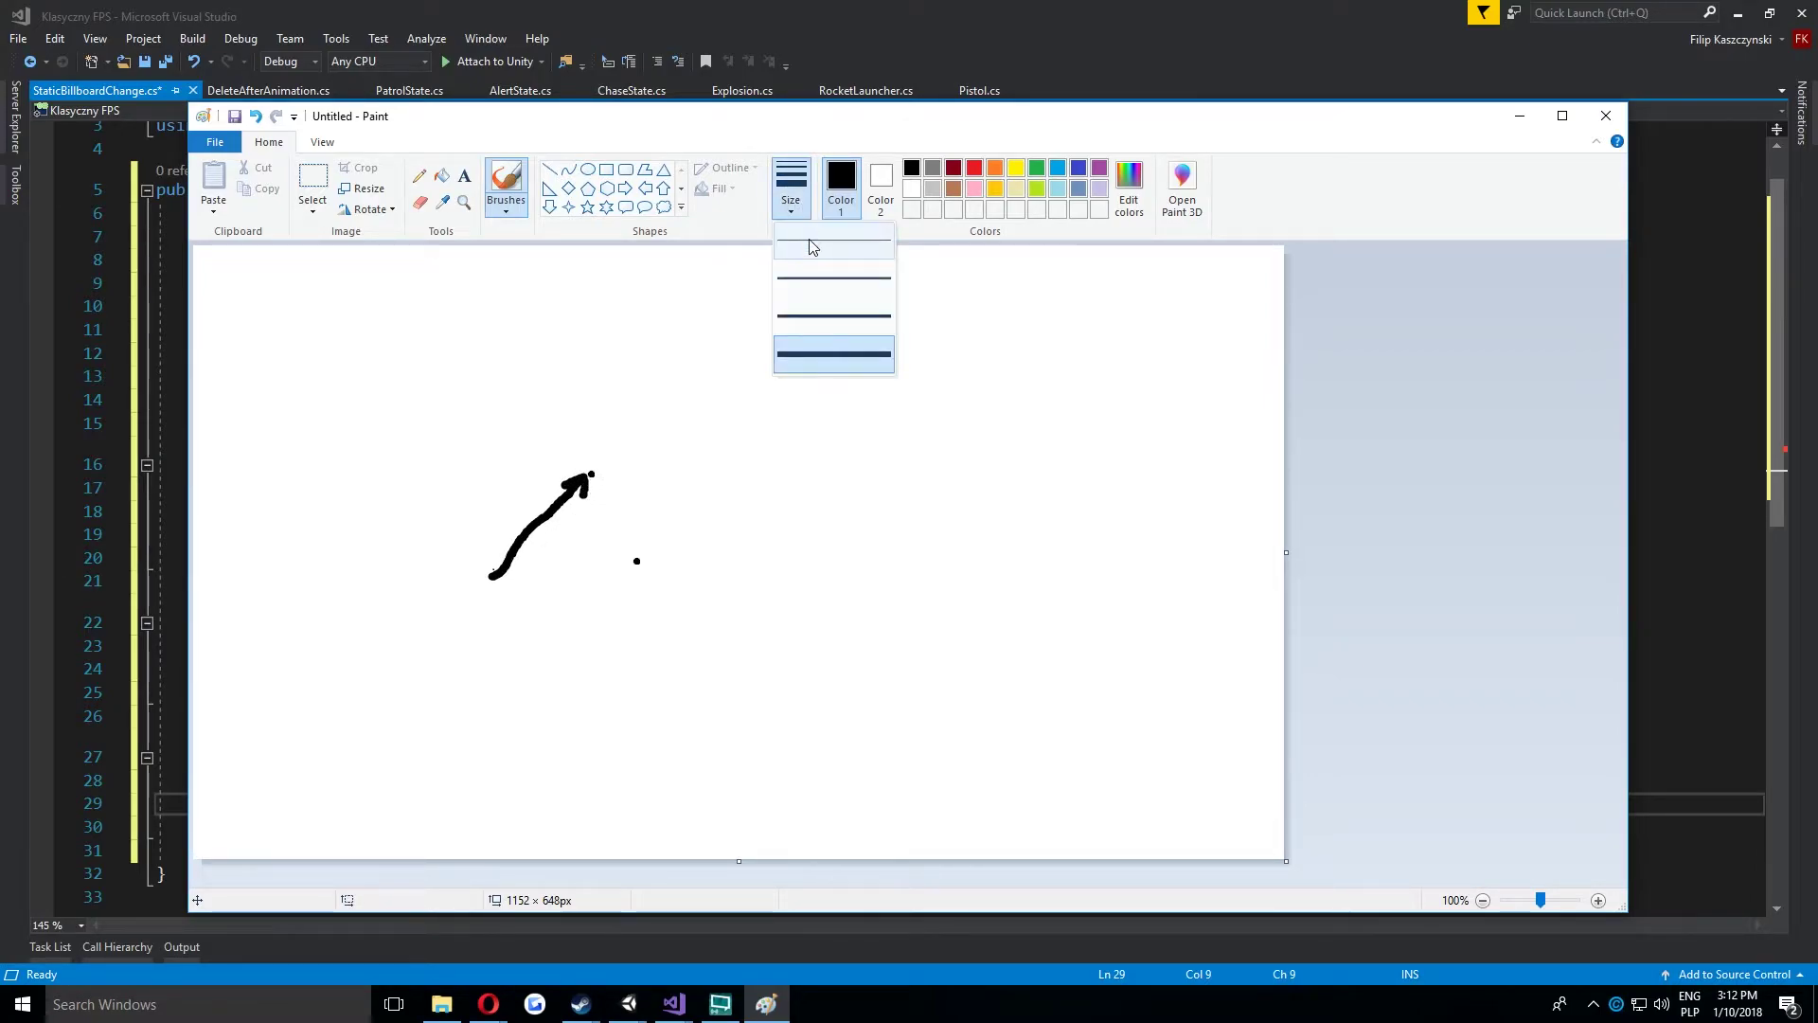
{"action": "mouse_move", "coordinate": [607, 438]}
{"action": "left_mouse_down"}
{"action": "mouse_move", "coordinate": [604, 464]}
{"action": "mouse_move", "coordinate": [640, 463]}
{"action": "mouse_move", "coordinate": [648, 485]}
{"action": "mouse_move", "coordinate": [652, 466]}
{"action": "left_mouse_up"}
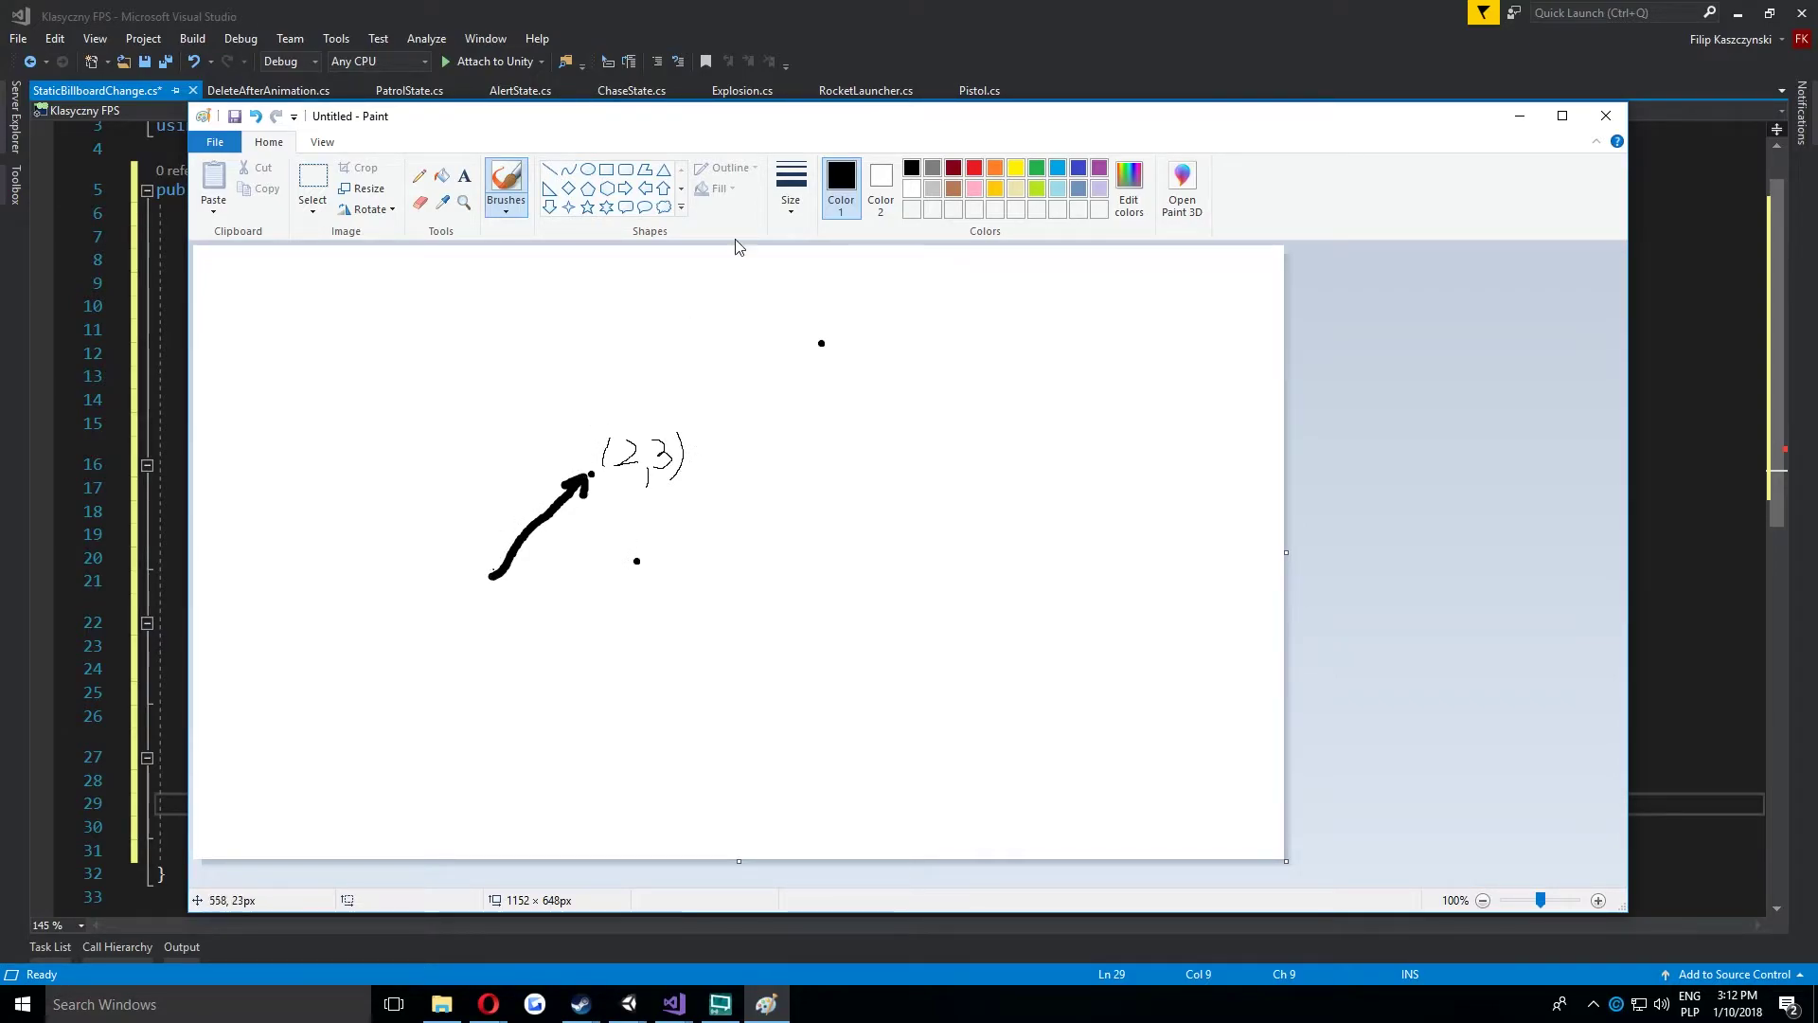
{"action": "left_click", "coordinate": [790, 190]}
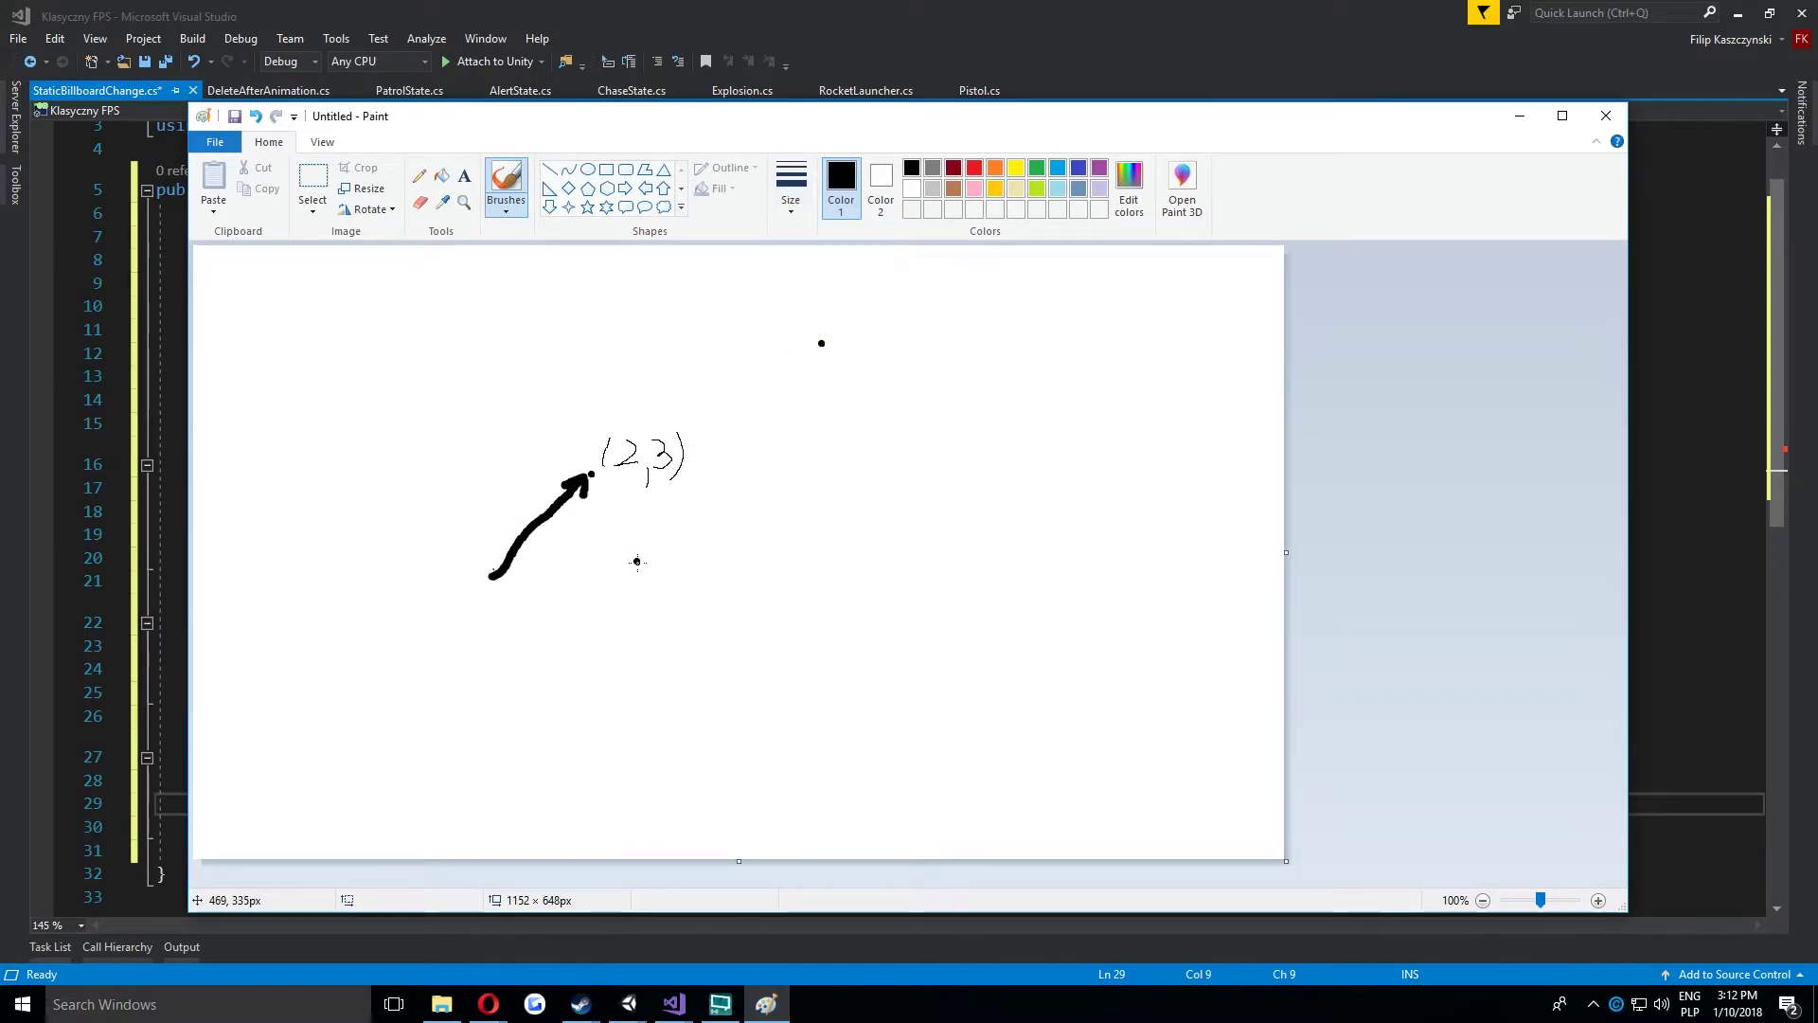
{"action": "left_click_drag", "start_coordinate": [511, 575], "coordinate": [624, 556]}
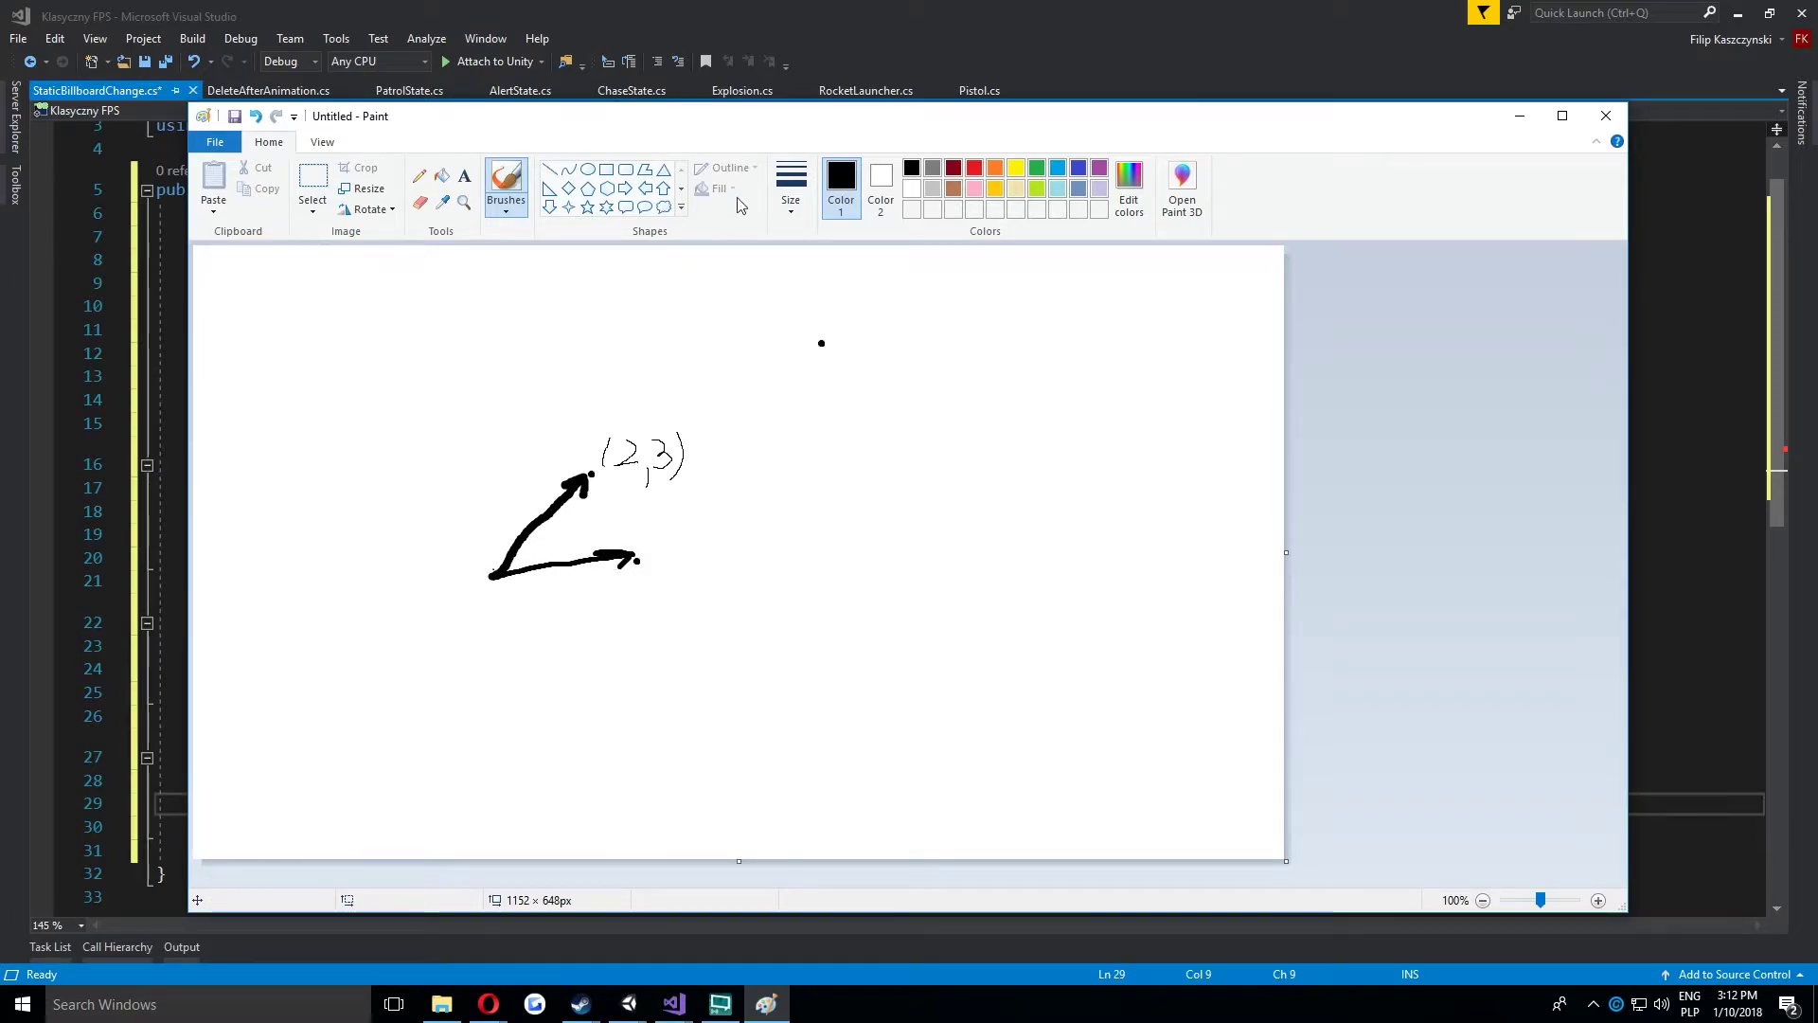
{"action": "left_click", "coordinate": [790, 190]}
{"action": "left_click", "coordinate": [832, 249]}
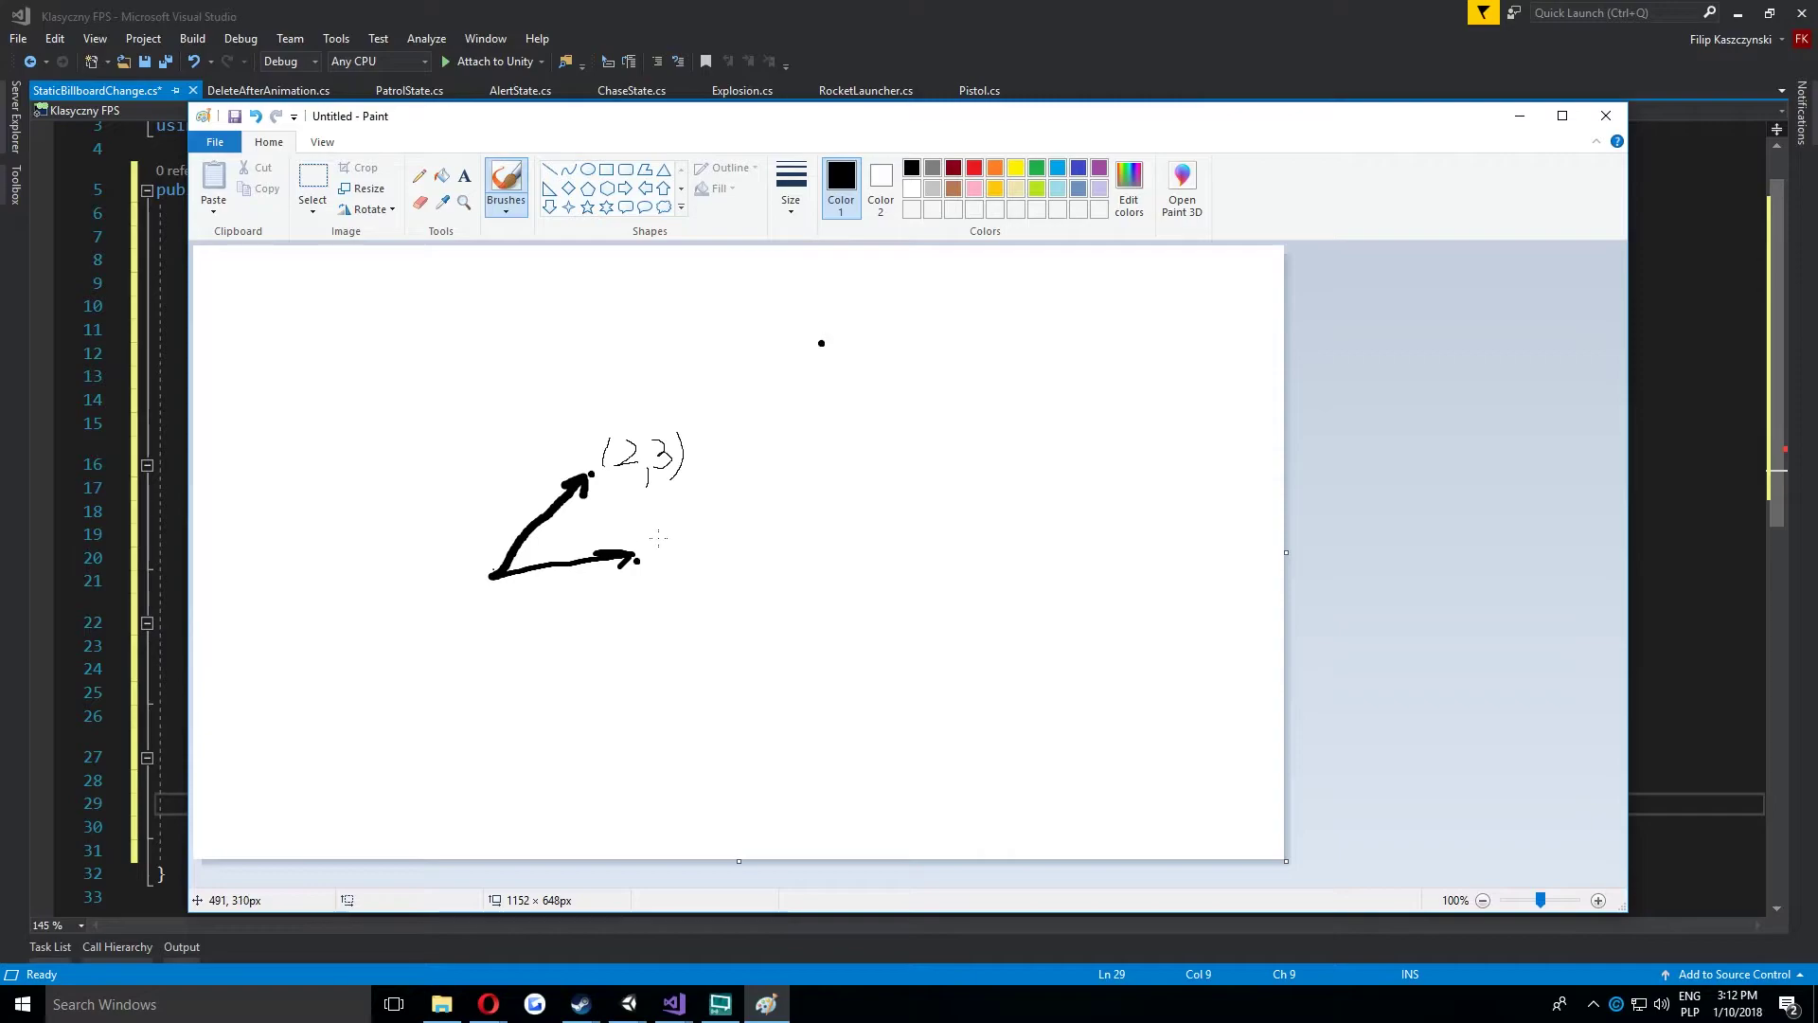
{"action": "mouse_move", "coordinate": [667, 547]}
{"action": "left_mouse_down"}
{"action": "mouse_move", "coordinate": [710, 594]}
{"action": "mouse_move", "coordinate": [752, 560]}
{"action": "left_mouse_up"}
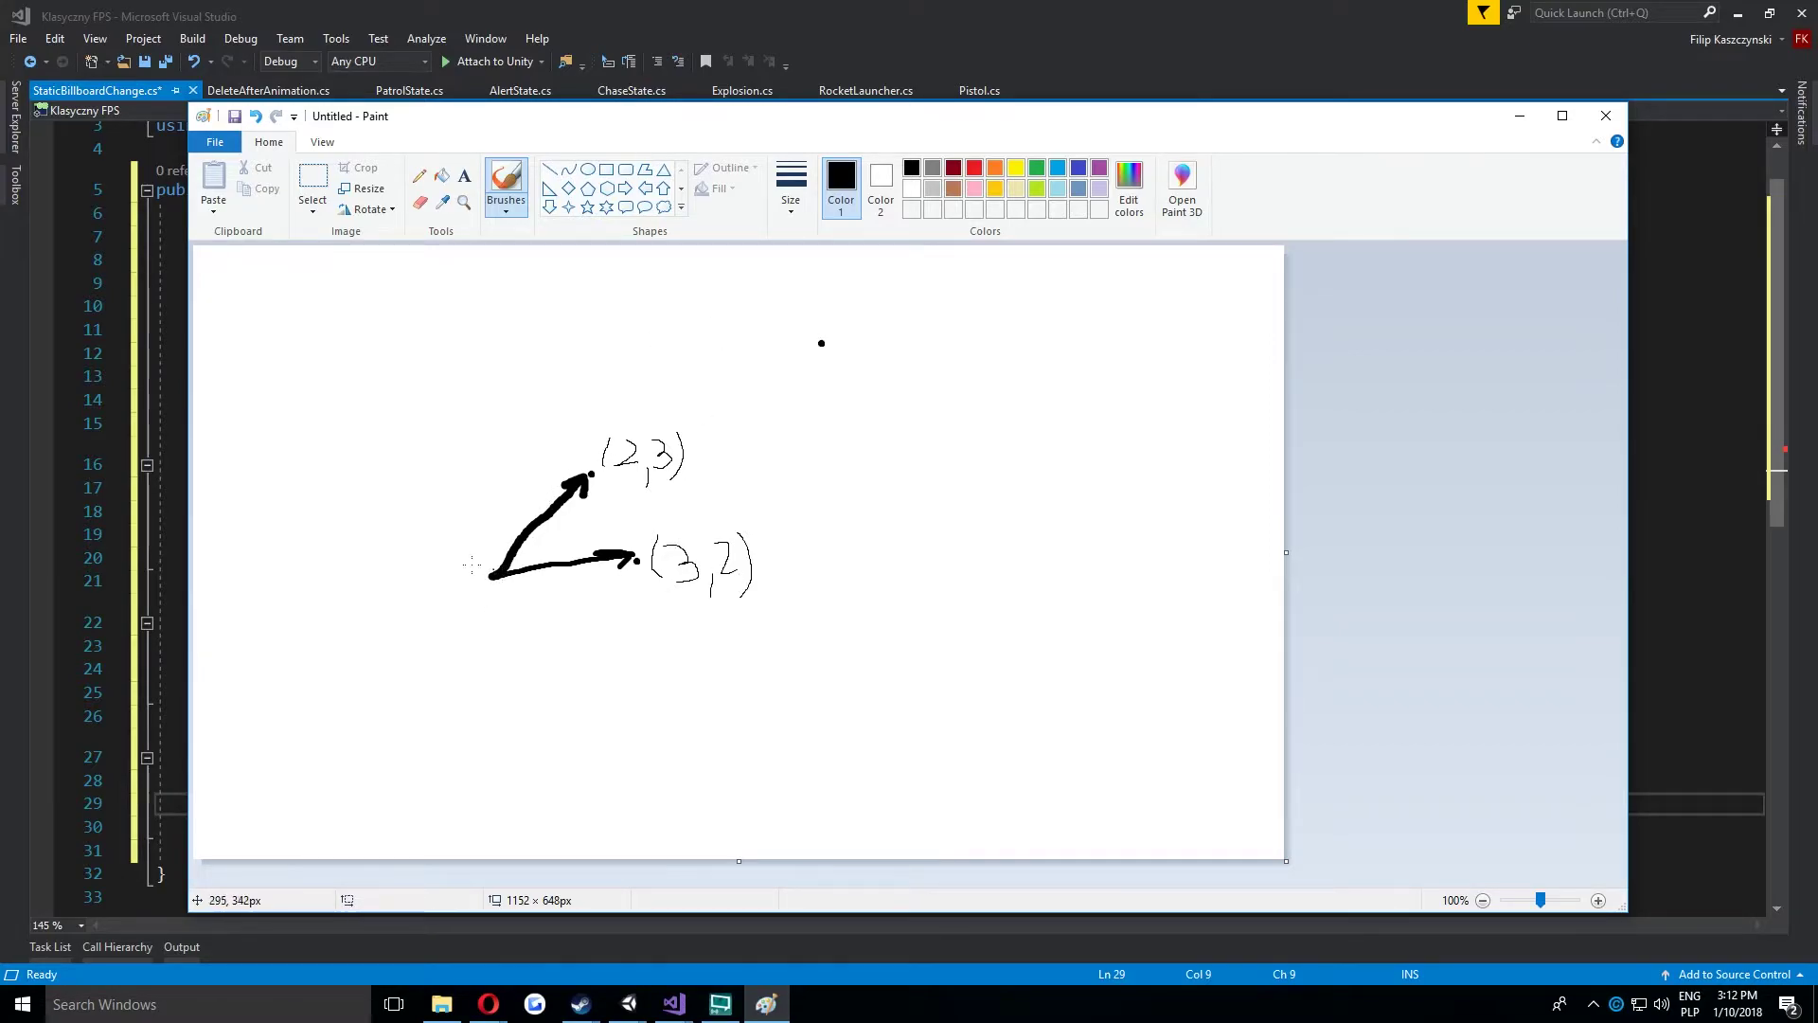
Draw a labelled vertical axis and a horizontal X axis from the origin, then pick a thicker red brush.
{"action": "left_click_drag", "start_coordinate": [493, 577], "coordinate": [501, 383]}
{"action": "mouse_move", "coordinate": [476, 465]}
{"action": "left_mouse_down"}
{"action": "mouse_move", "coordinate": [430, 533]}
{"action": "mouse_move", "coordinate": [478, 477]}
{"action": "mouse_move", "coordinate": [484, 515]}
{"action": "left_mouse_up"}
{"action": "mouse_move", "coordinate": [497, 578]}
{"action": "left_mouse_down"}
{"action": "mouse_move", "coordinate": [658, 582]}
{"action": "mouse_move", "coordinate": [563, 630]}
{"action": "left_mouse_up"}
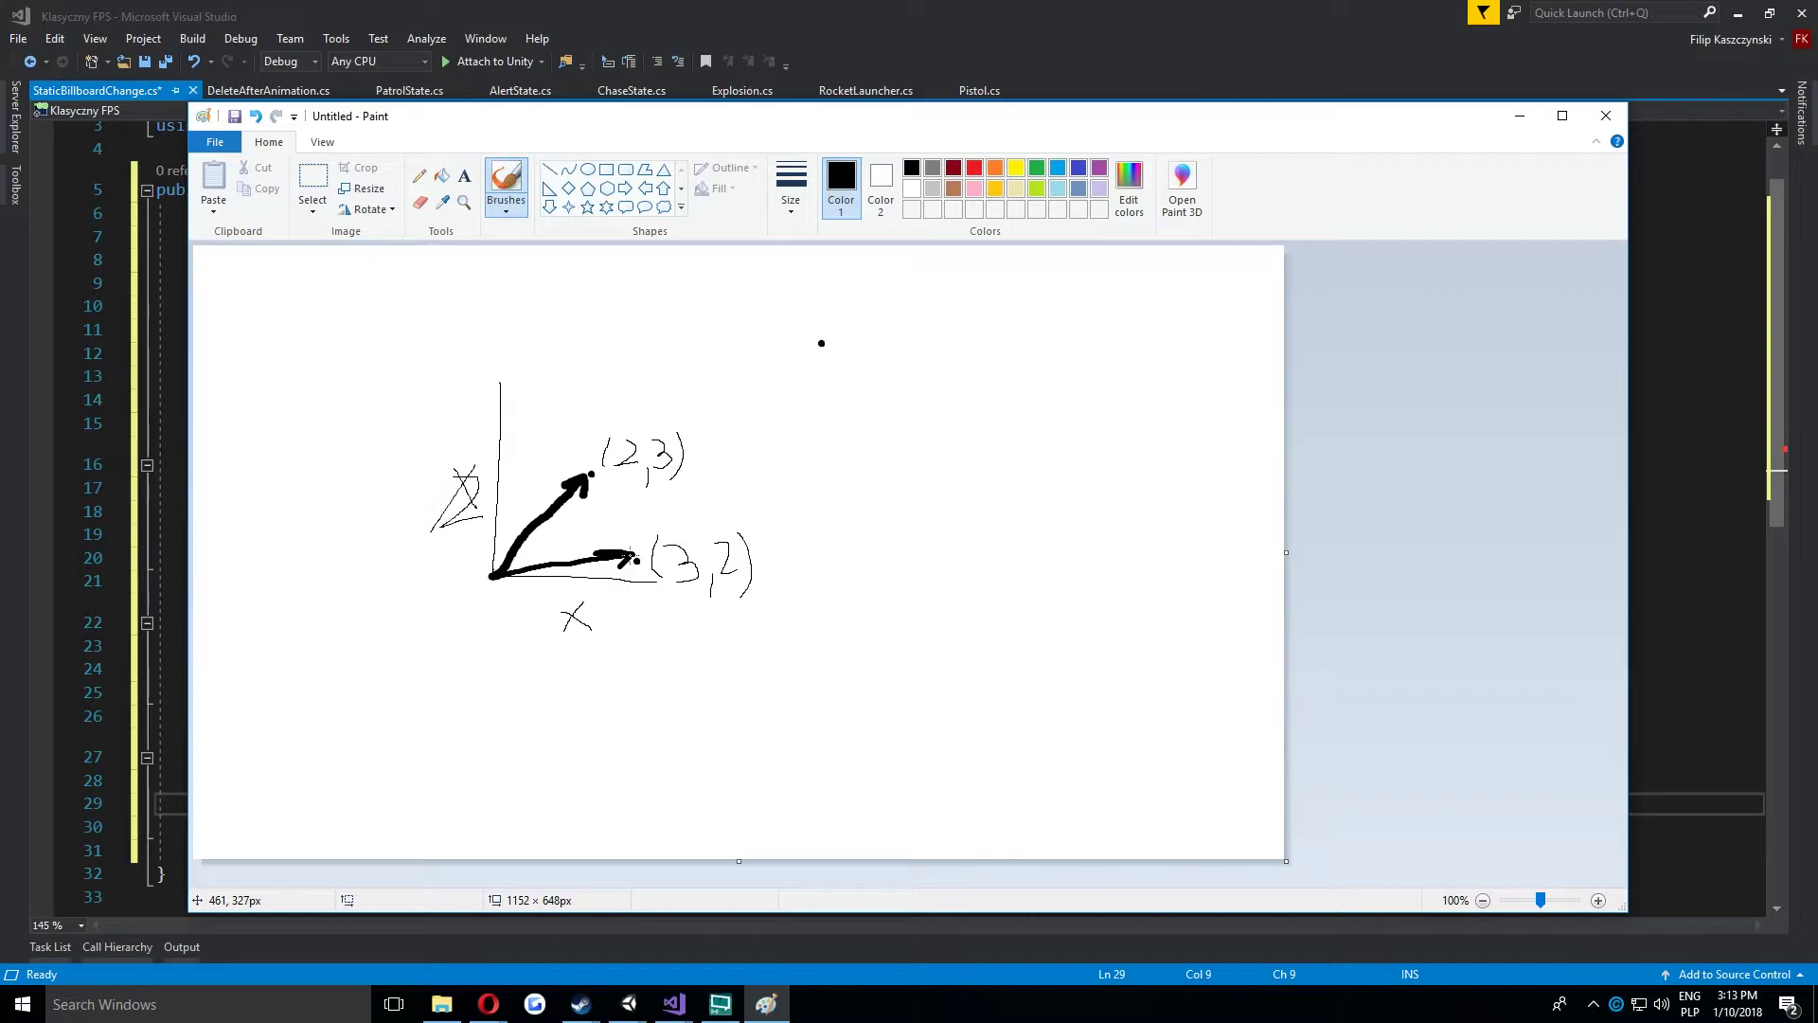
{"action": "left_click", "coordinate": [791, 189]}
{"action": "left_click", "coordinate": [824, 277]}
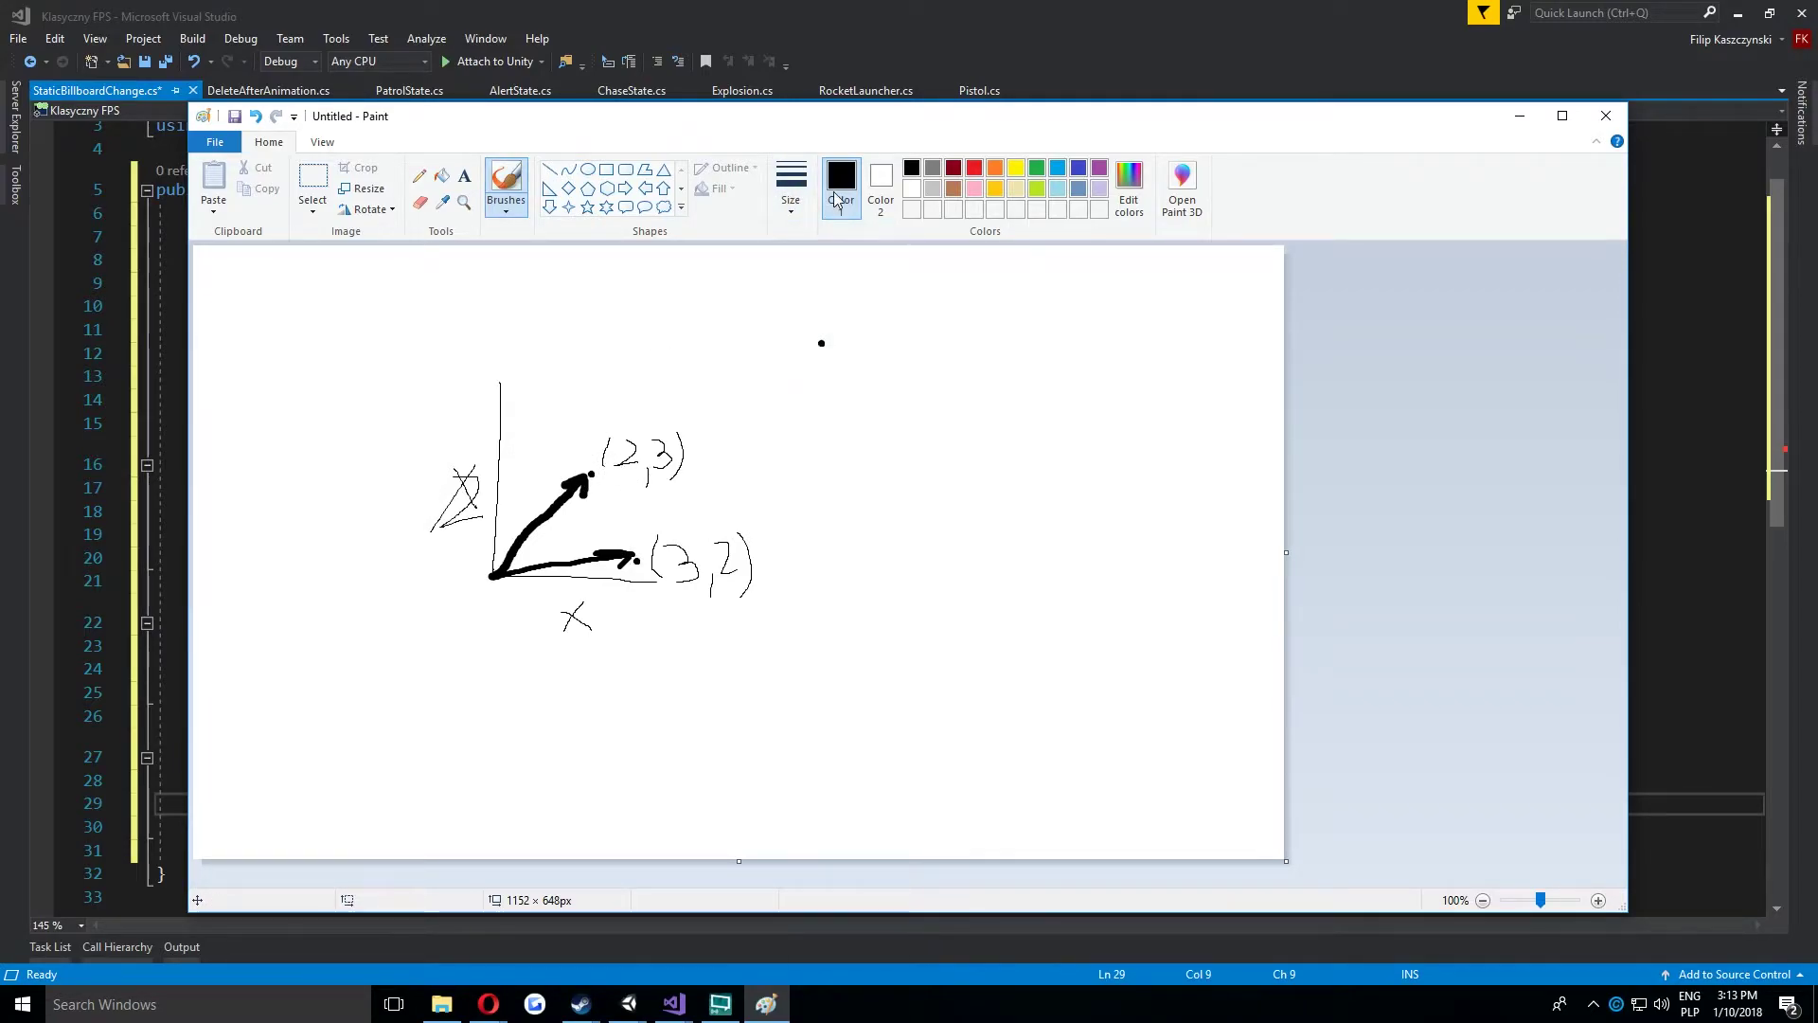
{"action": "left_click", "coordinate": [972, 170]}
Draw a red curved rotation arrow and a yellow-green downward vector labelled (1,-2).
{"action": "mouse_move", "coordinate": [533, 481]}
{"action": "left_mouse_down"}
{"action": "mouse_move", "coordinate": [616, 487]}
{"action": "mouse_move", "coordinate": [480, 519]}
{"action": "left_mouse_up"}
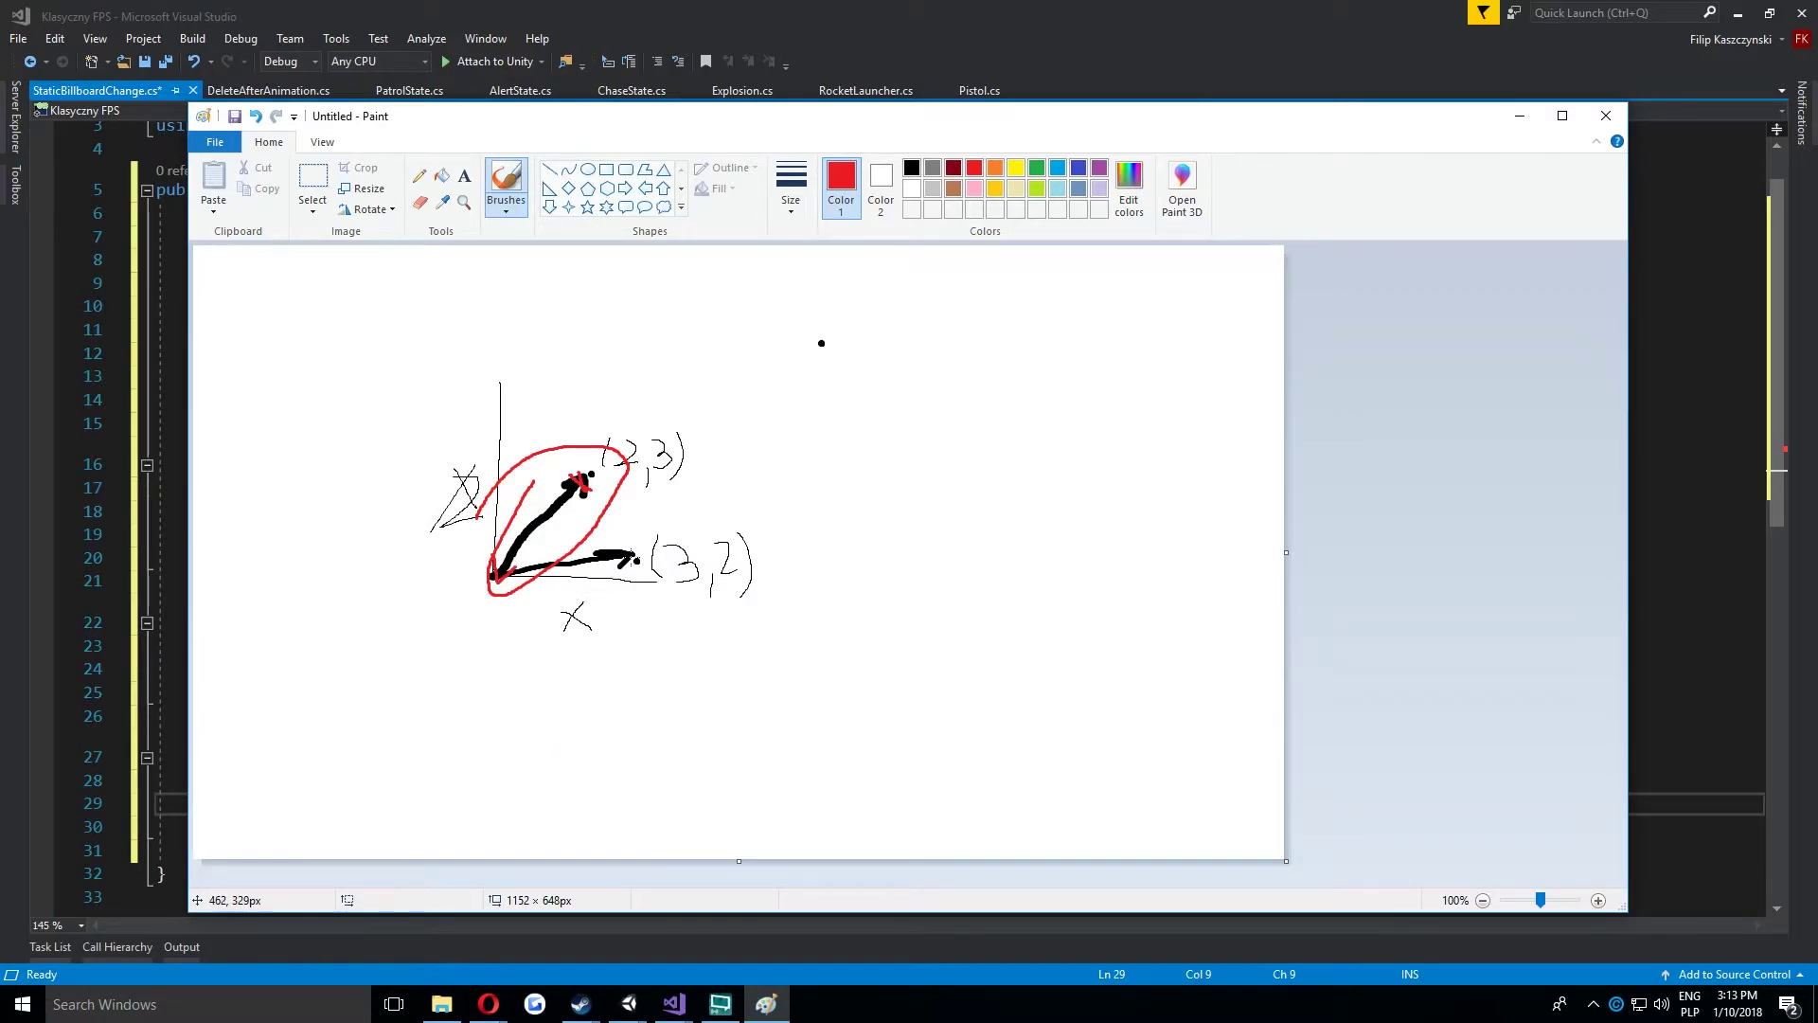
{"action": "mouse_move", "coordinate": [613, 571]}
{"action": "left_mouse_down"}
{"action": "mouse_move", "coordinate": [526, 654]}
{"action": "mouse_move", "coordinate": [551, 653]}
{"action": "left_mouse_up"}
{"action": "left_click", "coordinate": [1036, 188]}
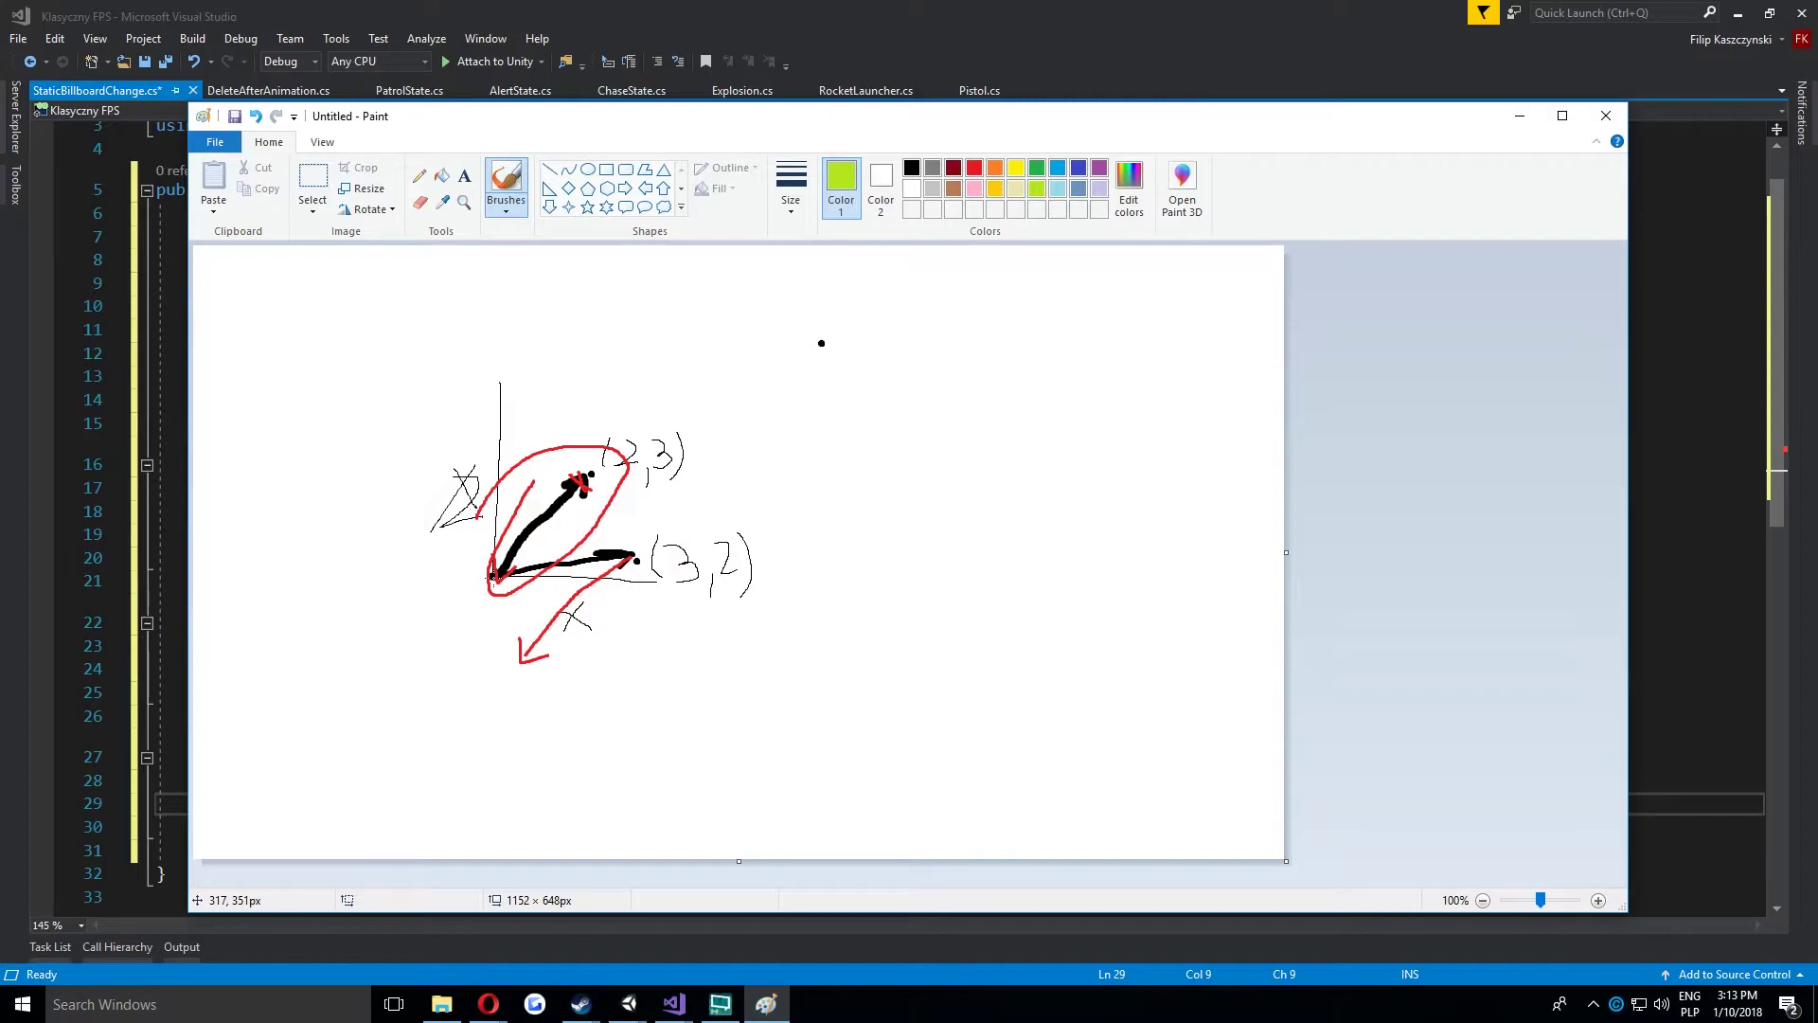
{"action": "mouse_move", "coordinate": [494, 575]}
{"action": "left_mouse_down"}
{"action": "mouse_move", "coordinate": [526, 652]}
{"action": "mouse_move", "coordinate": [511, 647]}
{"action": "left_mouse_up"}
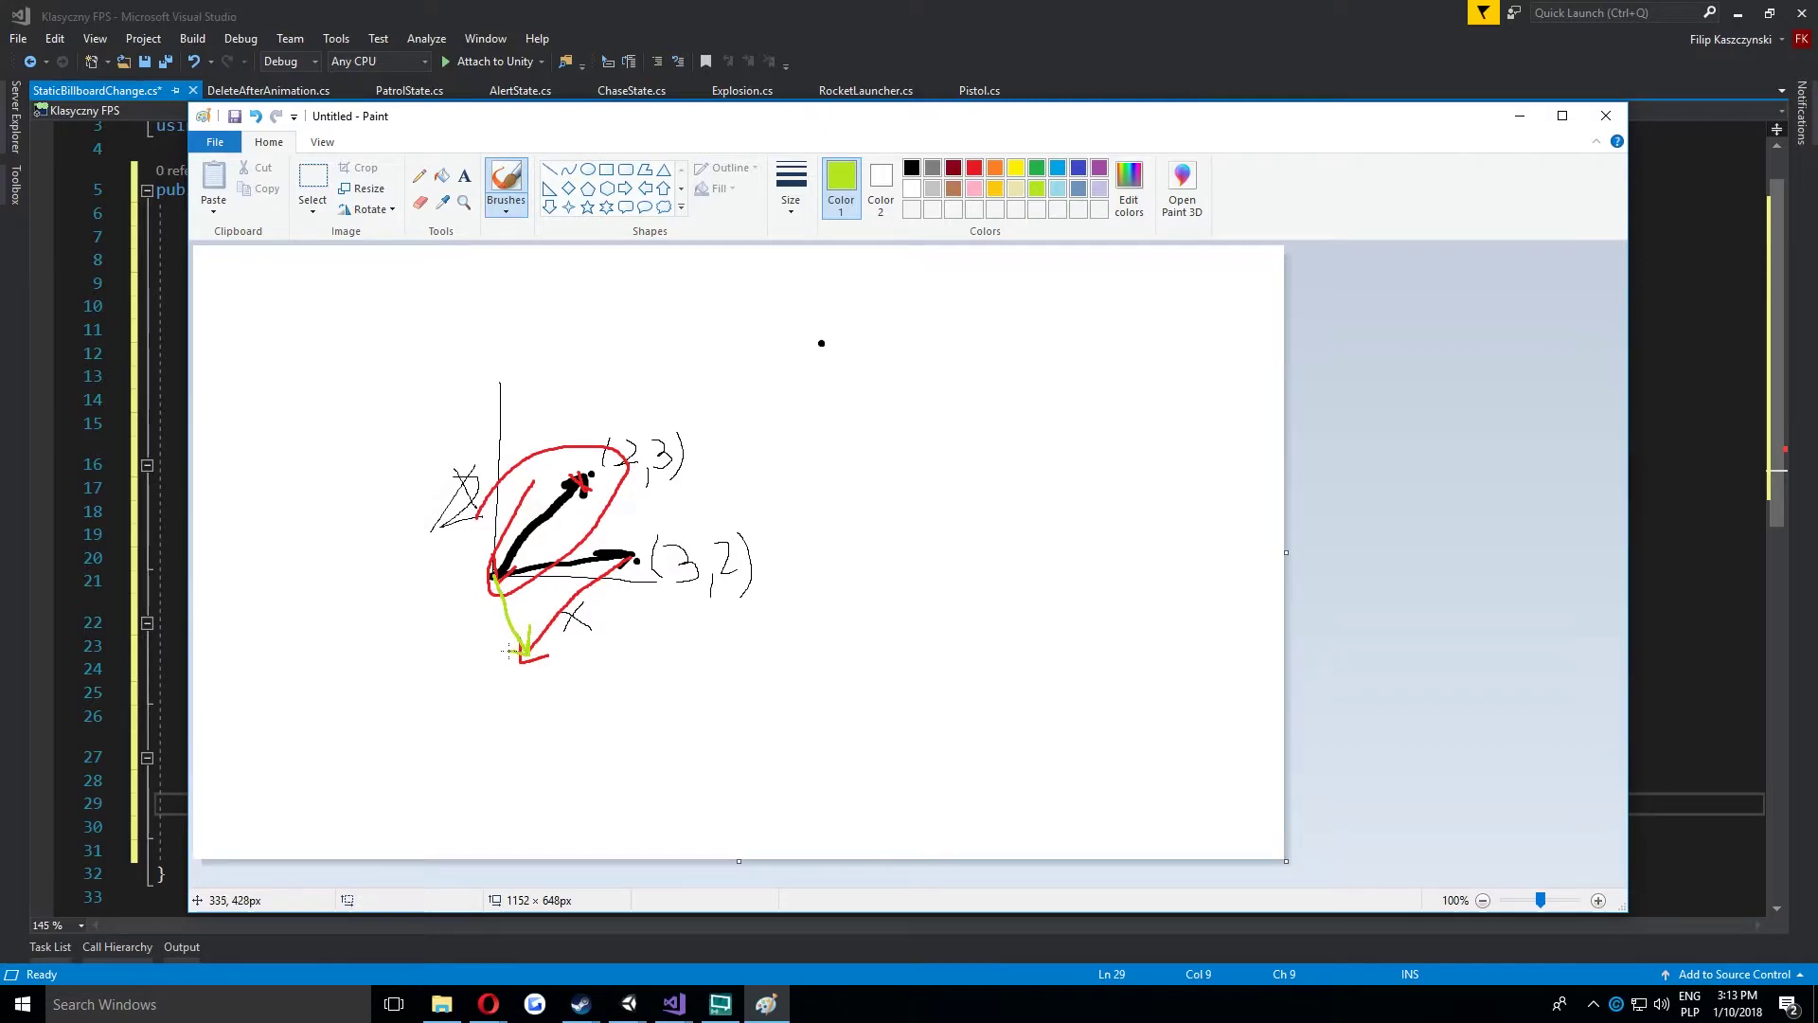
{"action": "mouse_move", "coordinate": [579, 633]}
{"action": "left_mouse_down"}
{"action": "mouse_move", "coordinate": [580, 675]}
{"action": "mouse_move", "coordinate": [593, 644]}
{"action": "mouse_move", "coordinate": [613, 683]}
{"action": "mouse_move", "coordinate": [652, 671]}
{"action": "mouse_move", "coordinate": [665, 694]}
{"action": "left_mouse_up"}
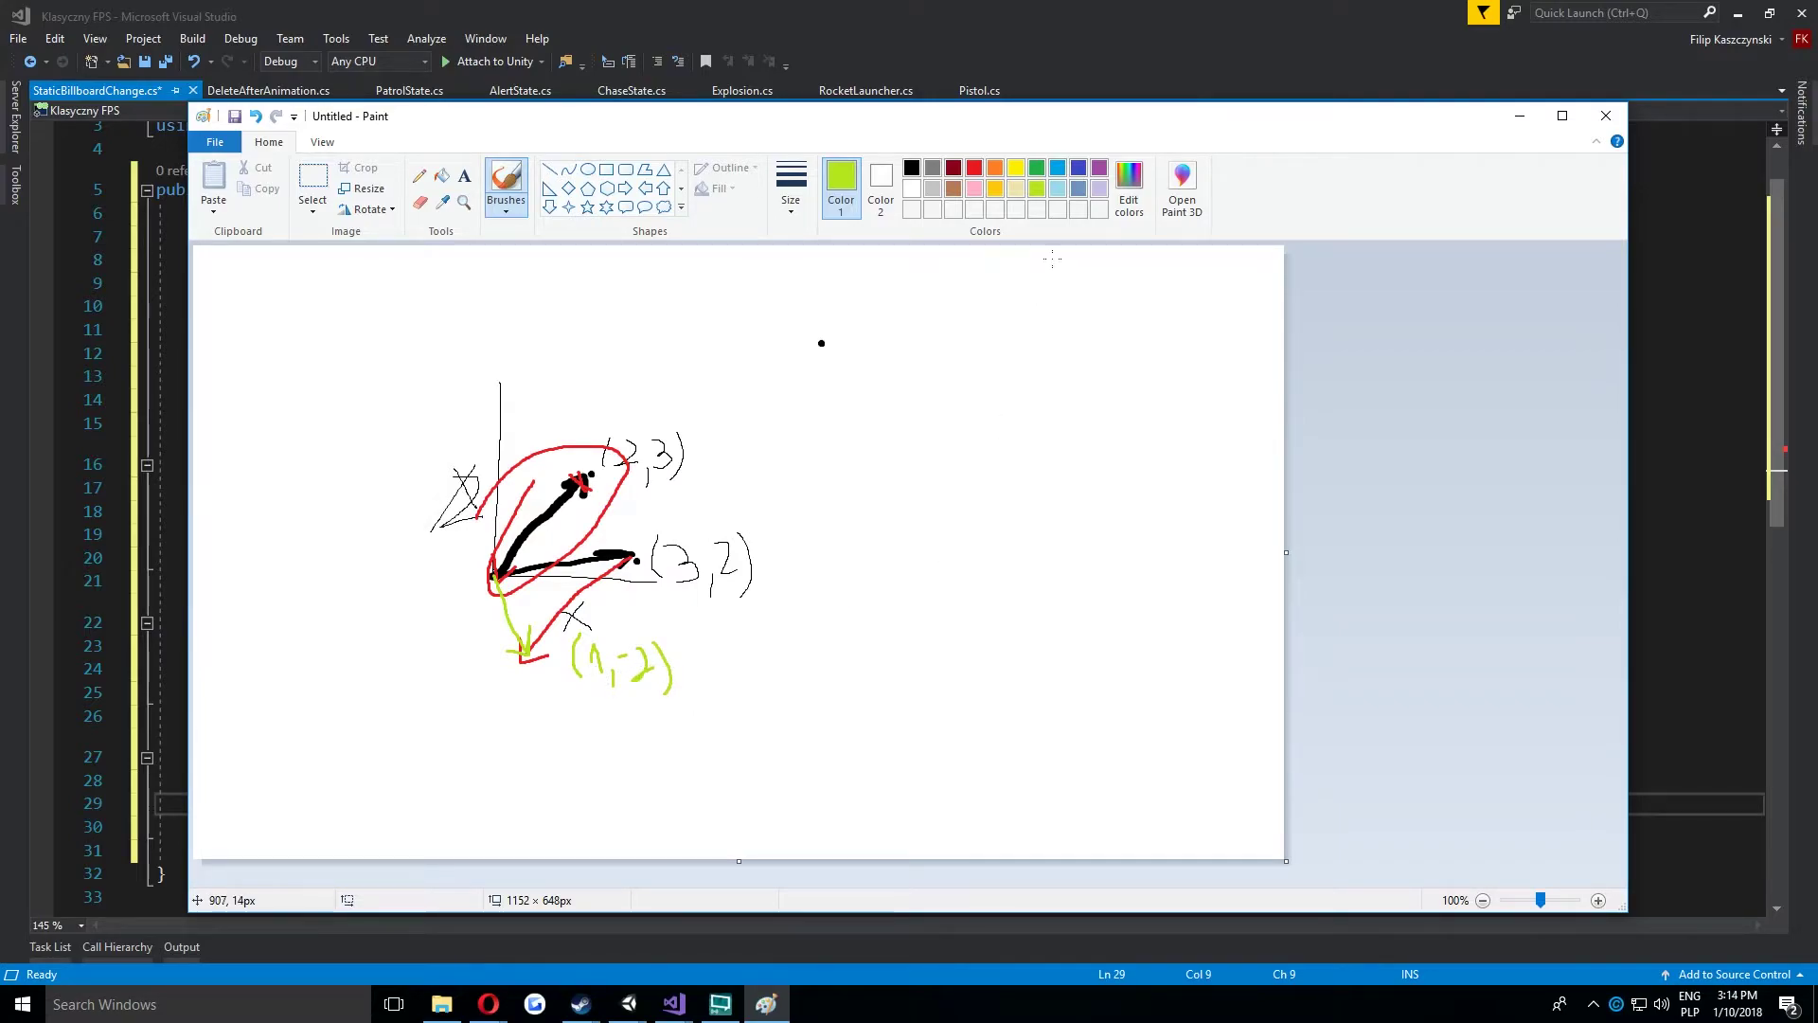
{"action": "left_click", "coordinate": [1059, 172]}
Draw a blue right triangle with dashed legs labelled -2 and 1 and mark its angle.
{"action": "mouse_move", "coordinate": [1013, 412]}
{"action": "left_mouse_down"}
{"action": "mouse_move", "coordinate": [1084, 557]}
{"action": "mouse_move", "coordinate": [1067, 563]}
{"action": "left_mouse_up"}
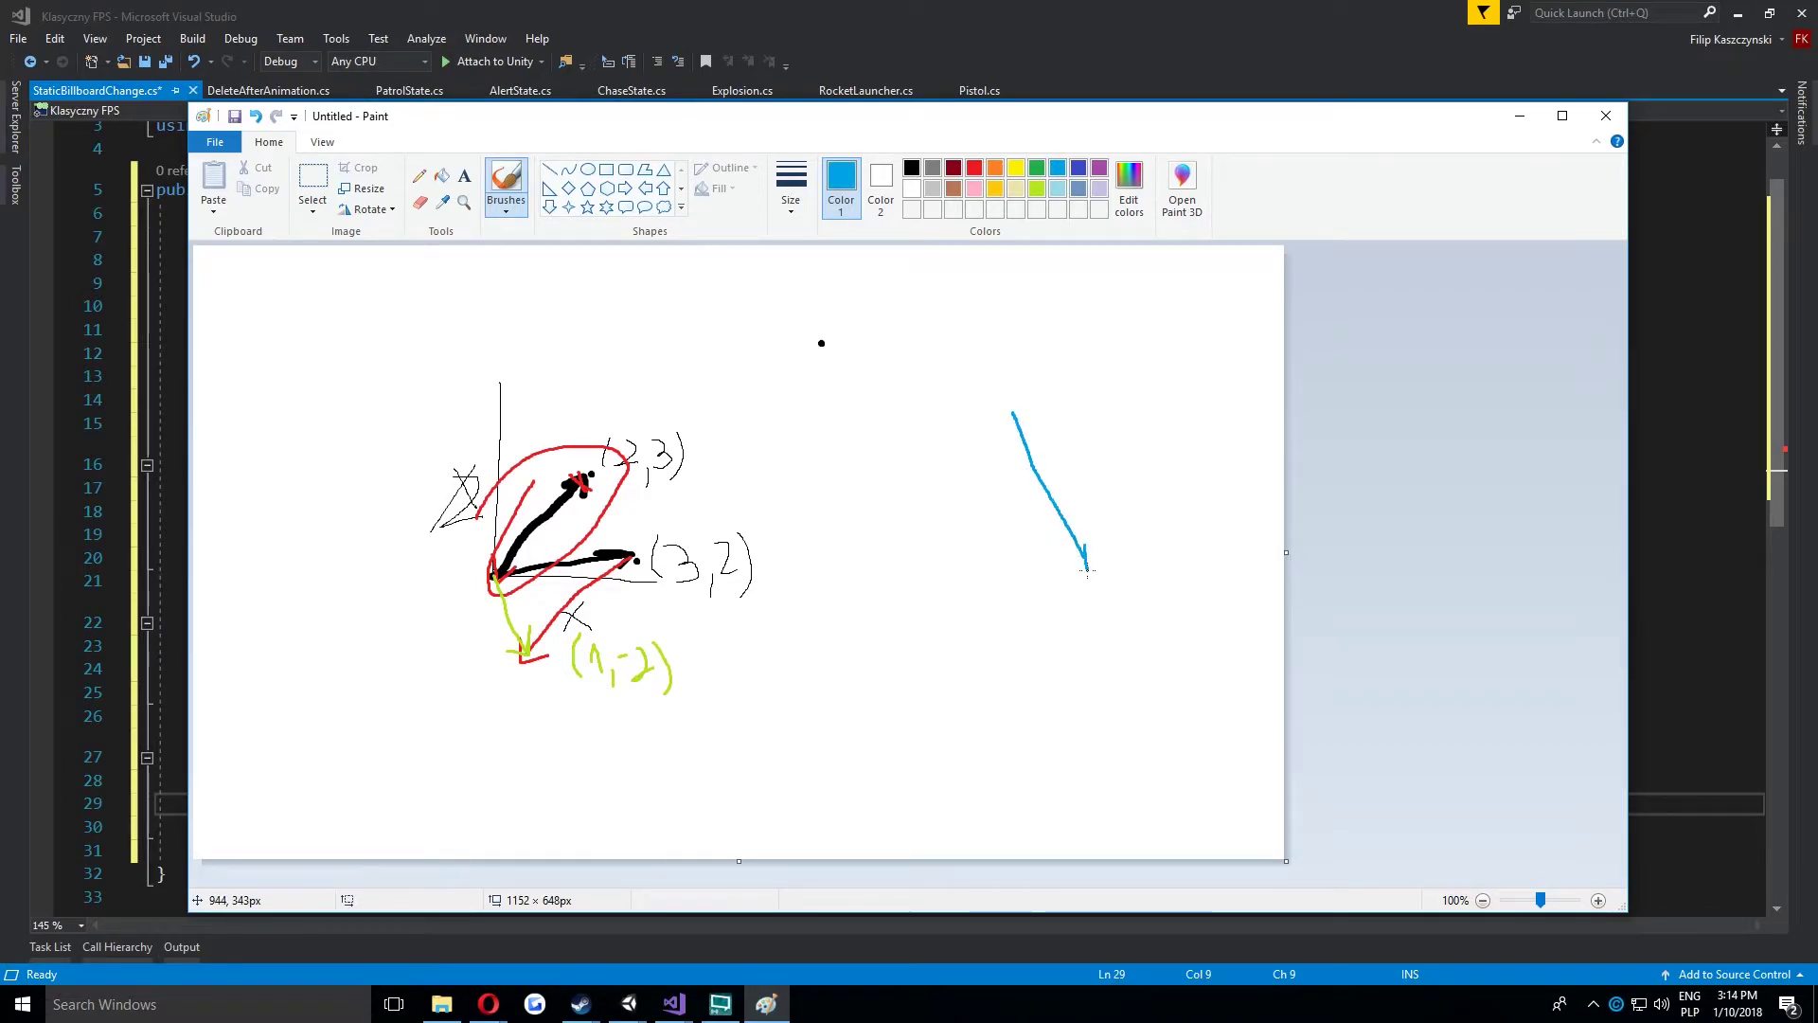
{"action": "left_click_drag", "start_coordinate": [1011, 423], "coordinate": [1011, 568]}
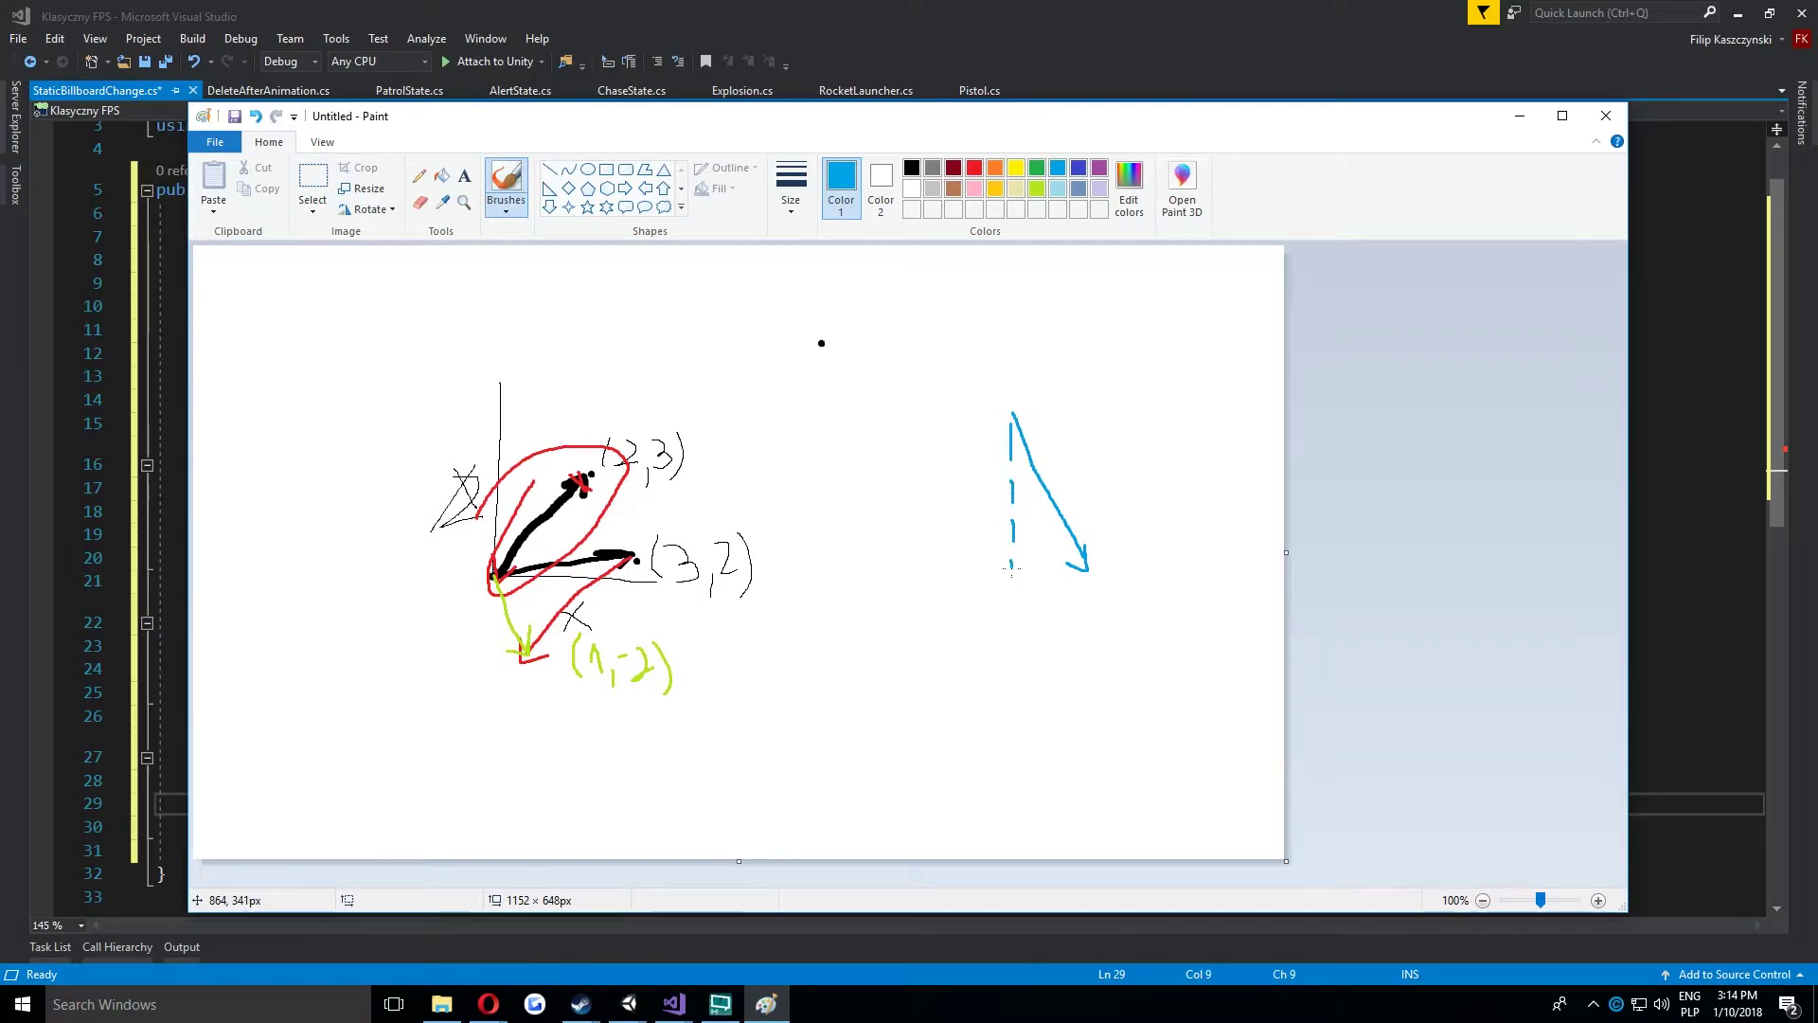
{"action": "left_click_drag", "start_coordinate": [933, 498], "coordinate": [1014, 566]}
{"action": "mouse_move", "coordinate": [1020, 567]}
{"action": "left_mouse_down"}
{"action": "mouse_move", "coordinate": [1069, 568]}
{"action": "mouse_move", "coordinate": [1053, 610]}
{"action": "left_mouse_up"}
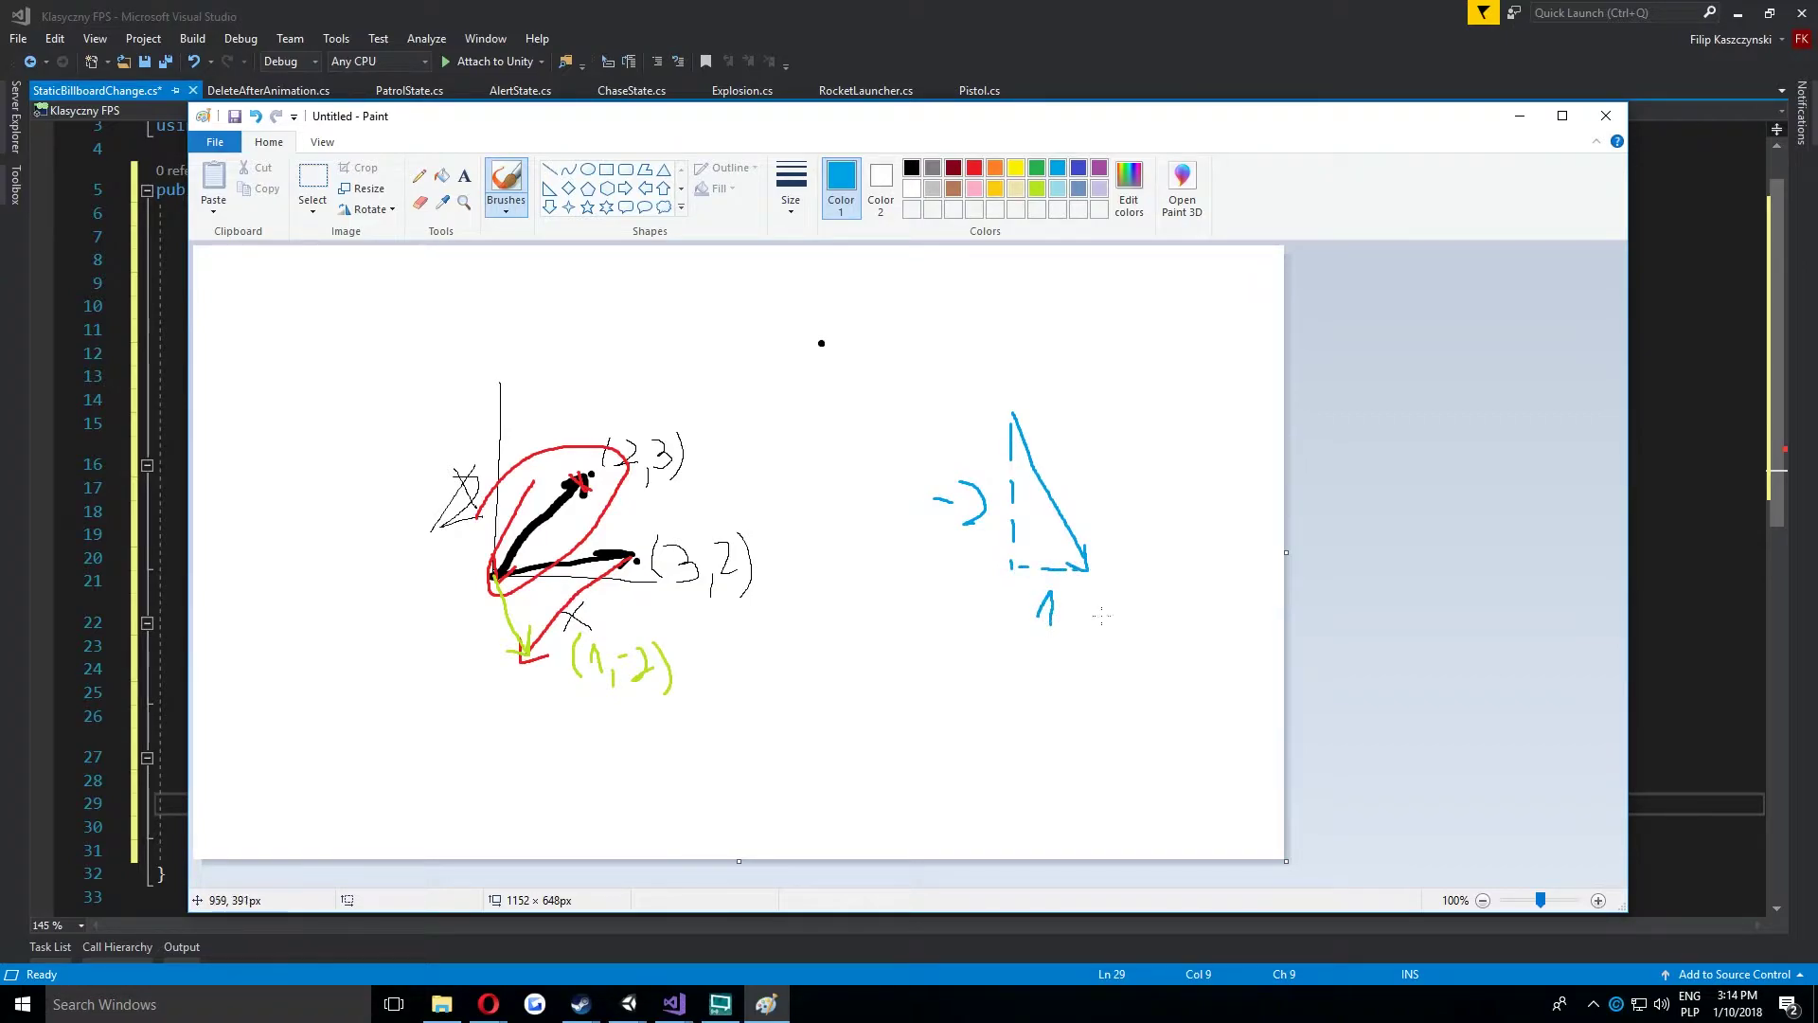
{"action": "mouse_move", "coordinate": [1011, 486]}
{"action": "left_mouse_down"}
{"action": "mouse_move", "coordinate": [1052, 501]}
{"action": "mouse_move", "coordinate": [1011, 480]}
{"action": "left_mouse_up"}
{"action": "left_click_drag", "start_coordinate": [966, 522], "coordinate": [987, 519]}
Write tgα = z/x = -2/1 below the triangle and a 2π → 360° note above.
{"action": "mouse_move", "coordinate": [833, 663]}
{"action": "left_mouse_down"}
{"action": "mouse_move", "coordinate": [832, 731]}
{"action": "mouse_move", "coordinate": [846, 684]}
{"action": "mouse_move", "coordinate": [869, 724]}
{"action": "mouse_move", "coordinate": [851, 767]}
{"action": "left_mouse_up"}
{"action": "mouse_move", "coordinate": [935, 694]}
{"action": "left_mouse_down"}
{"action": "mouse_move", "coordinate": [908, 721]}
{"action": "mouse_move", "coordinate": [940, 740]}
{"action": "mouse_move", "coordinate": [1005, 652]}
{"action": "mouse_move", "coordinate": [1049, 663]}
{"action": "mouse_move", "coordinate": [1033, 755]}
{"action": "mouse_move", "coordinate": [1032, 724]}
{"action": "mouse_move", "coordinate": [1189, 650]}
{"action": "mouse_move", "coordinate": [1228, 693]}
{"action": "mouse_move", "coordinate": [1193, 767]}
{"action": "left_mouse_up"}
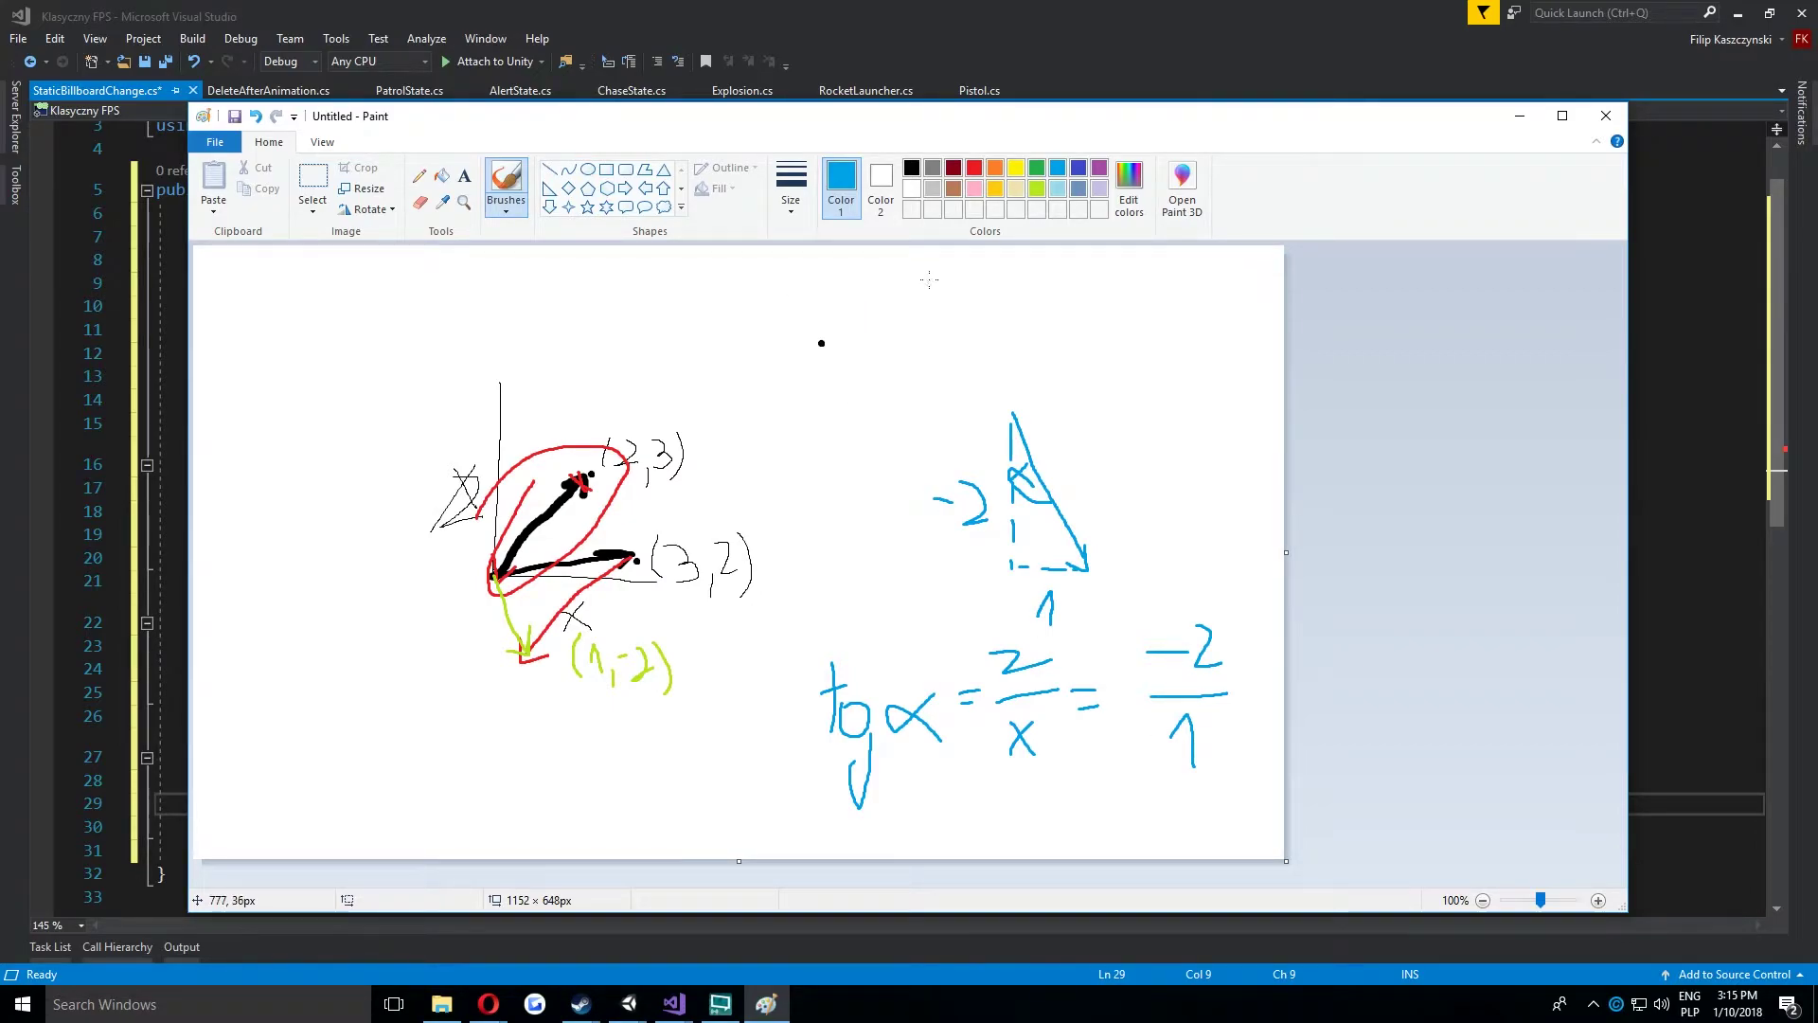
{"action": "left_click_drag", "start_coordinate": [858, 301], "coordinate": [856, 341]}
{"action": "mouse_move", "coordinate": [881, 320]}
{"action": "left_mouse_down"}
{"action": "mouse_move", "coordinate": [881, 355]}
{"action": "mouse_move", "coordinate": [916, 312]}
{"action": "left_mouse_up"}
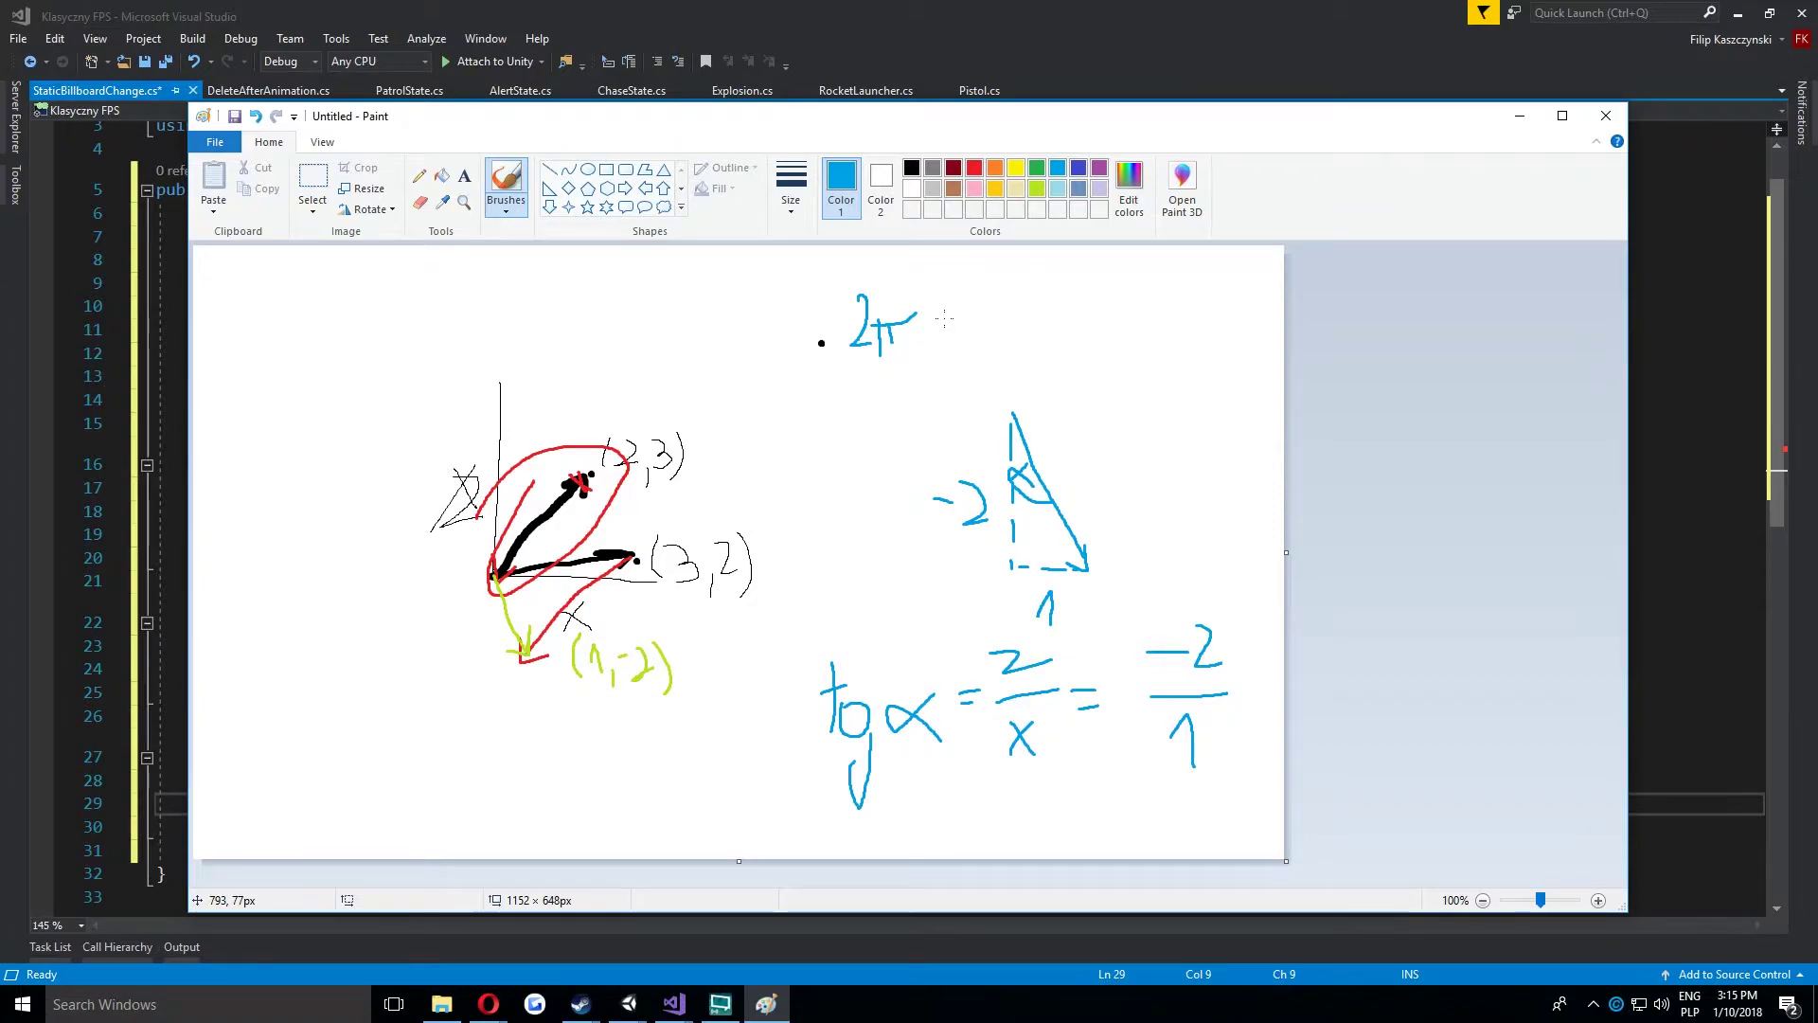
{"action": "left_click_drag", "start_coordinate": [937, 325], "coordinate": [1023, 354]}
{"action": "mouse_move", "coordinate": [1079, 301]}
{"action": "left_mouse_down"}
{"action": "mouse_move", "coordinate": [1059, 337]}
{"action": "mouse_move", "coordinate": [1133, 295]}
{"action": "left_mouse_up"}
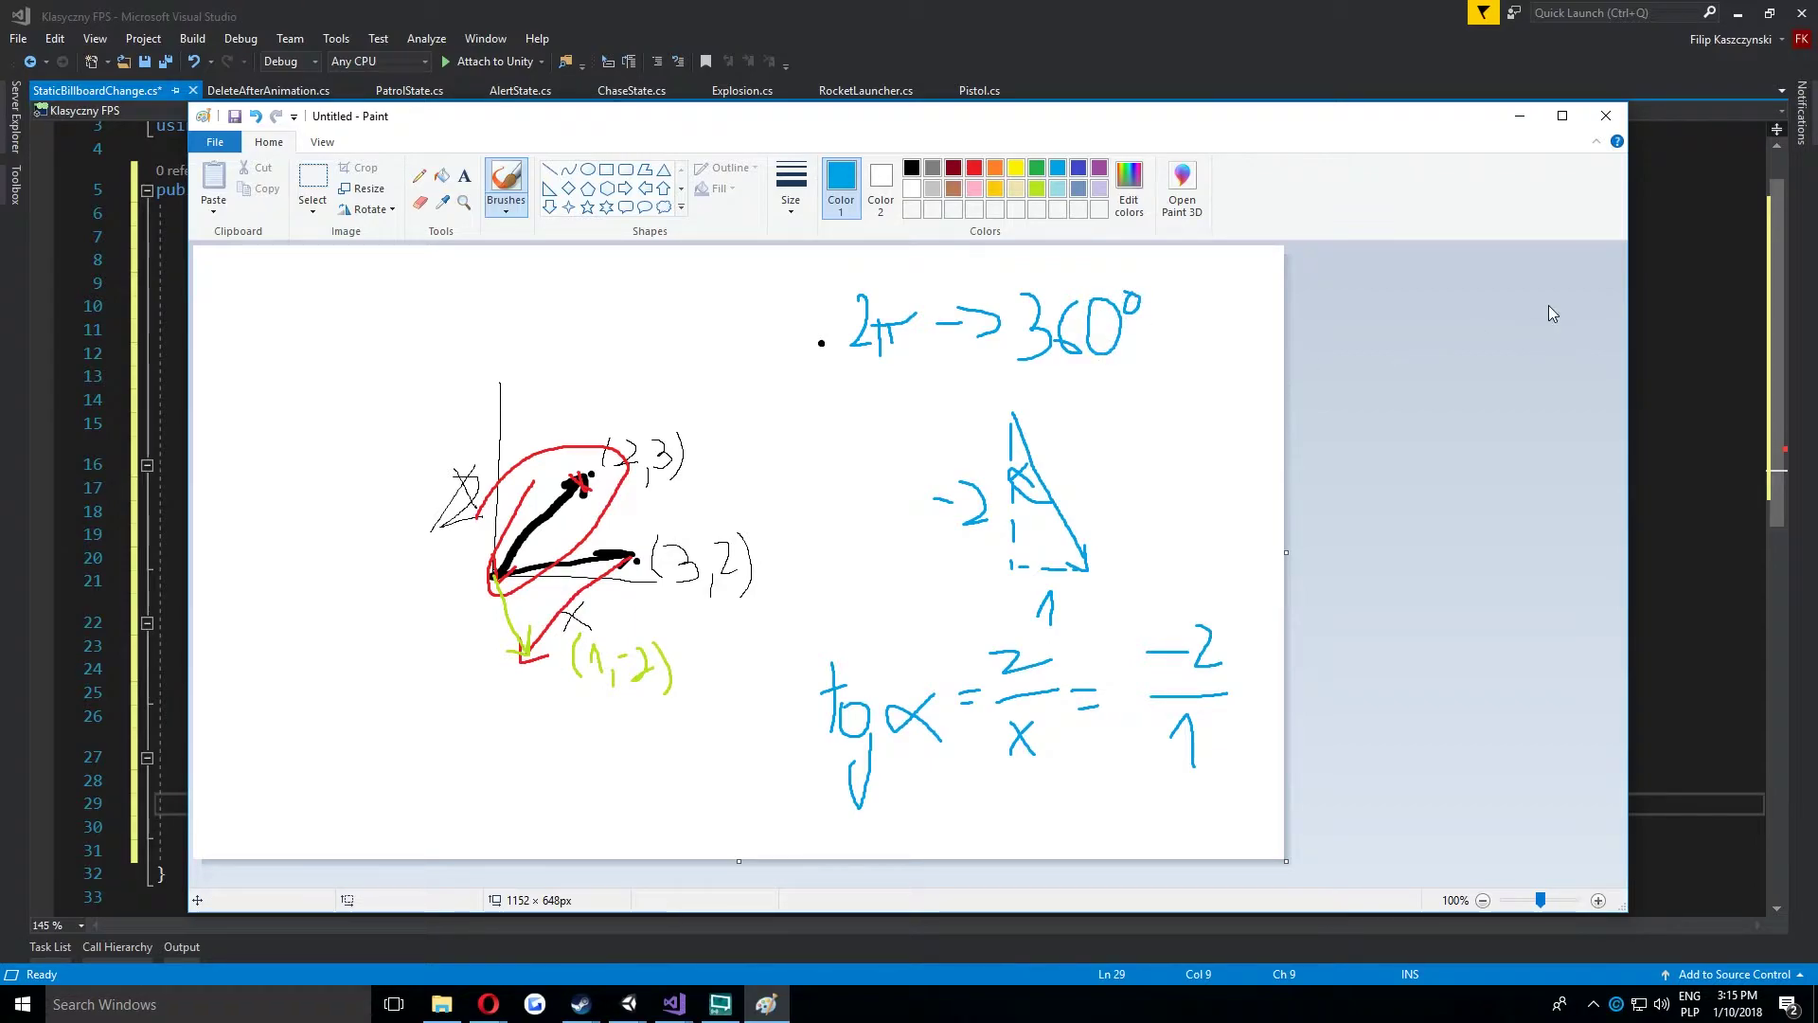
{"action": "left_click", "coordinate": [1695, 398]}
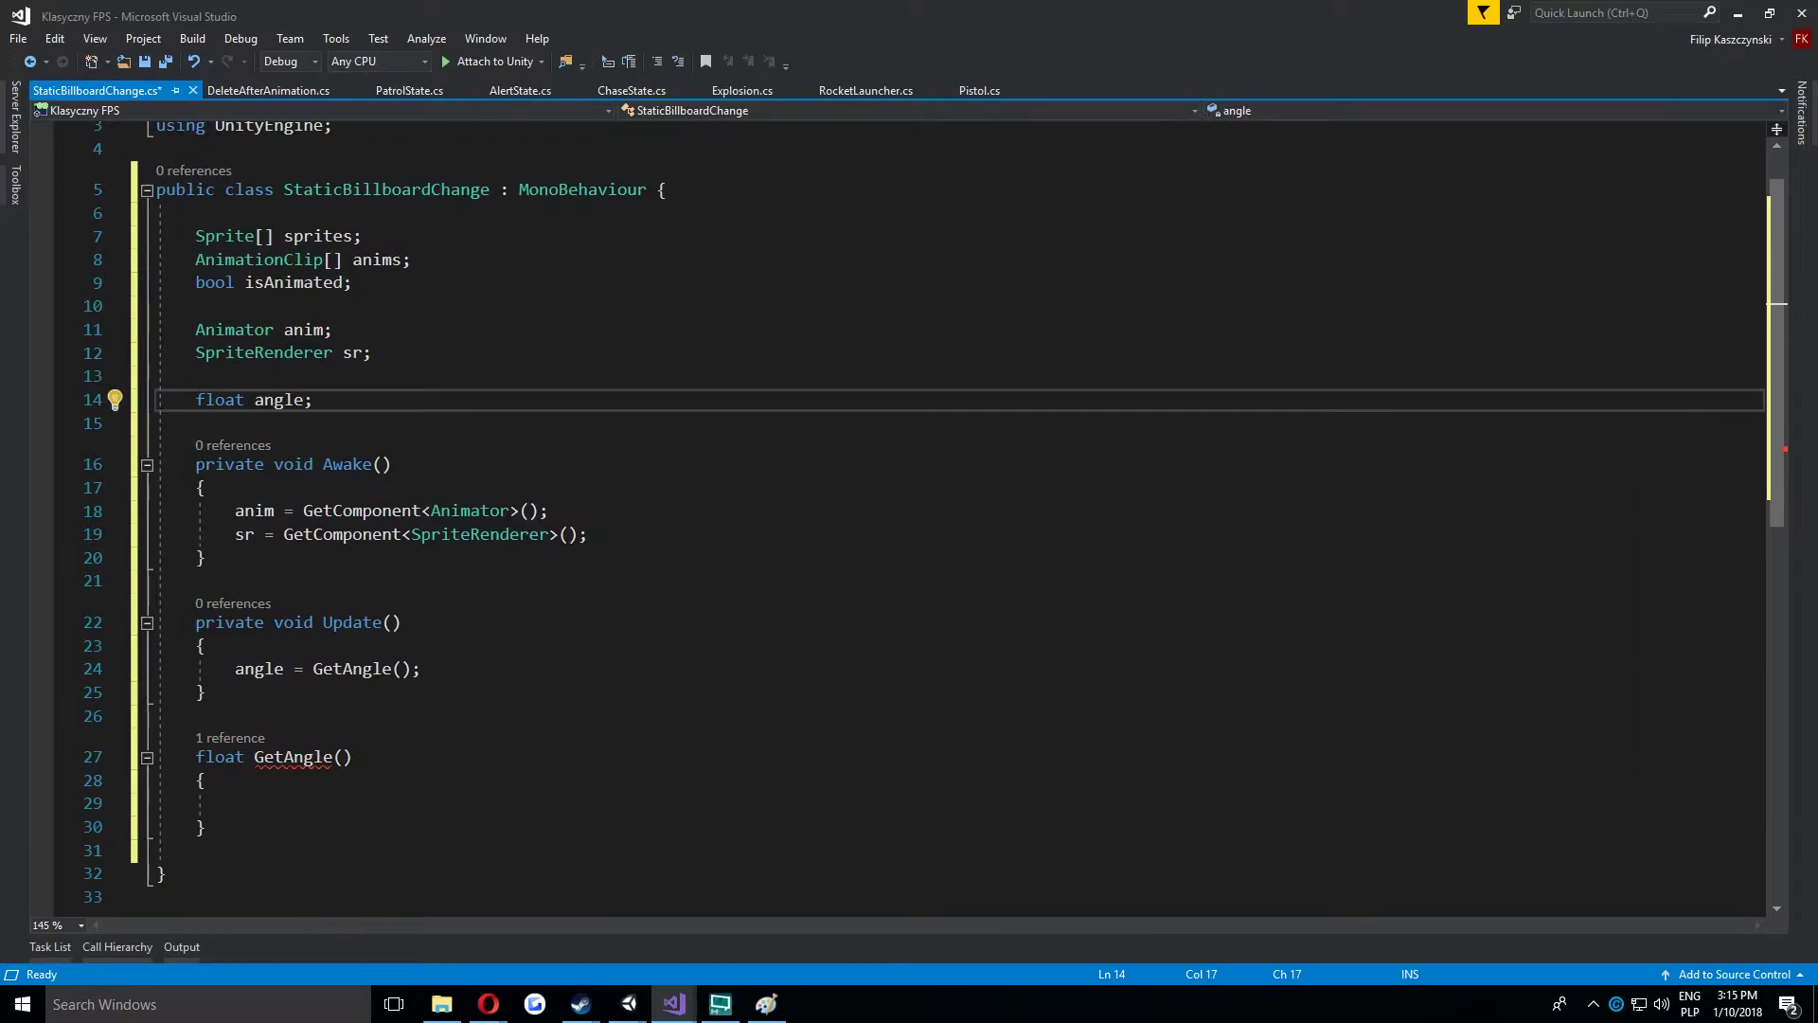
In GetAngle, add Vector3 direction = Camera.main.transform.position - this.transform.position;.
{"action": "left_click", "coordinate": [340, 800]}
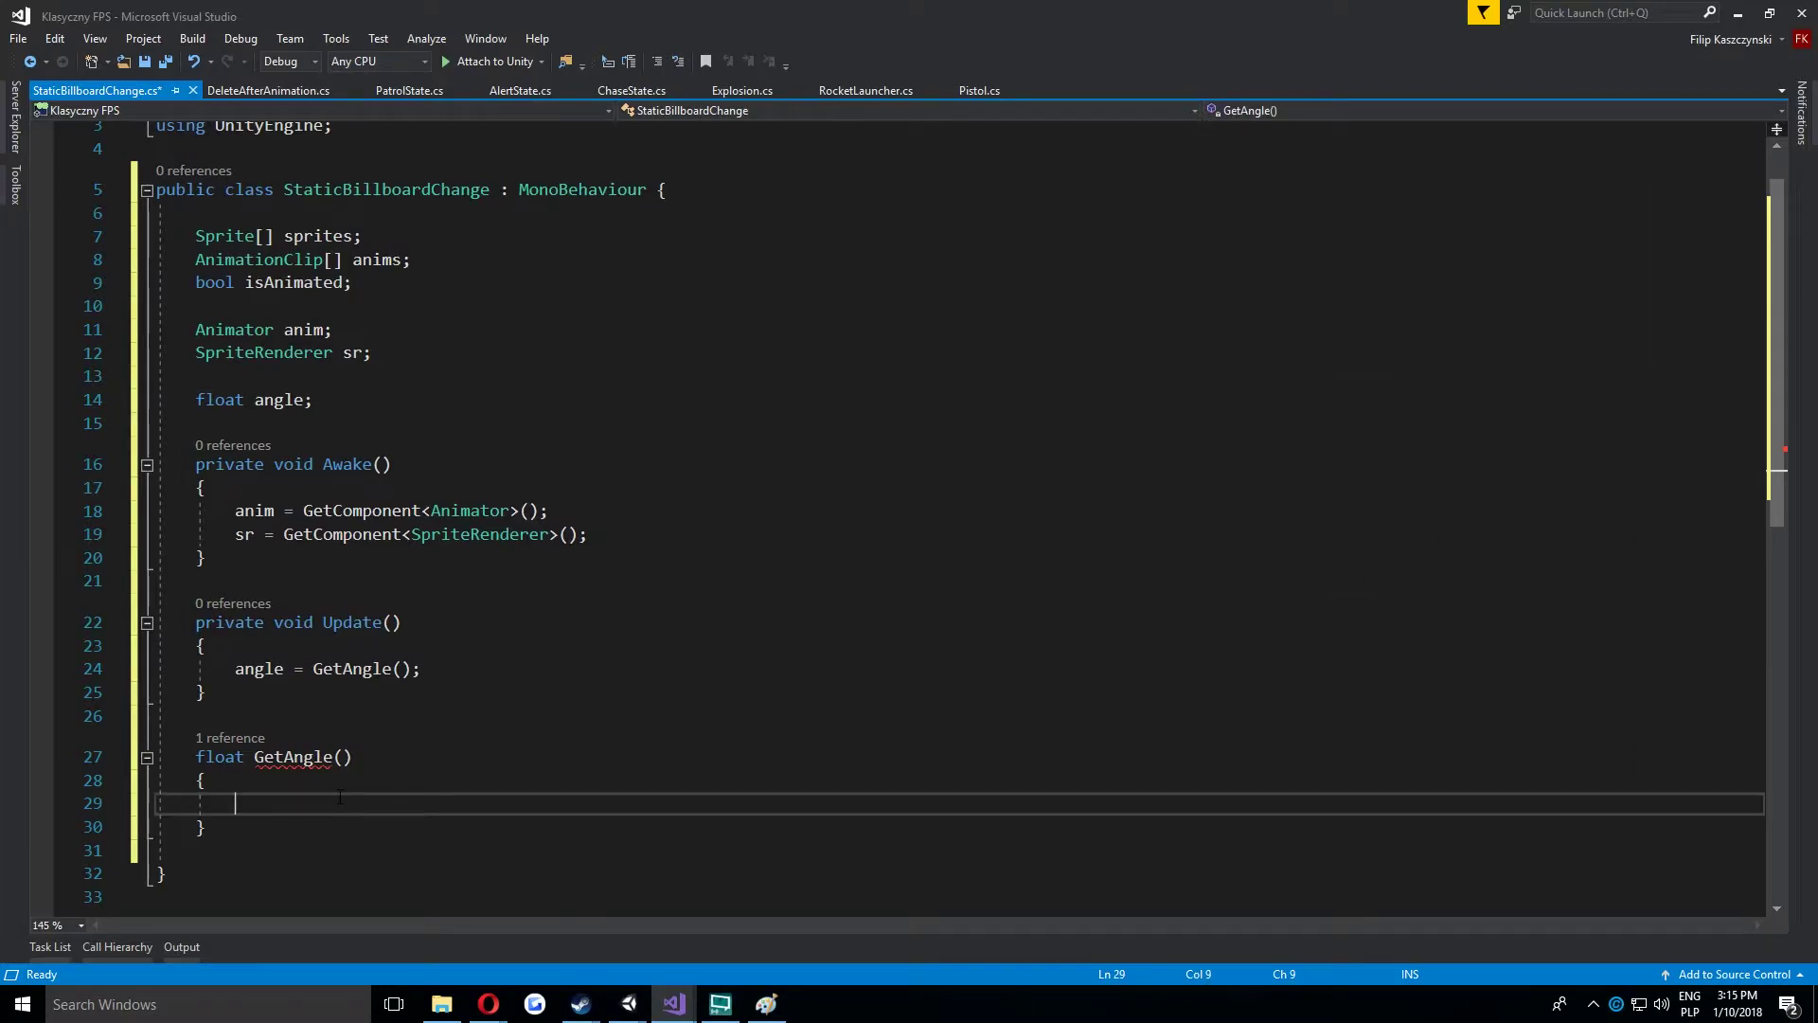
{"action": "key", "text": "alt+Tab"}
{"action": "key", "text": "alt+Tab"}
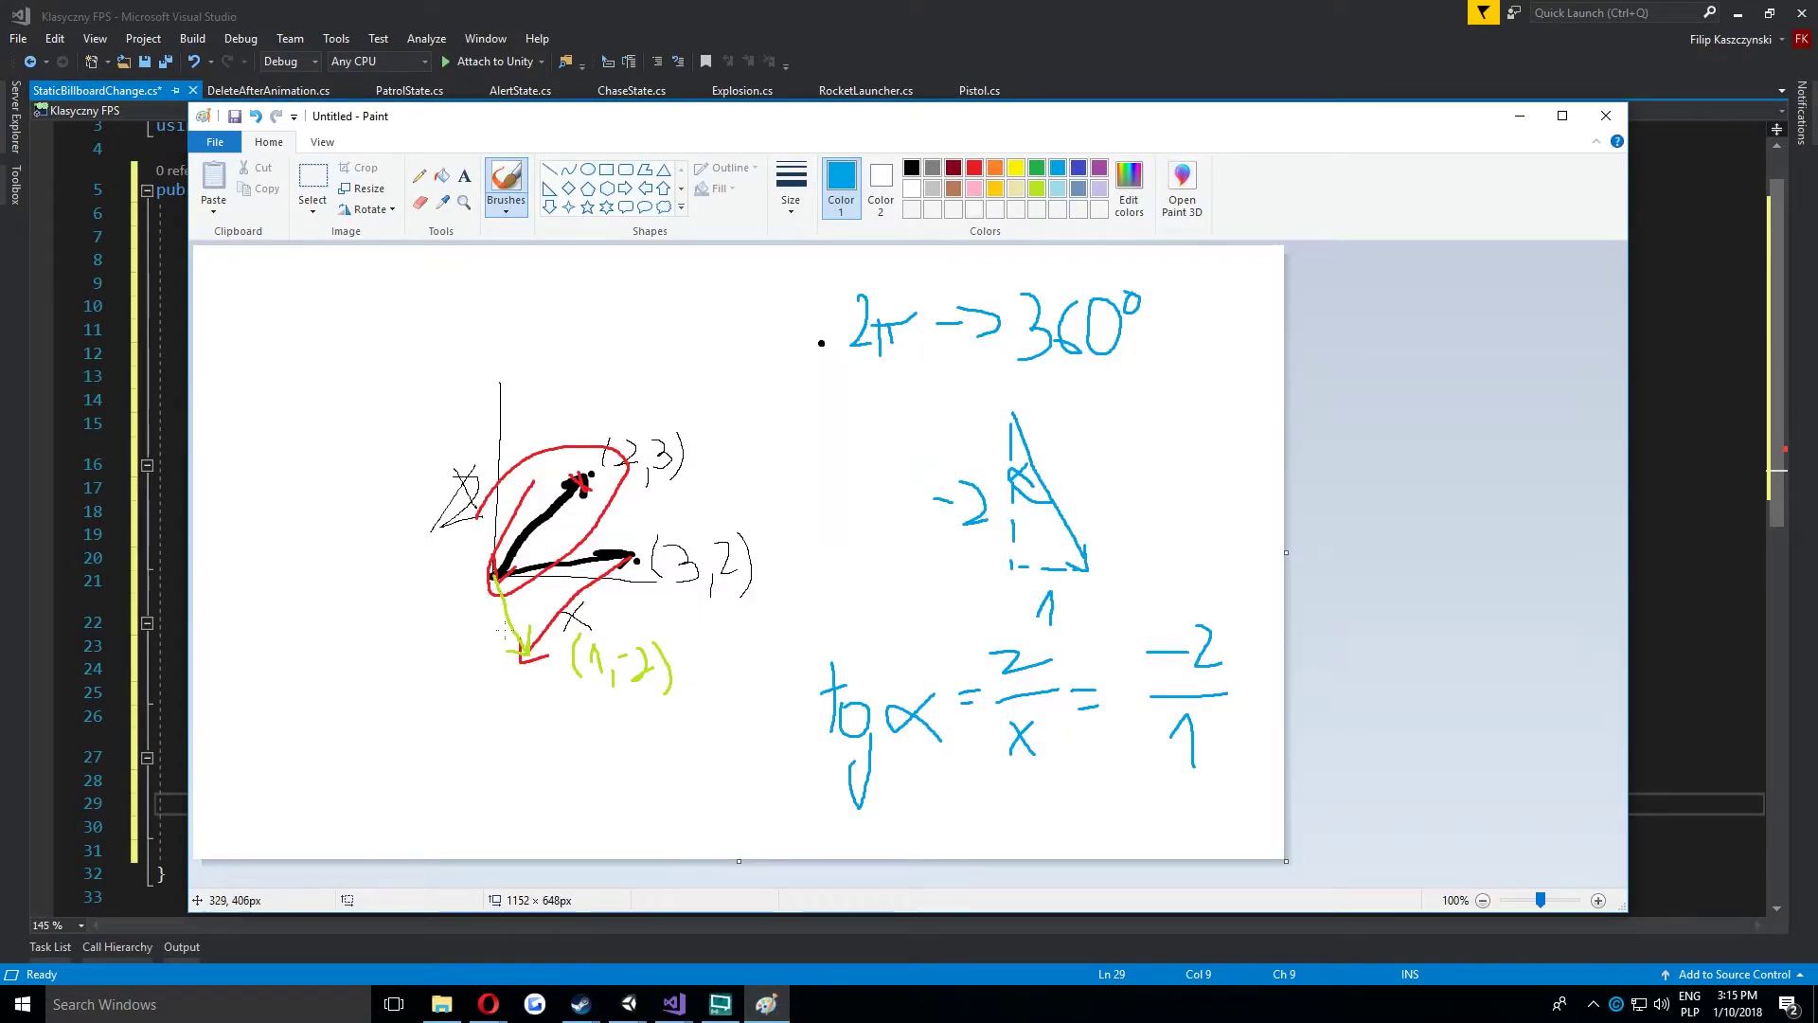
{"action": "left_click", "coordinate": [1631, 621]}
{"action": "left_click", "coordinate": [508, 784]}
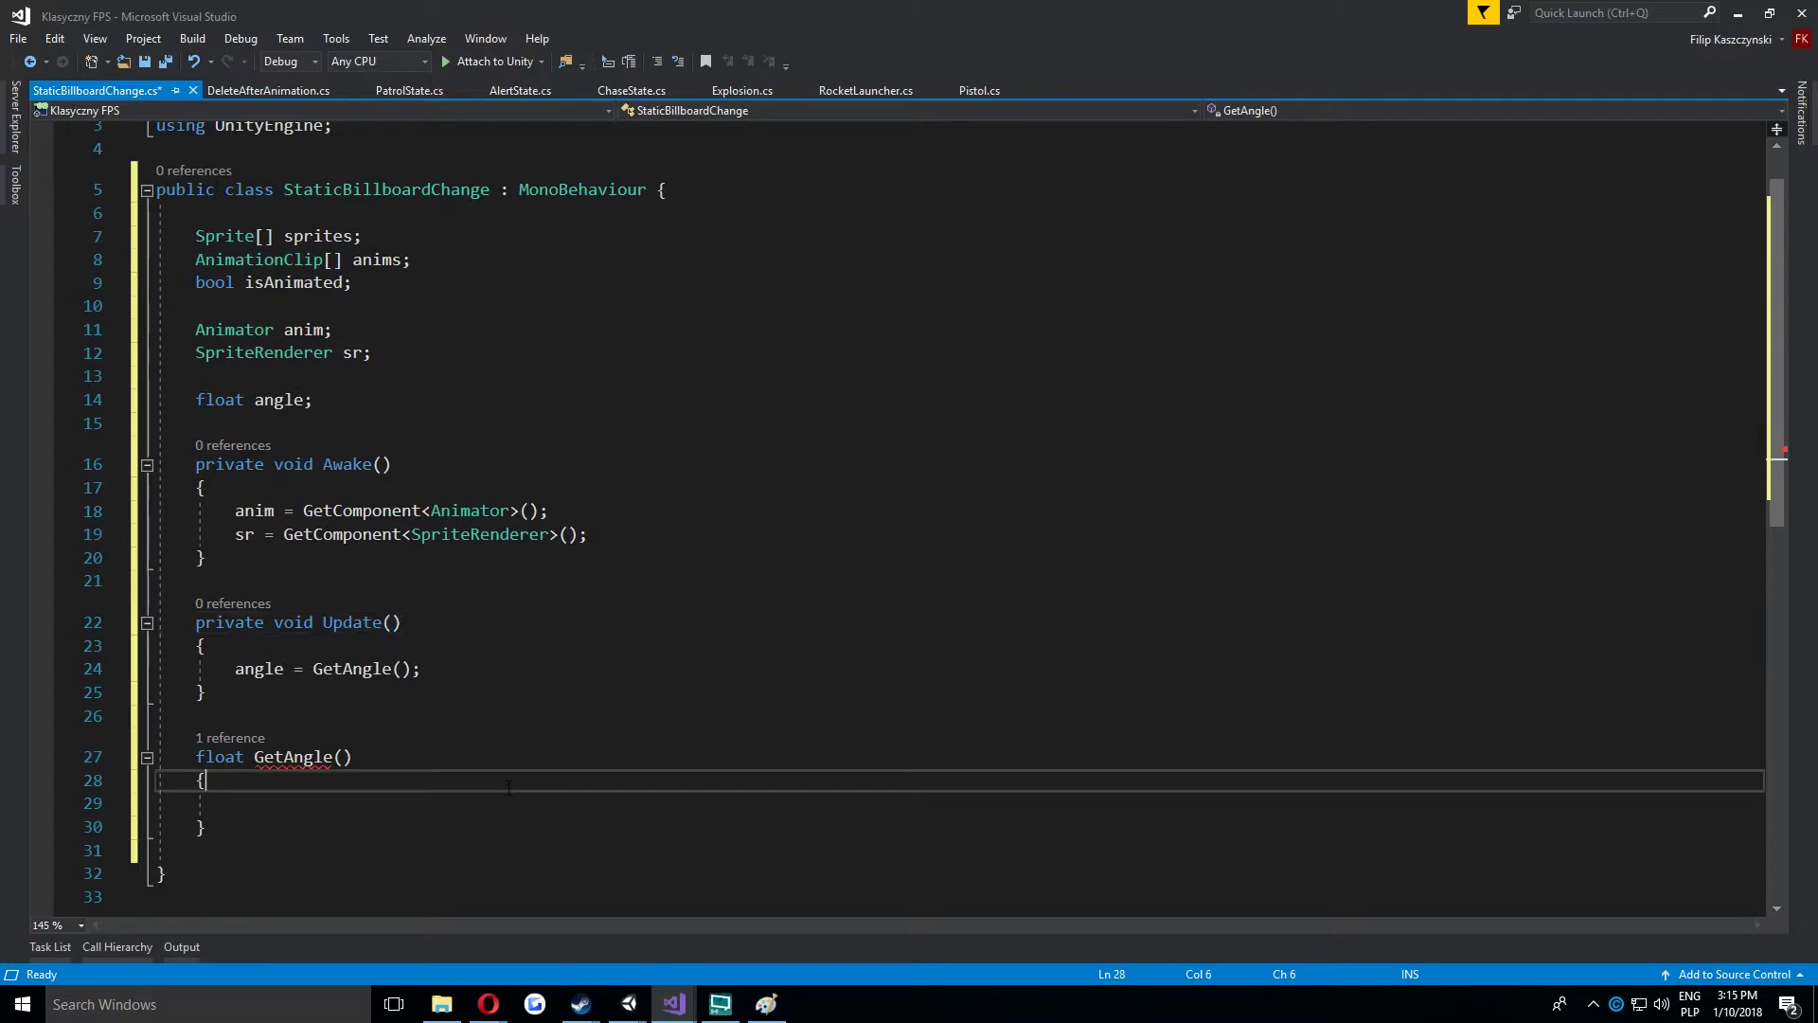
{"action": "left_click", "coordinate": [525, 819]}
{"action": "key", "text": "Up"}
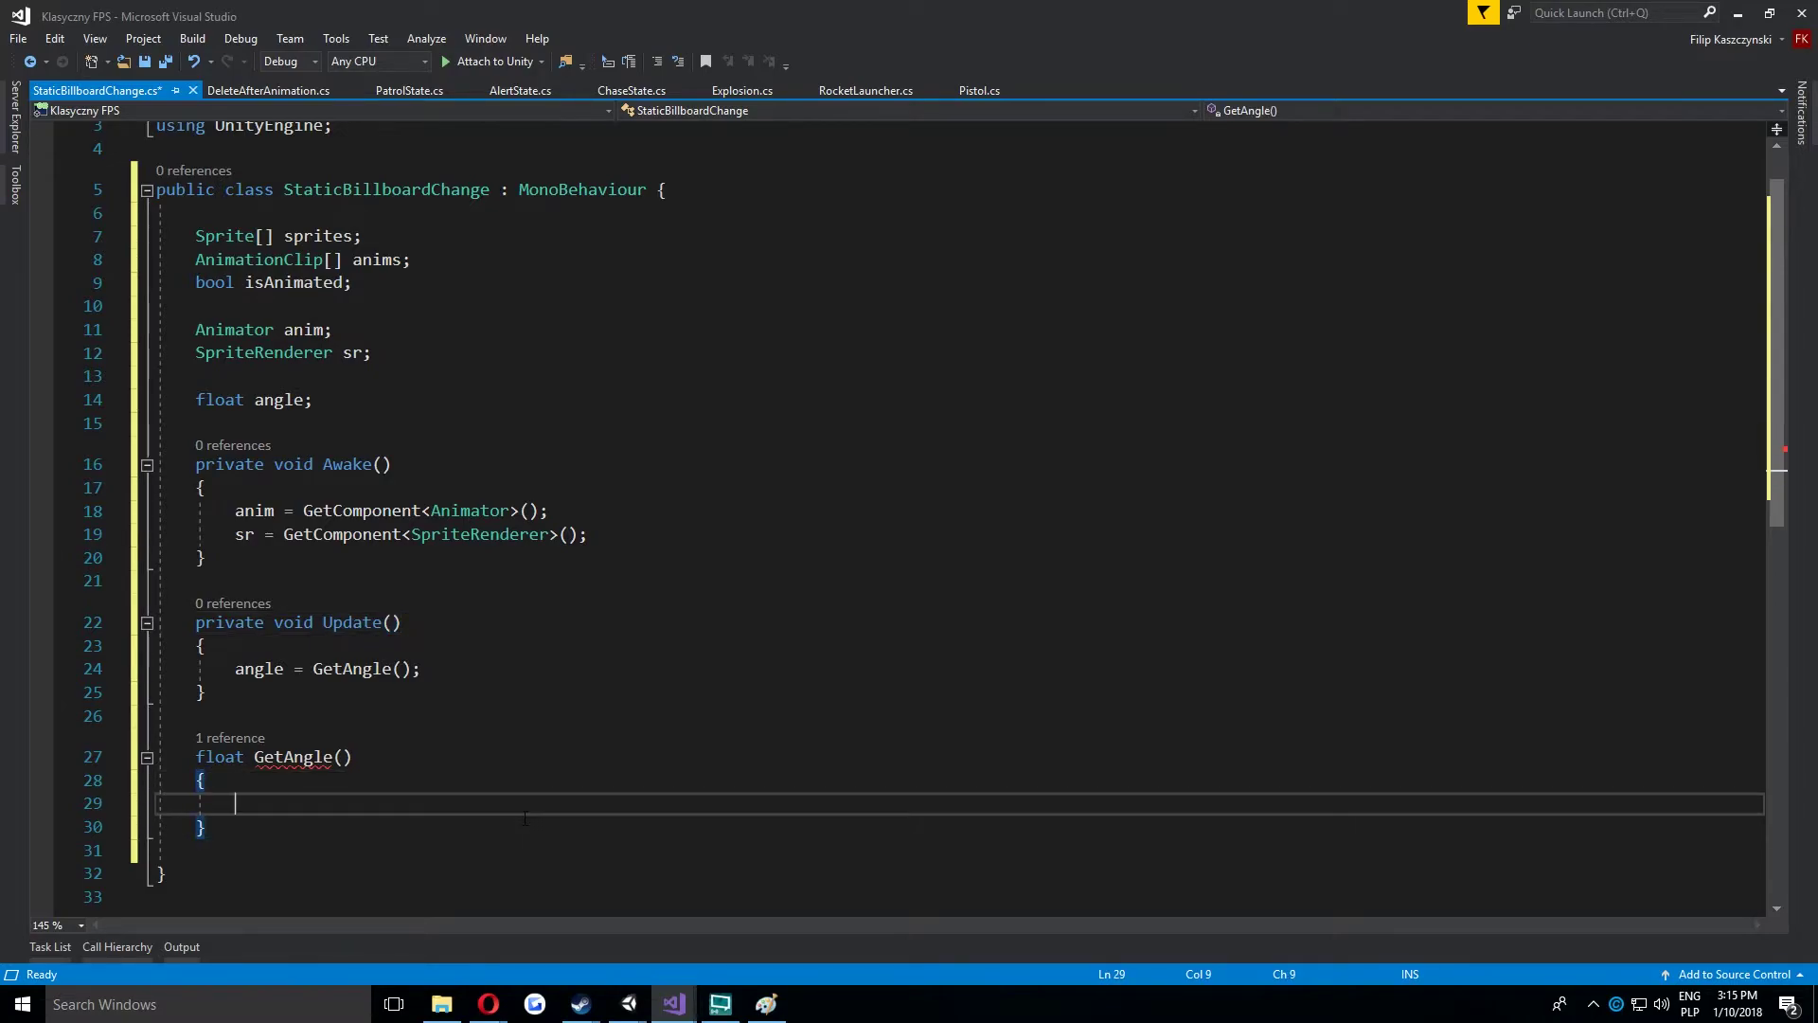
{"action": "type", "text": "Vector3 direction = "}
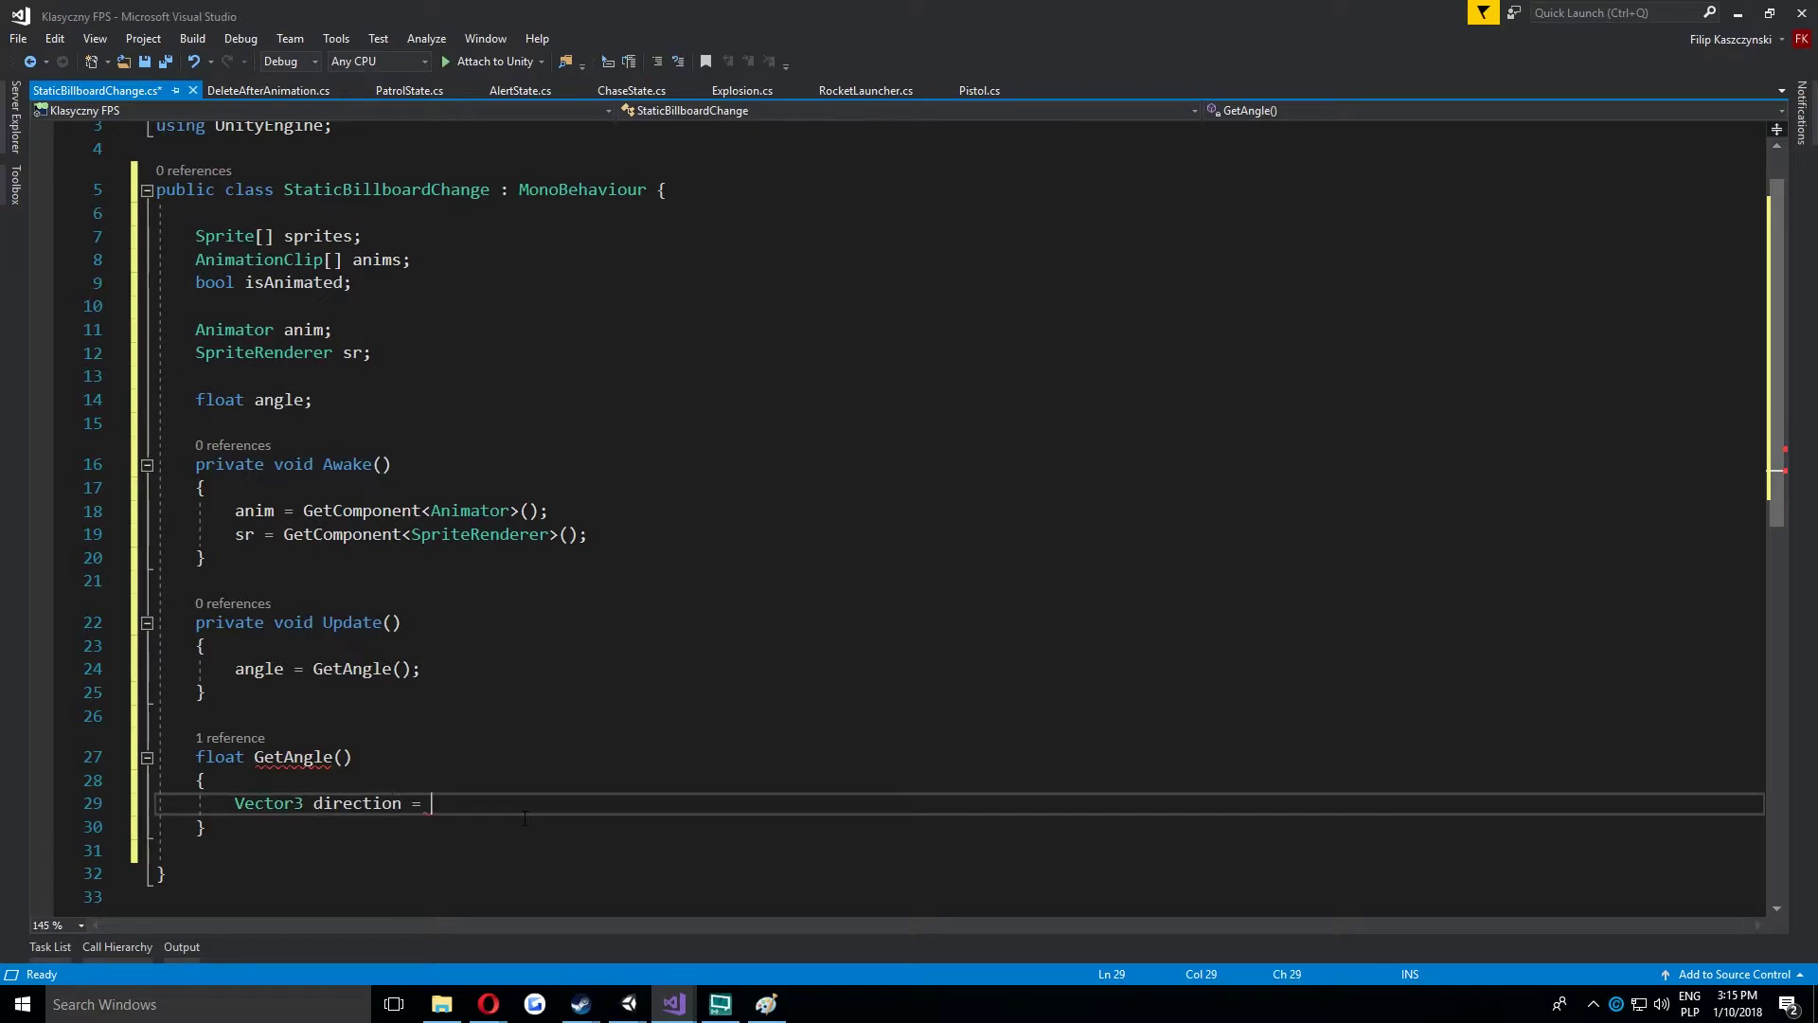
{"action": "type", "text": "Camera.main.tr"}
{"action": "key", "text": "Tab"}
{"action": "key", "text": "BackSpace"}
{"action": "key", "text": "BackSpace"}
{"action": "key", "text": "BackSpace"}
{"action": "key", "text": "BackSpace"}
{"action": "key", "text": "BackSpace"}
{"action": "key", "text": "BackSpace"}
{"action": "key", "text": "BackSpace"}
{"action": "key", "text": "BackSpace"}
{"action": "key", "text": "BackSpace"}
{"action": "type", "text": "form.pos"}
{"action": "key", "text": "Tab"}
{"action": "type", "text": "- "}
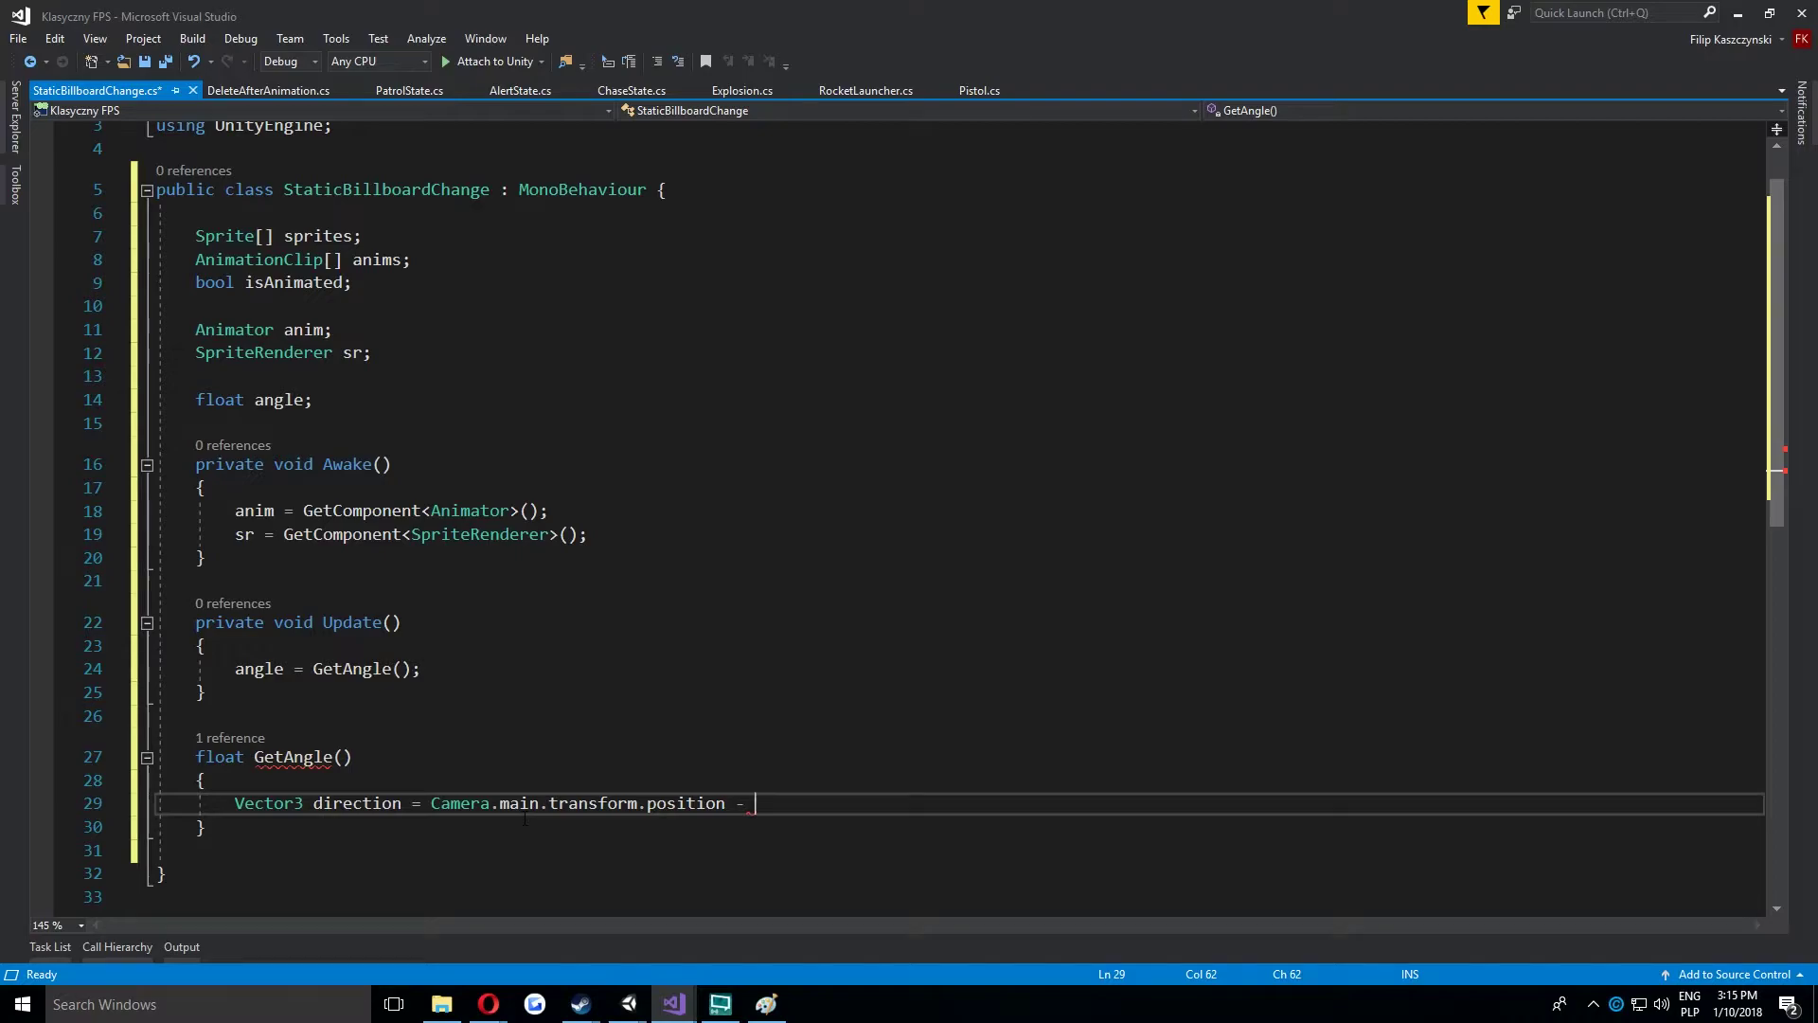
{"action": "type", "text": "this.t"}
{"action": "key", "text": "Tab"}
{"action": "type", "text": ".po"}
{"action": "key", "text": "Tab"}
{"action": "type", "text": ";"}
{"action": "key", "text": "Return"}
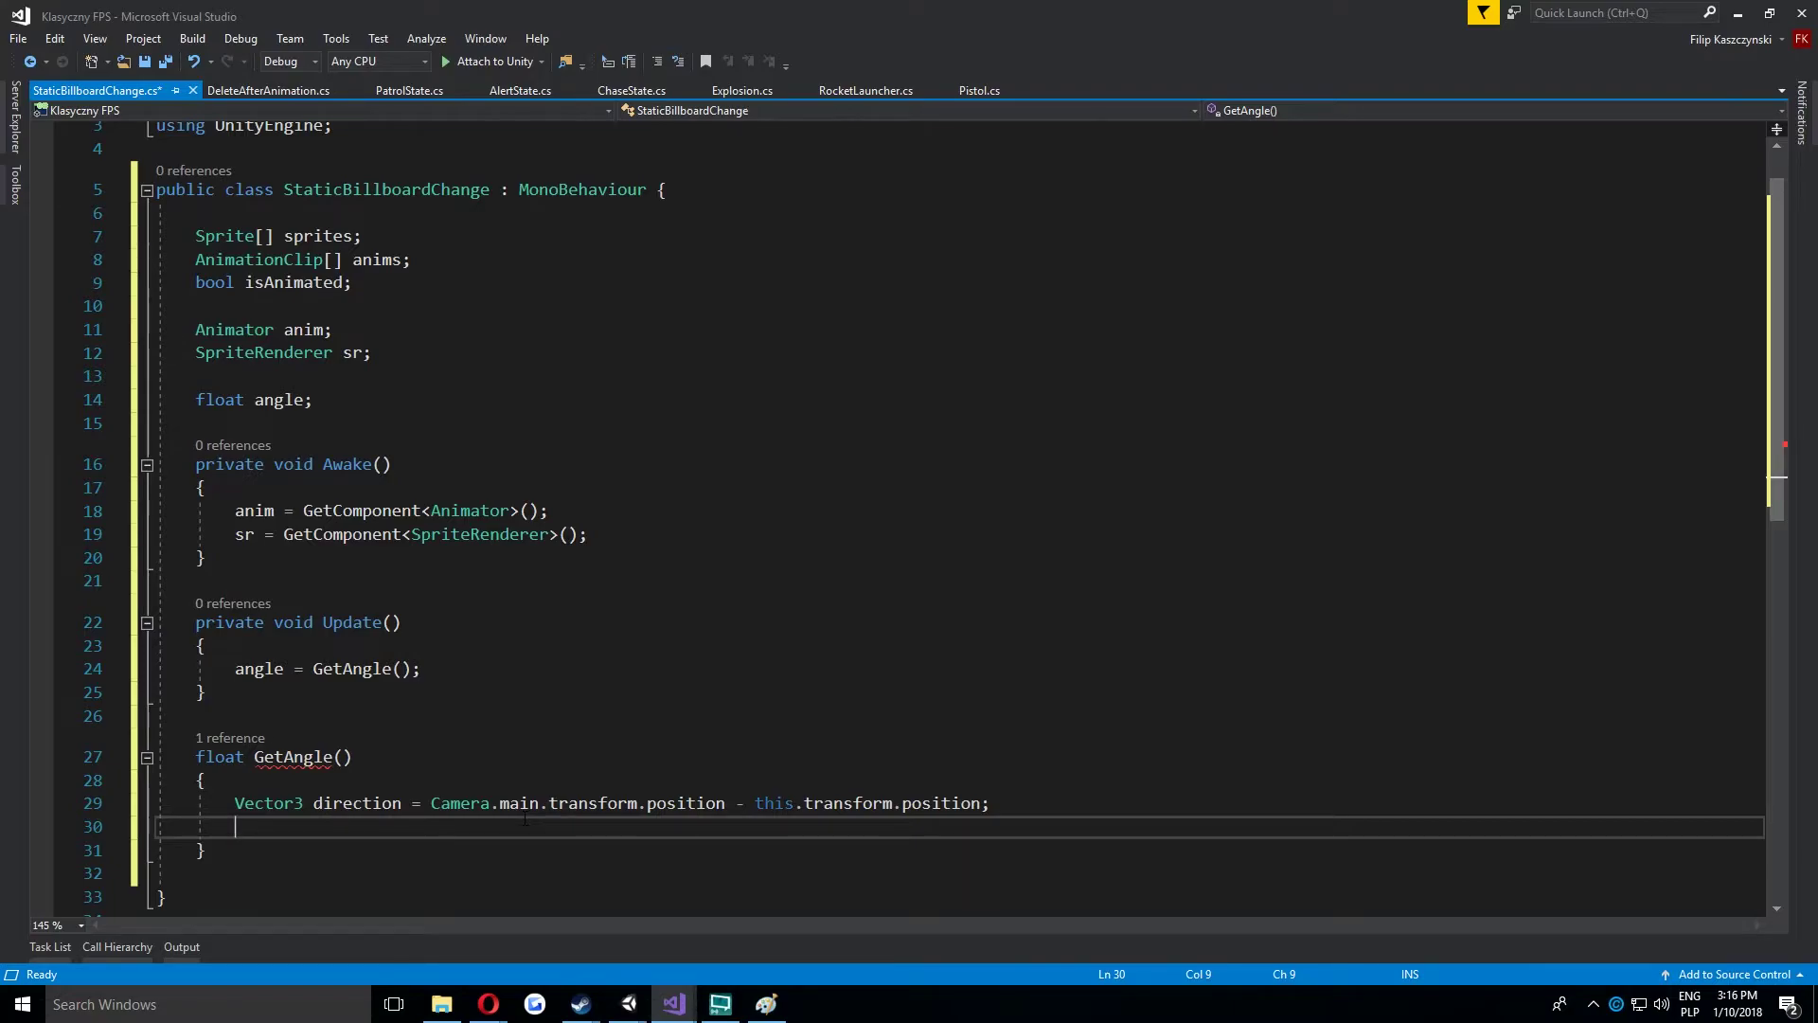
Add the line float angleTemp = Mathf.Atan2(); below the direction vector.
{"action": "type", "text": "float "}
{"action": "type", "text": "angleTemp"}
{"action": "type", "text": " = "}
{"action": "type", "text": "Math"}
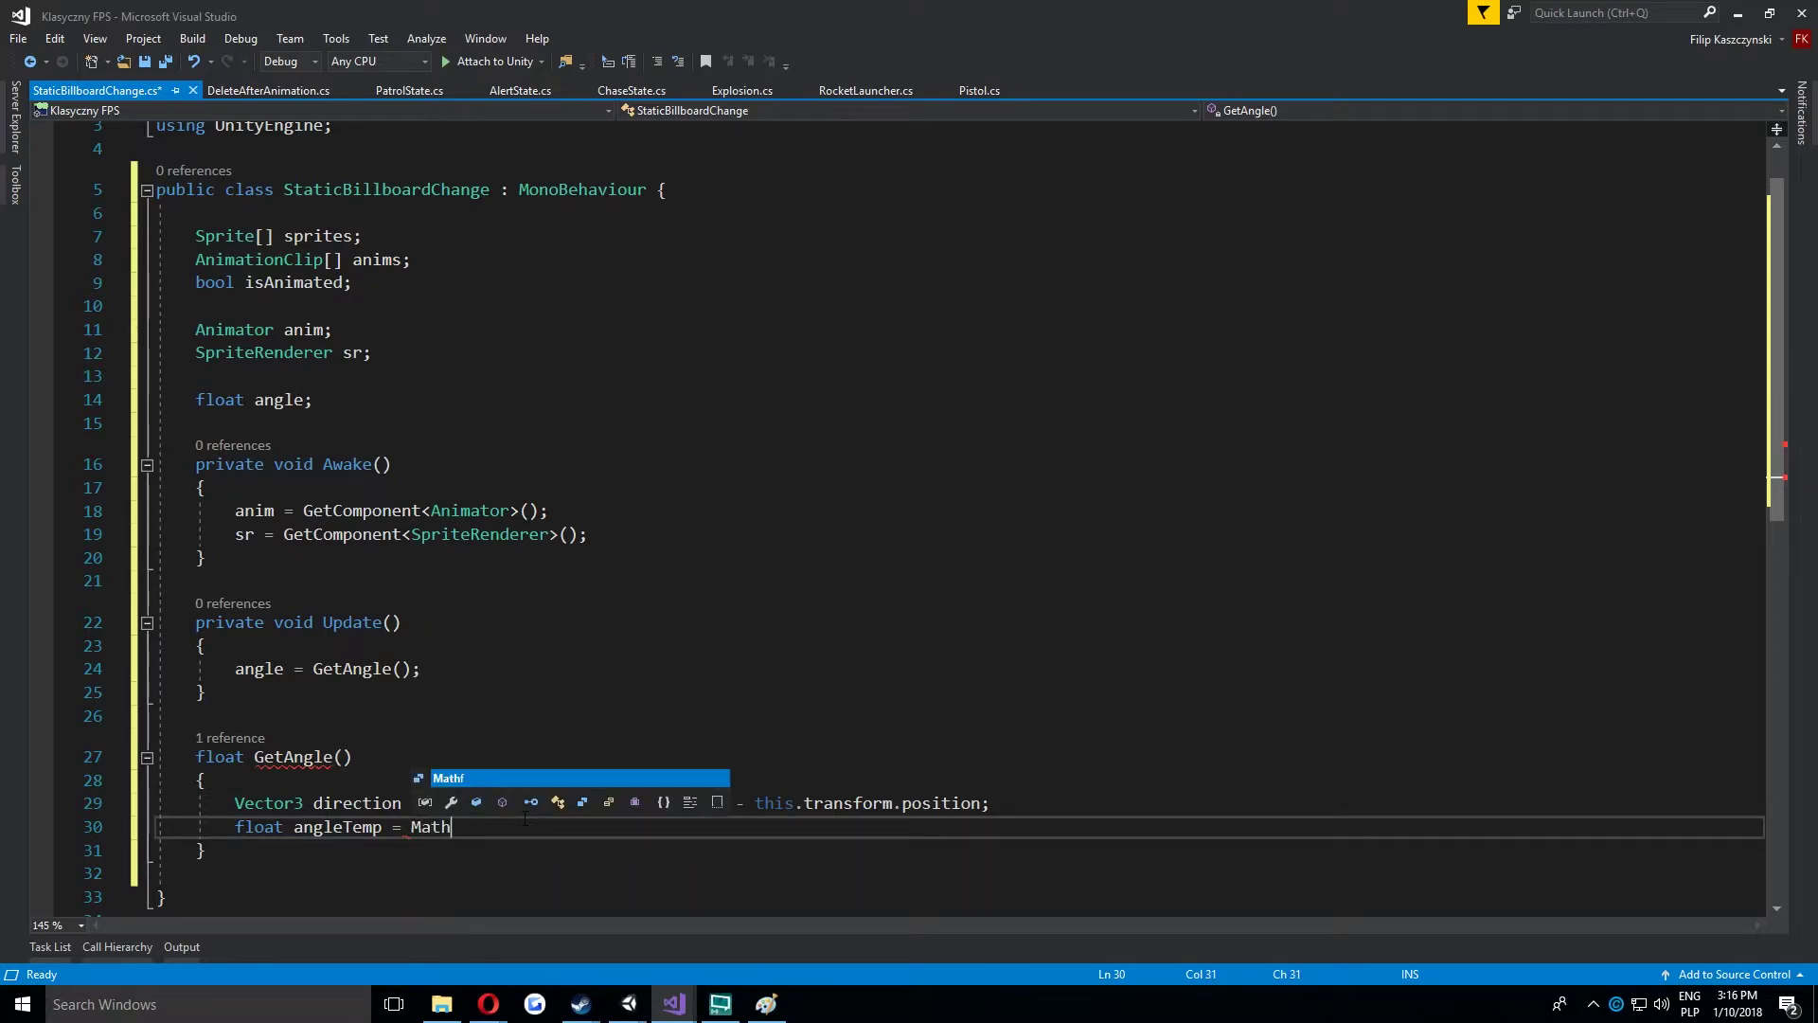
{"action": "type", "text": "f."}
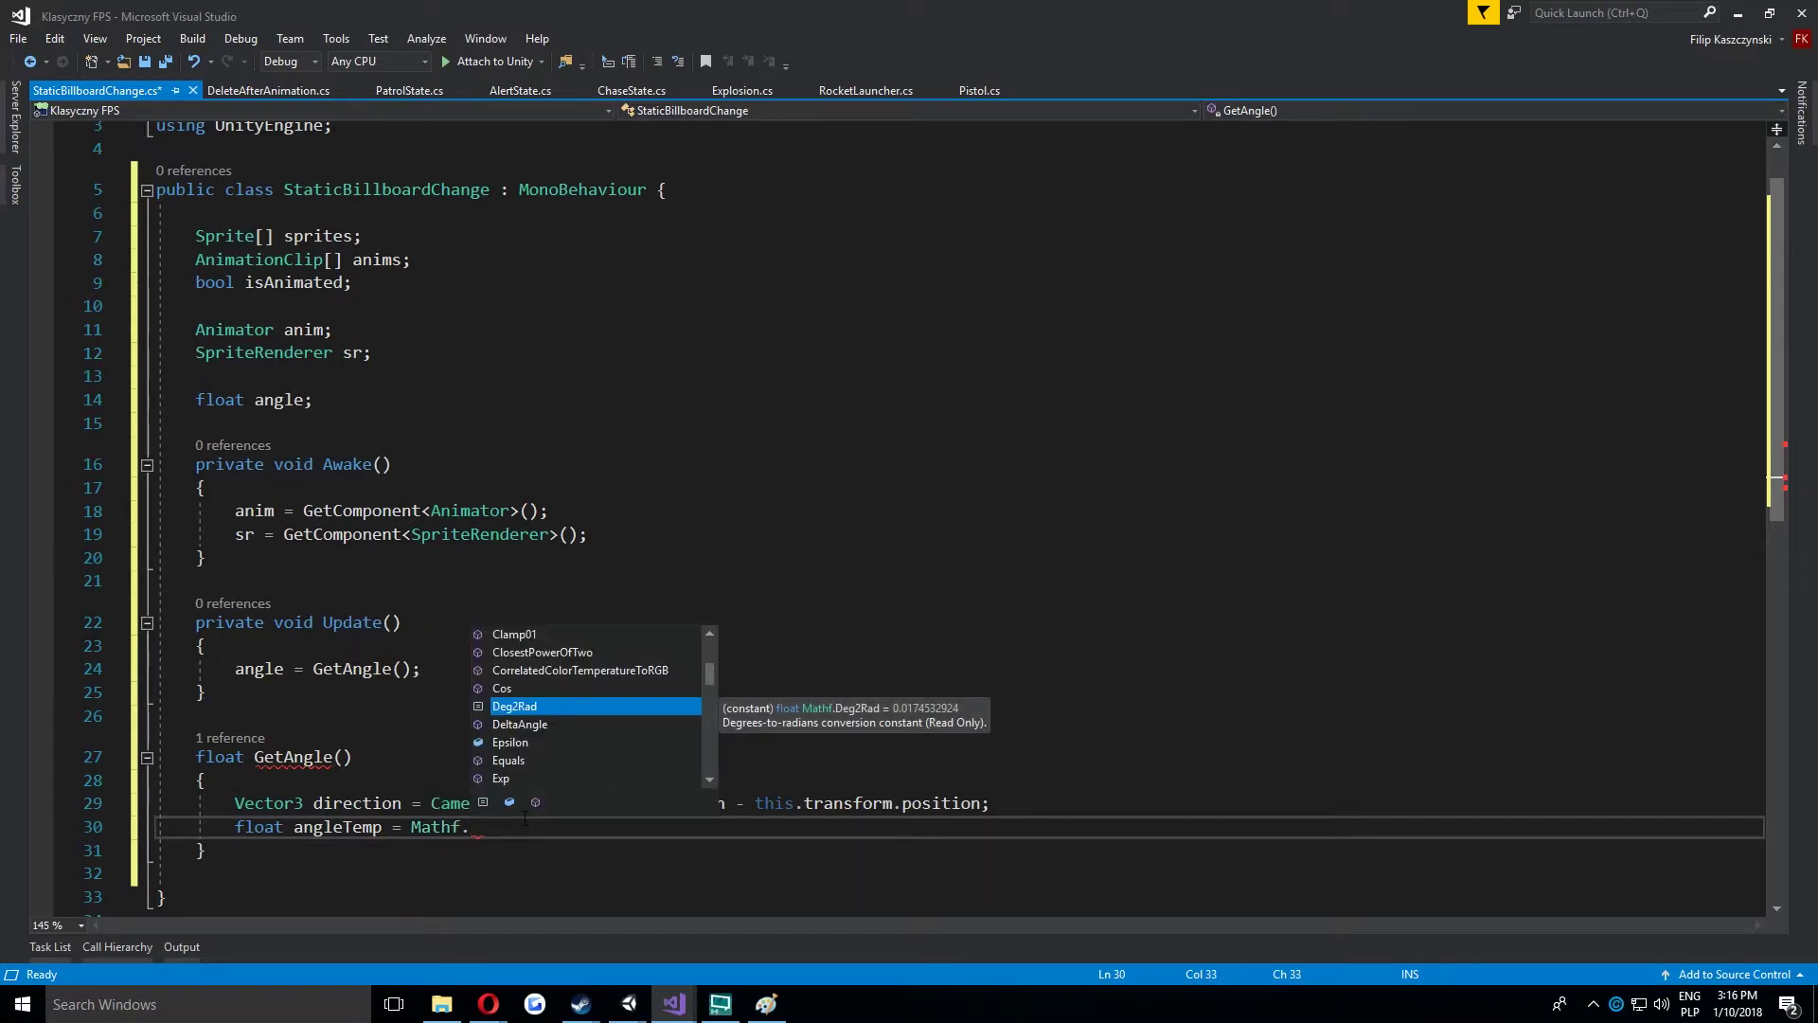
{"action": "type", "text": "Atan2();"}
{"action": "key", "text": "Left"}
{"action": "key", "text": "Left"}
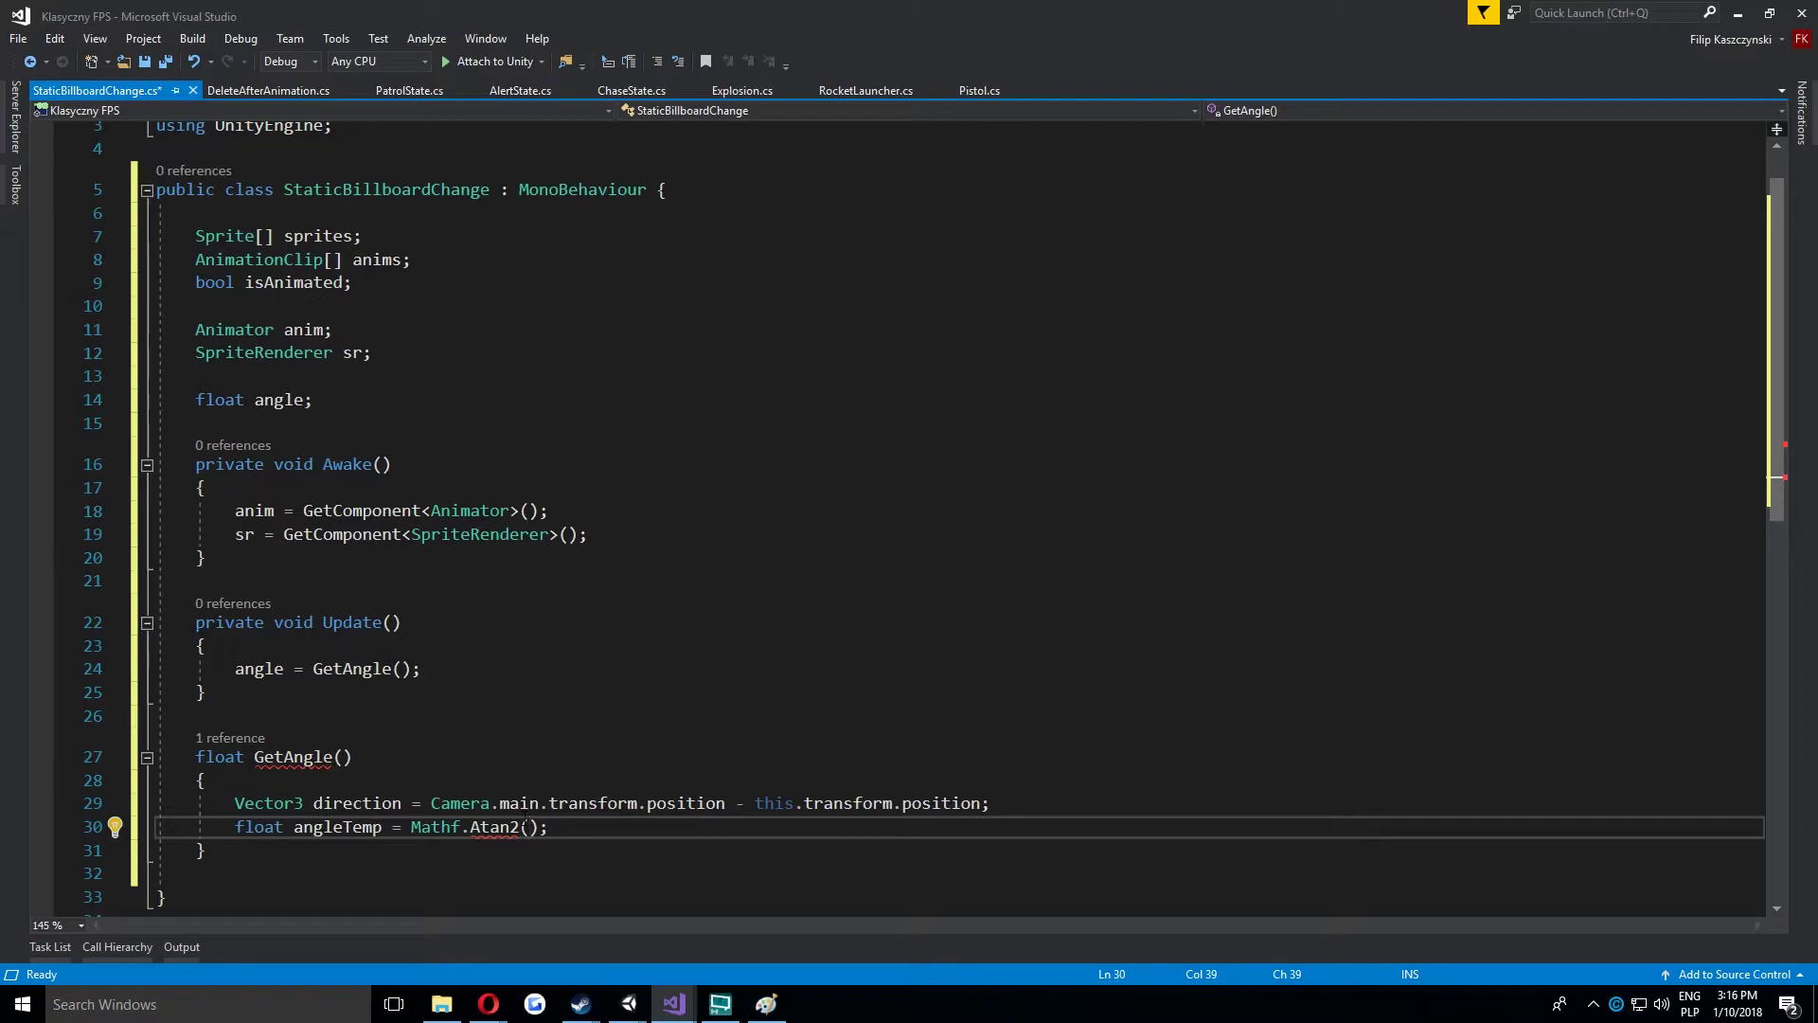
{"action": "left_click", "coordinate": [766, 1004]}
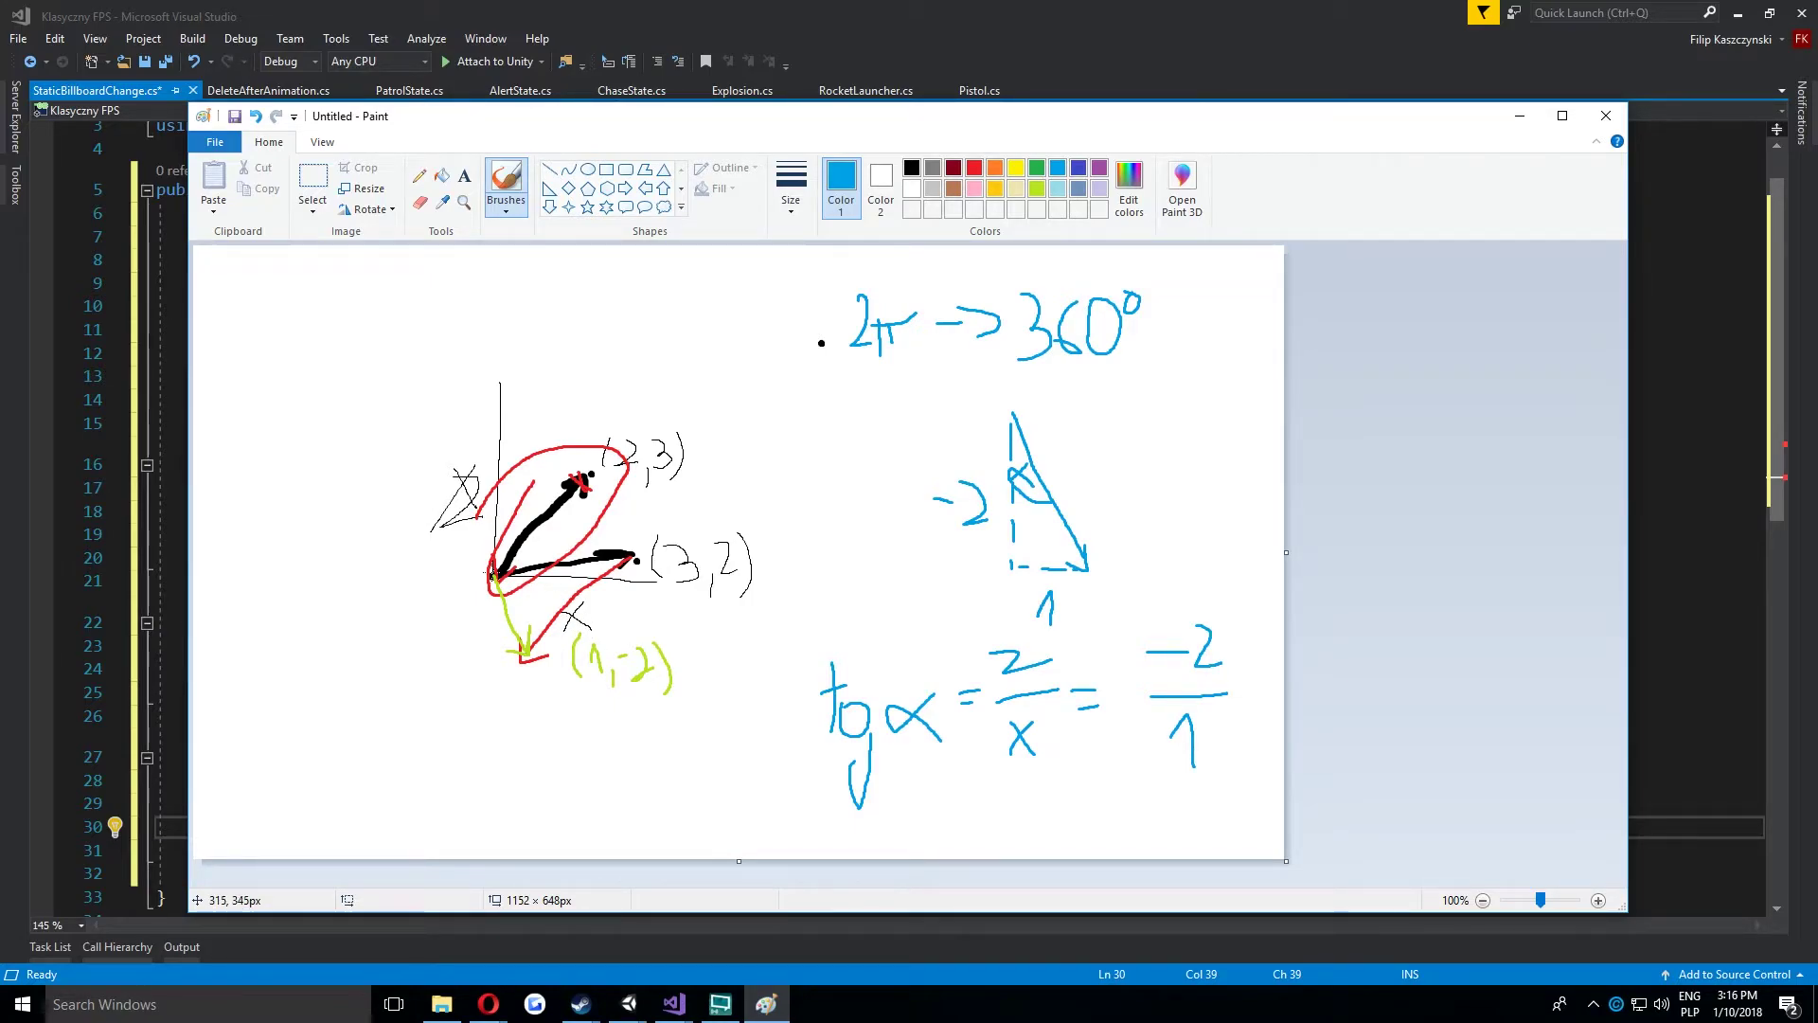
Fill the Atan2 call with the arguments direction.z and direction.x.
{"action": "key", "text": "alt+Tab"}
{"action": "left_click", "coordinate": [523, 827]}
{"action": "type", "text": "d"}
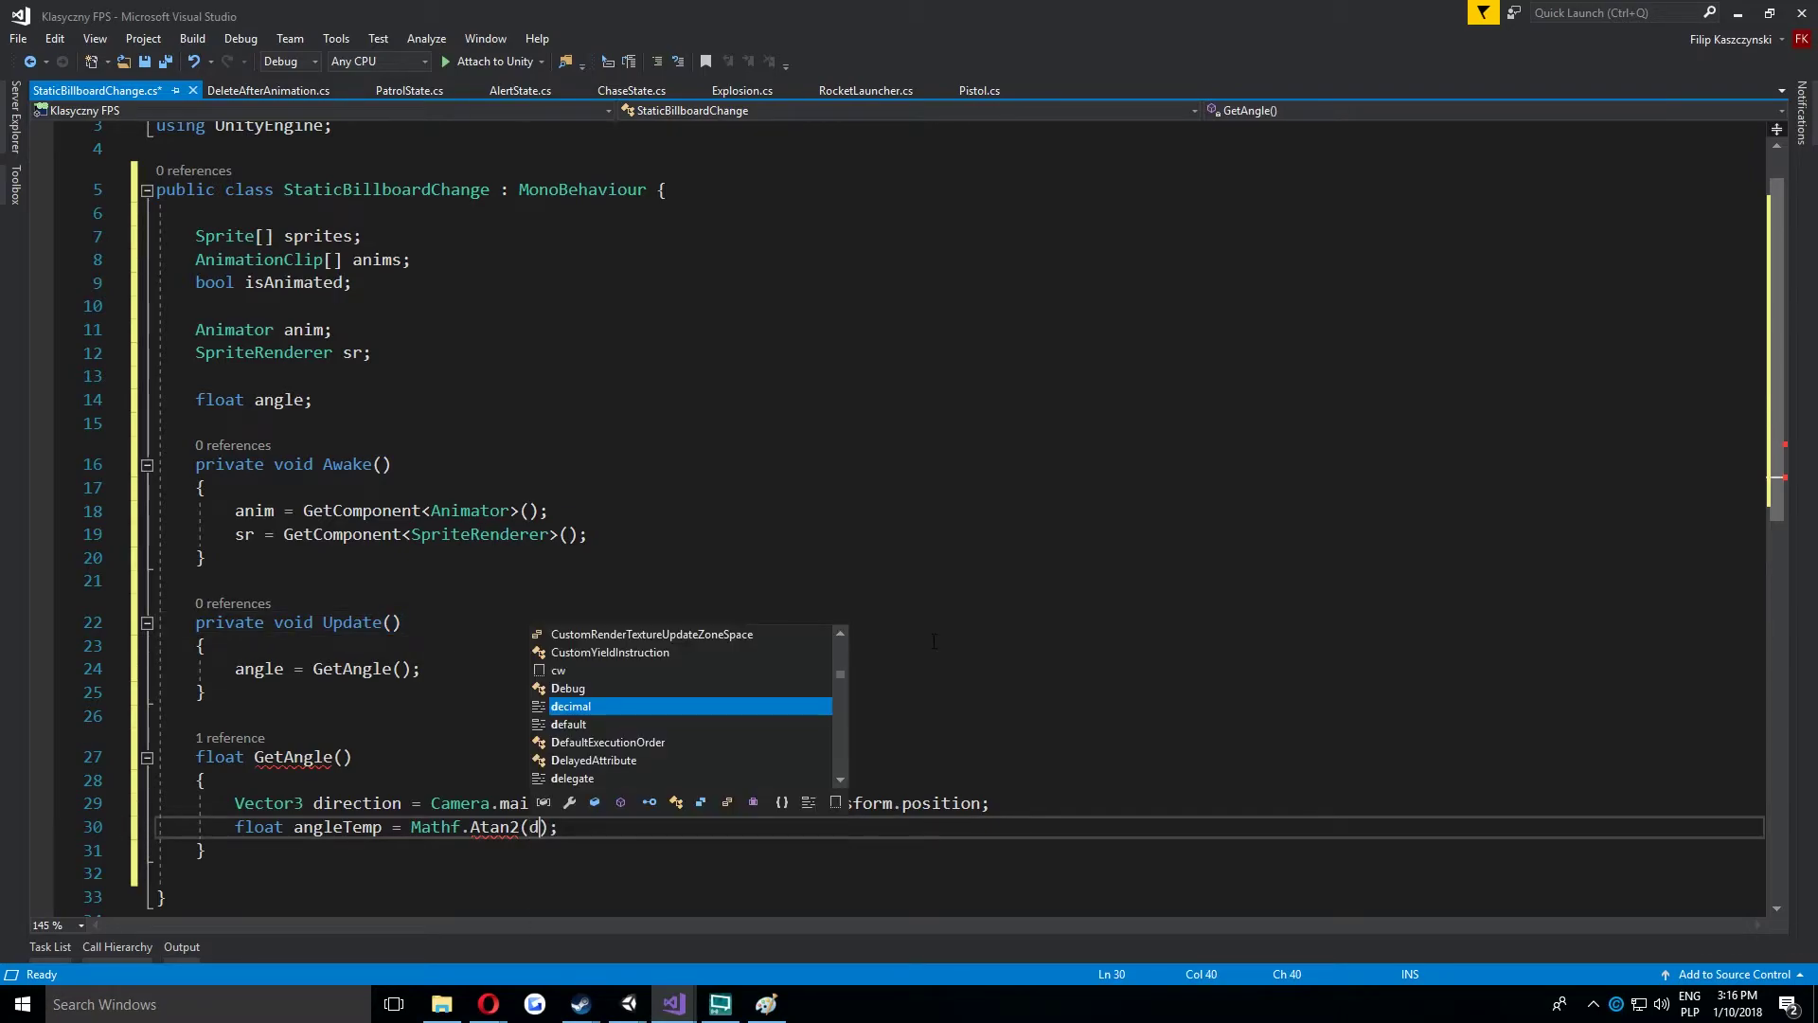
{"action": "type", "text": "ire"}
{"action": "key", "text": "Escape"}
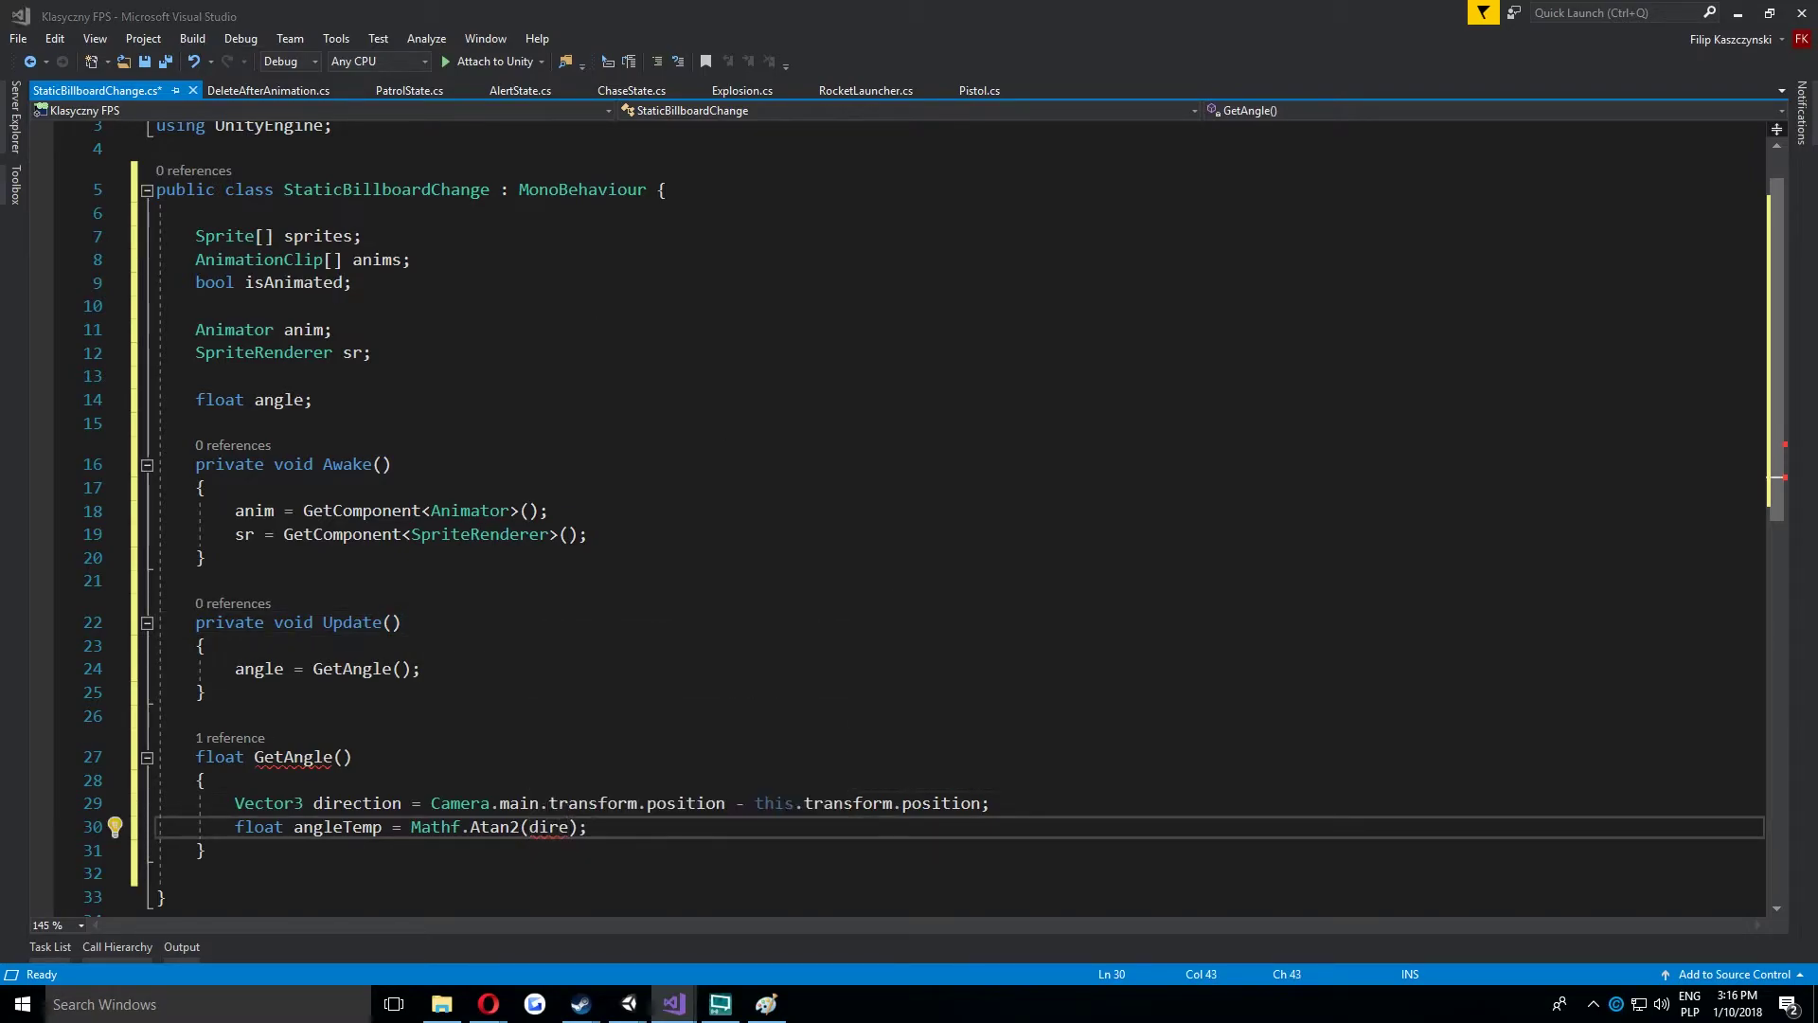
{"action": "scroll", "coordinate": [607, 769], "scroll_direction": "down", "scroll_amount": 2}
{"action": "type", "text": "c"}
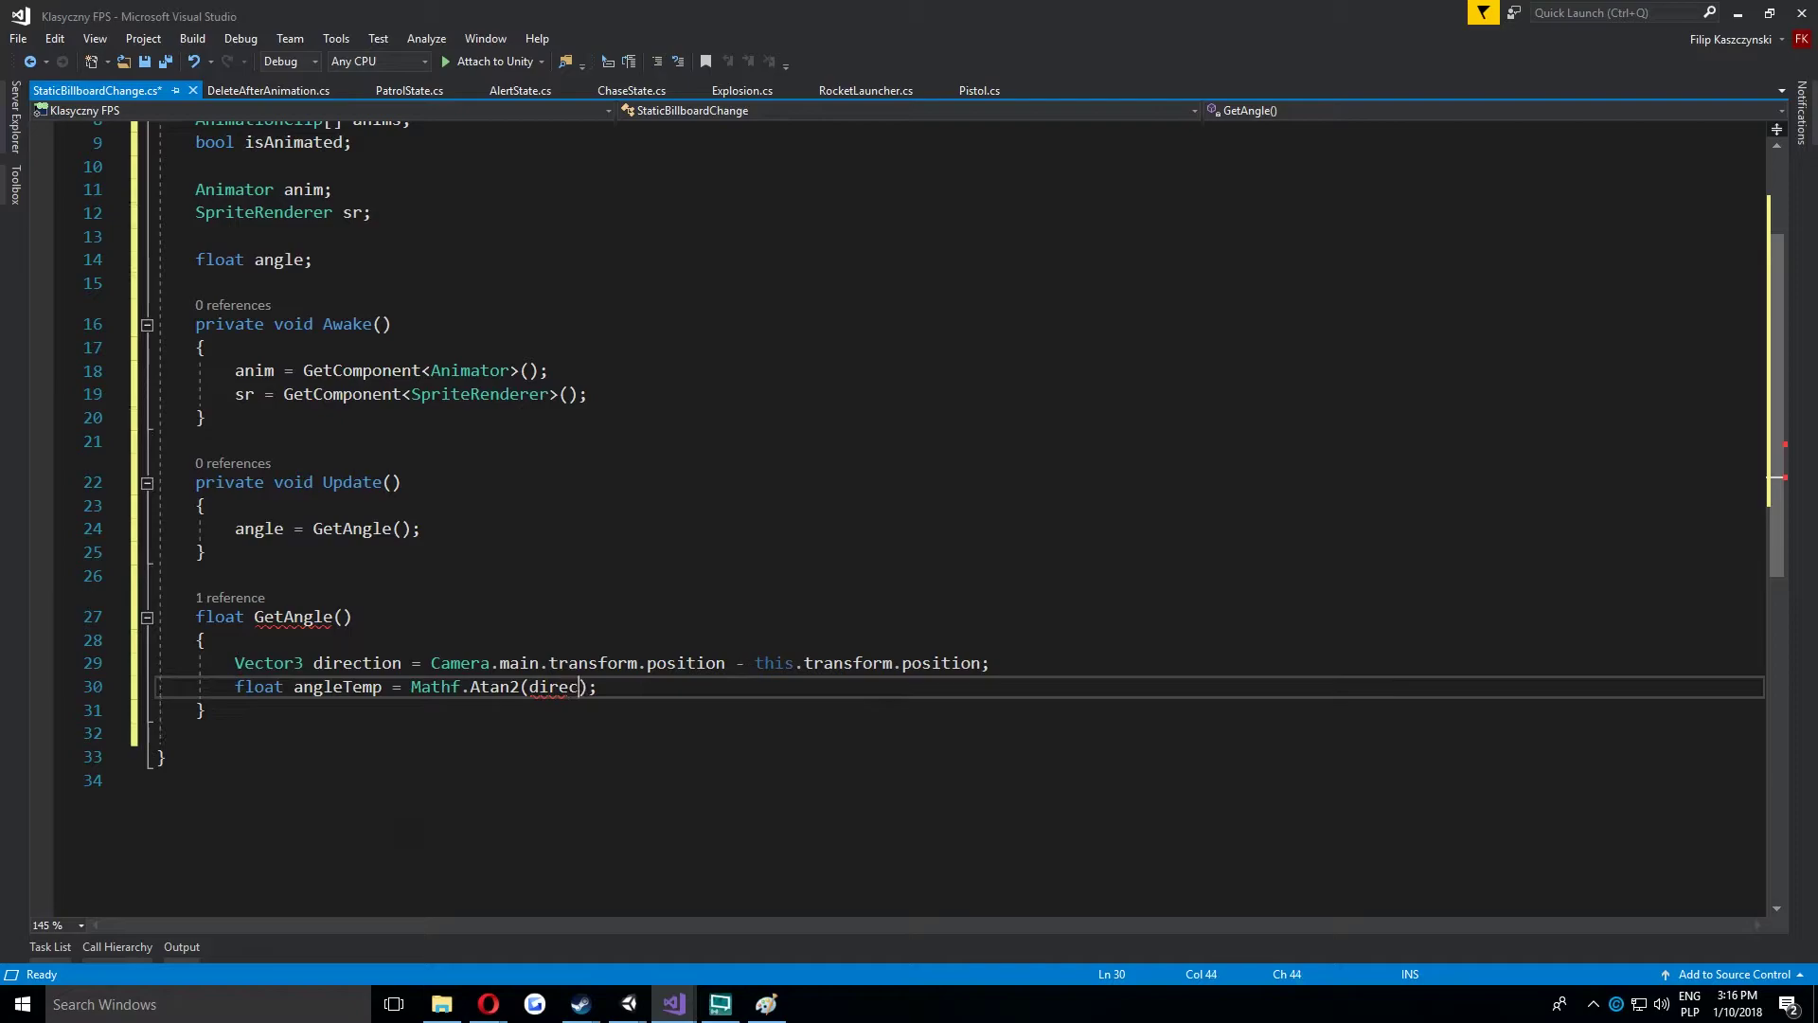
{"action": "type", "text": "tion."}
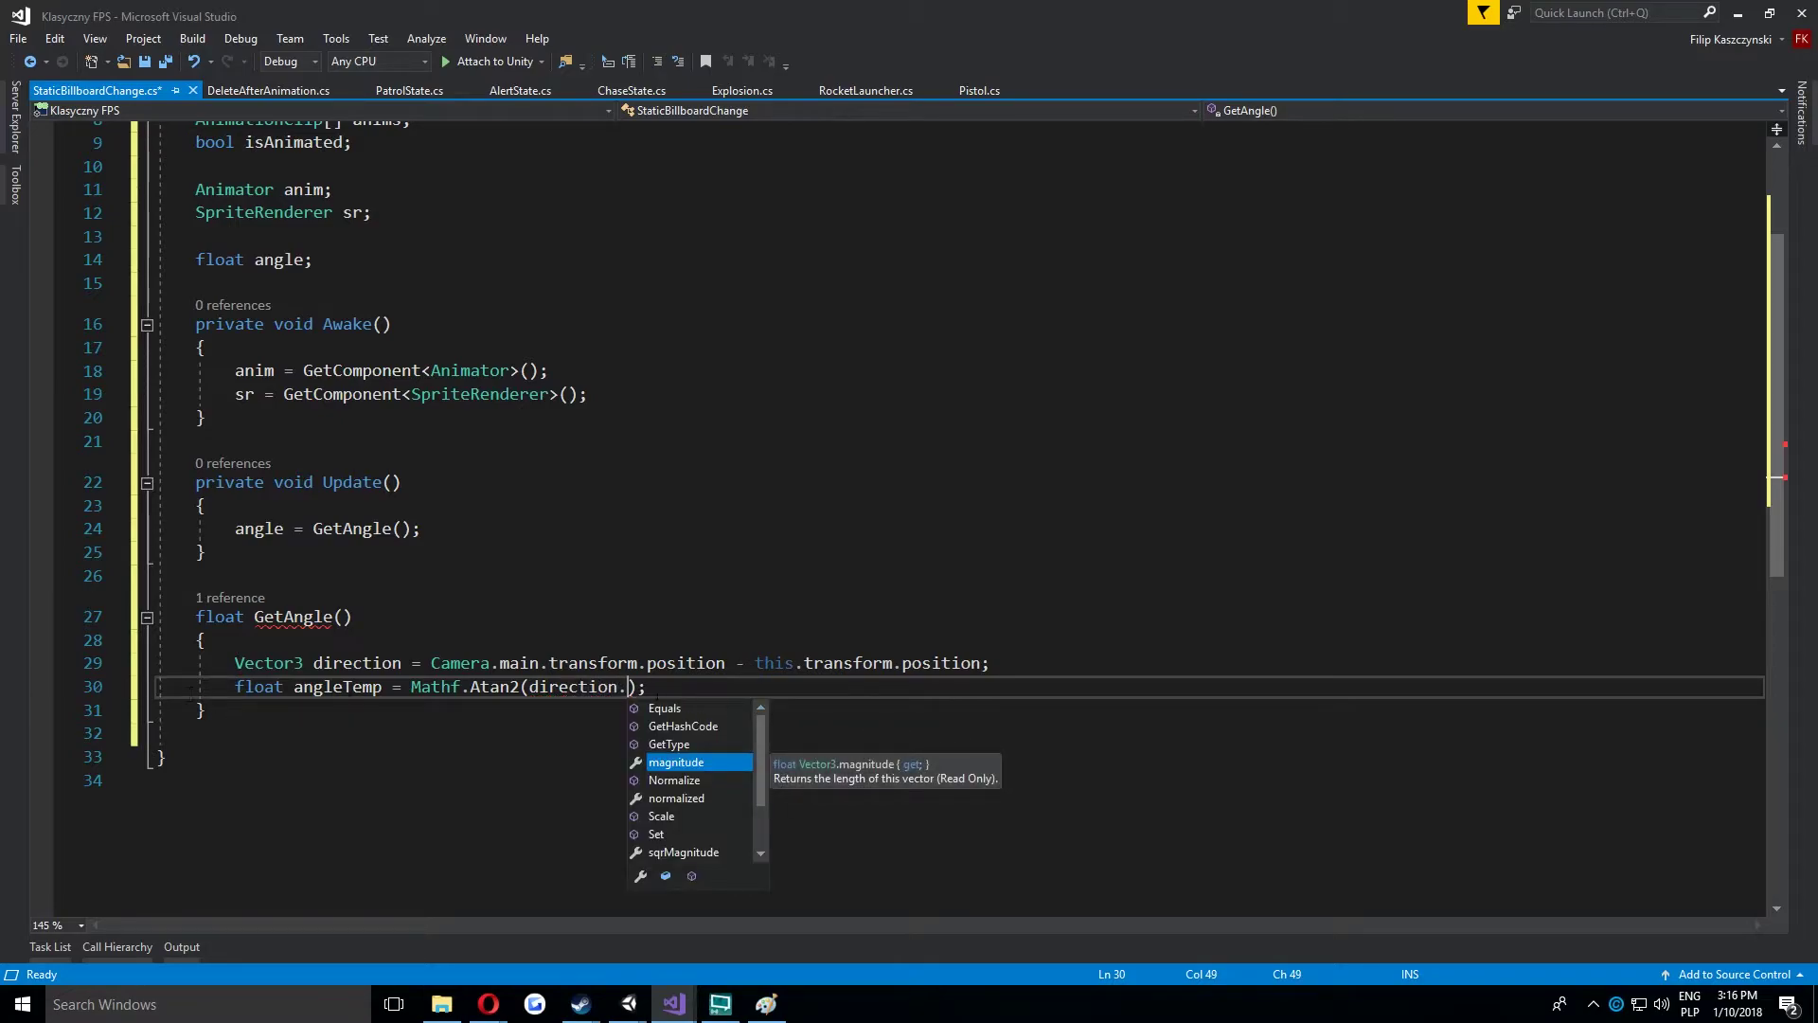
{"action": "type", "text": "z"}
{"action": "key", "text": "Escape"}
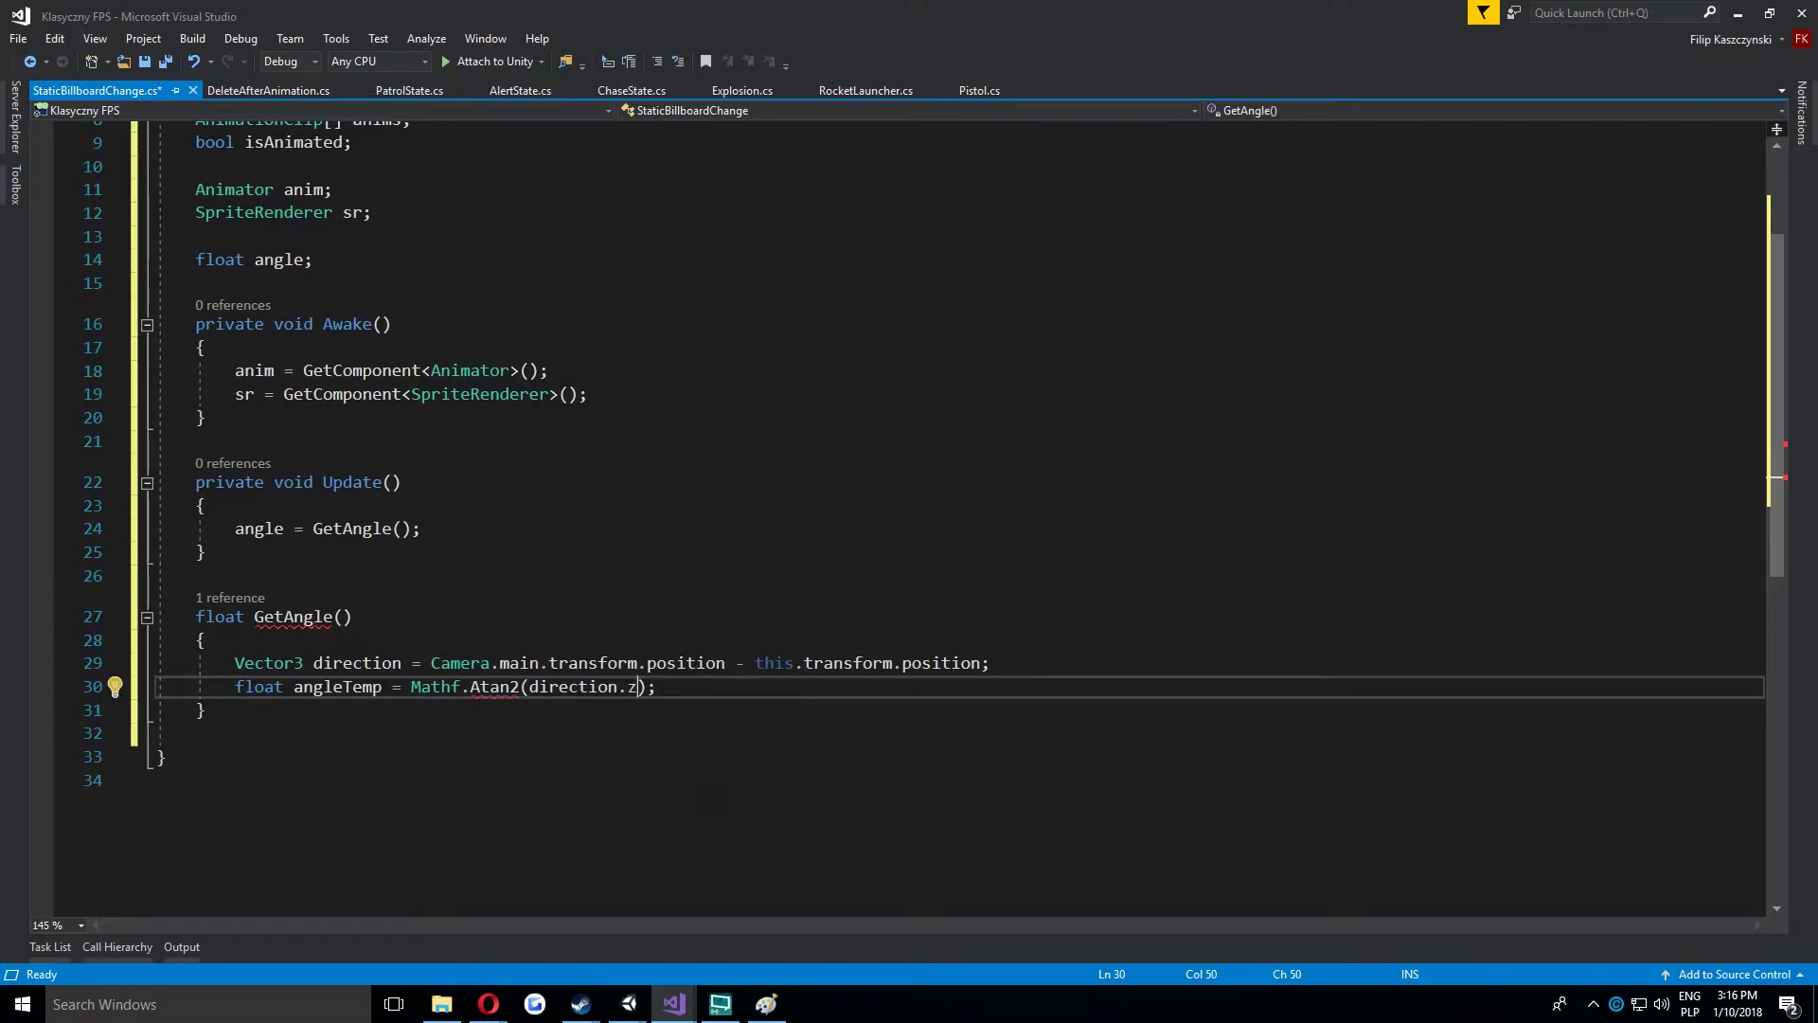
{"action": "type", "text": ", dire"}
{"action": "key", "text": "Tab"}
{"action": "type", "text": "."}
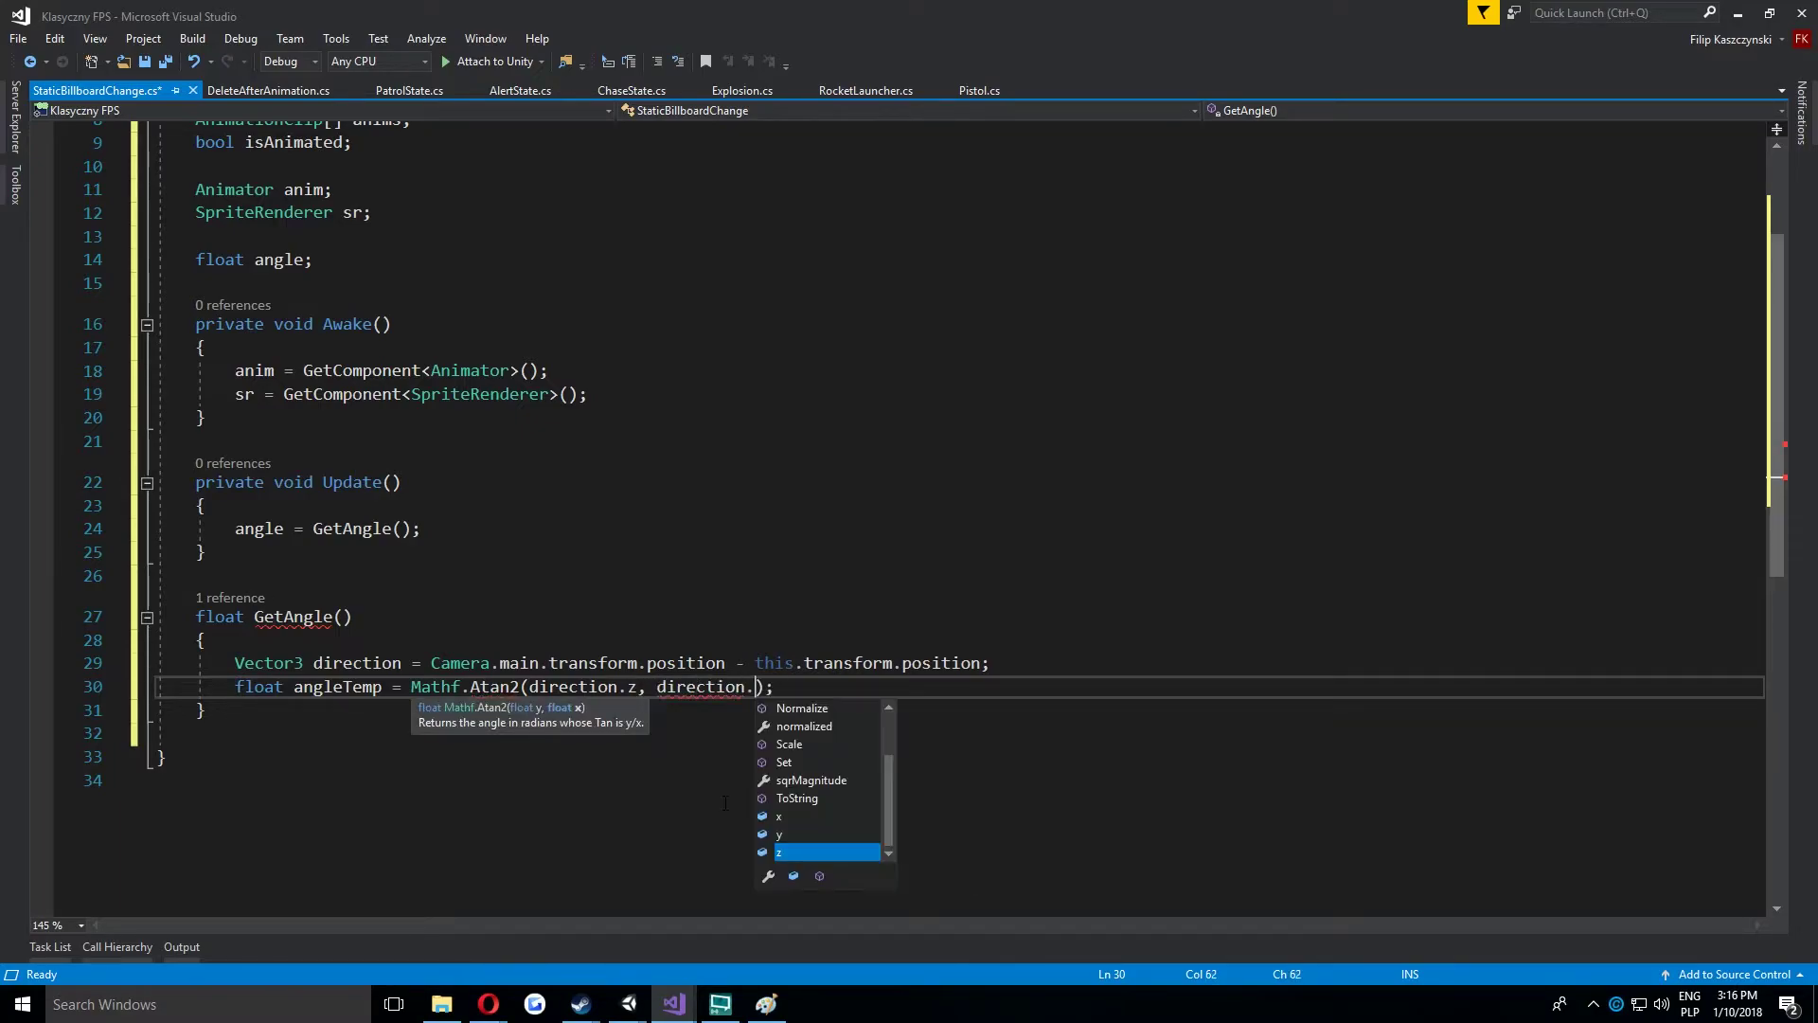
{"action": "type", "text": "x)"}
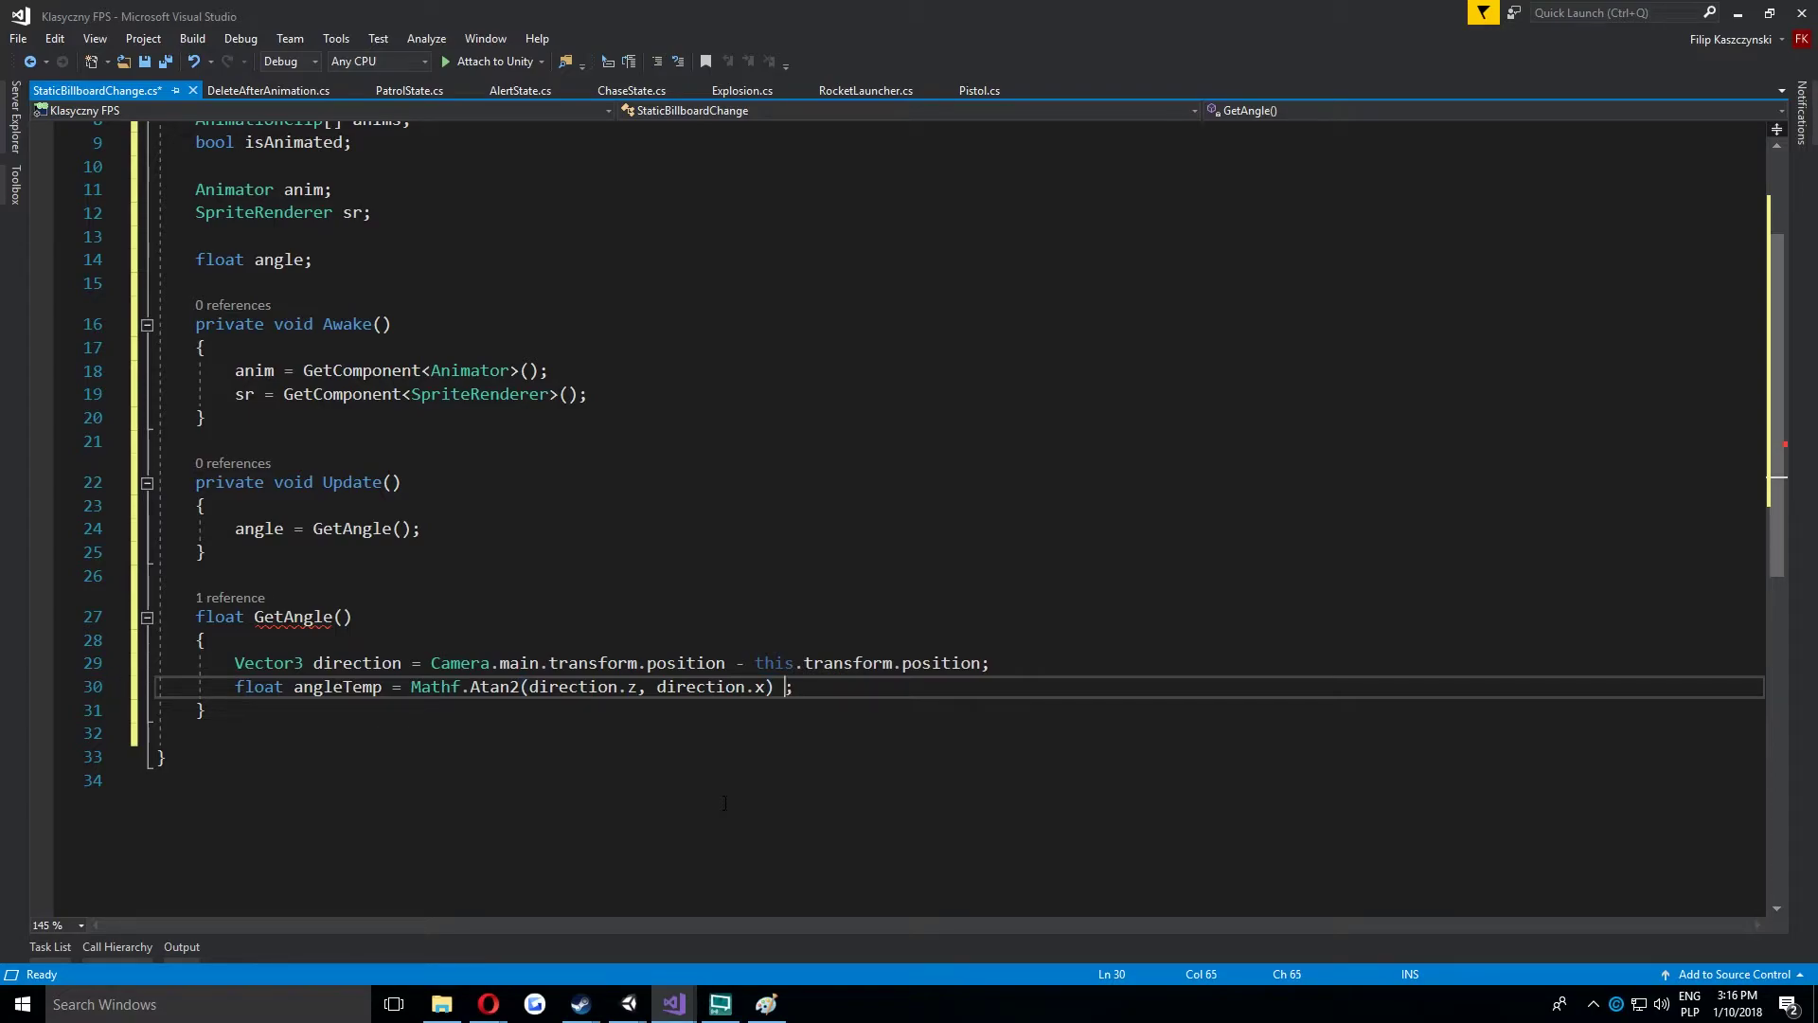
Multiply the Atan2 result by Mathf.Rad2Deg and start a new line below angleTemp.
{"action": "type", "text": "* Mathf"}
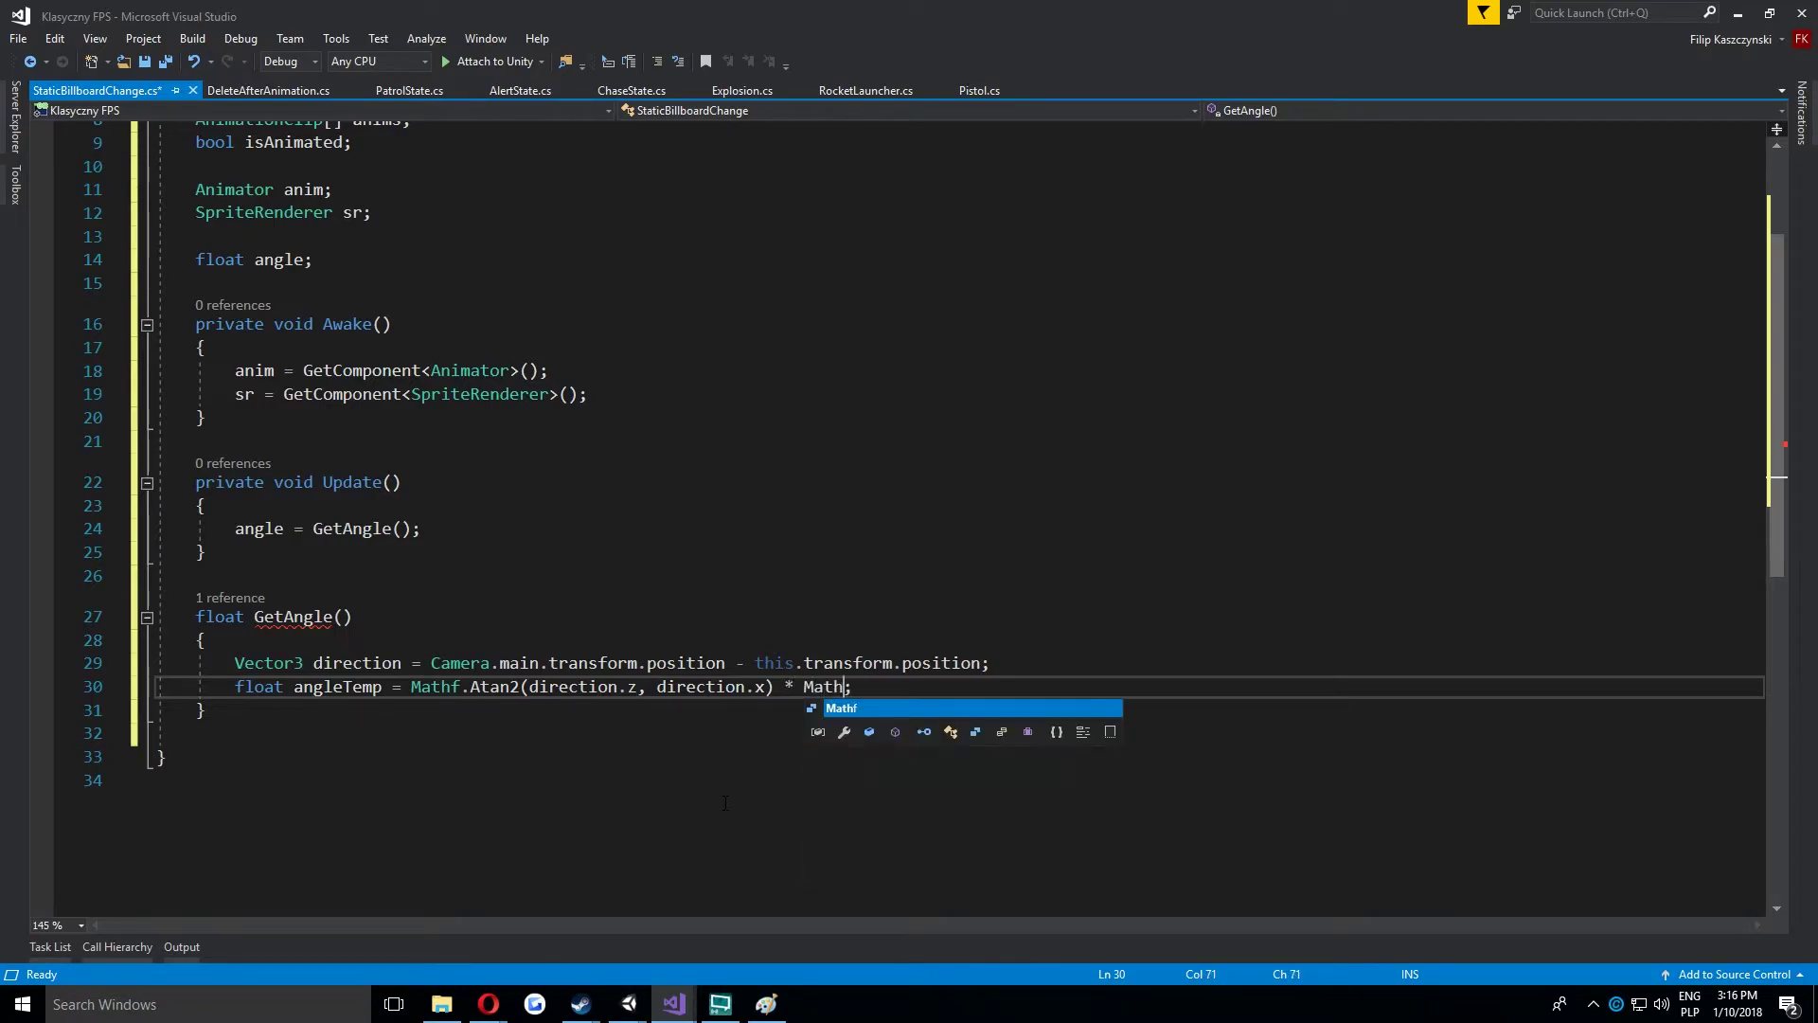
{"action": "type", "text": ".Rad"}
{"action": "key", "text": "Tab"}
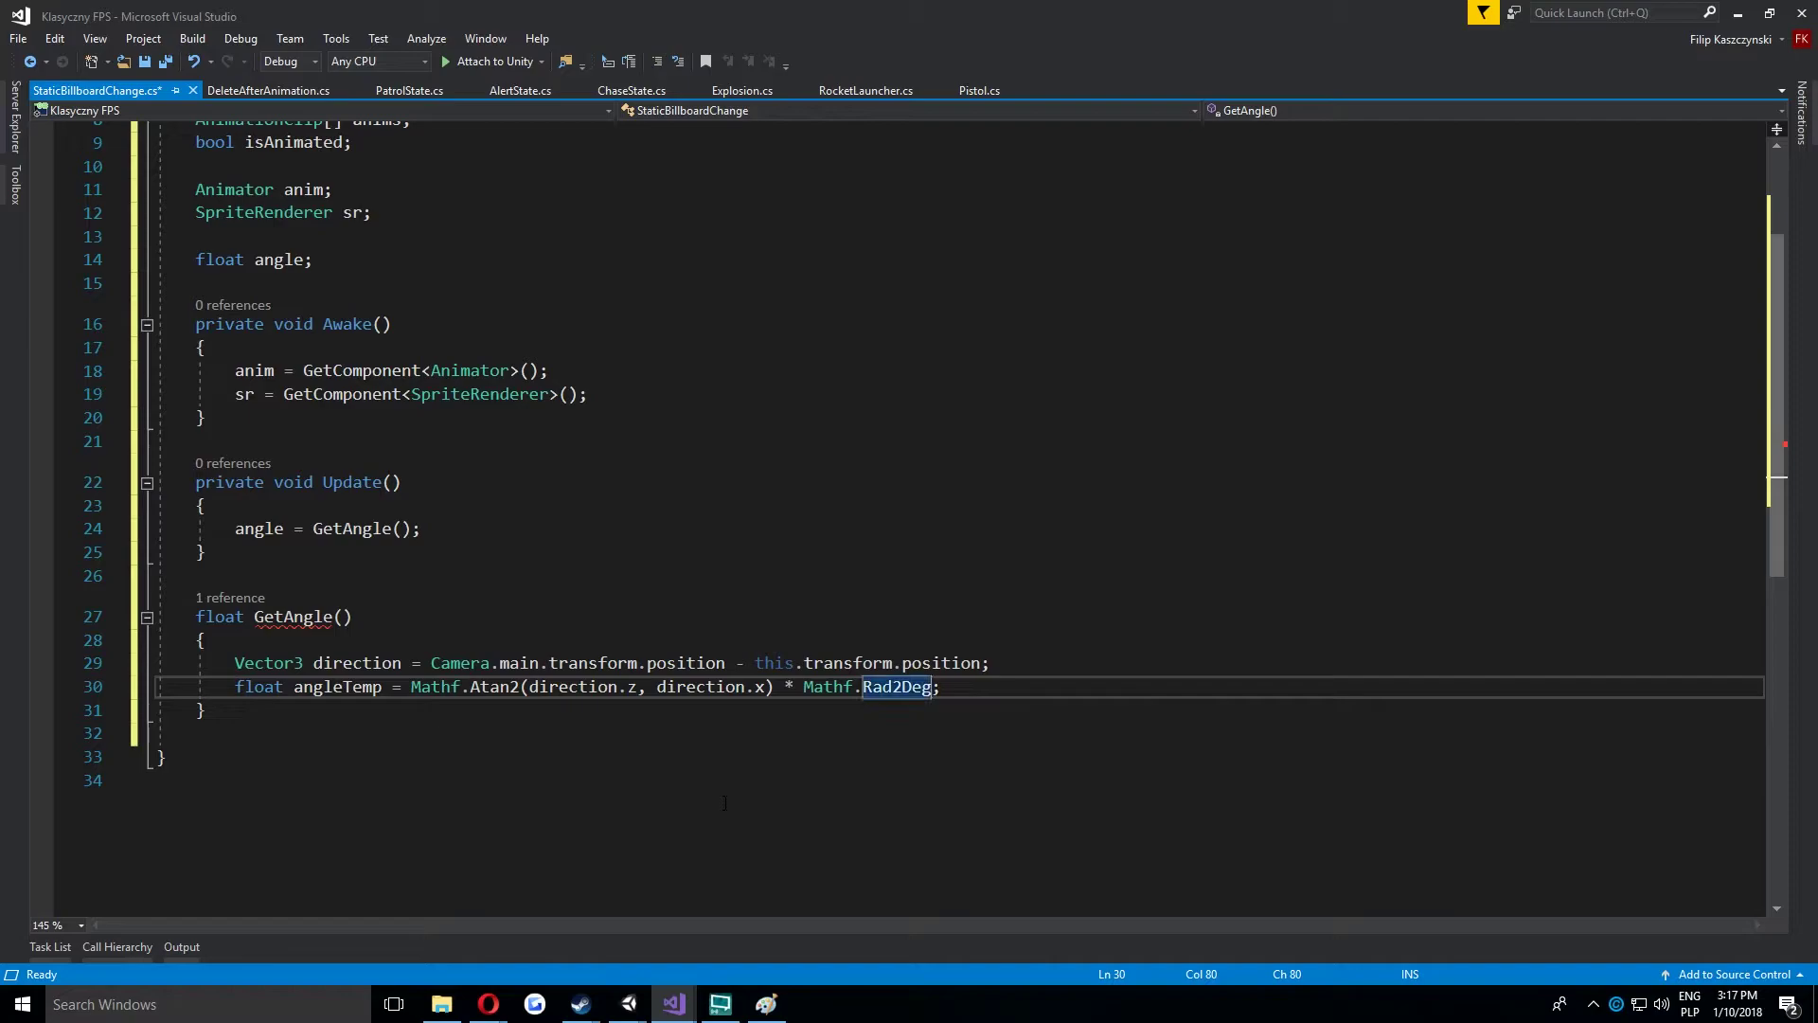
{"action": "key", "text": "End"}
{"action": "key", "text": "Return"}
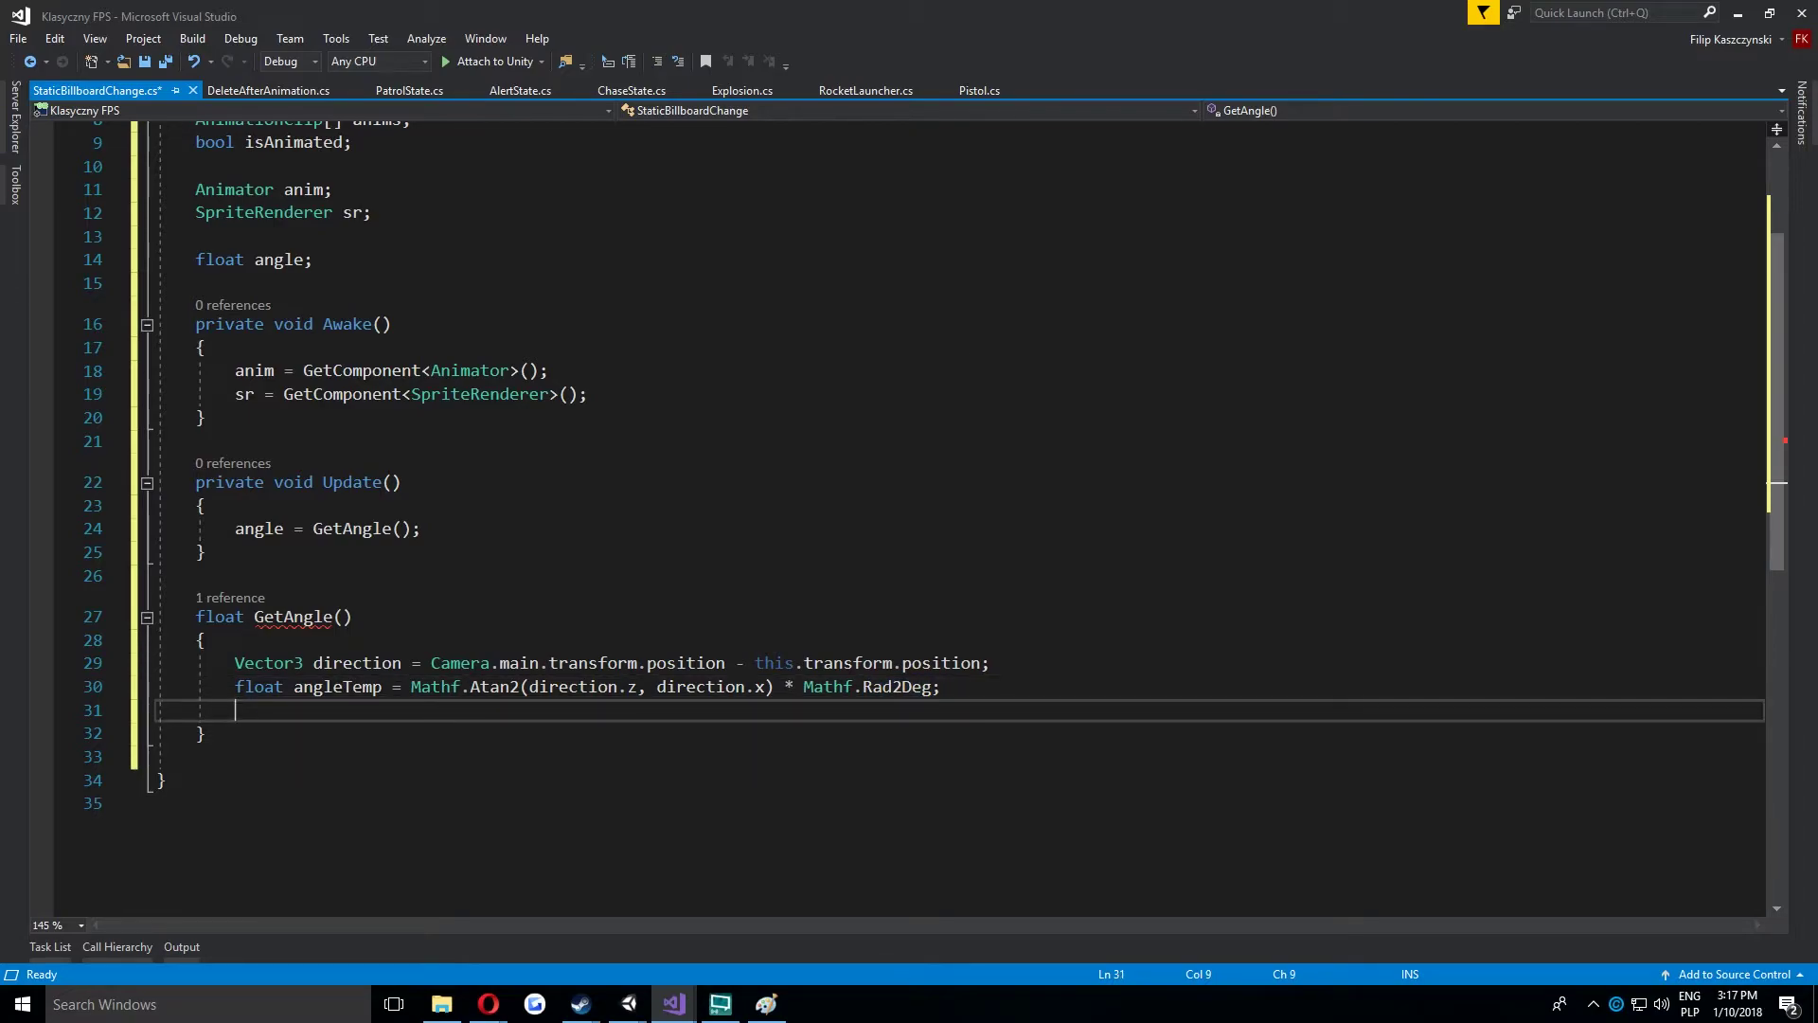
{"action": "left_click", "coordinate": [766, 1003]}
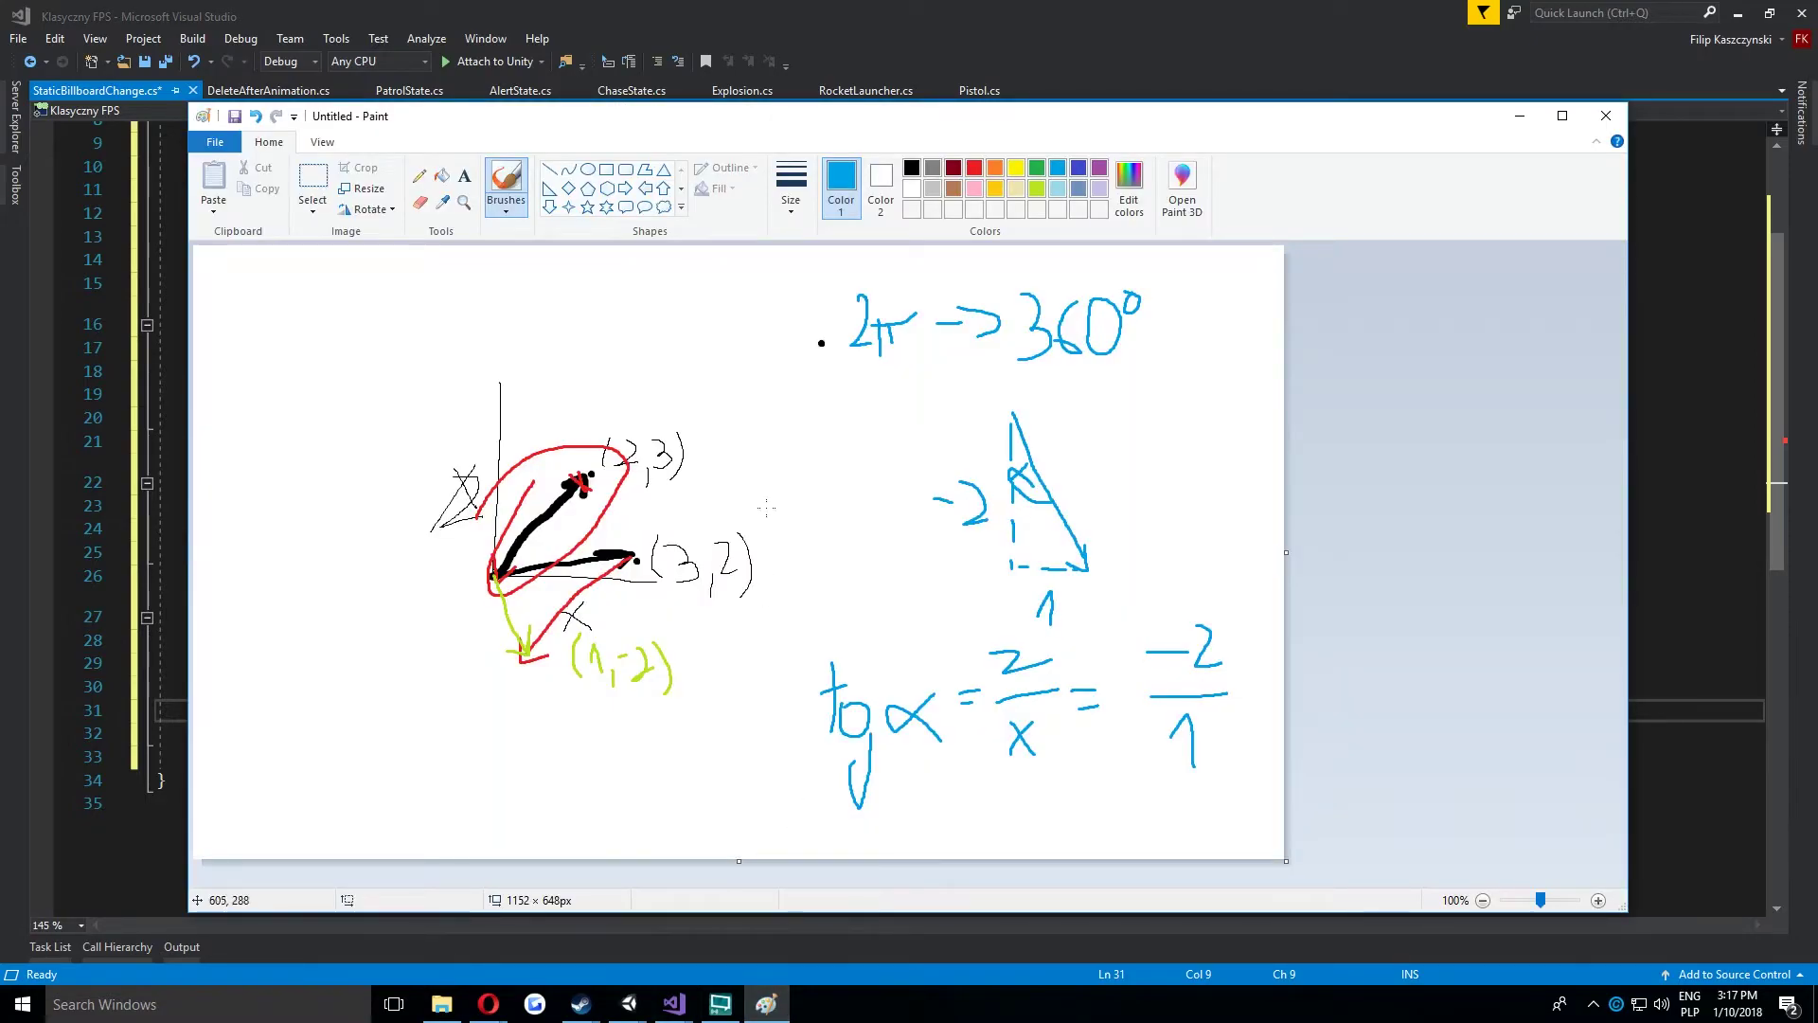
Sketch a blue circle crossed by vertical and horizontal ticks at the canvas's top left, then return to Visual Studio.
{"action": "left_click", "coordinate": [363, 315]}
{"action": "left_click", "coordinate": [357, 486]}
{"action": "left_click_drag", "start_coordinate": [364, 319], "coordinate": [351, 428]}
{"action": "left_click_drag", "start_coordinate": [364, 313], "coordinate": [365, 256]}
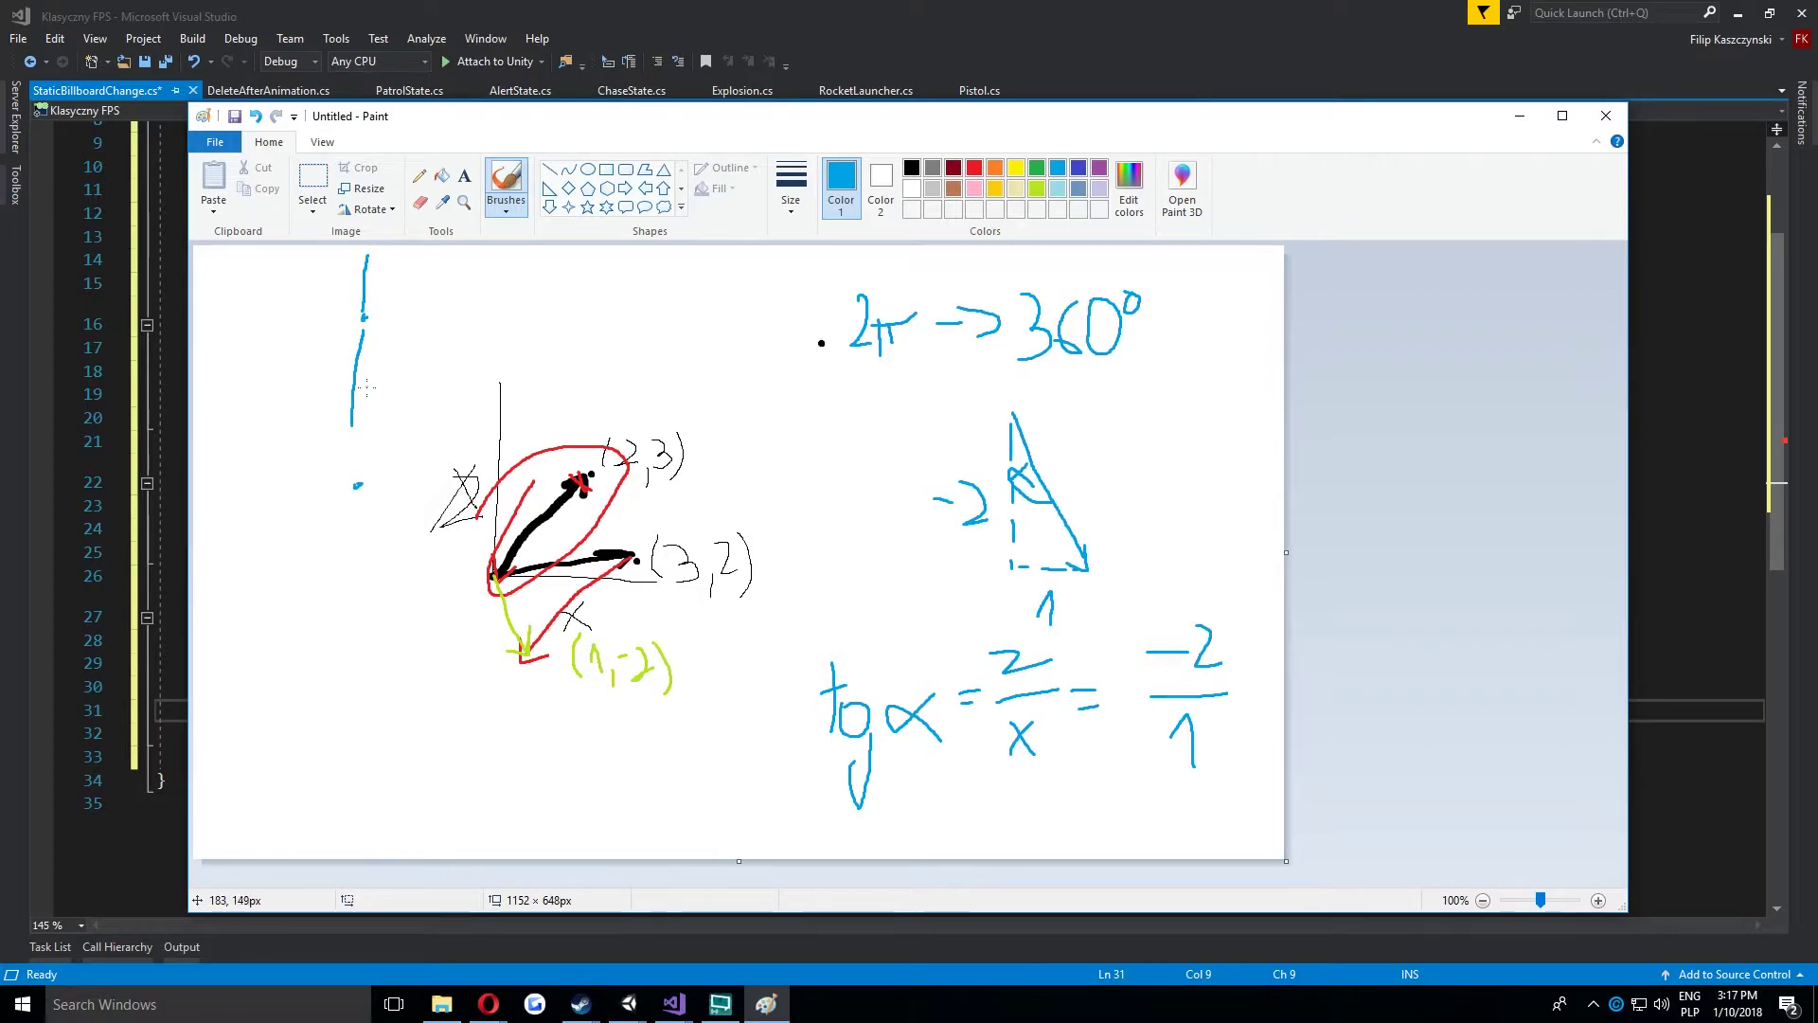
{"action": "mouse_move", "coordinate": [354, 390]}
{"action": "left_mouse_down"}
{"action": "mouse_move", "coordinate": [393, 375]}
{"action": "mouse_move", "coordinate": [366, 278]}
{"action": "left_mouse_up"}
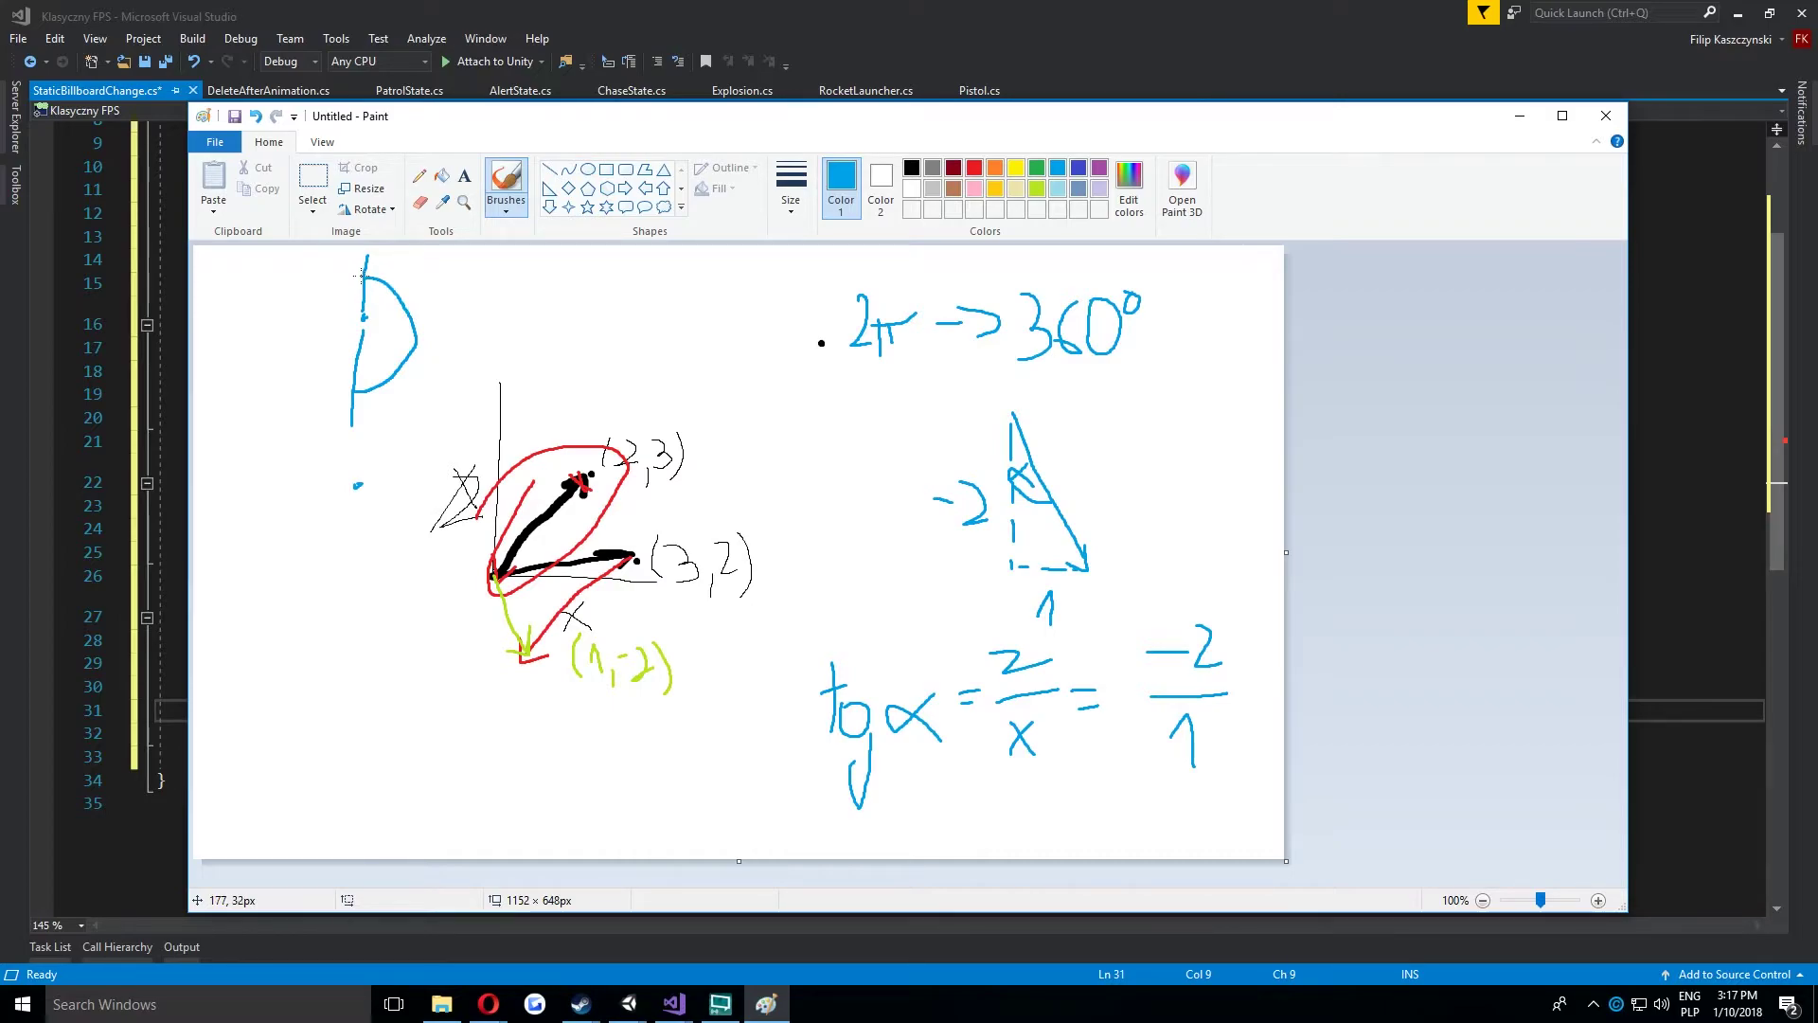
{"action": "left_click_drag", "start_coordinate": [363, 277], "coordinate": [347, 380]}
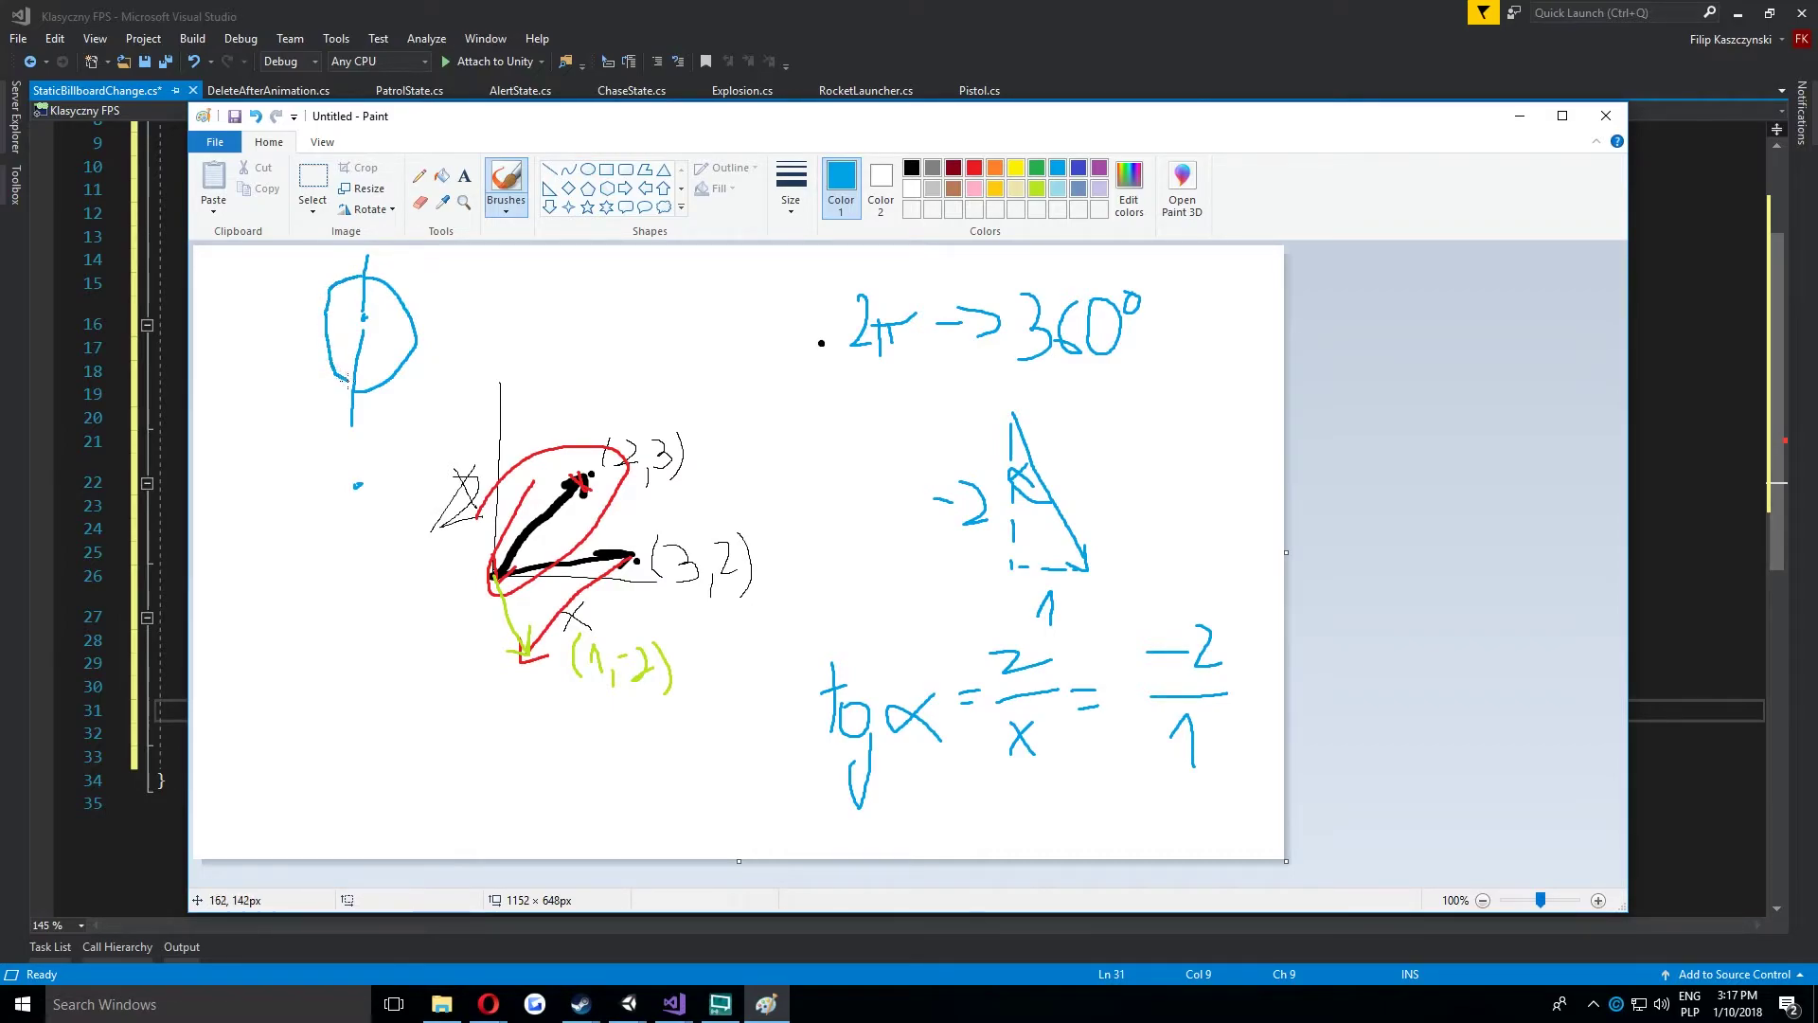
{"action": "left_click_drag", "start_coordinate": [410, 331], "coordinate": [432, 332]}
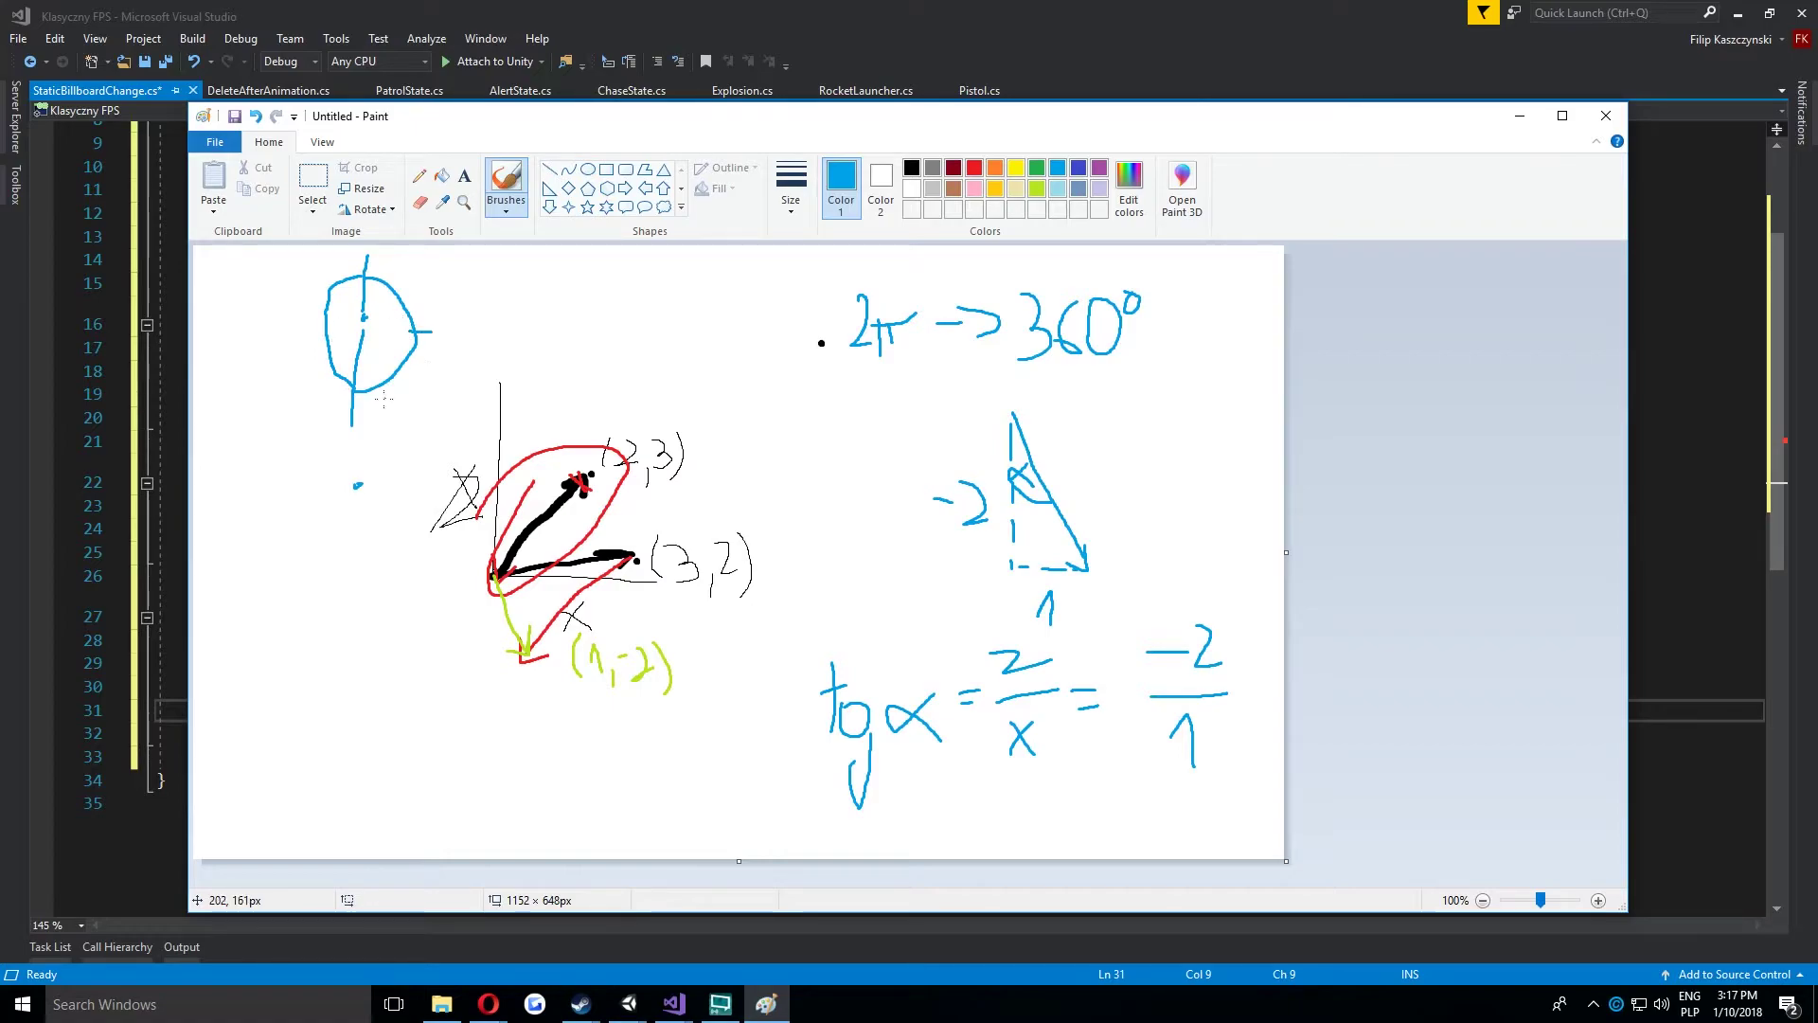
{"action": "left_click_drag", "start_coordinate": [305, 333], "coordinate": [347, 331]}
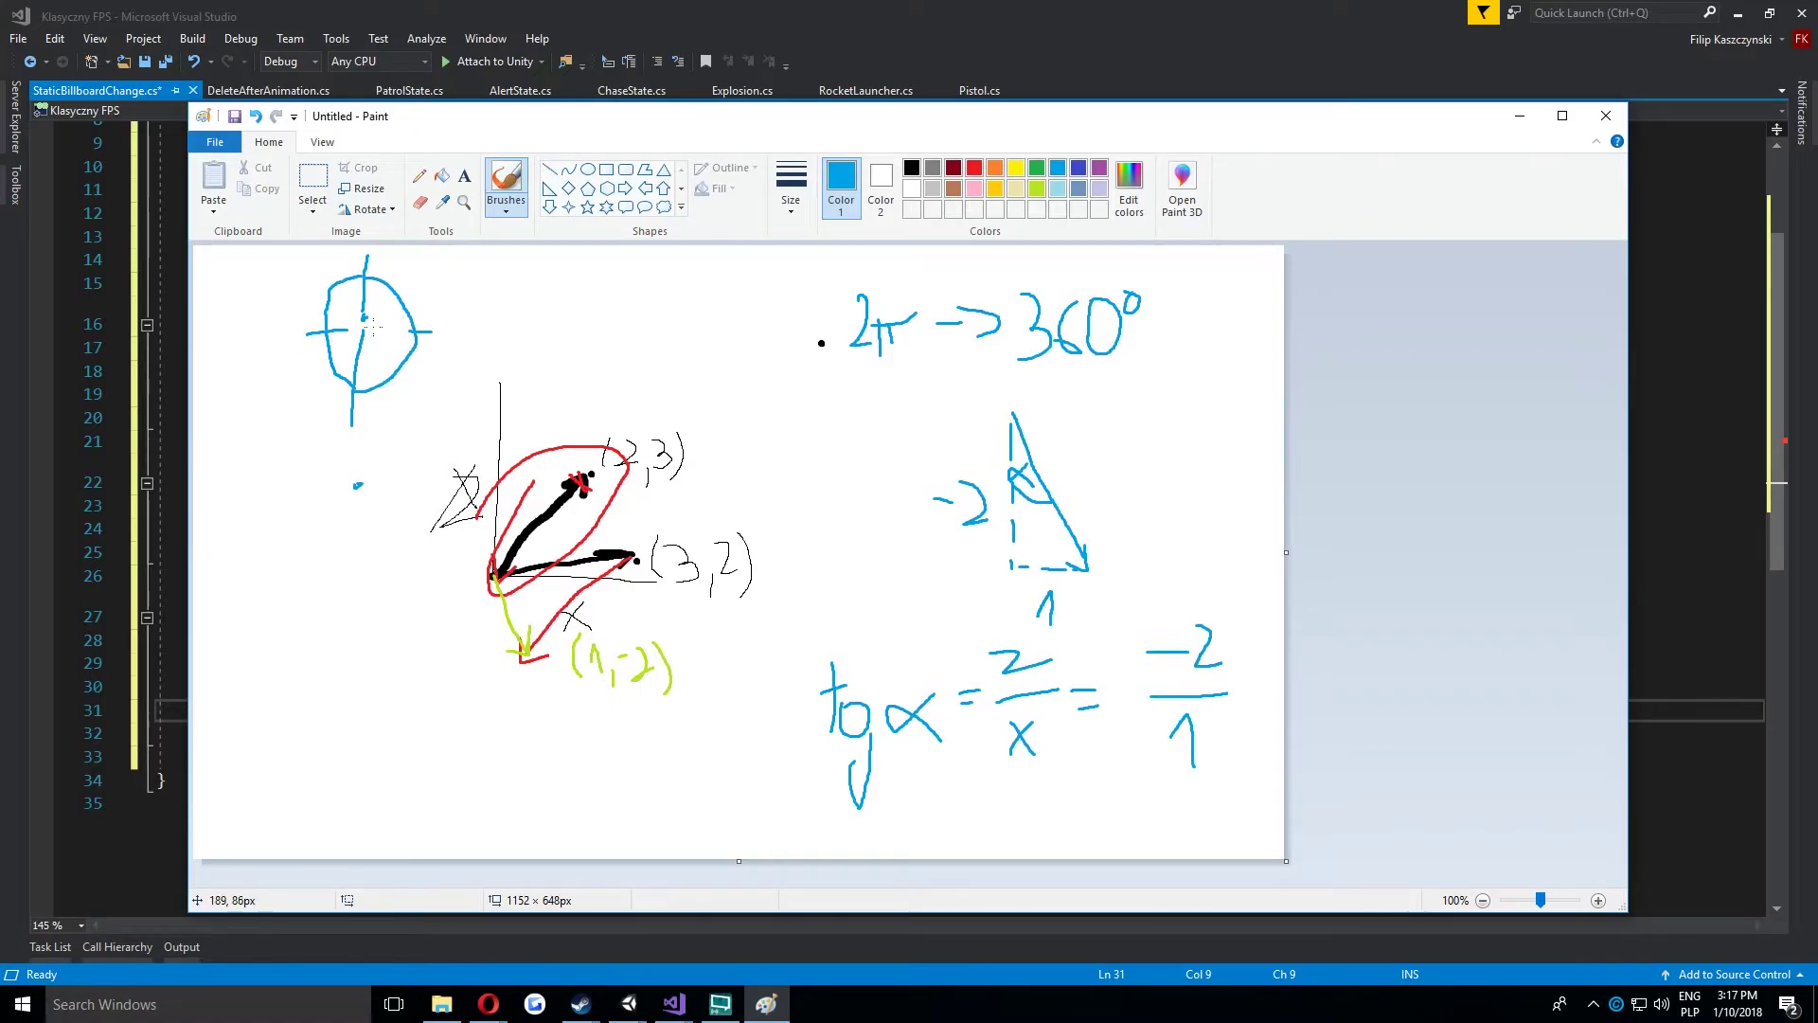
{"action": "left_click", "coordinate": [1002, 15]}
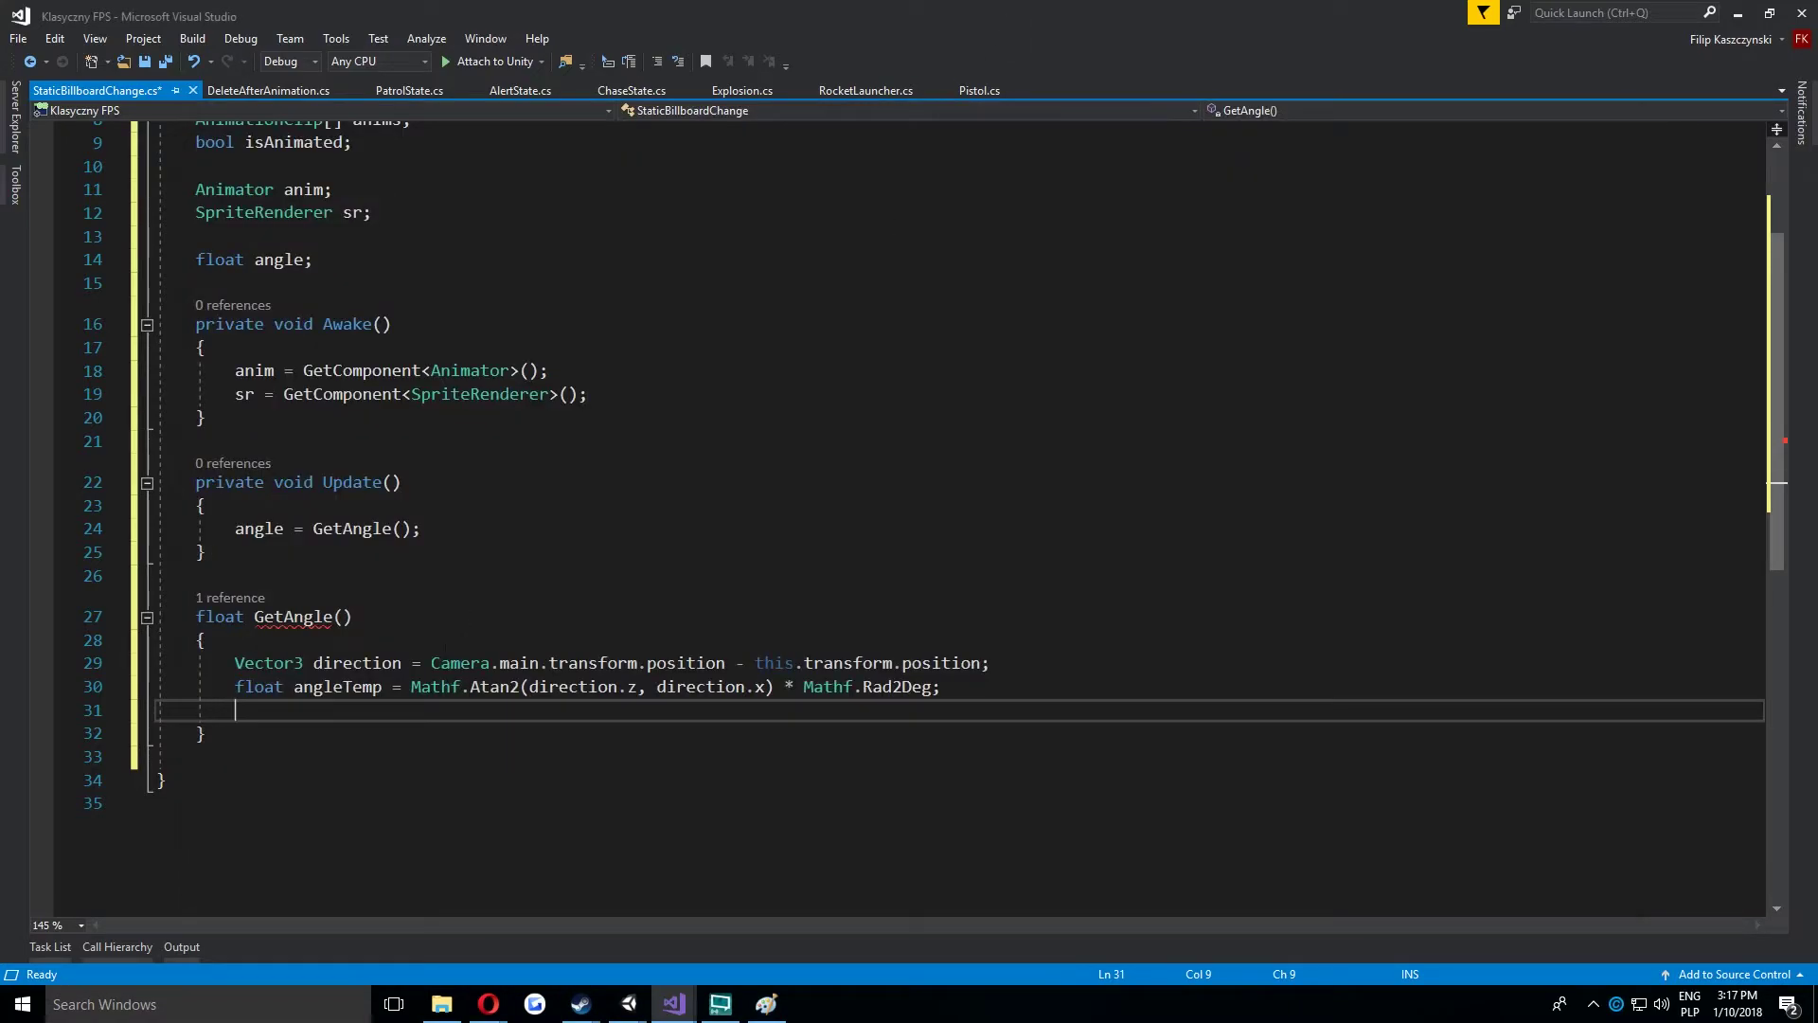
Add 'angleTemp += 180.0f;' to GetAngle using IntelliSense.
{"action": "type", "text": "angl"}
{"action": "key", "text": "Down"}
{"action": "key", "text": "Tab"}
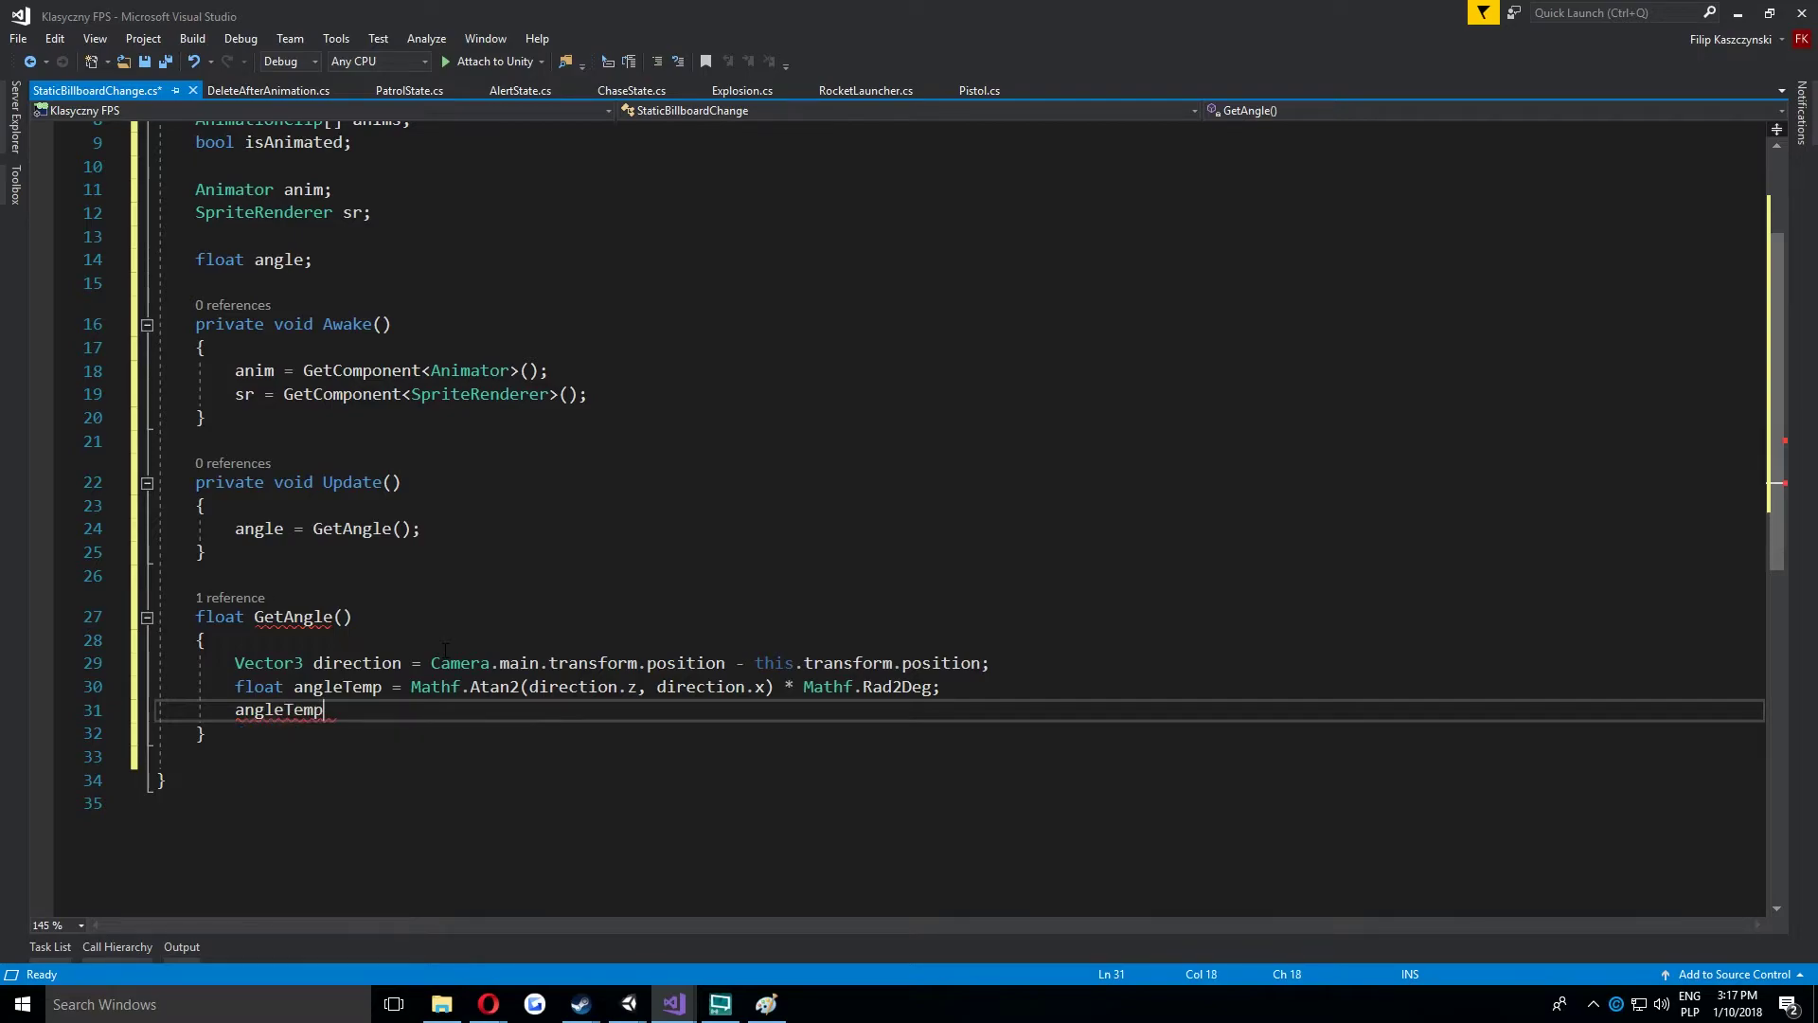
{"action": "type", "text": "+= 1"}
{"action": "type", "text": "80.0f;"}
Glance at the Paint sketch, then end GetAngle with 'return angleTemp;'.
{"action": "left_click", "coordinate": [767, 1003]}
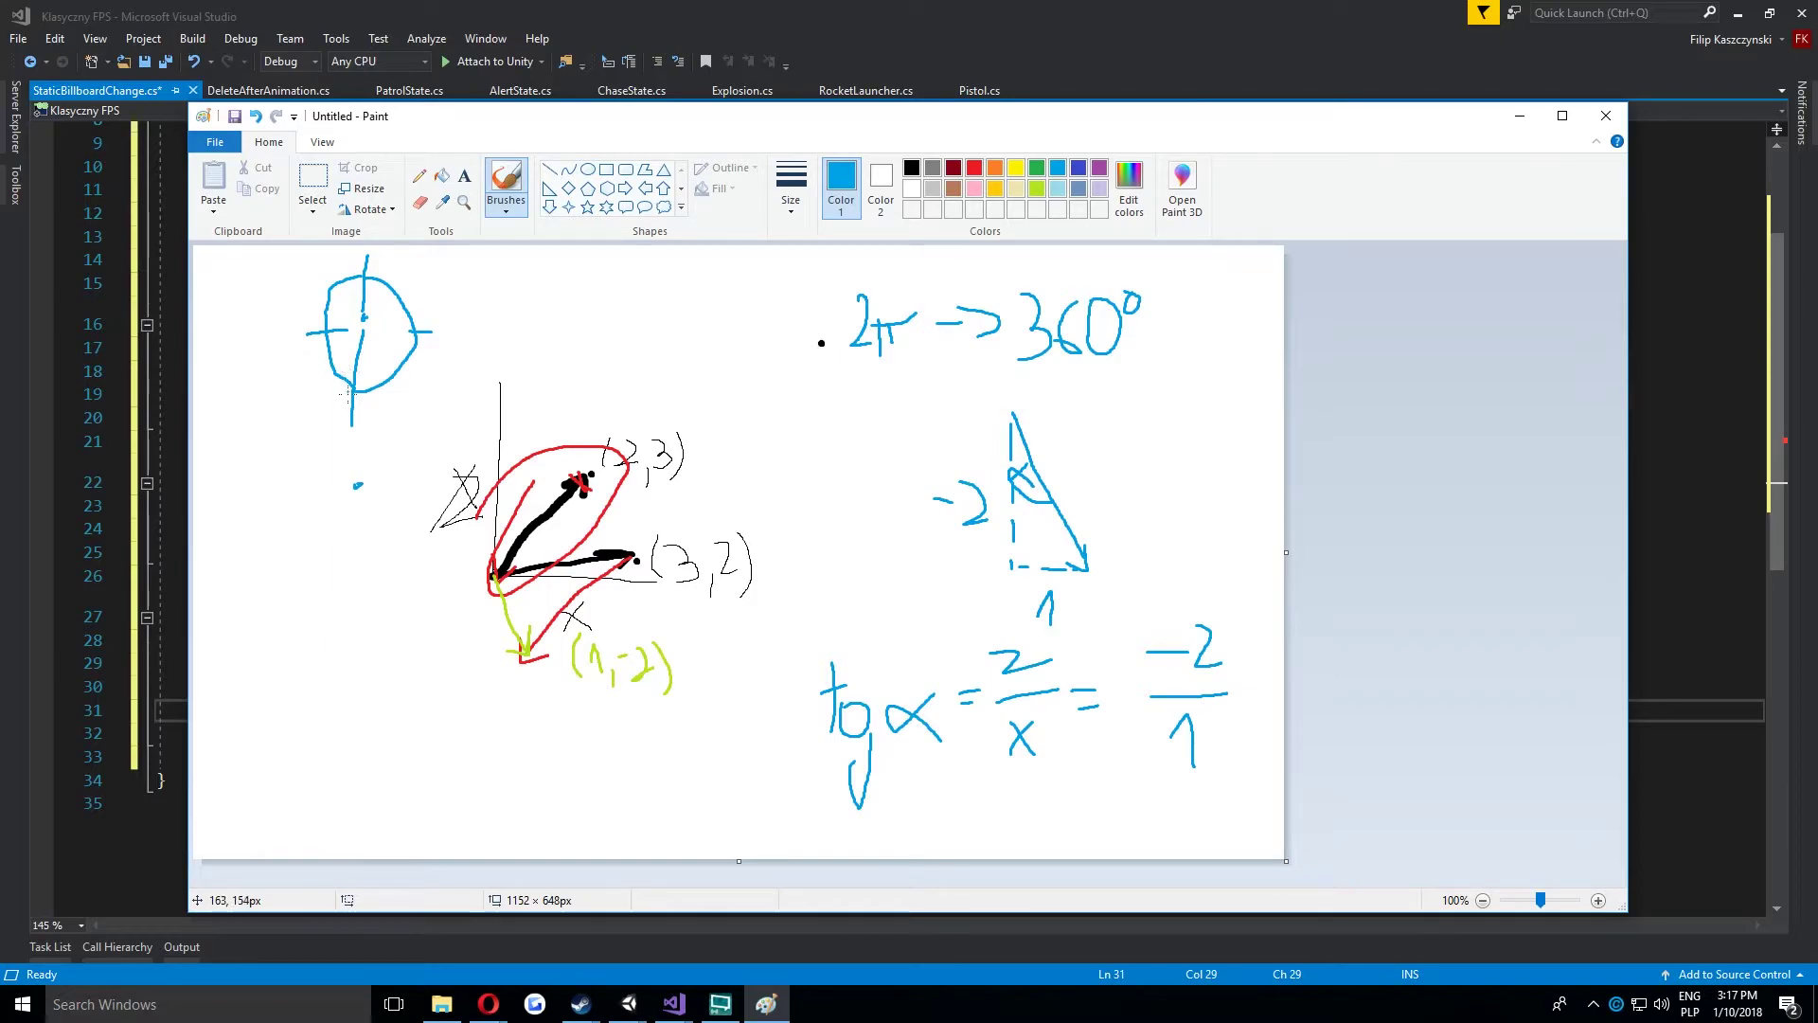
{"action": "left_click", "coordinate": [1044, 36]}
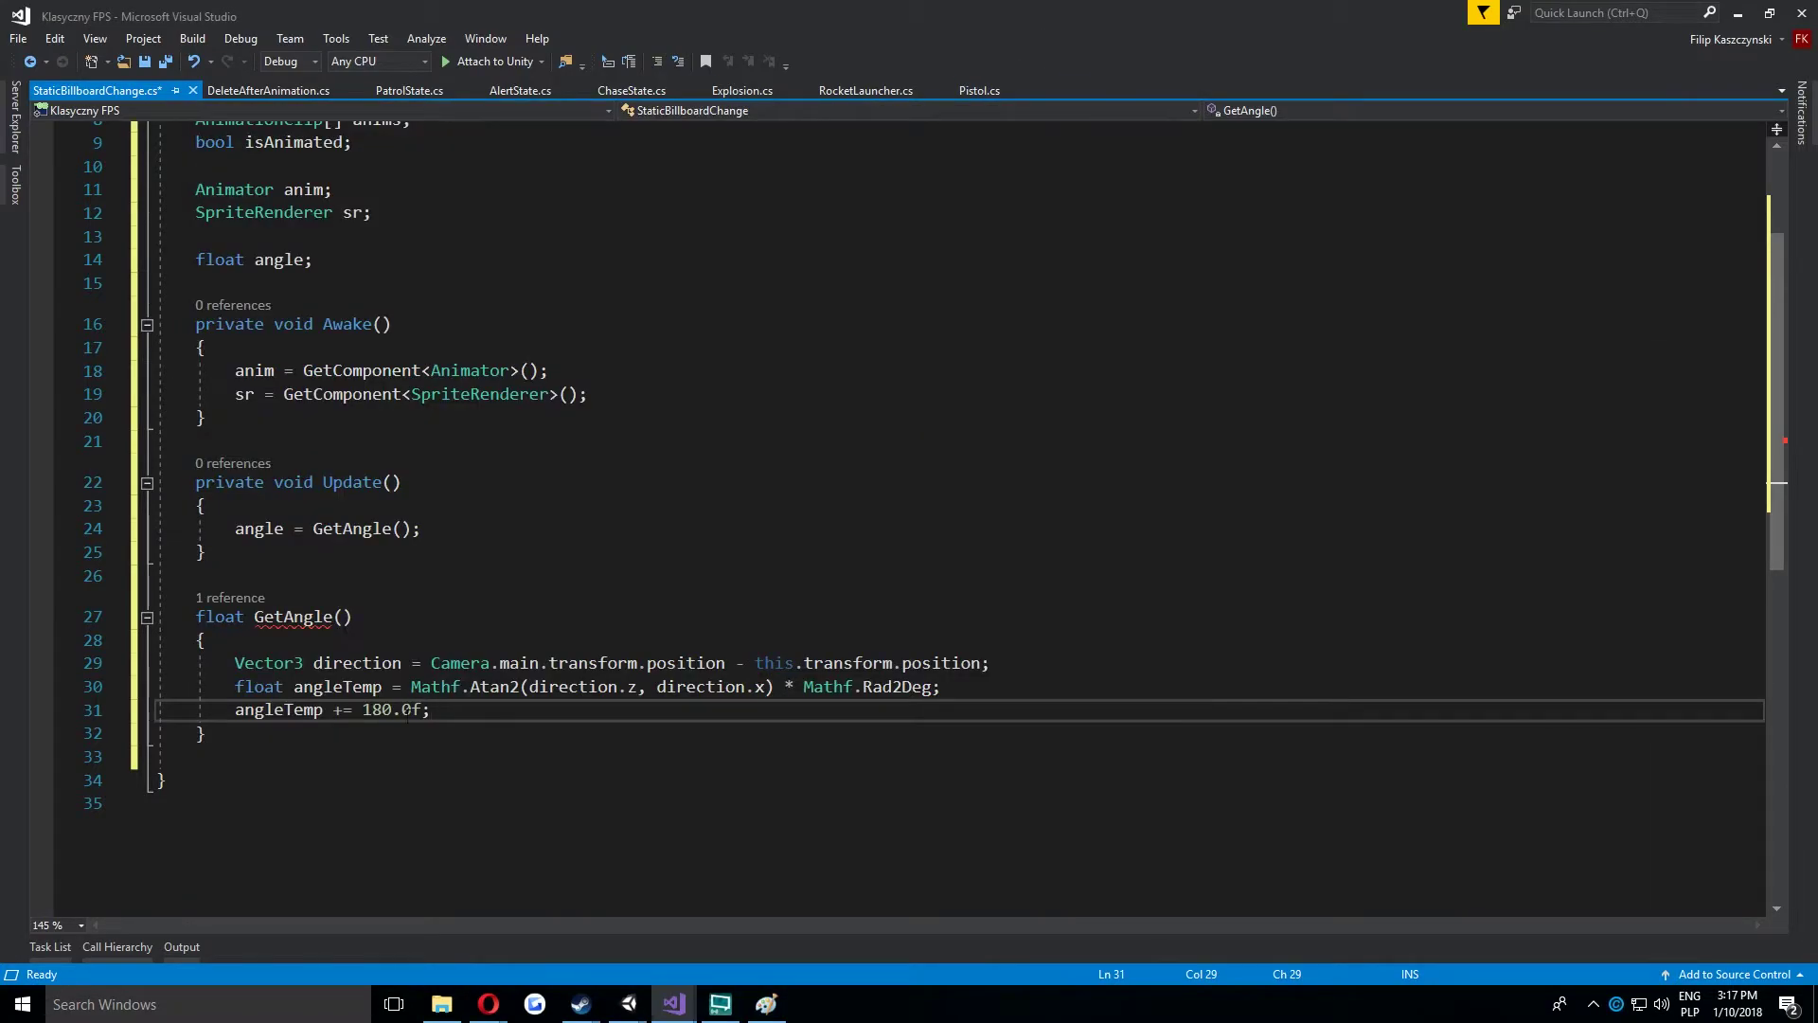
{"action": "key", "text": "Return"}
{"action": "type", "text": "return angleTemp;"}
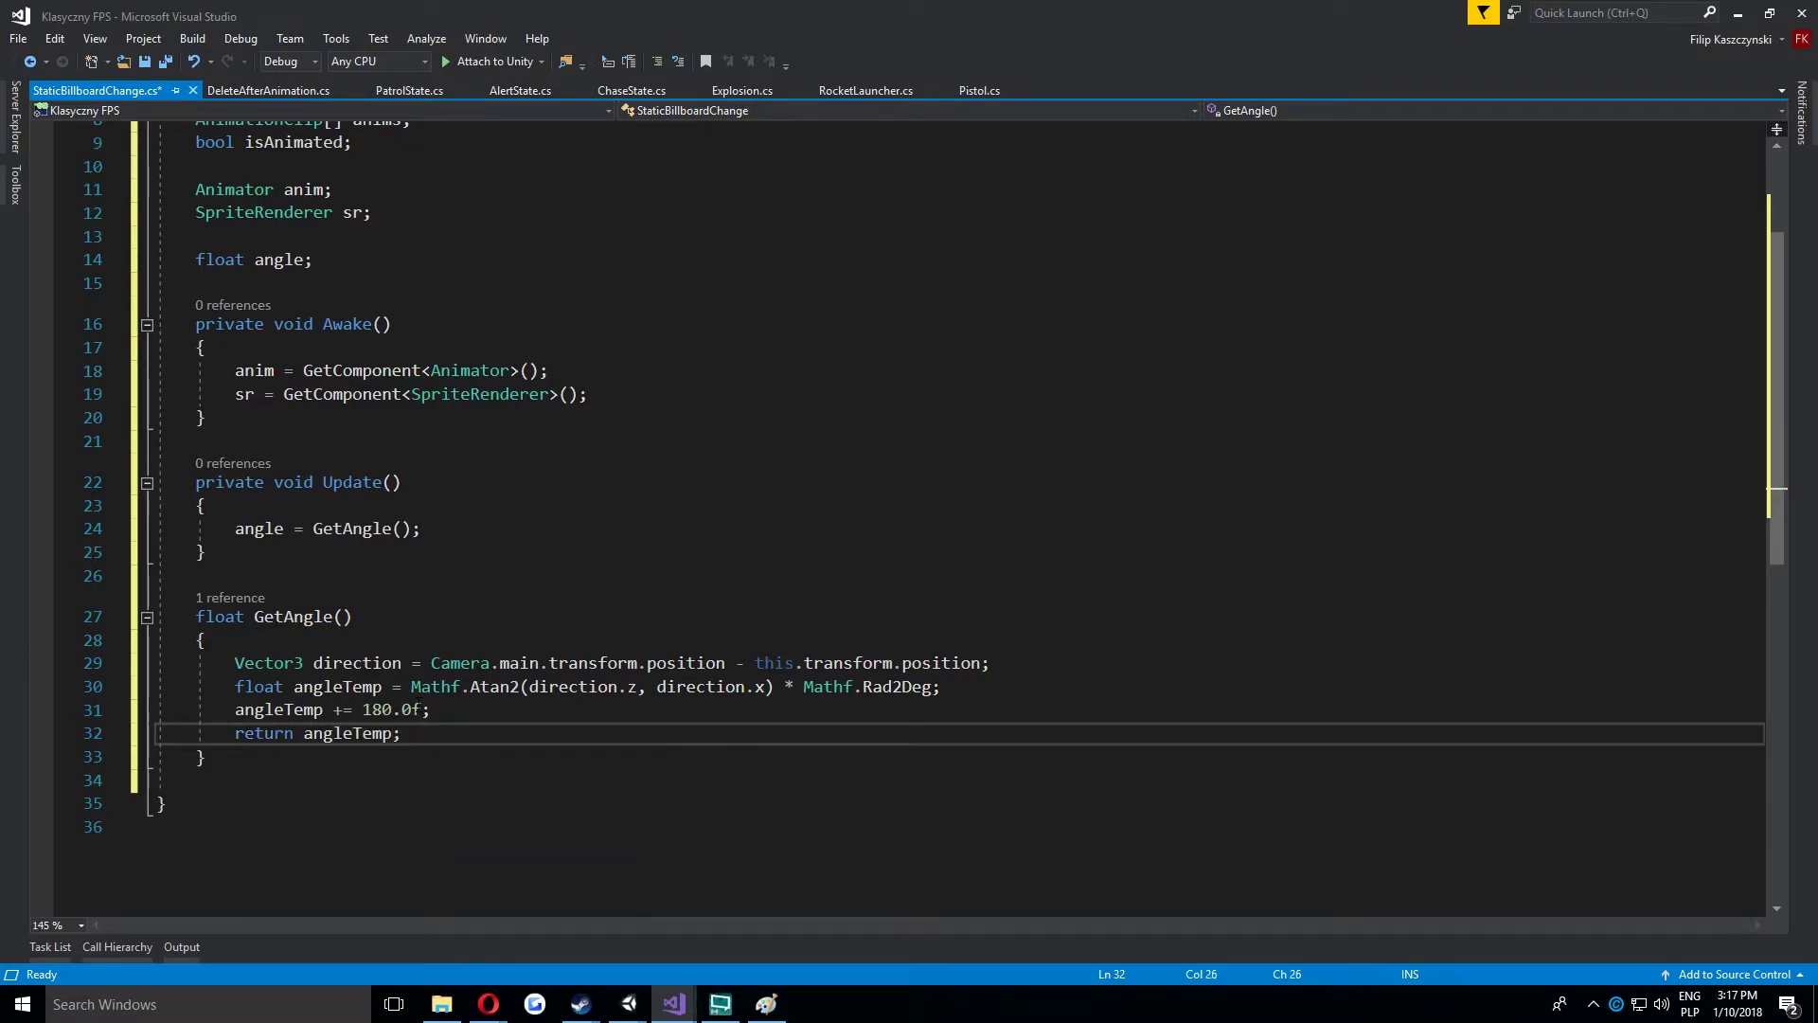
Open a blank line below 'angle = GetAngle();' in Update.
{"action": "left_click", "coordinate": [275, 533]}
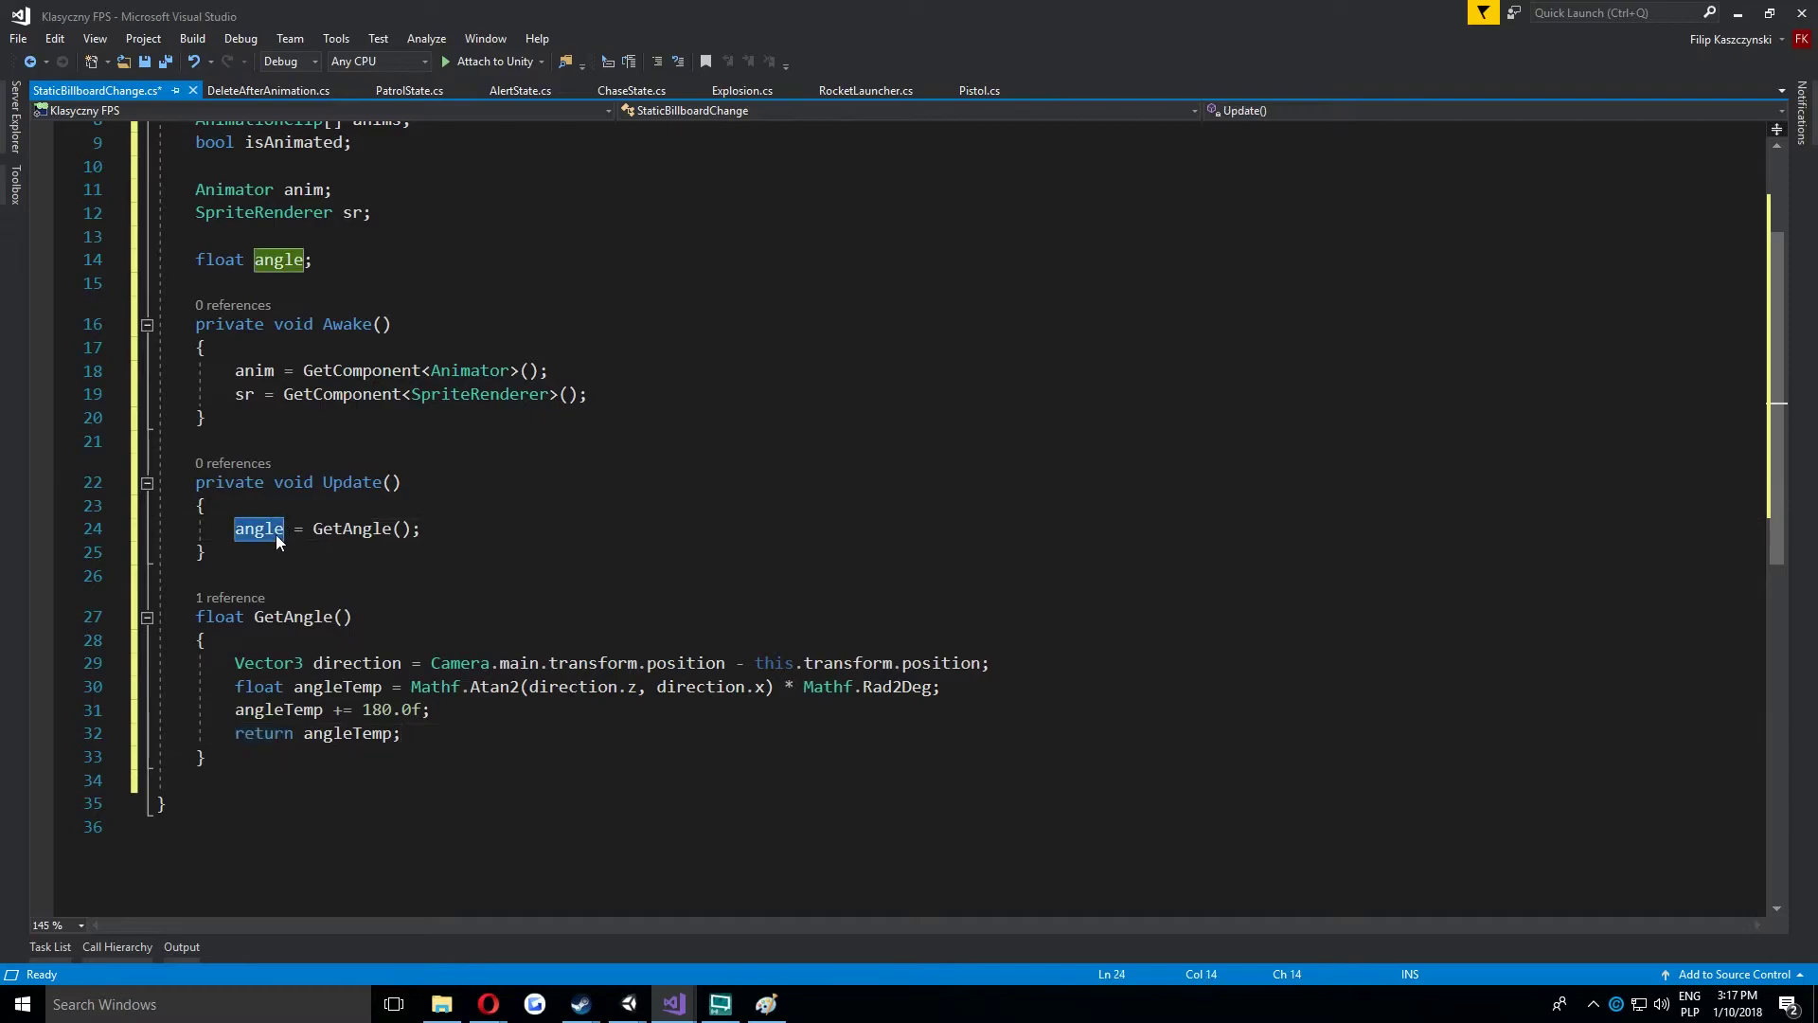
{"action": "left_click", "coordinate": [443, 527]}
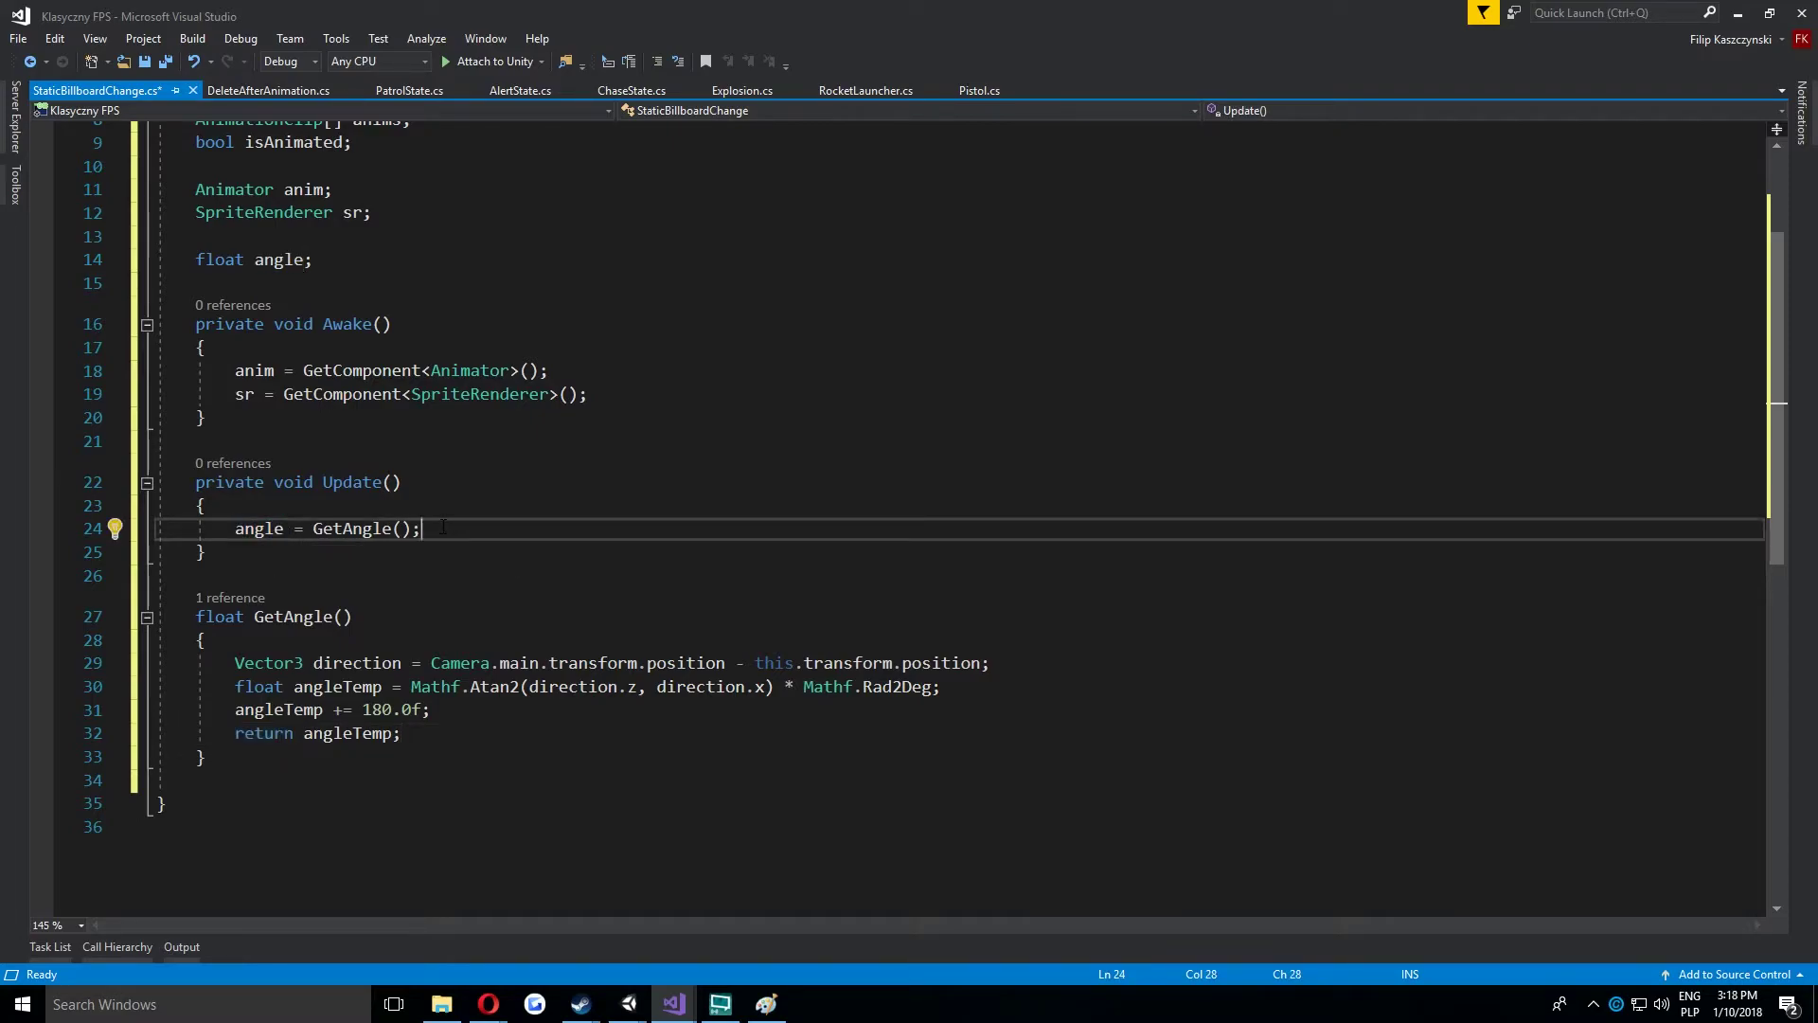
{"action": "key", "text": "Return"}
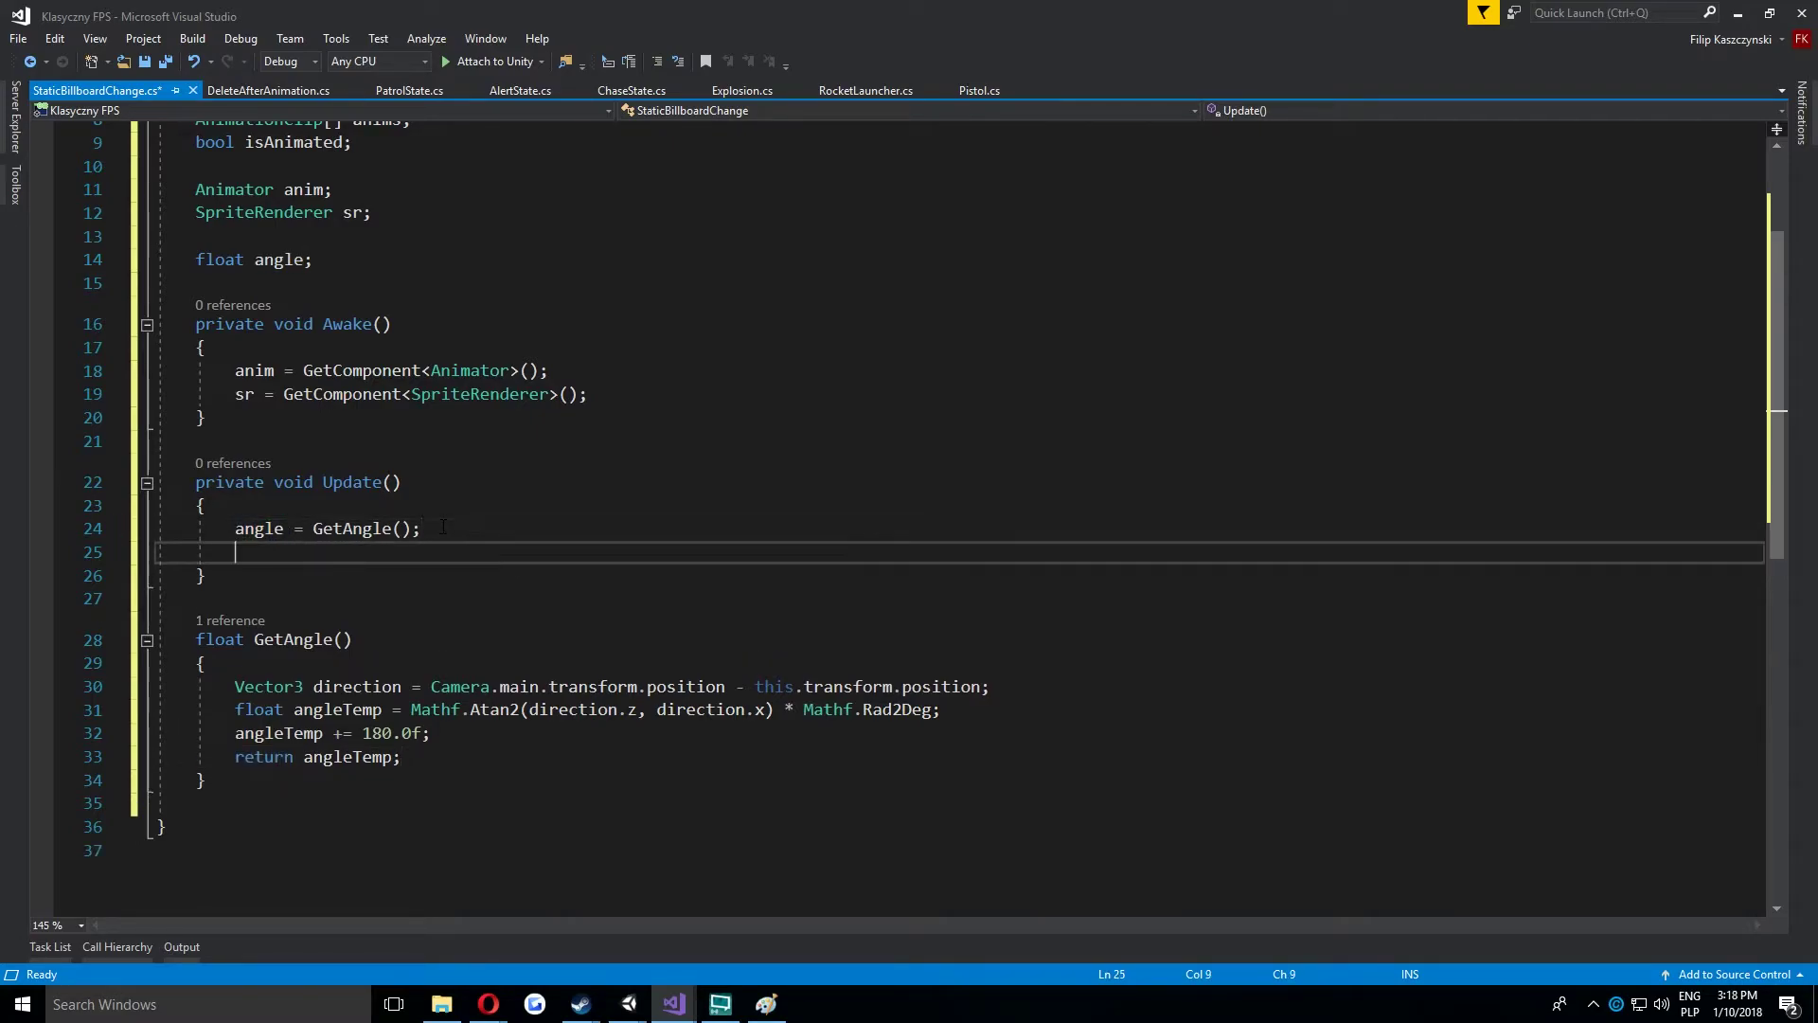
Write 'if (angle >= 225.0f && angle <= 315.0f)' in Update with a blank line for its body.
{"action": "key", "text": "Return"}
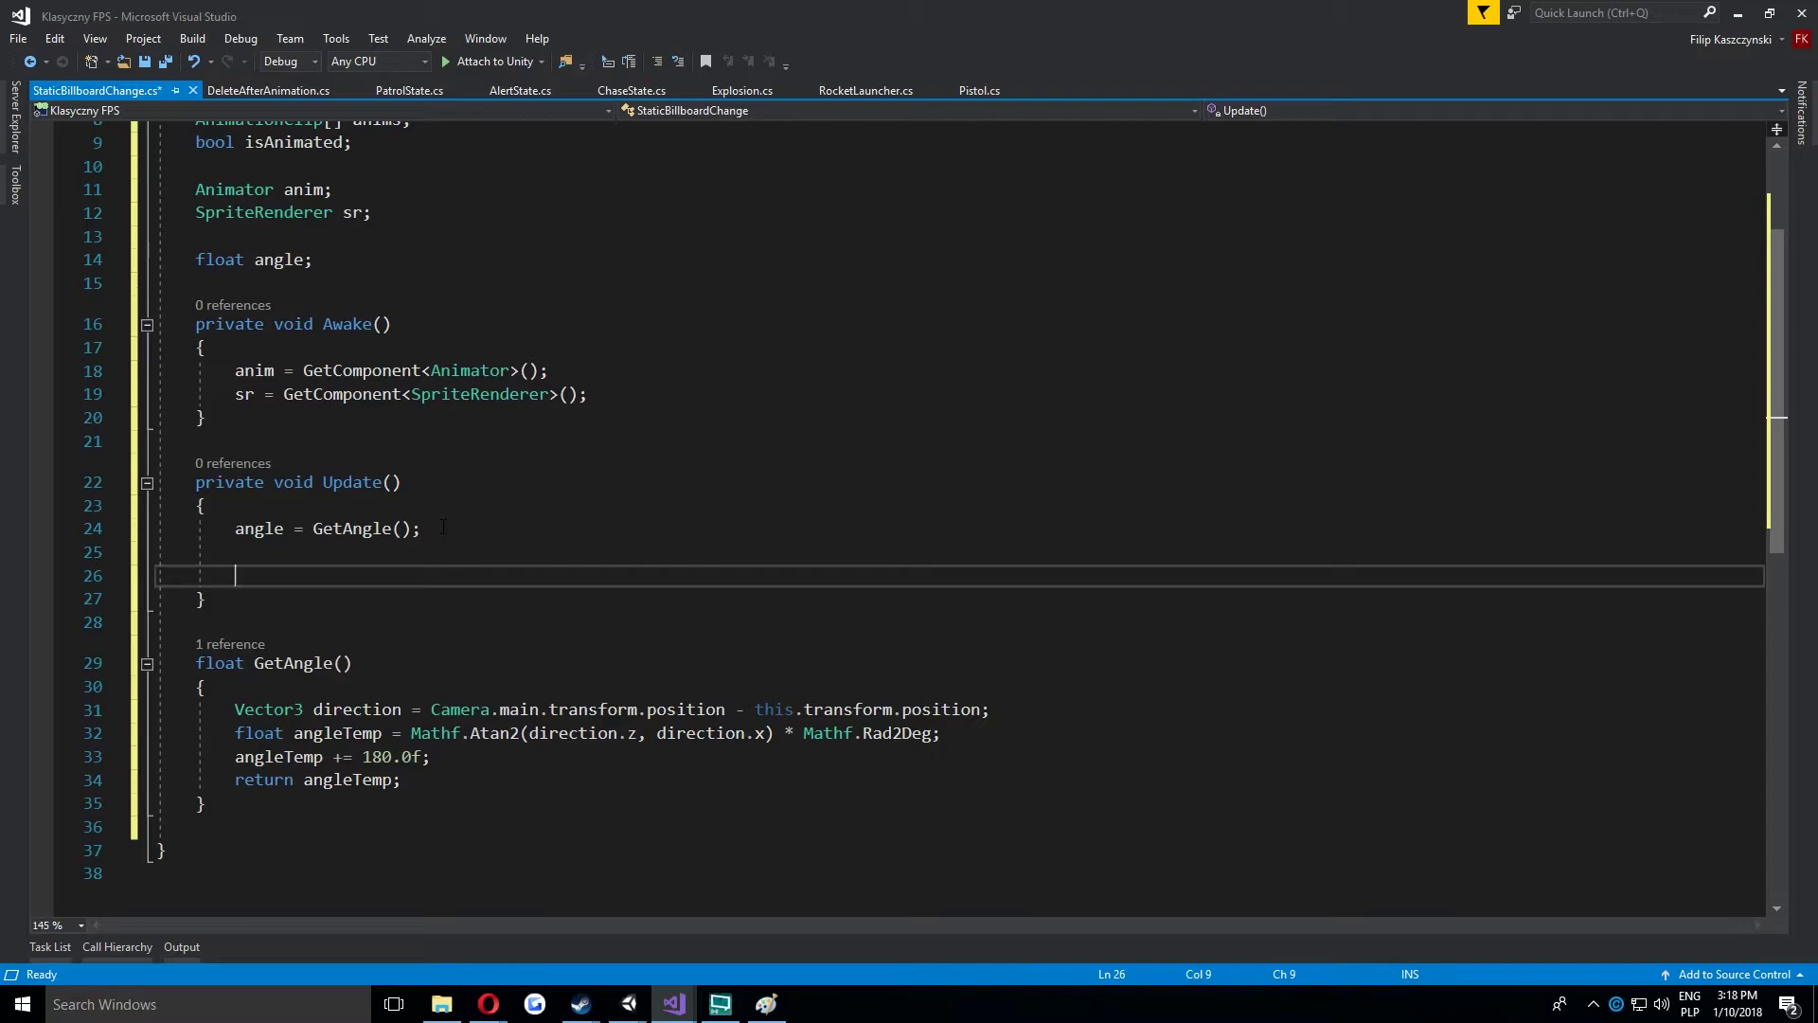
{"action": "type", "text": "if (angle "}
{"action": "type", "text": ">= 225.0f "}
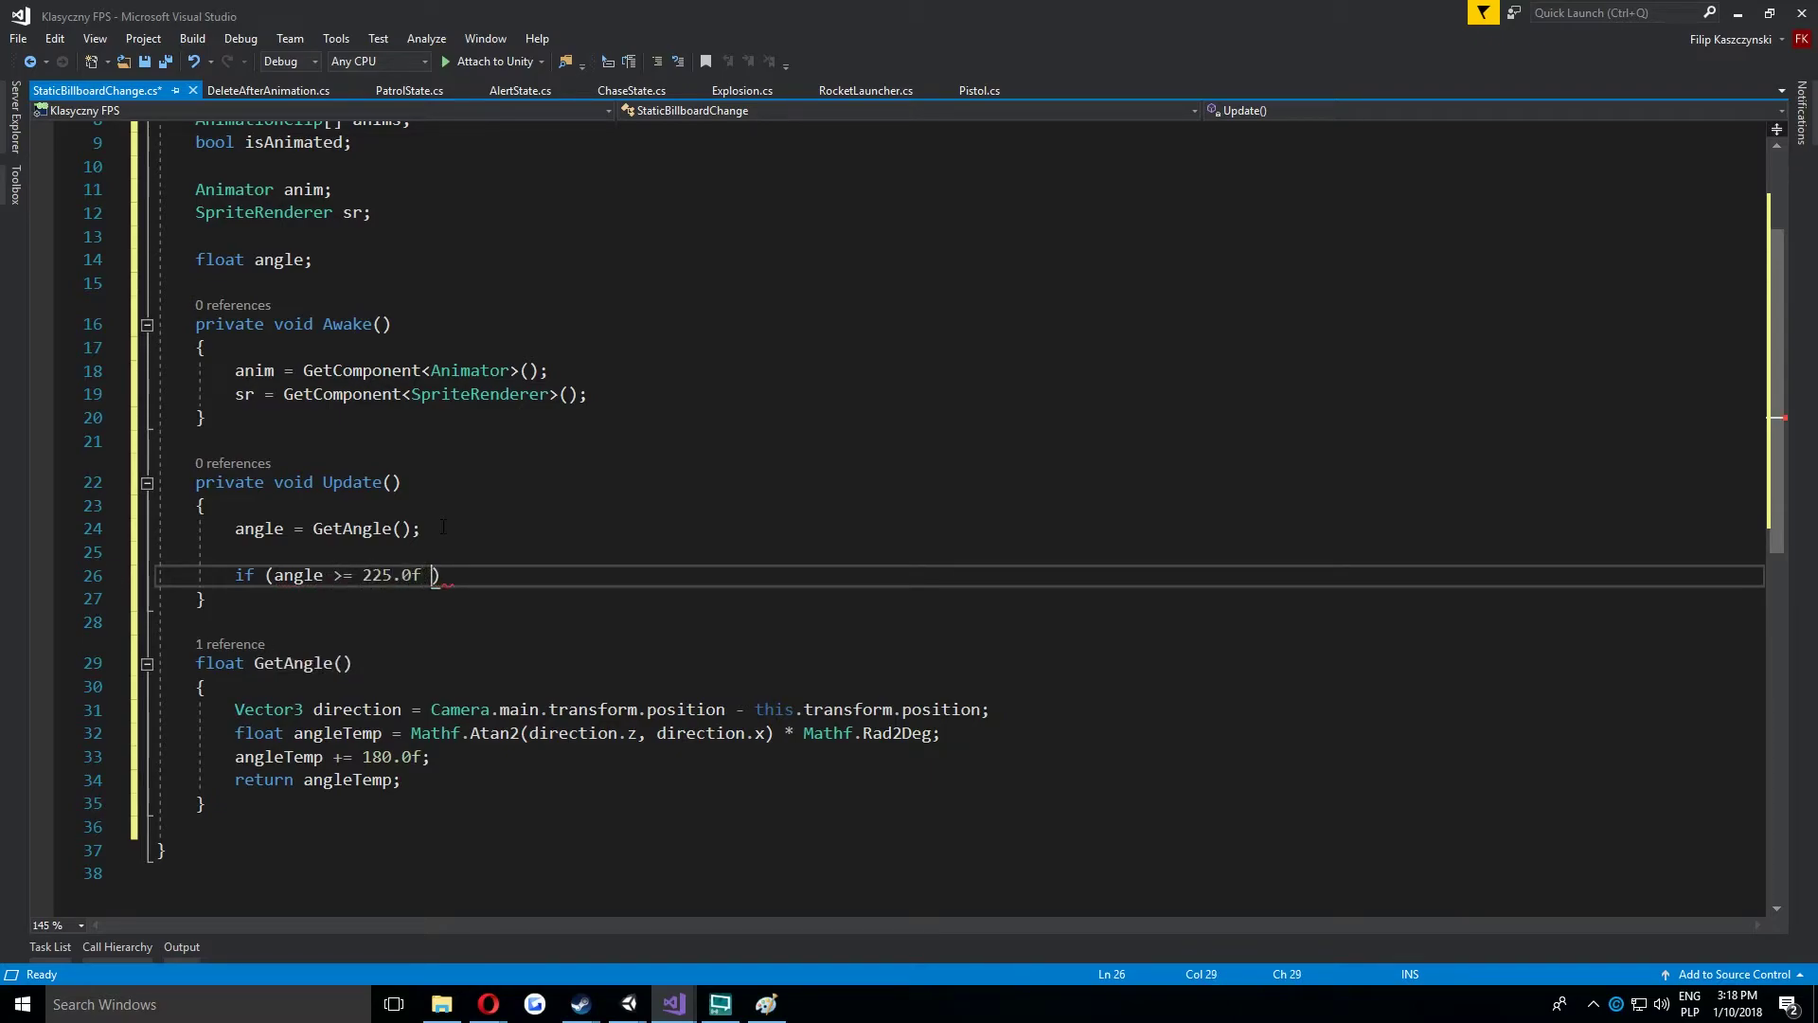
{"action": "type", "text": "&& "}
{"action": "type", "text": "angle <= 315.0f)"}
{"action": "key", "text": "Return"}
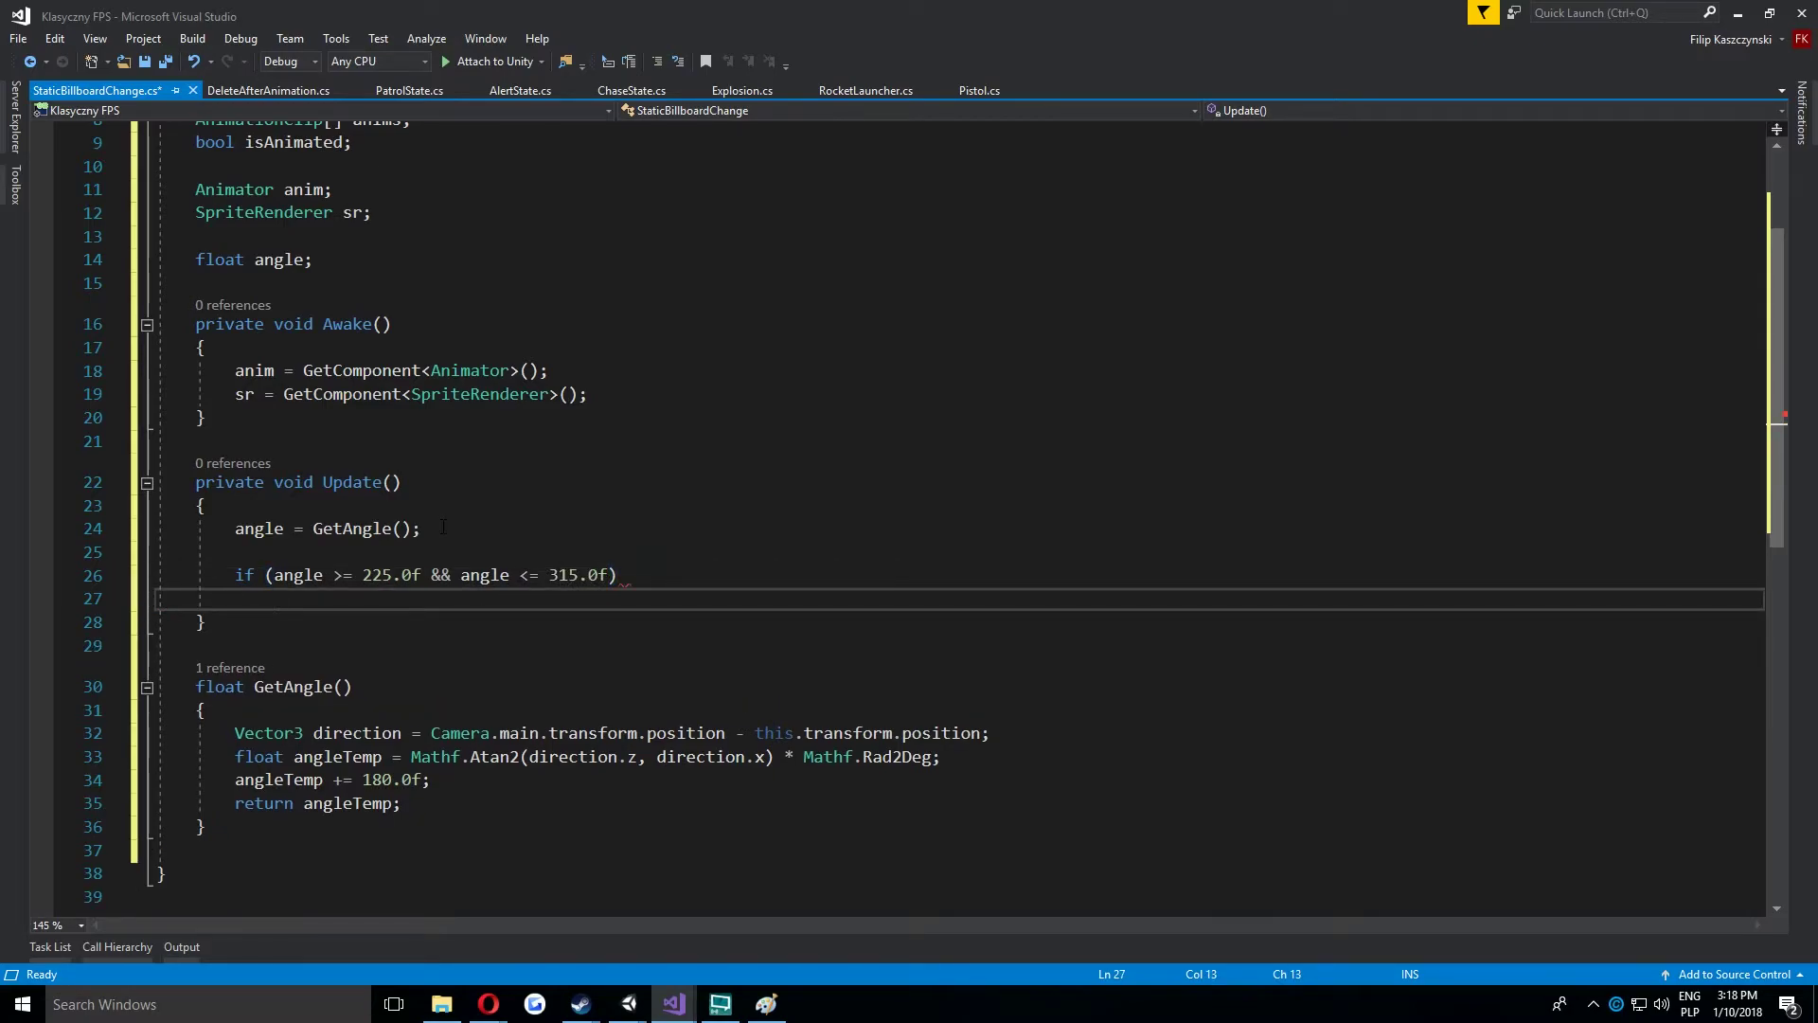
{"action": "scroll", "coordinate": [443, 527], "scroll_direction": "up", "scroll_amount": 3}
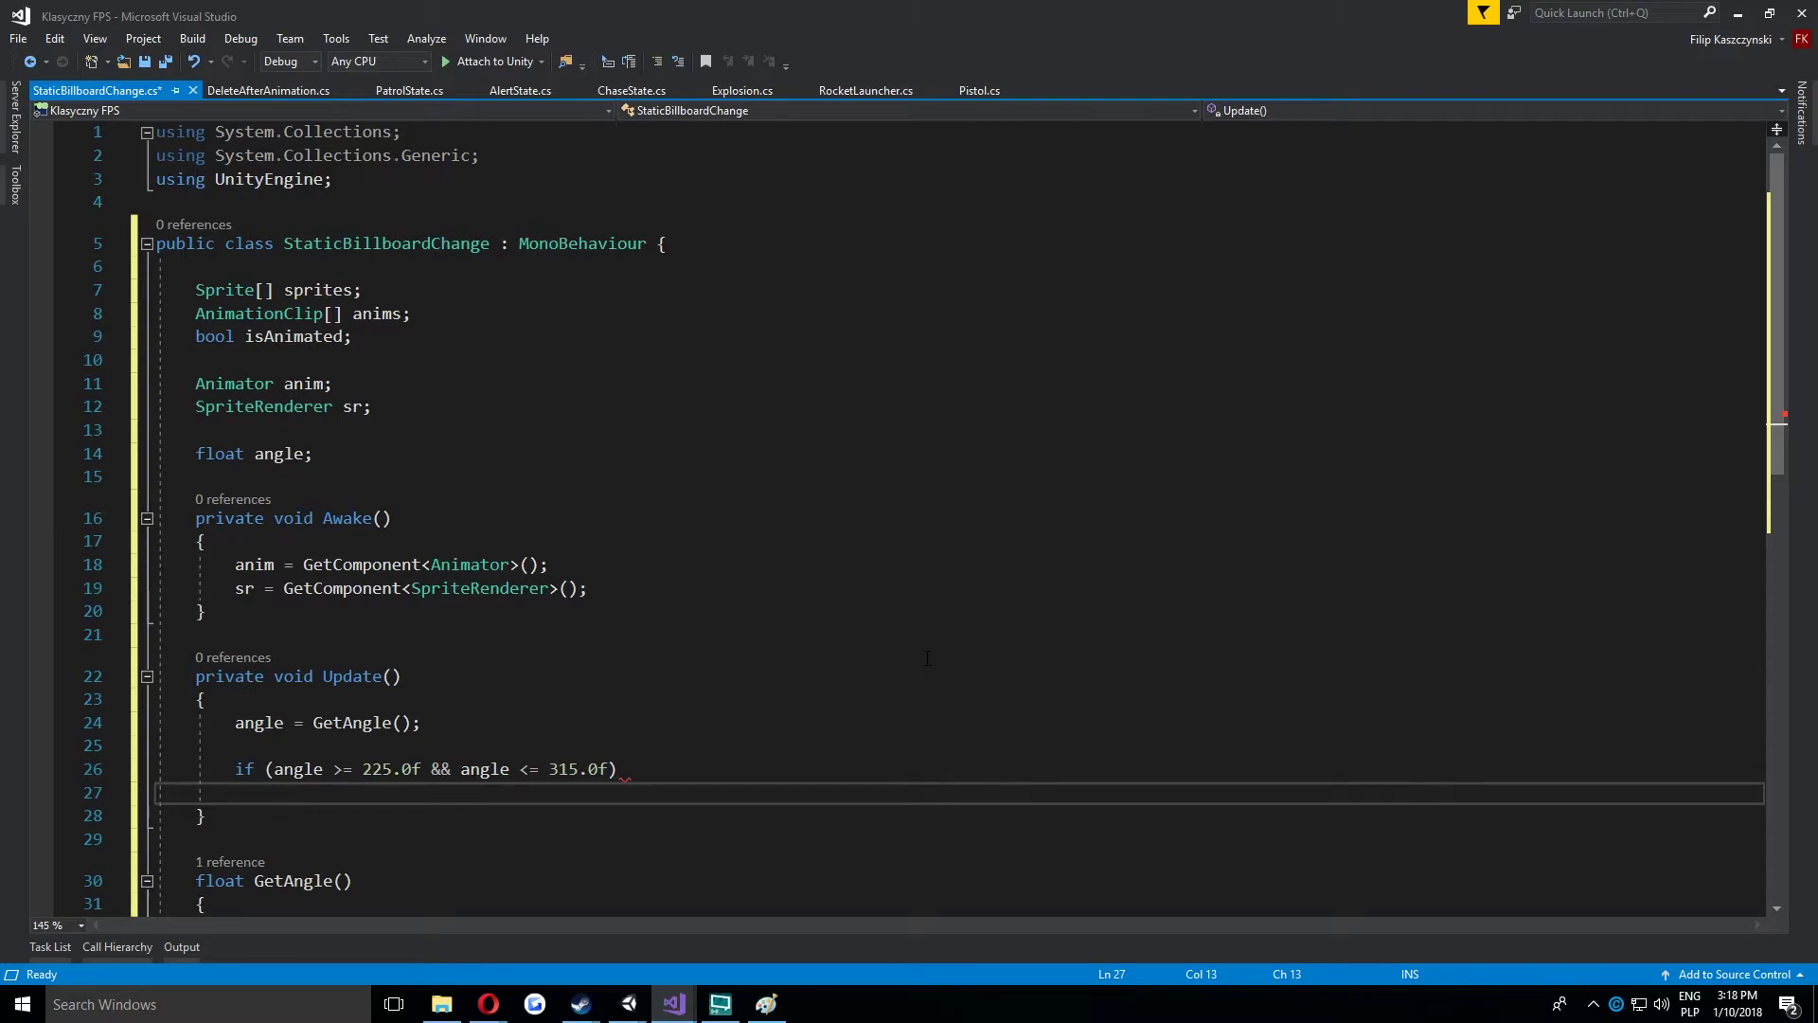
{"action": "scroll", "coordinate": [927, 657], "scroll_direction": "down", "scroll_amount": 4}
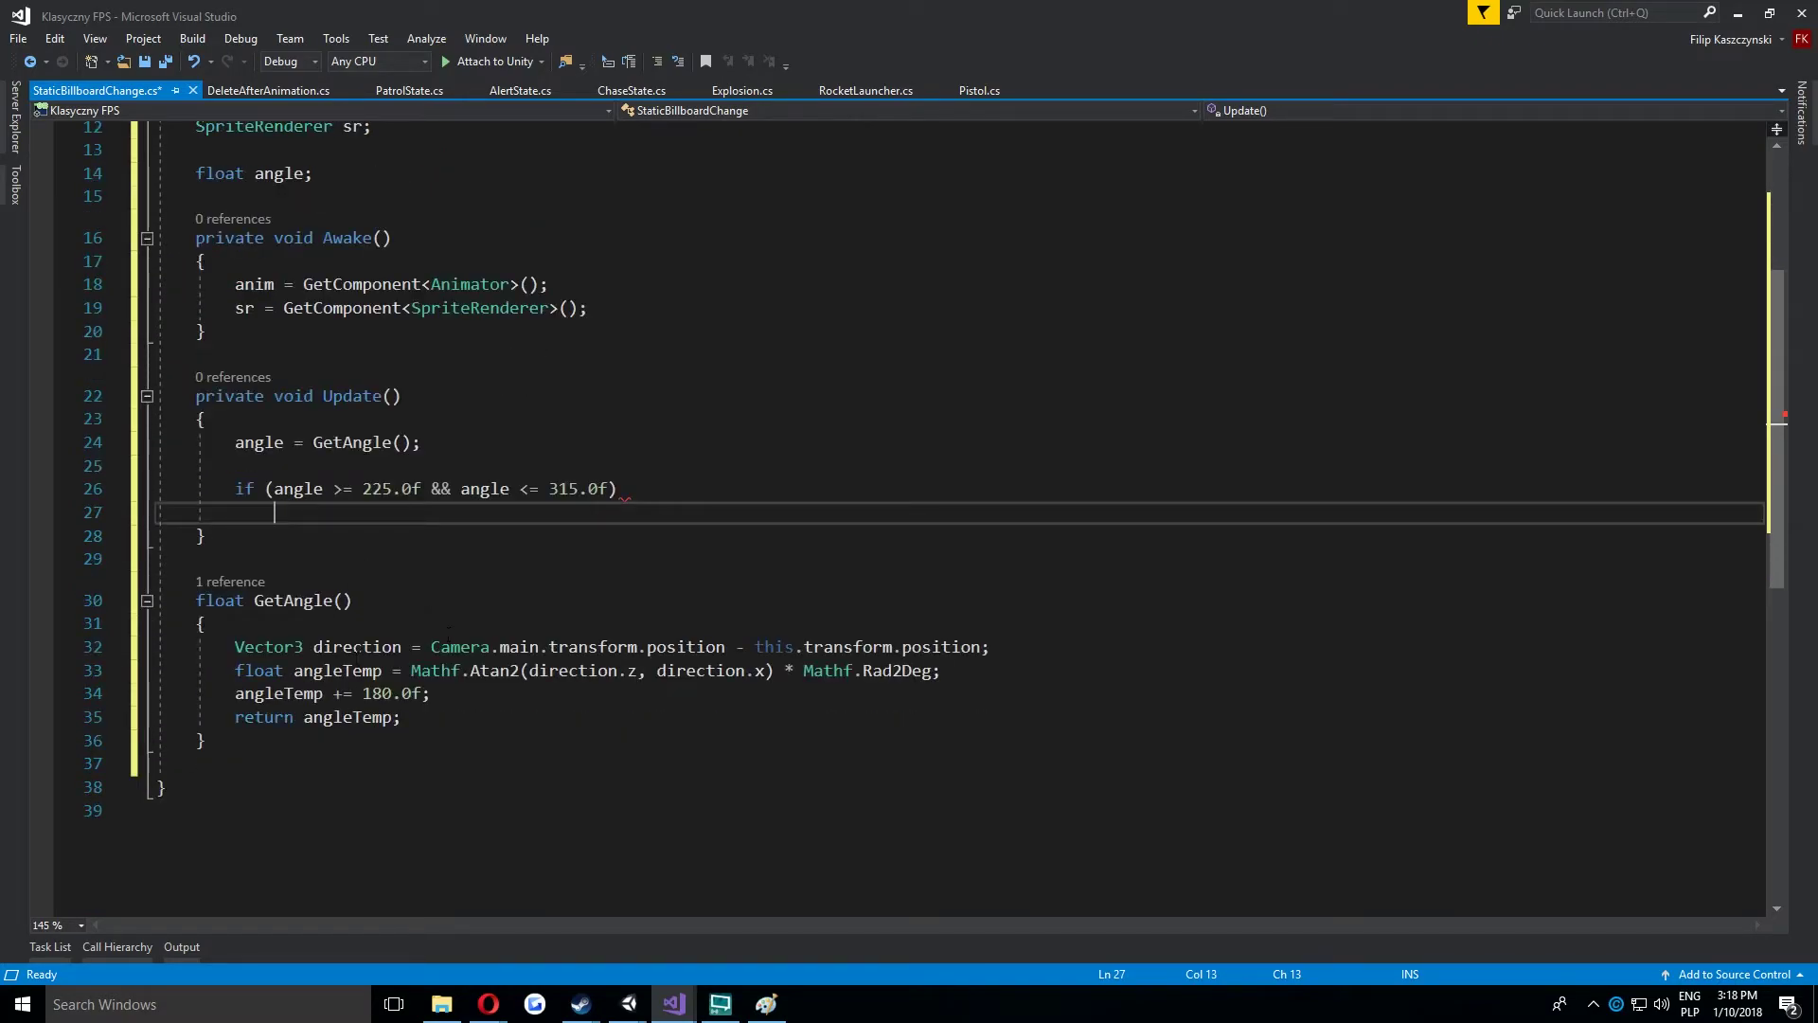
{"action": "left_click", "coordinate": [318, 535]}
Declare 'void ChangeSprite(int index)' below Update and begin an 'if (isAnimated)' check.
{"action": "key", "text": "Return"}
{"action": "key", "text": "Return"}
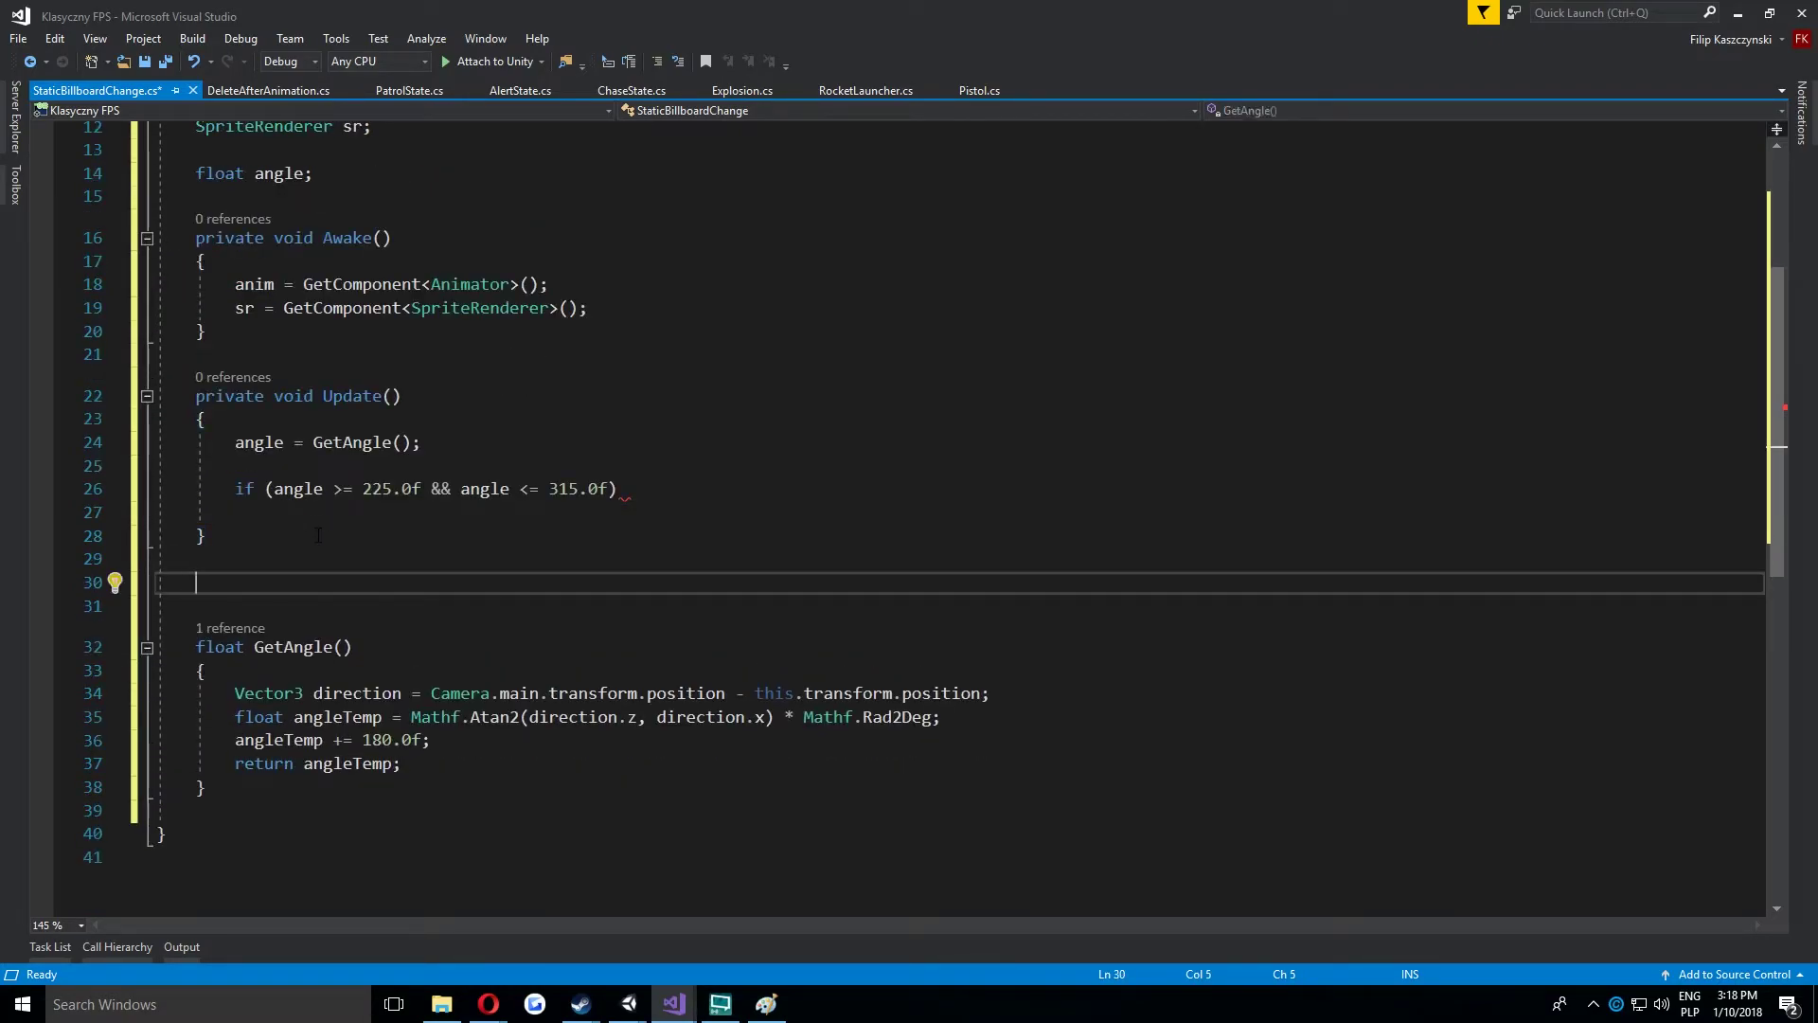
{"action": "type", "text": "void Change"}
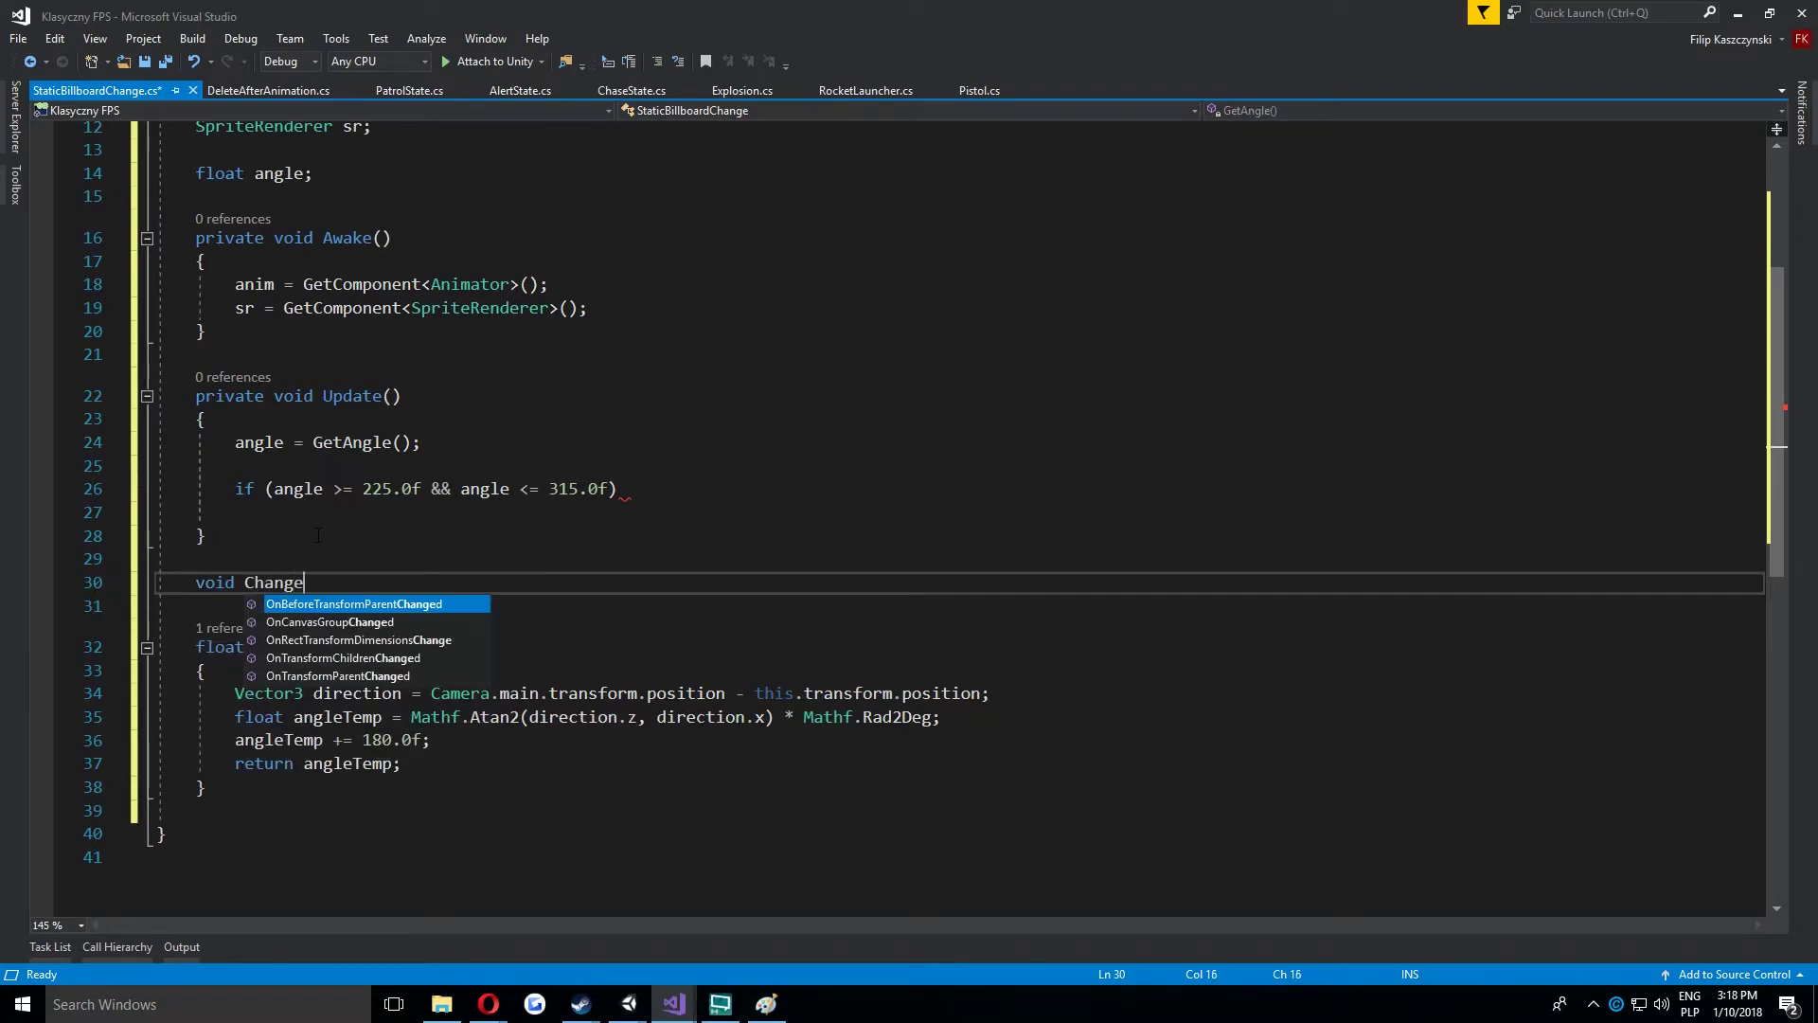
{"action": "type", "text": "Sprite"}
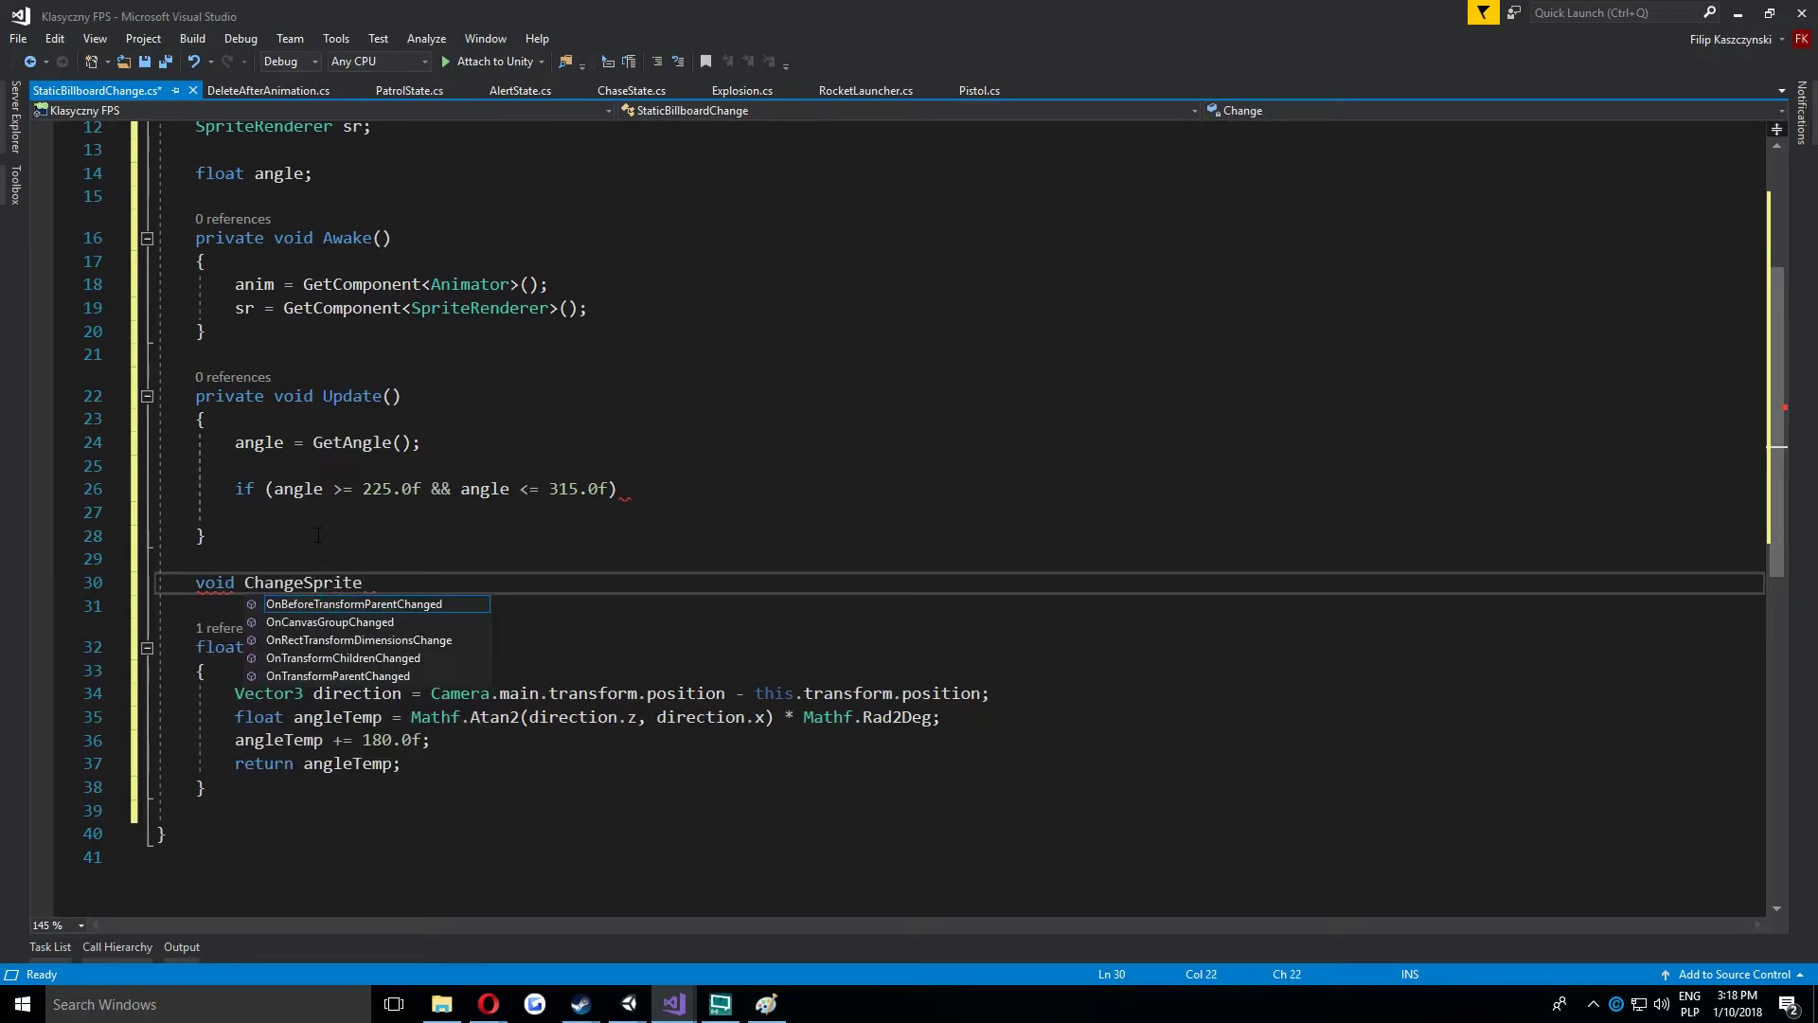
{"action": "type", "text": "(int index) {"}
{"action": "key", "text": "Return"}
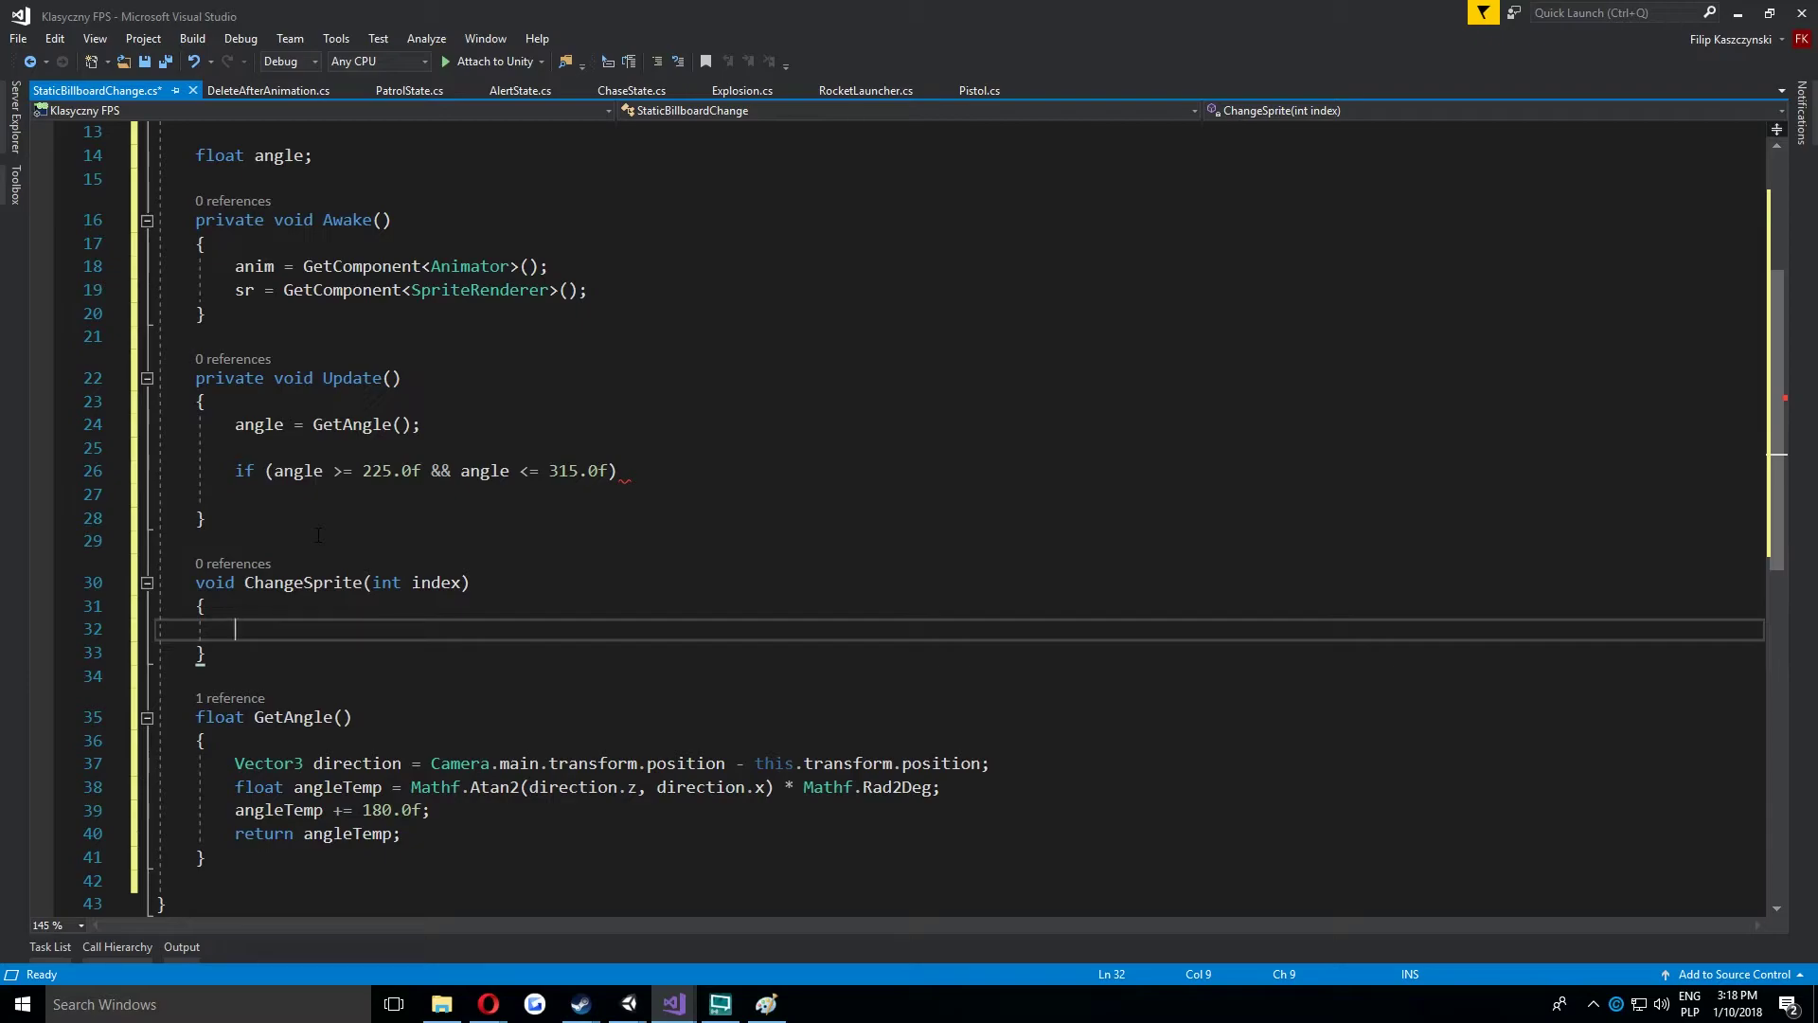
{"action": "type", "text": "if(isAnimated"}
{"action": "key", "text": "Return"}
{"action": "scroll", "coordinate": [810, 518], "scroll_direction": "down", "scroll_amount": 1}
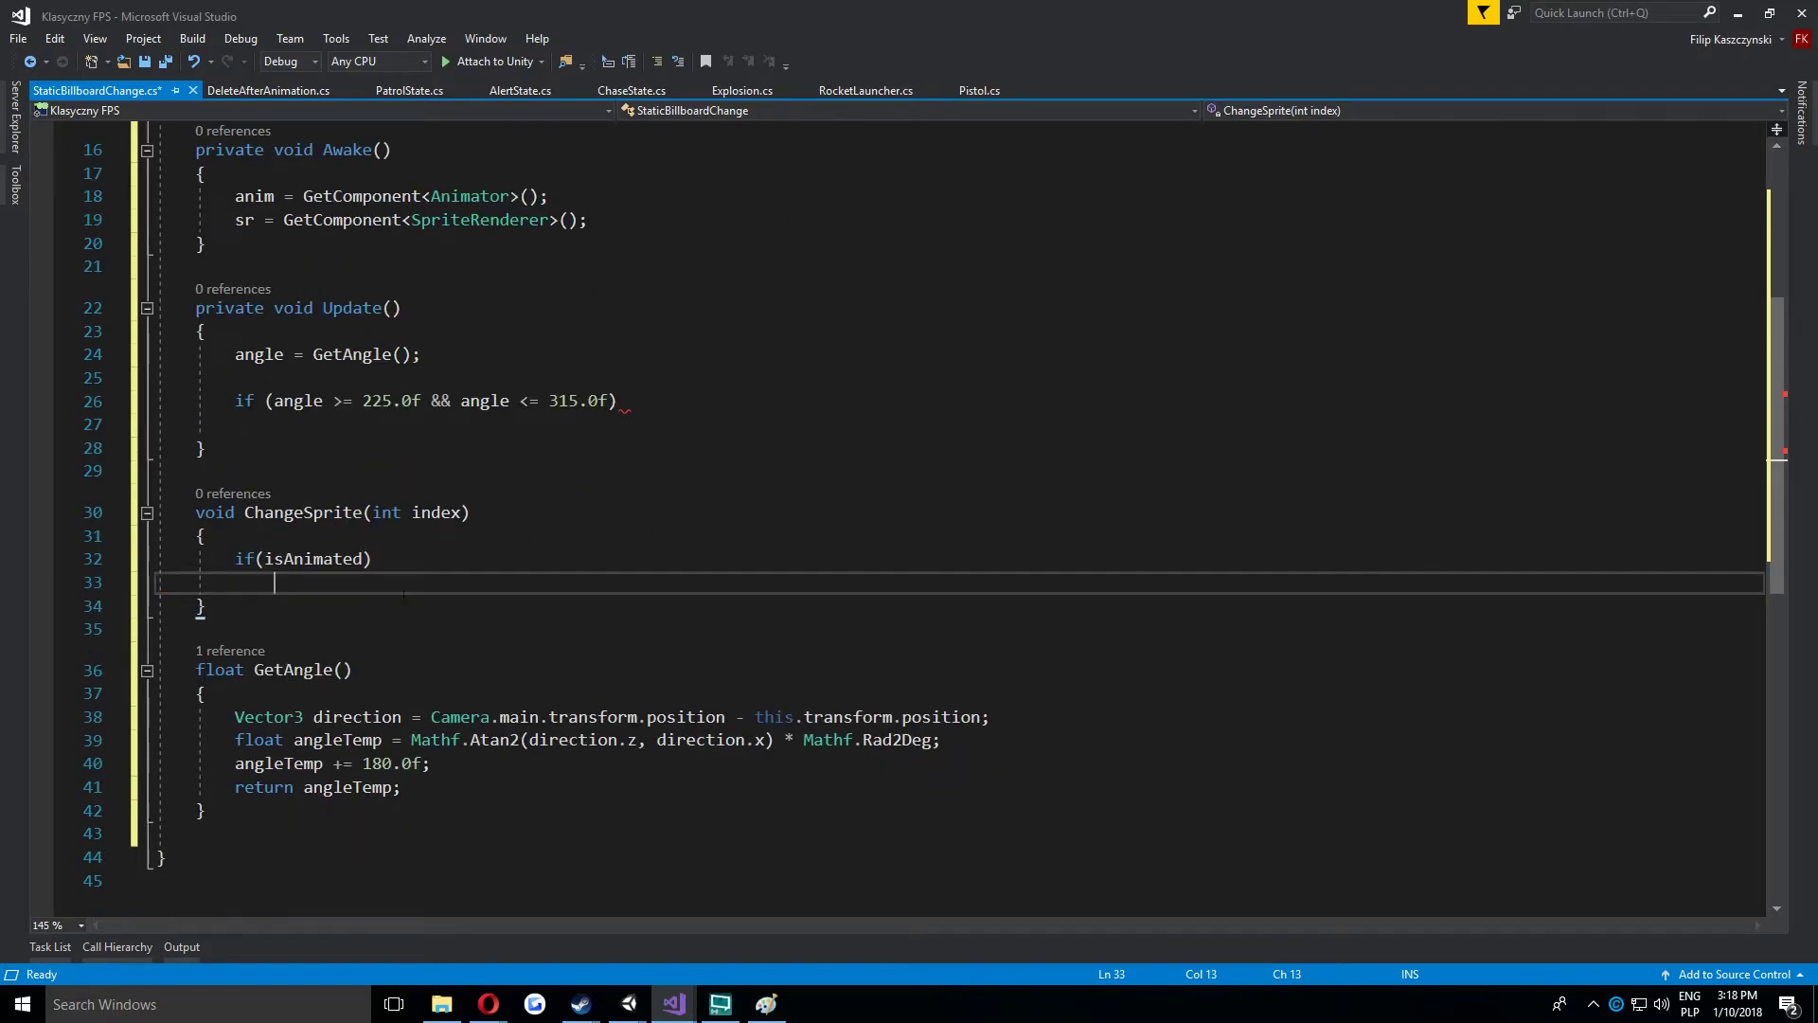
Make the animated branch call anim.Play(anims[index].name);.
{"action": "type", "text": "ani"}
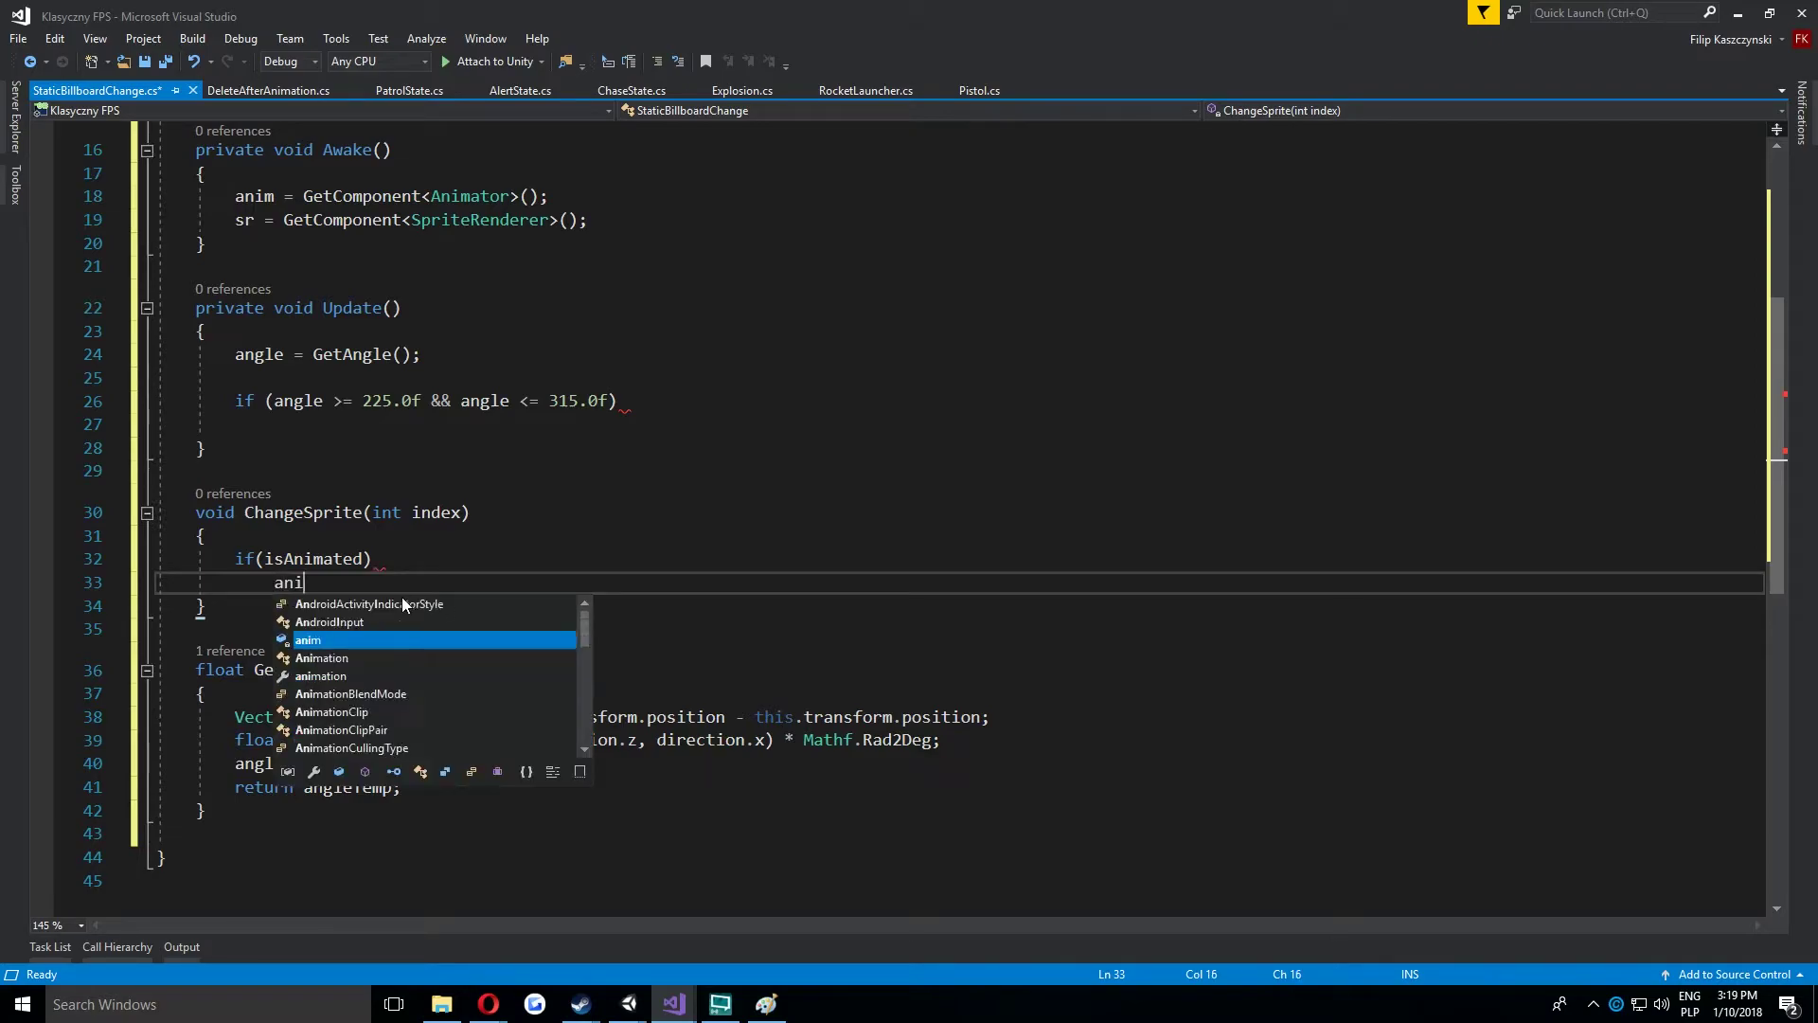
{"action": "type", "text": "m."}
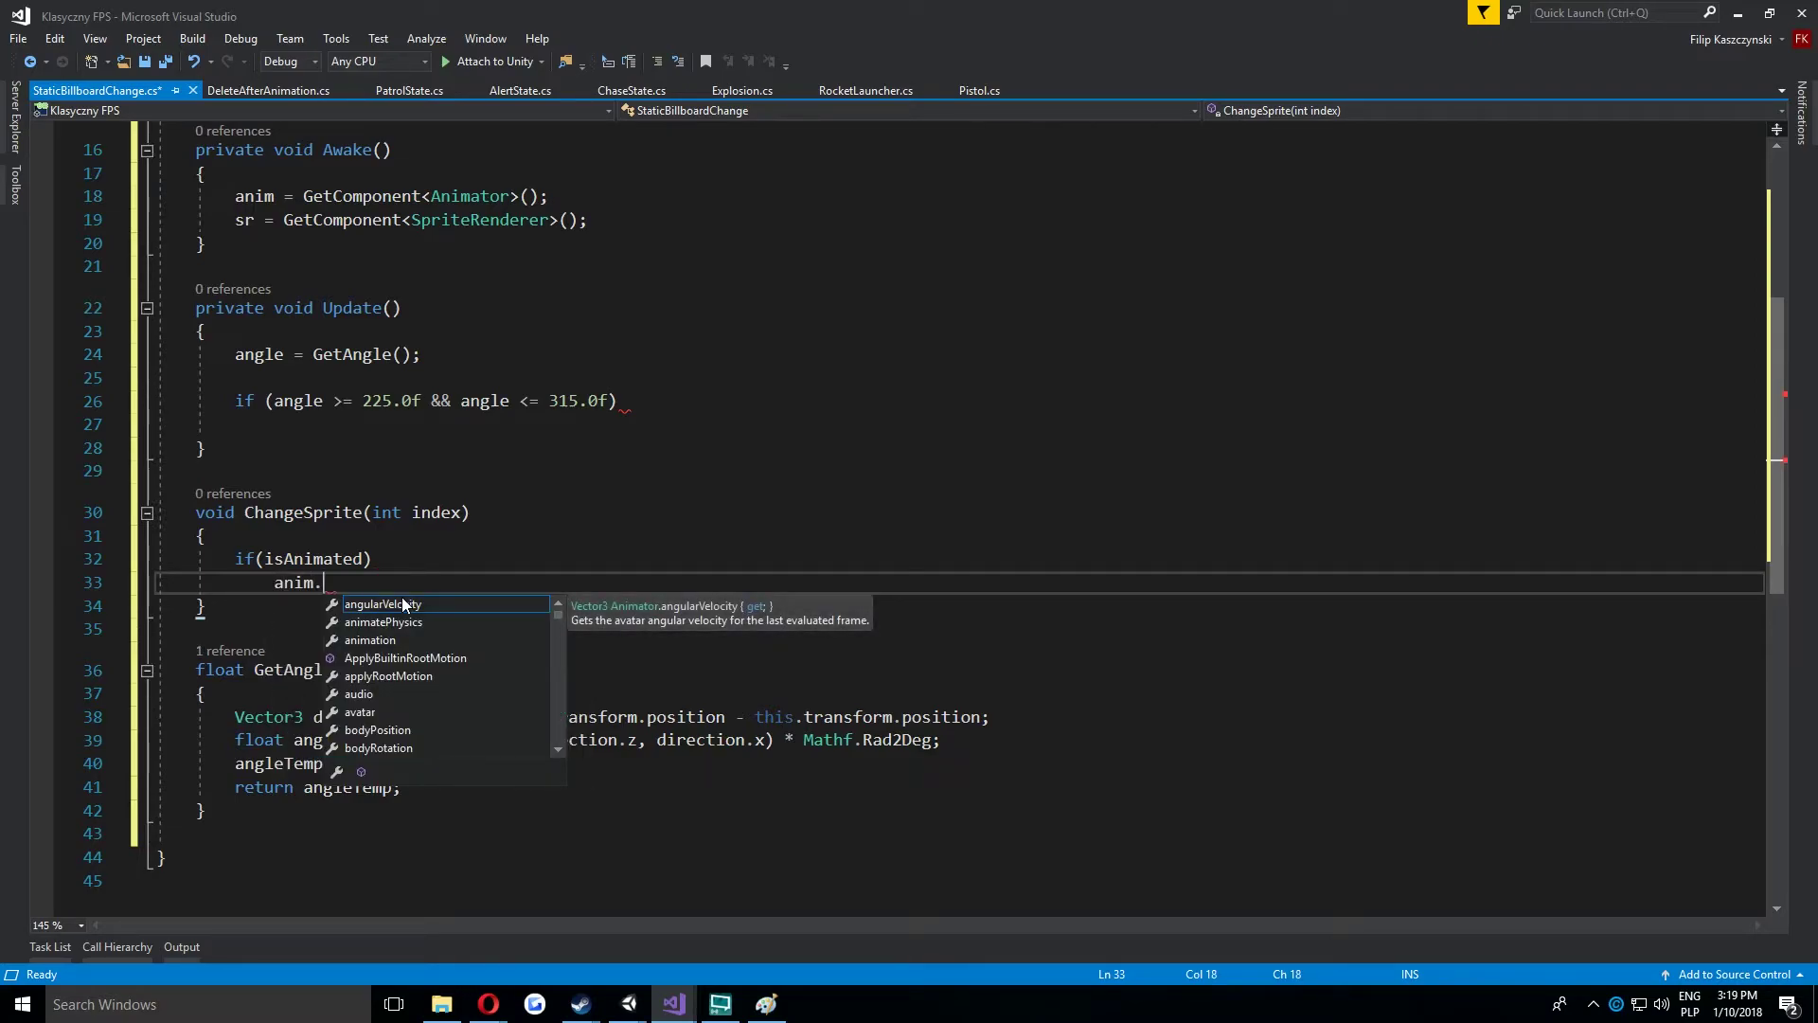
{"action": "type", "text": "Pla"}
{"action": "key", "text": "Tab"}
{"action": "type", "text": "("}
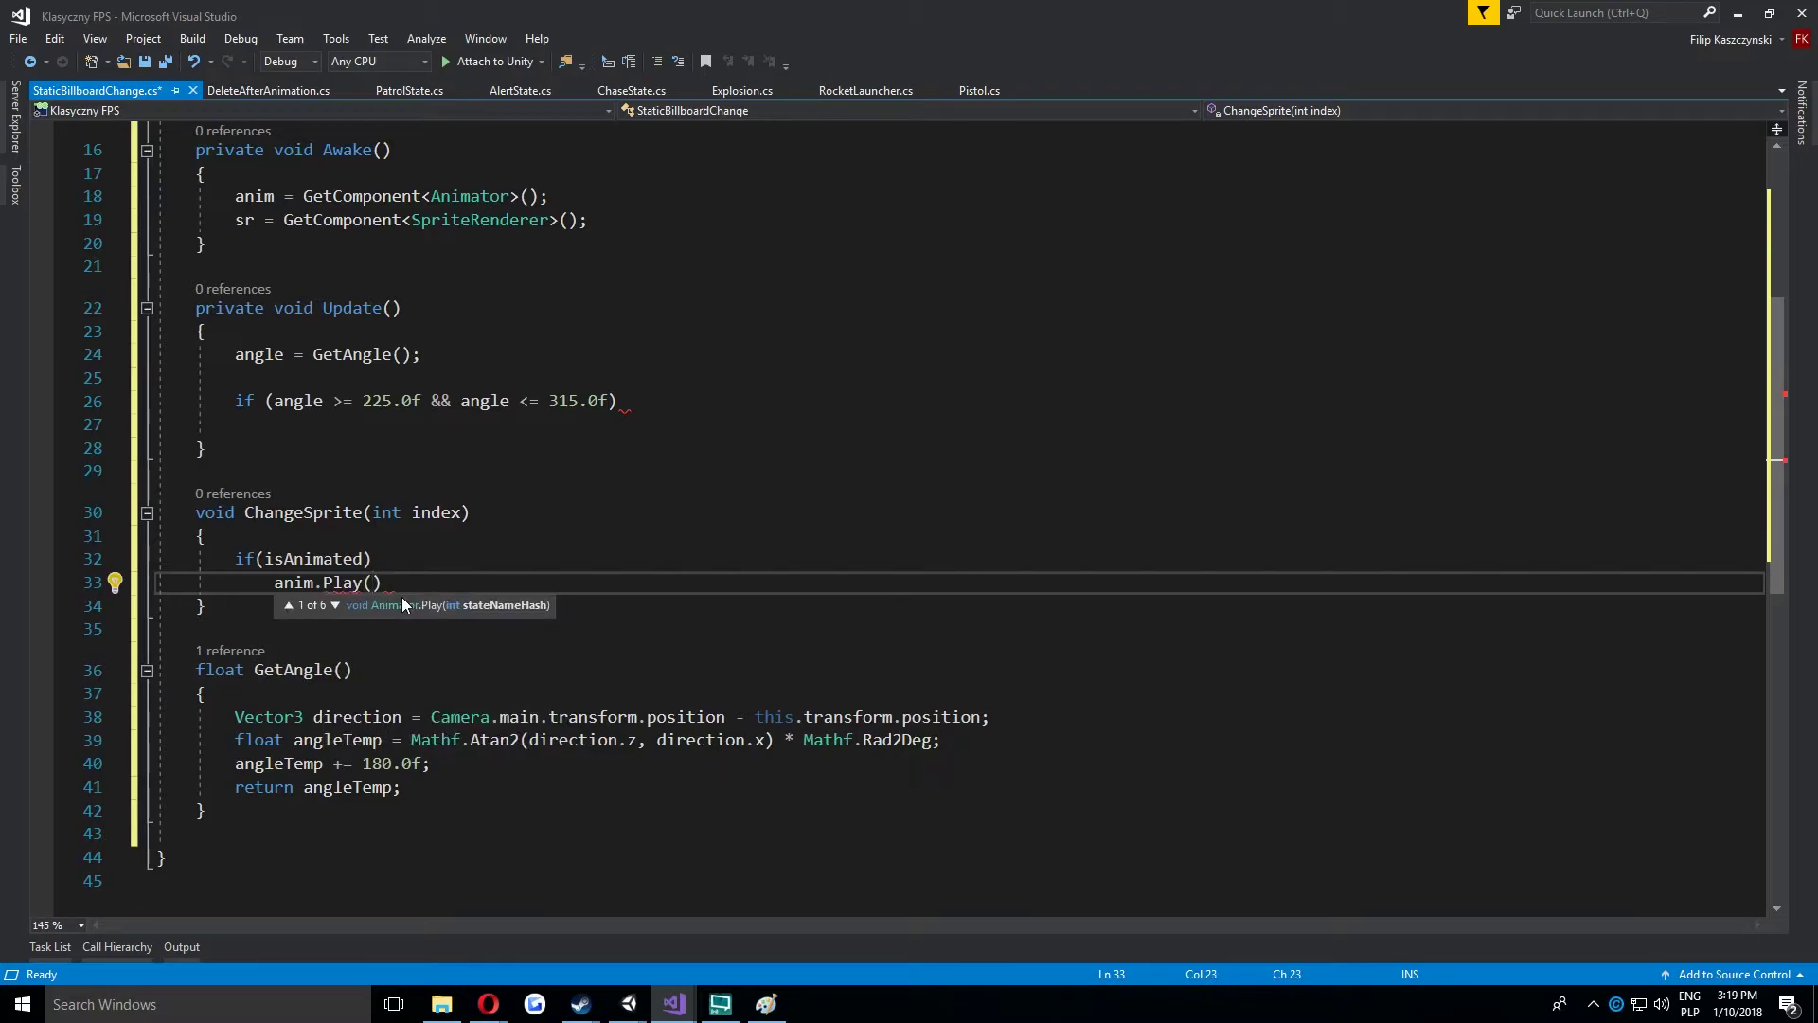
{"action": "type", "text": "anims["}
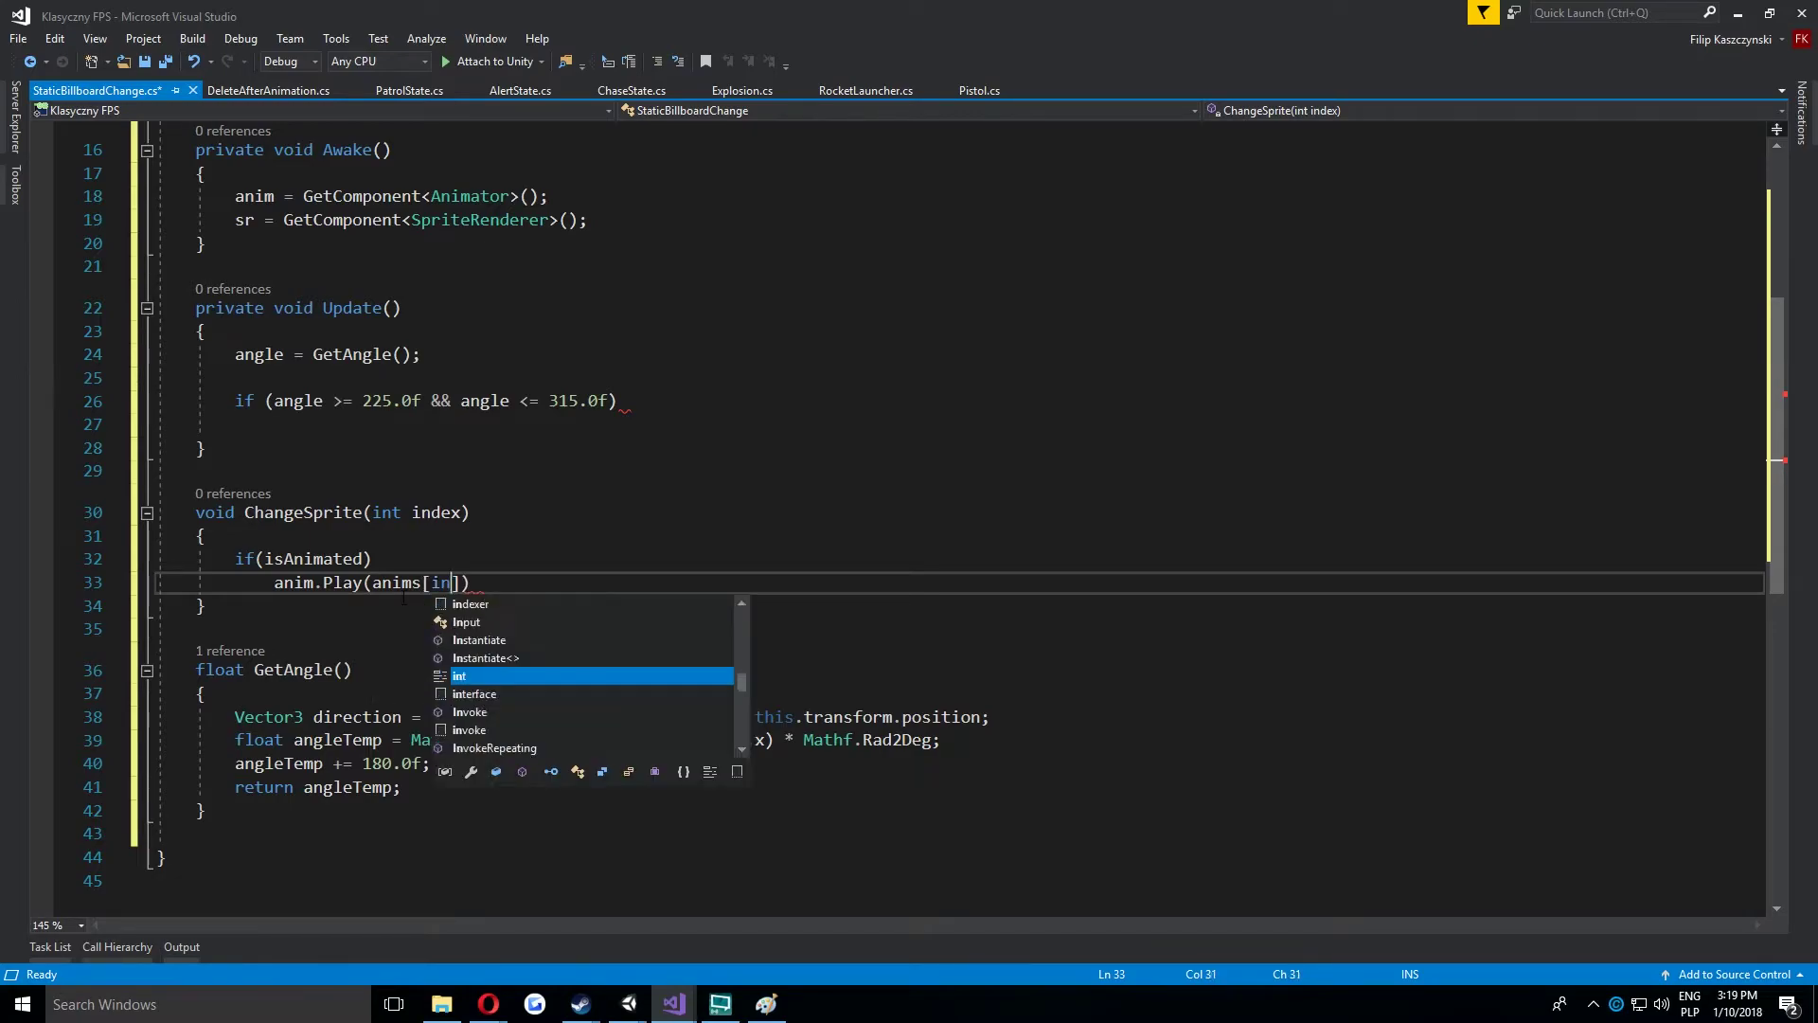
{"action": "type", "text": "index]."}
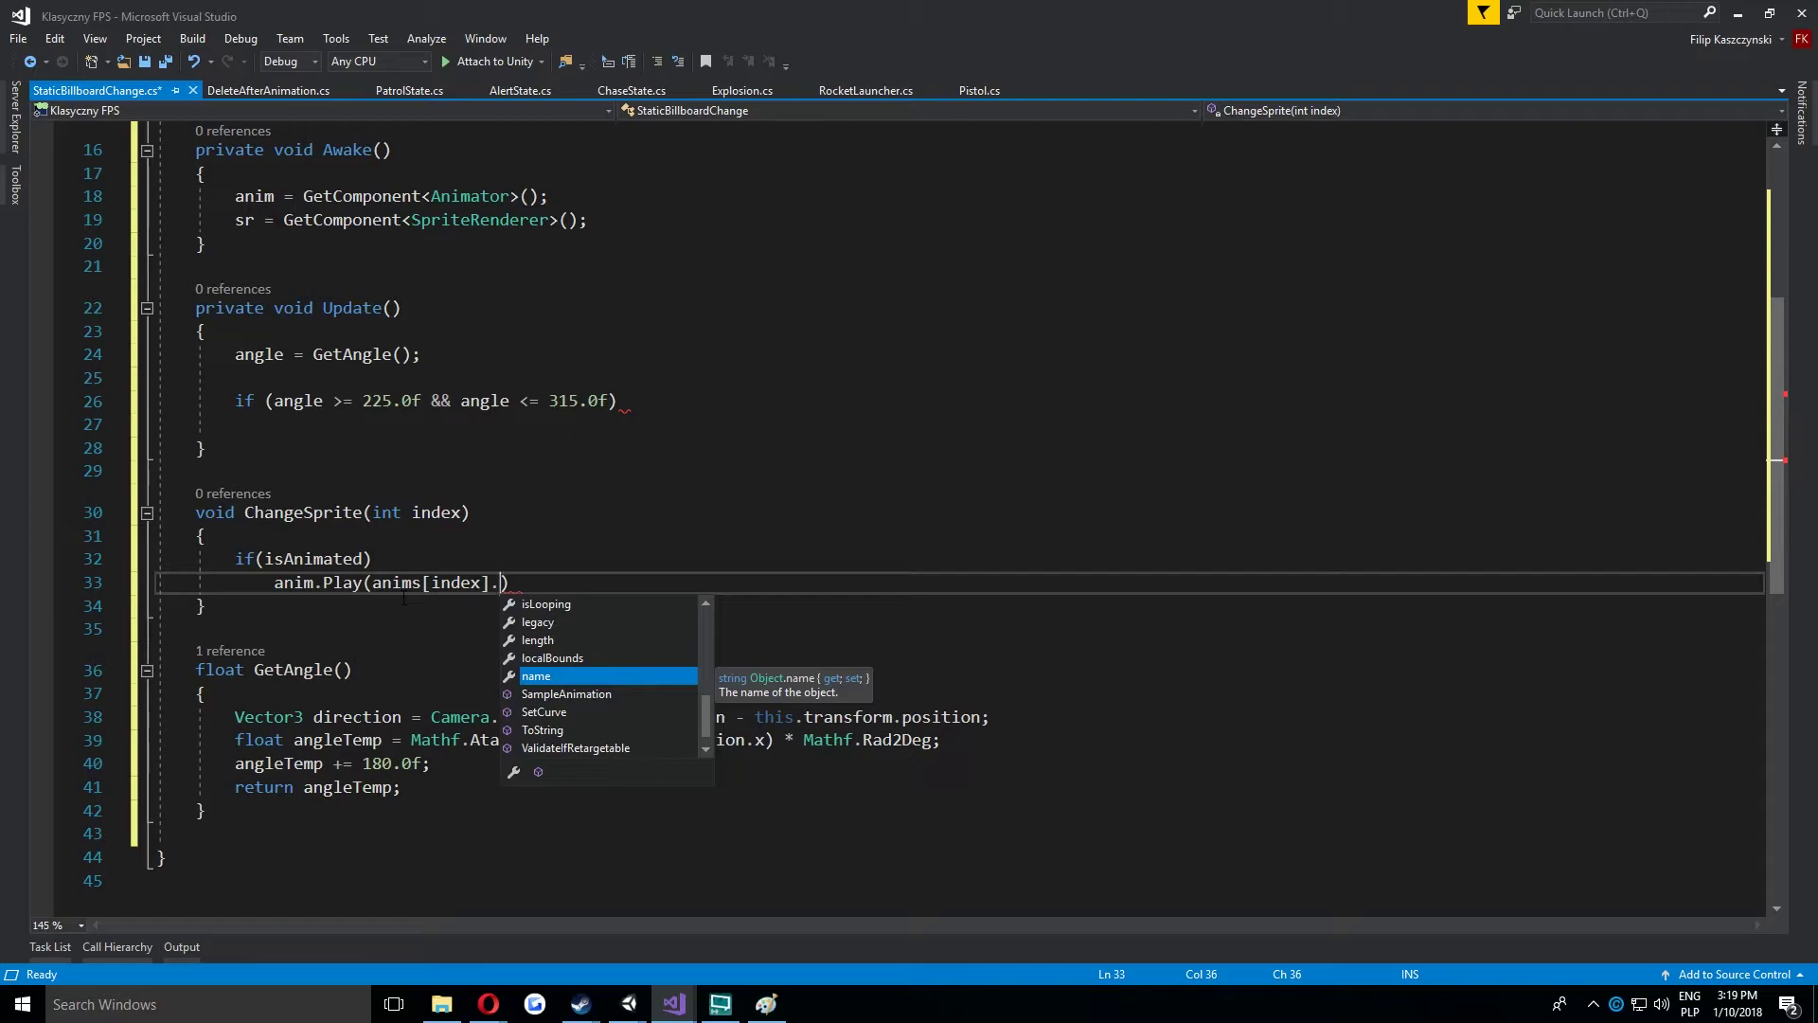
{"action": "key", "text": "Tab"}
{"action": "key", "text": "End"}
{"action": "type", "text": ";"}
Add an else branch setting sr.sprite = sprites[index]; and save the script.
{"action": "key", "text": "Return"}
{"action": "type", "text": "e"}
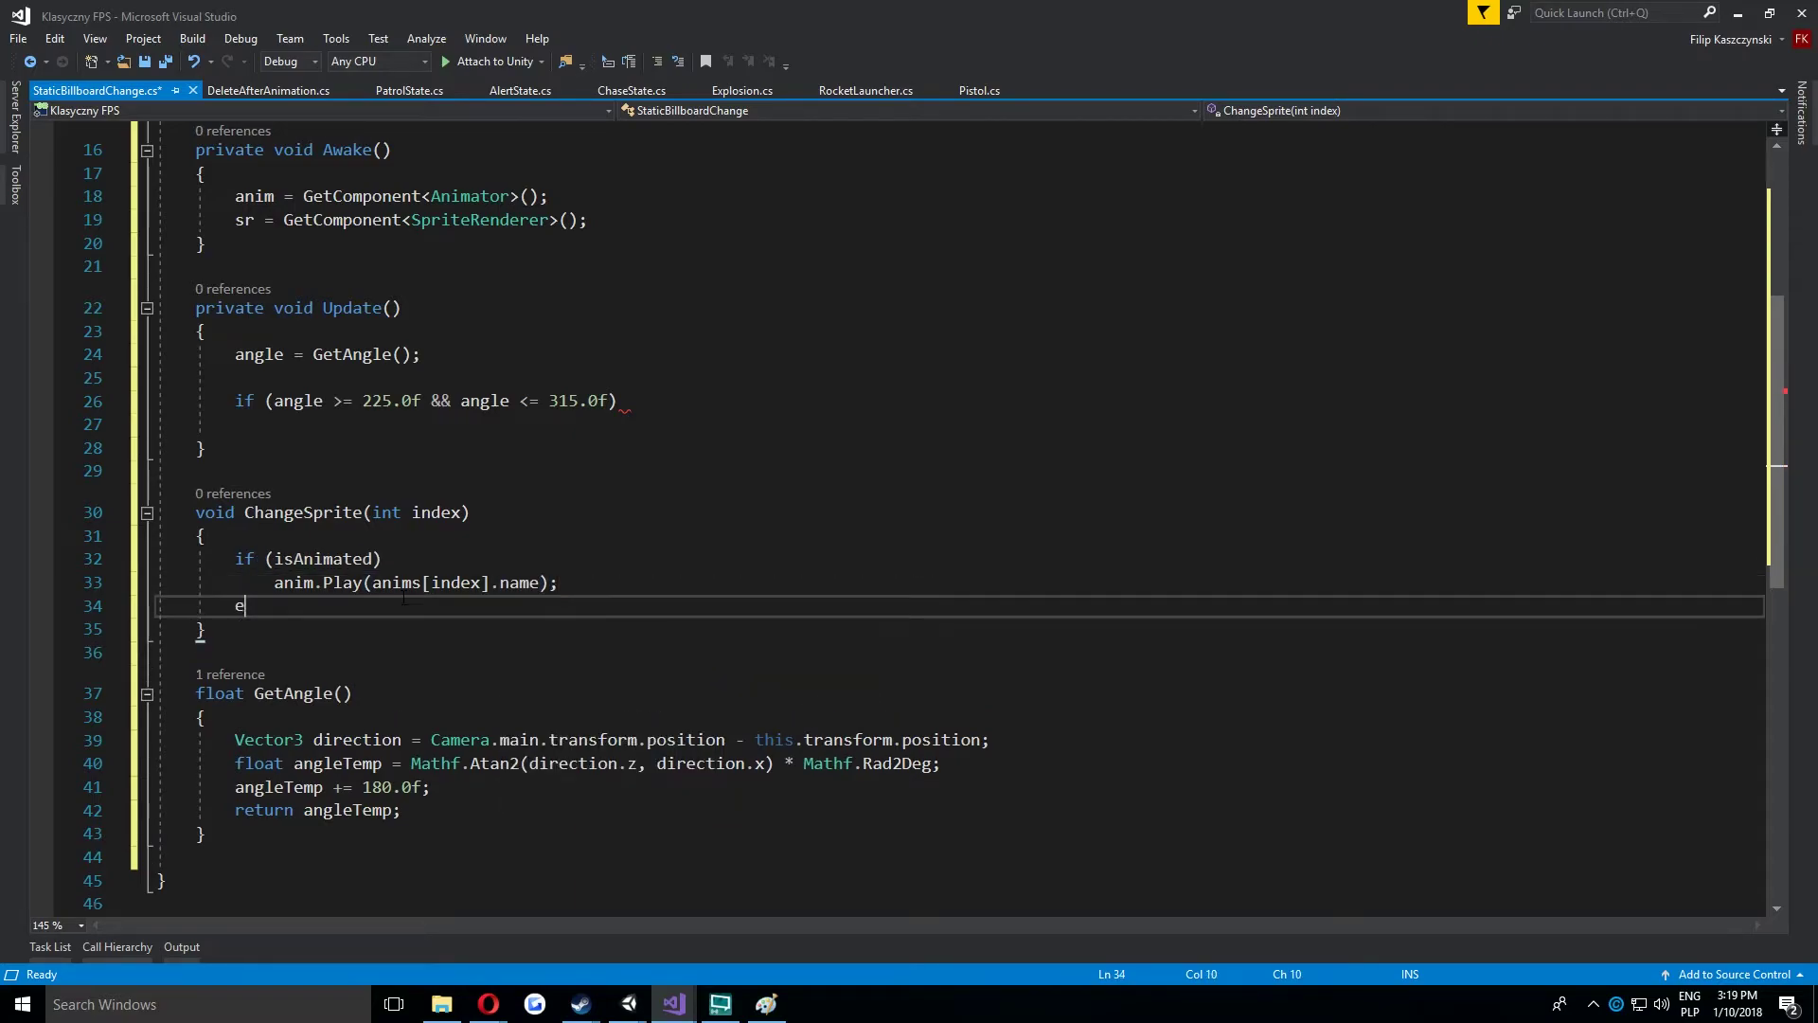
{"action": "type", "text": "lse"}
{"action": "key", "text": "Escape"}
{"action": "key", "text": "Return"}
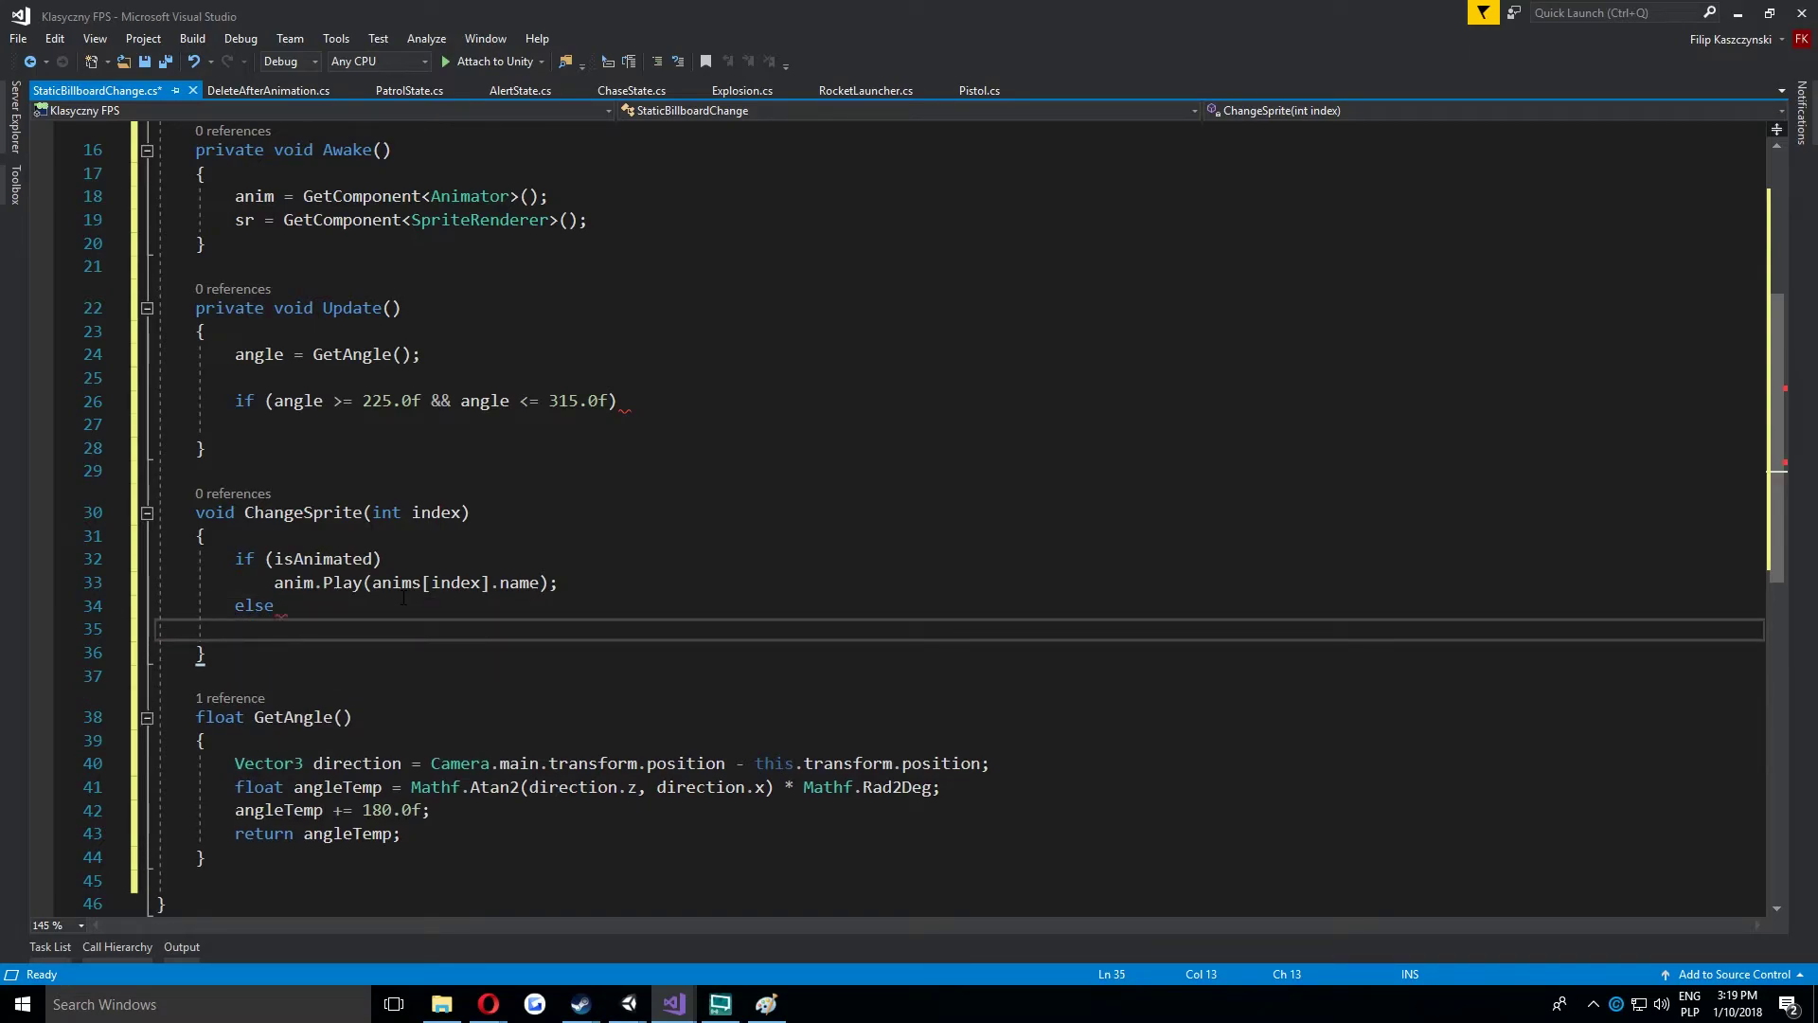
{"action": "type", "text": "sr."}
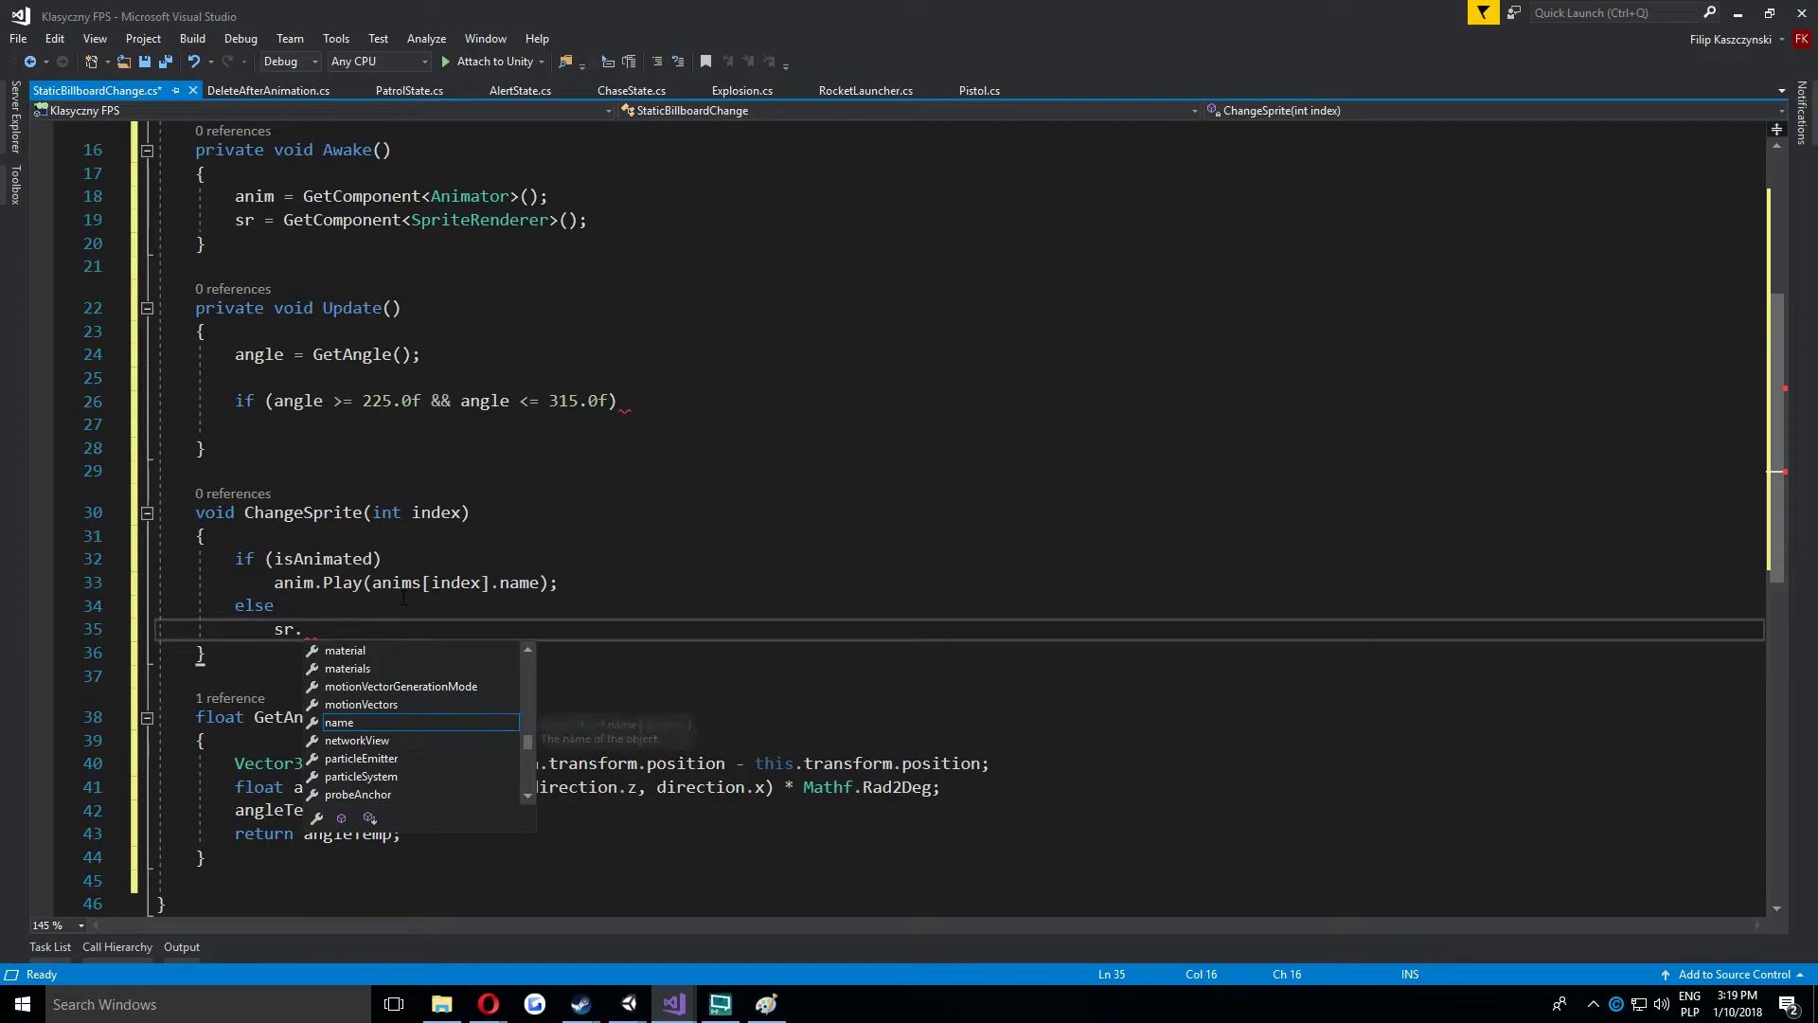
{"action": "type", "text": "sprui"}
{"action": "key", "text": "Tab"}
{"action": "type", "text": "= spri"}
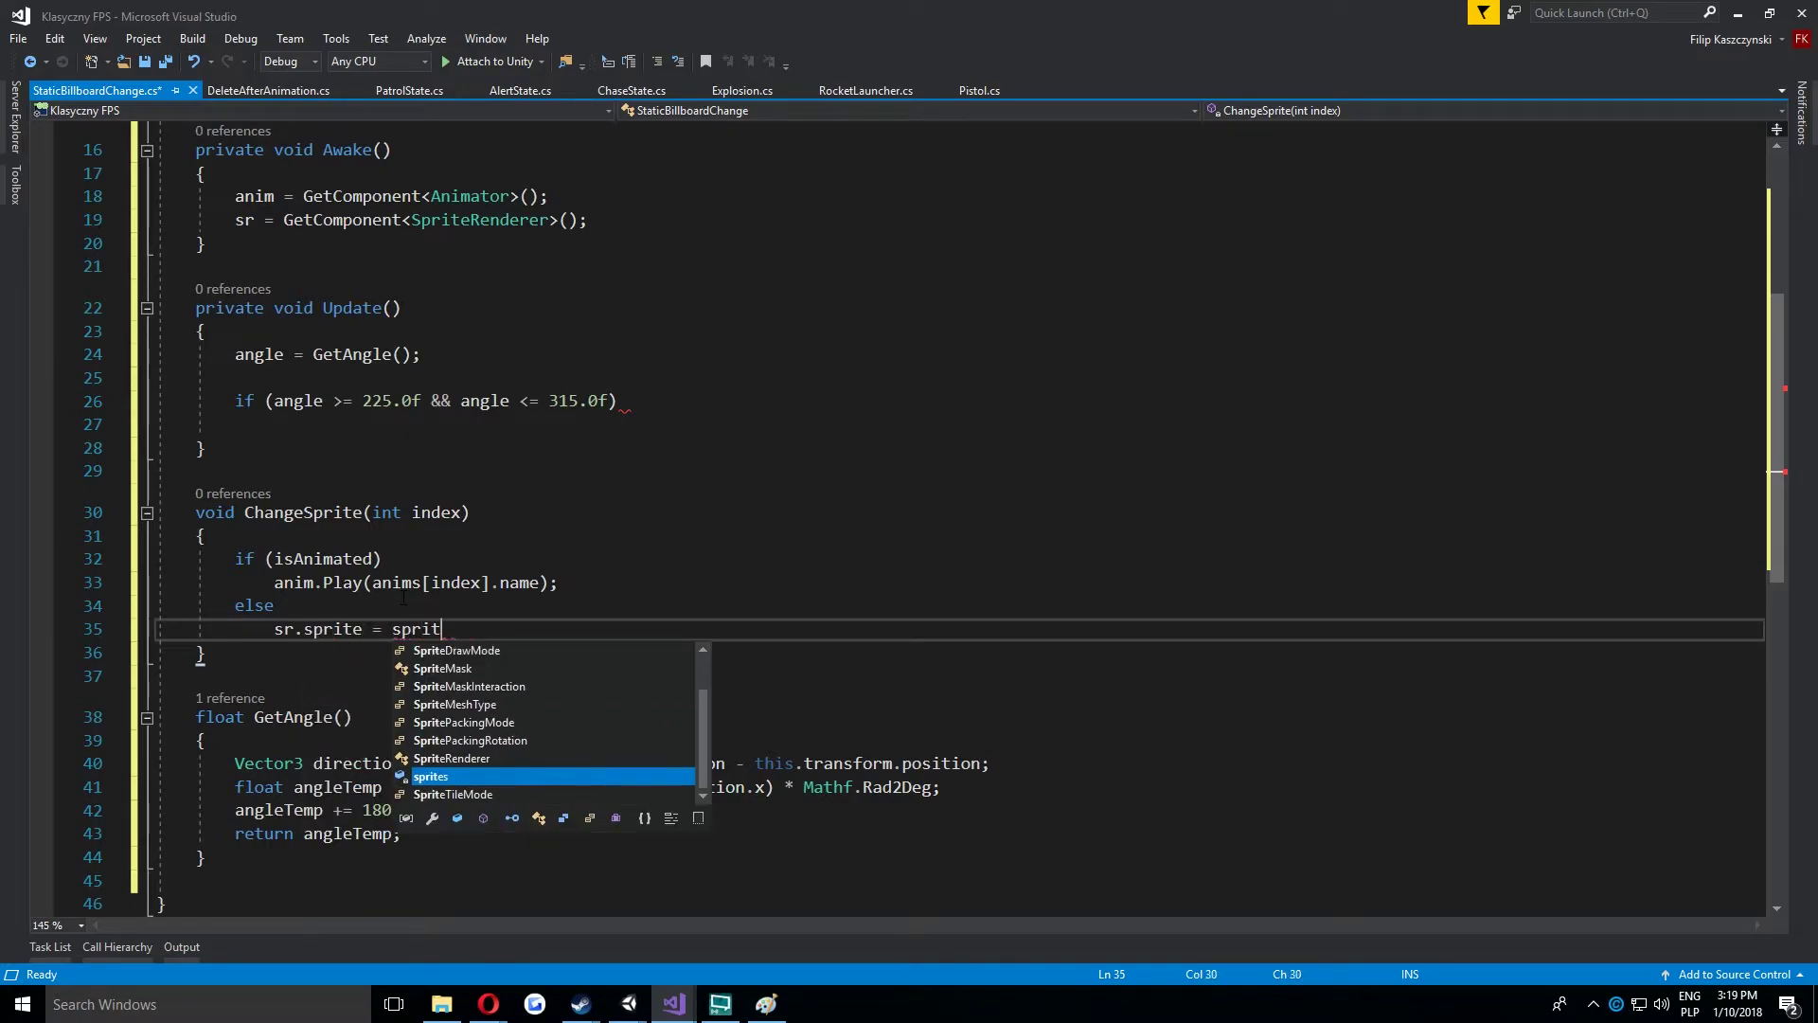
{"action": "type", "text": "tes[index"}
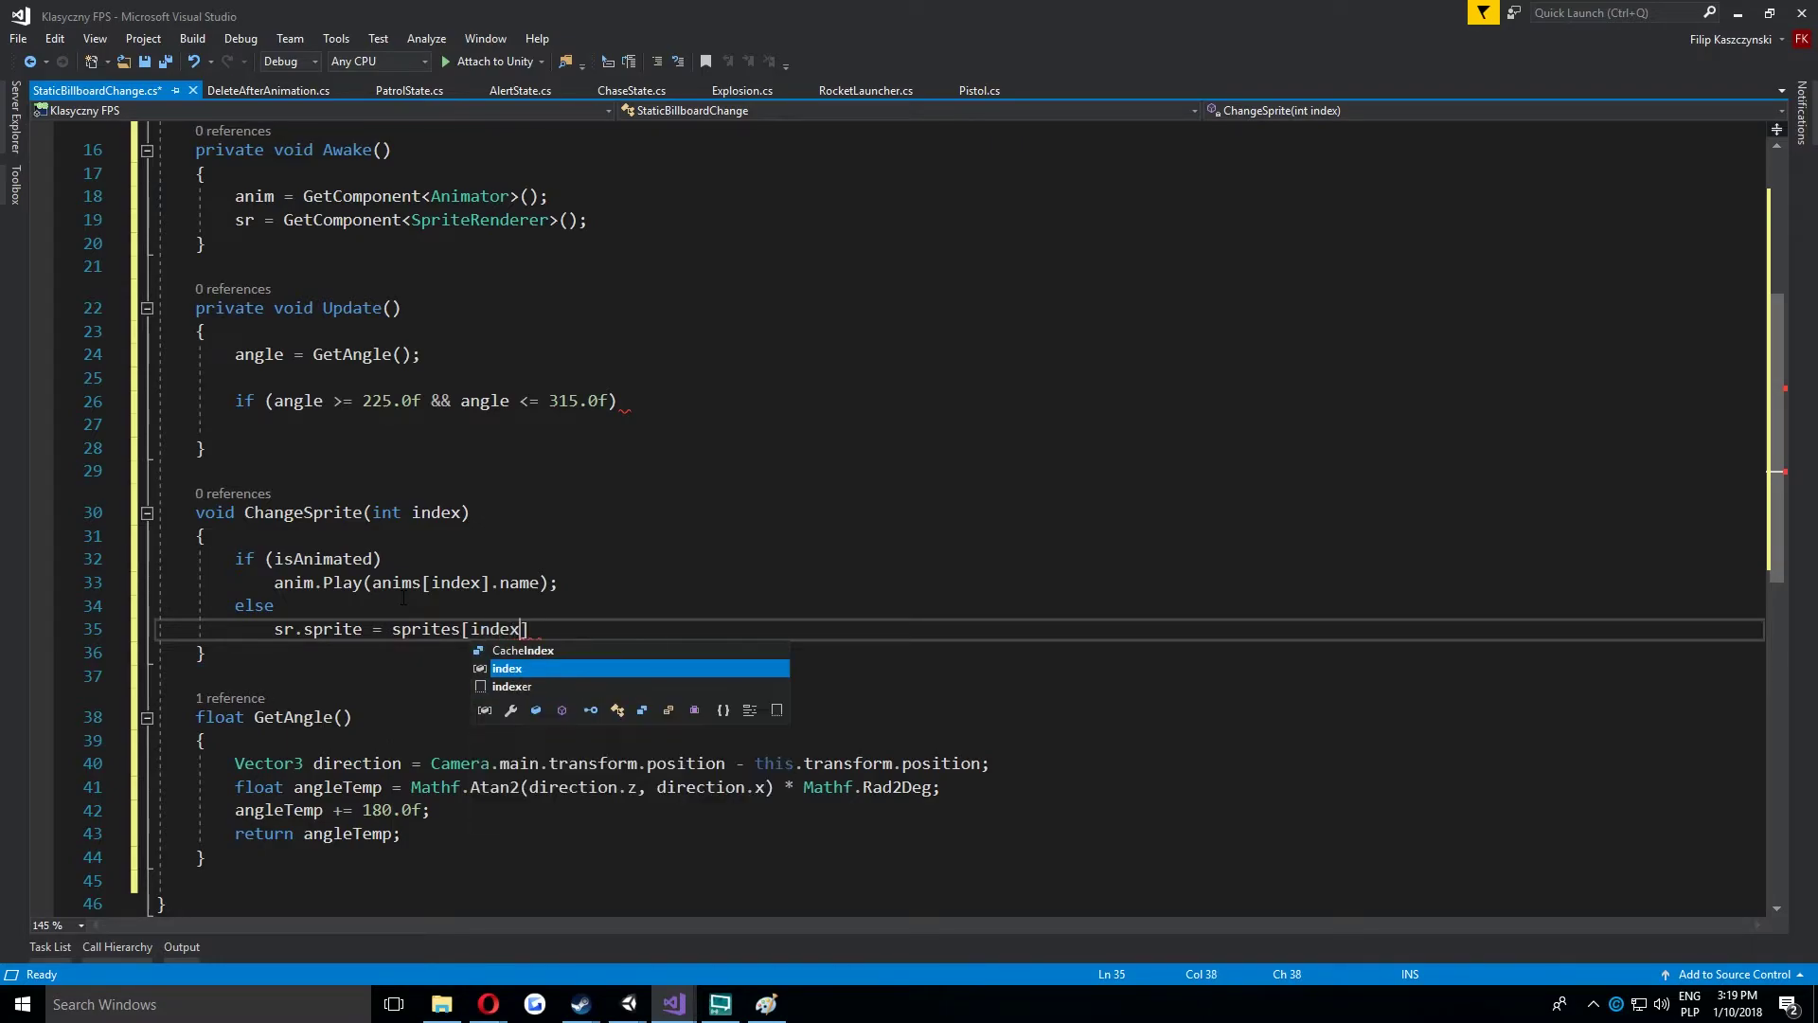
{"action": "type", "text": "];"}
{"action": "key", "text": "ctrl+s"}
{"action": "left_click", "coordinate": [592, 432]}
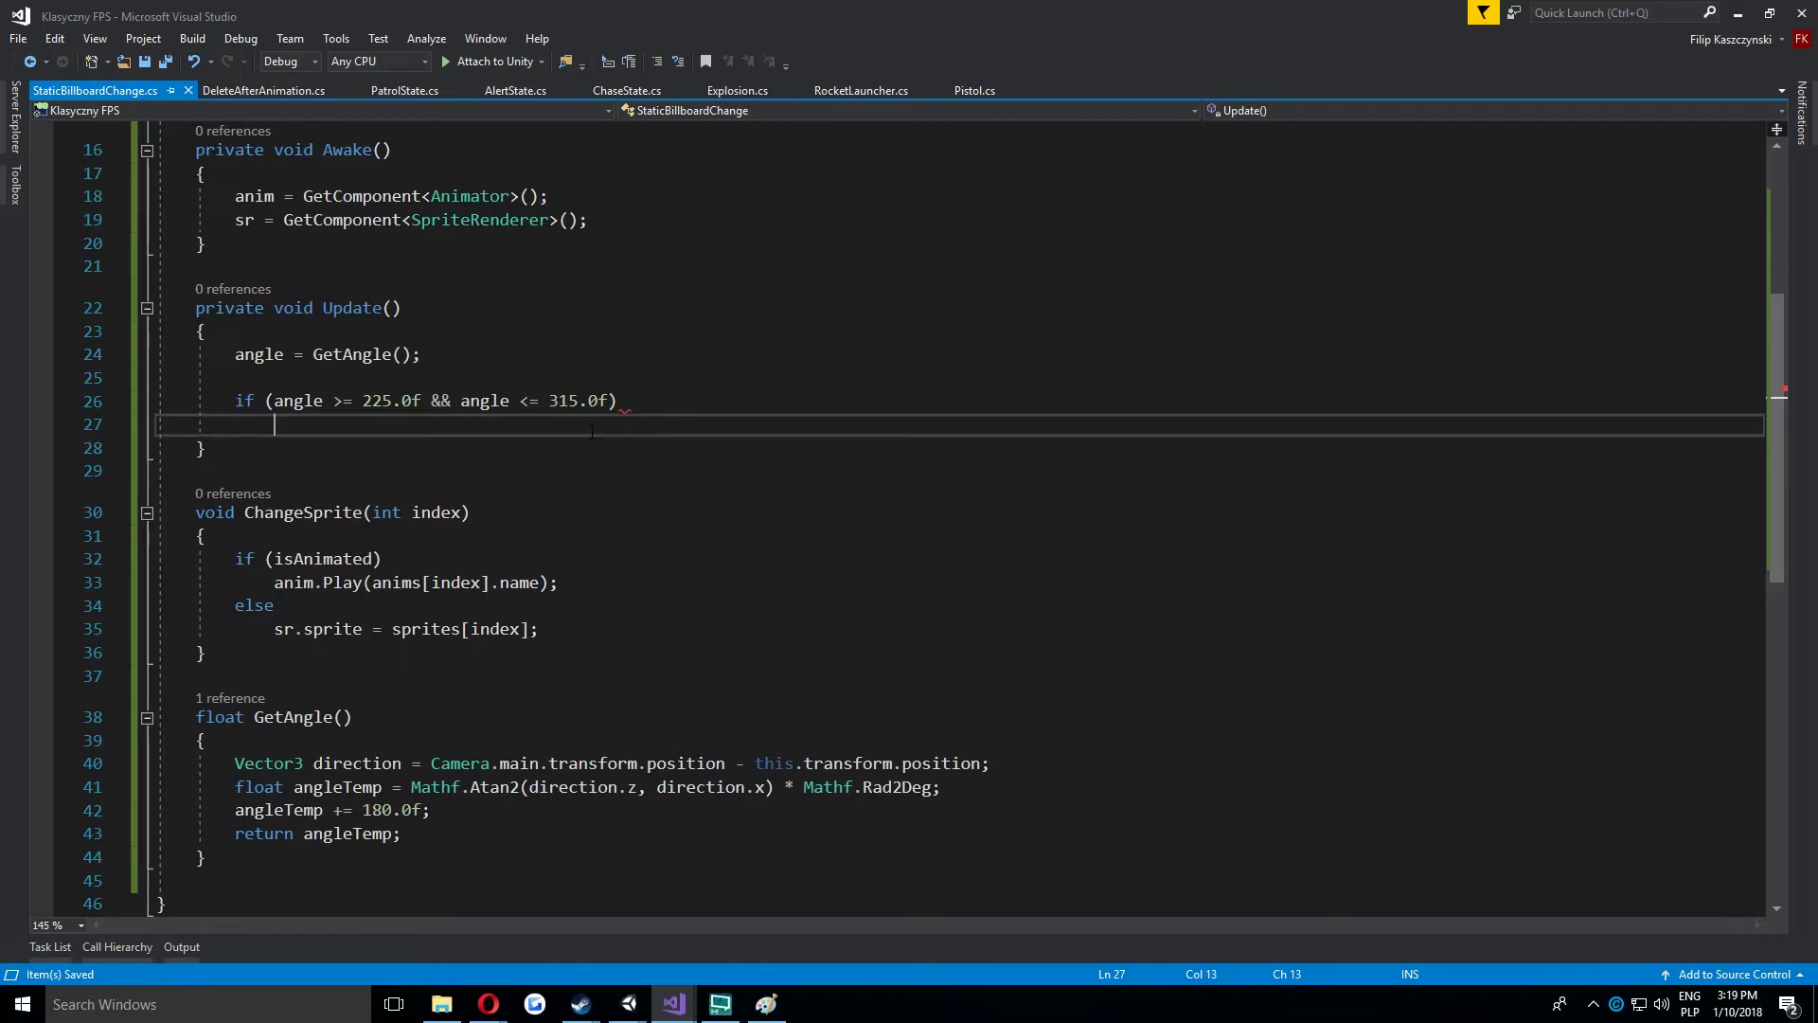
Call ChangeSprite(0) inside the 225–315 angle check and start an 'else if ()' below it.
{"action": "type", "text": "Chan"}
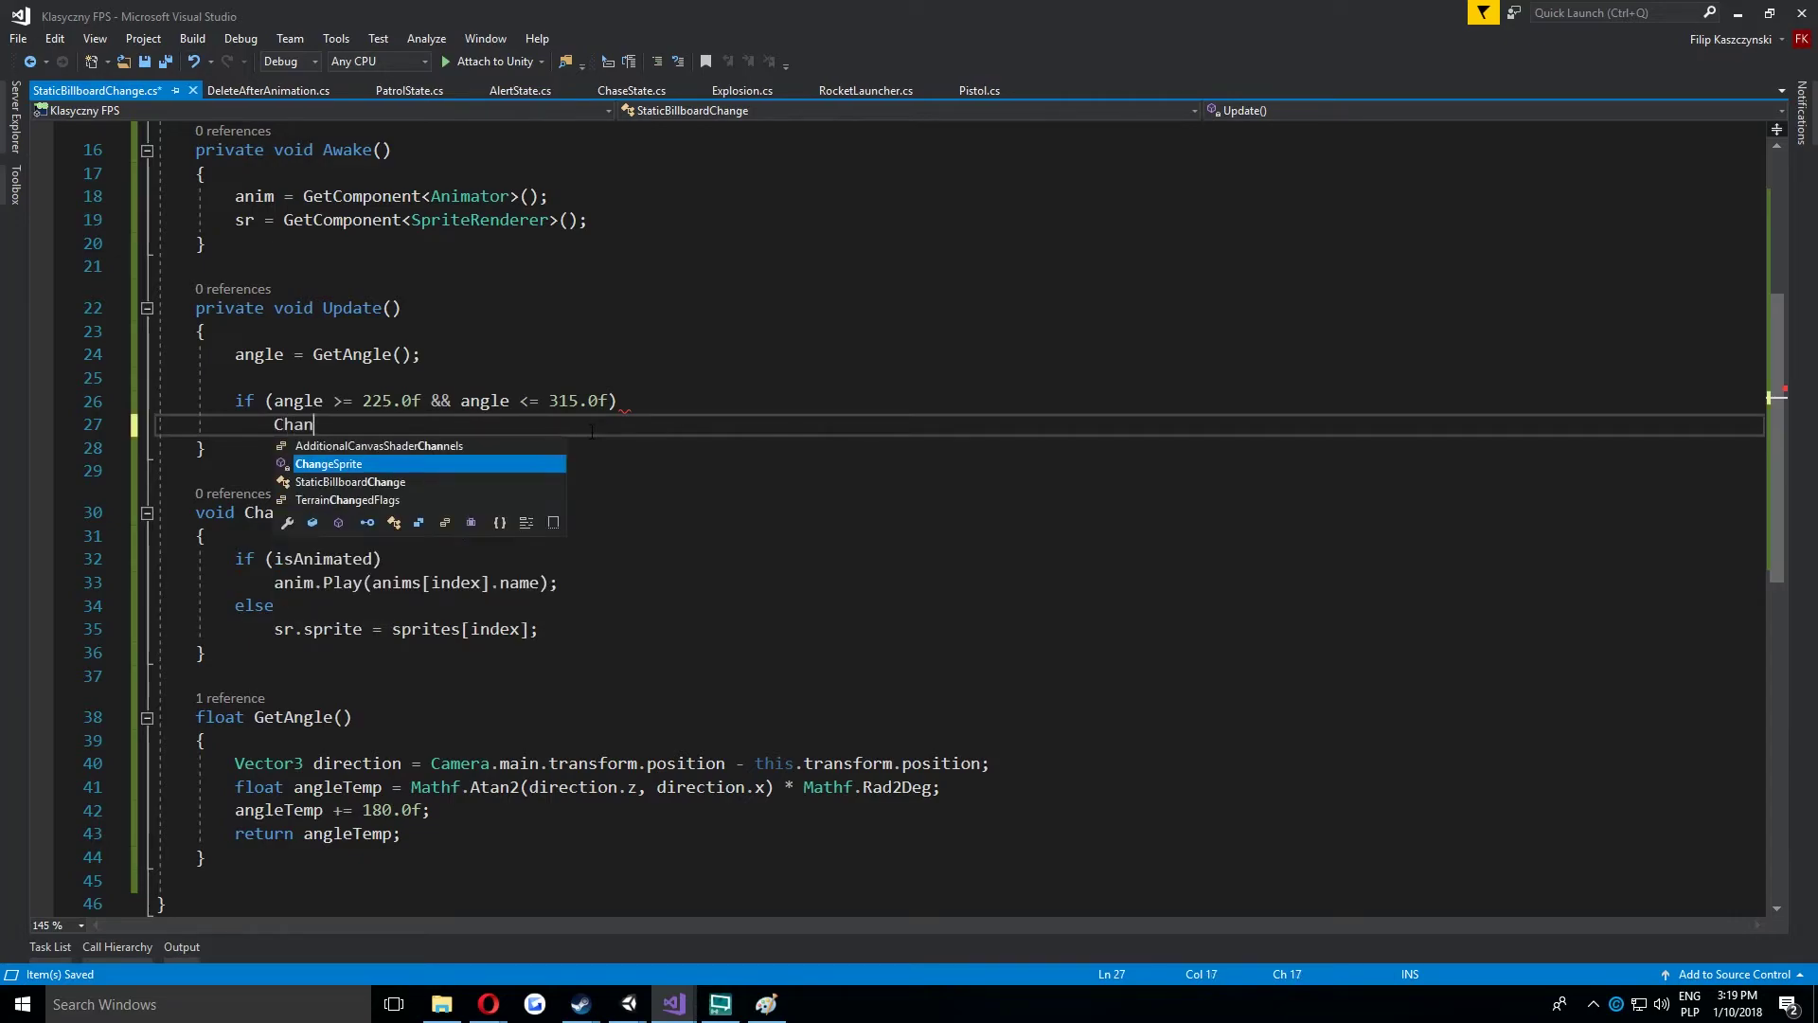
{"action": "type", "text": "geSprite"}
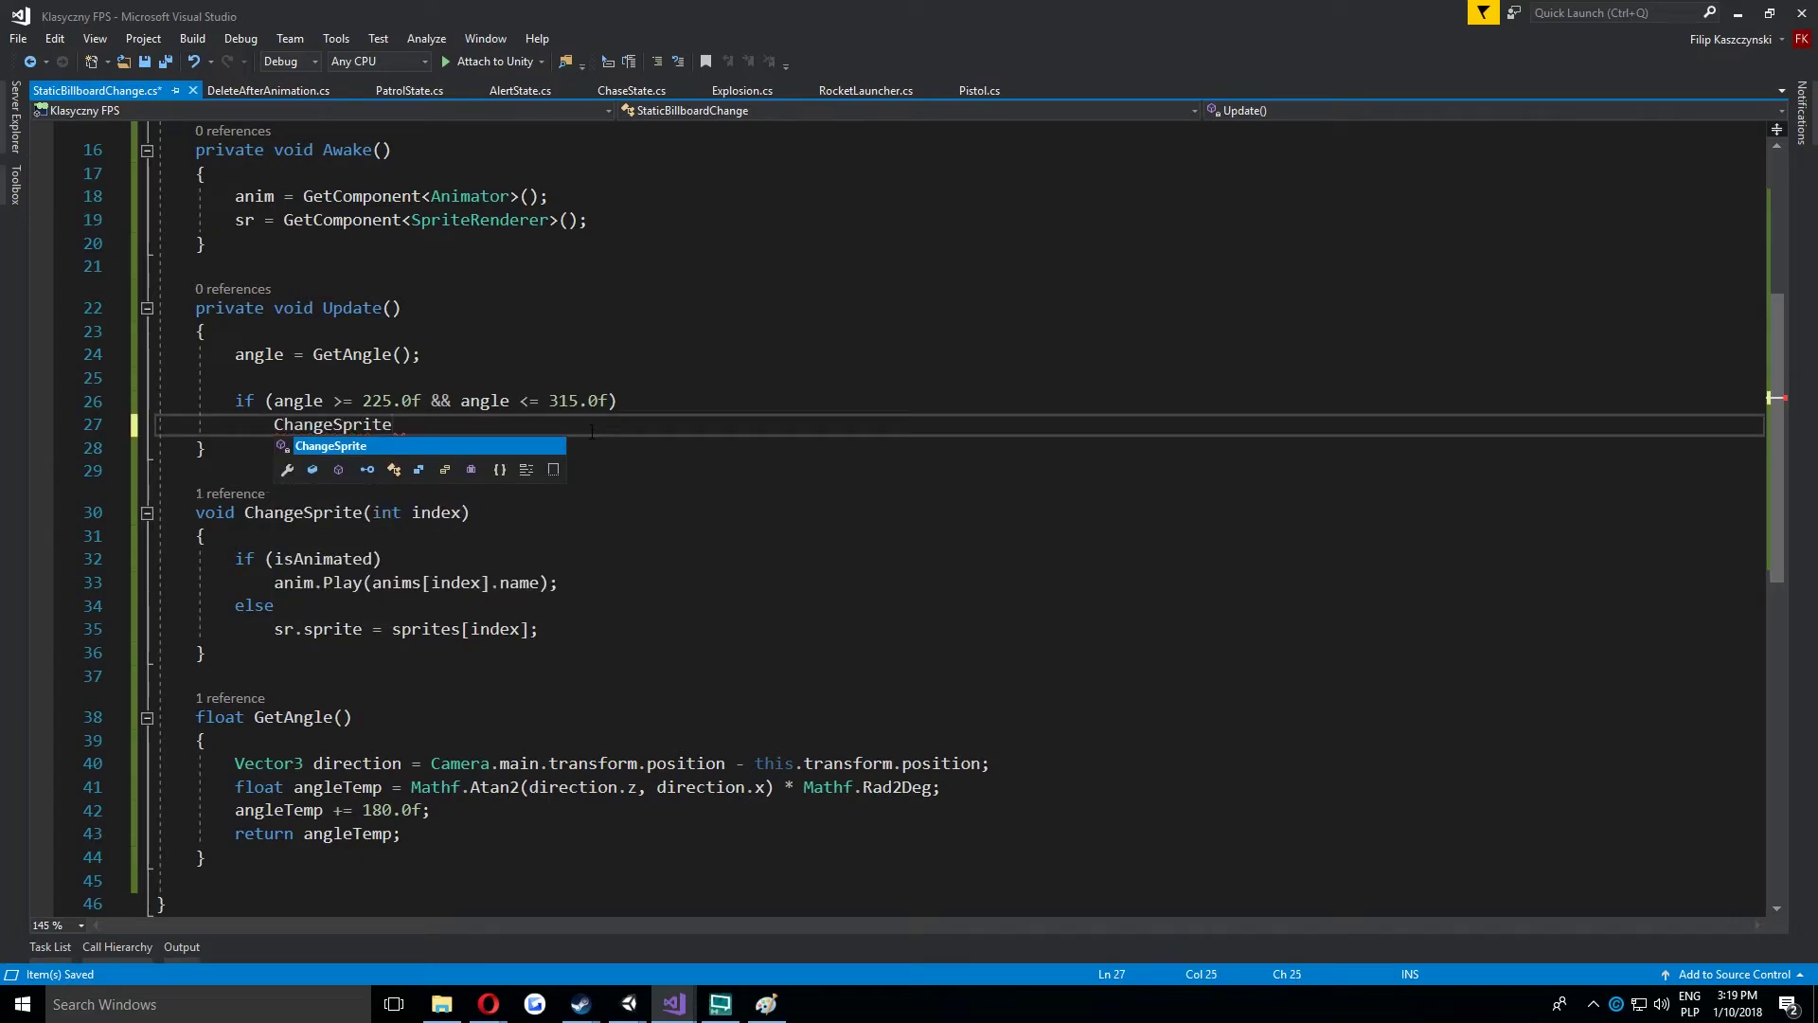
{"action": "type", "text": "(0);"}
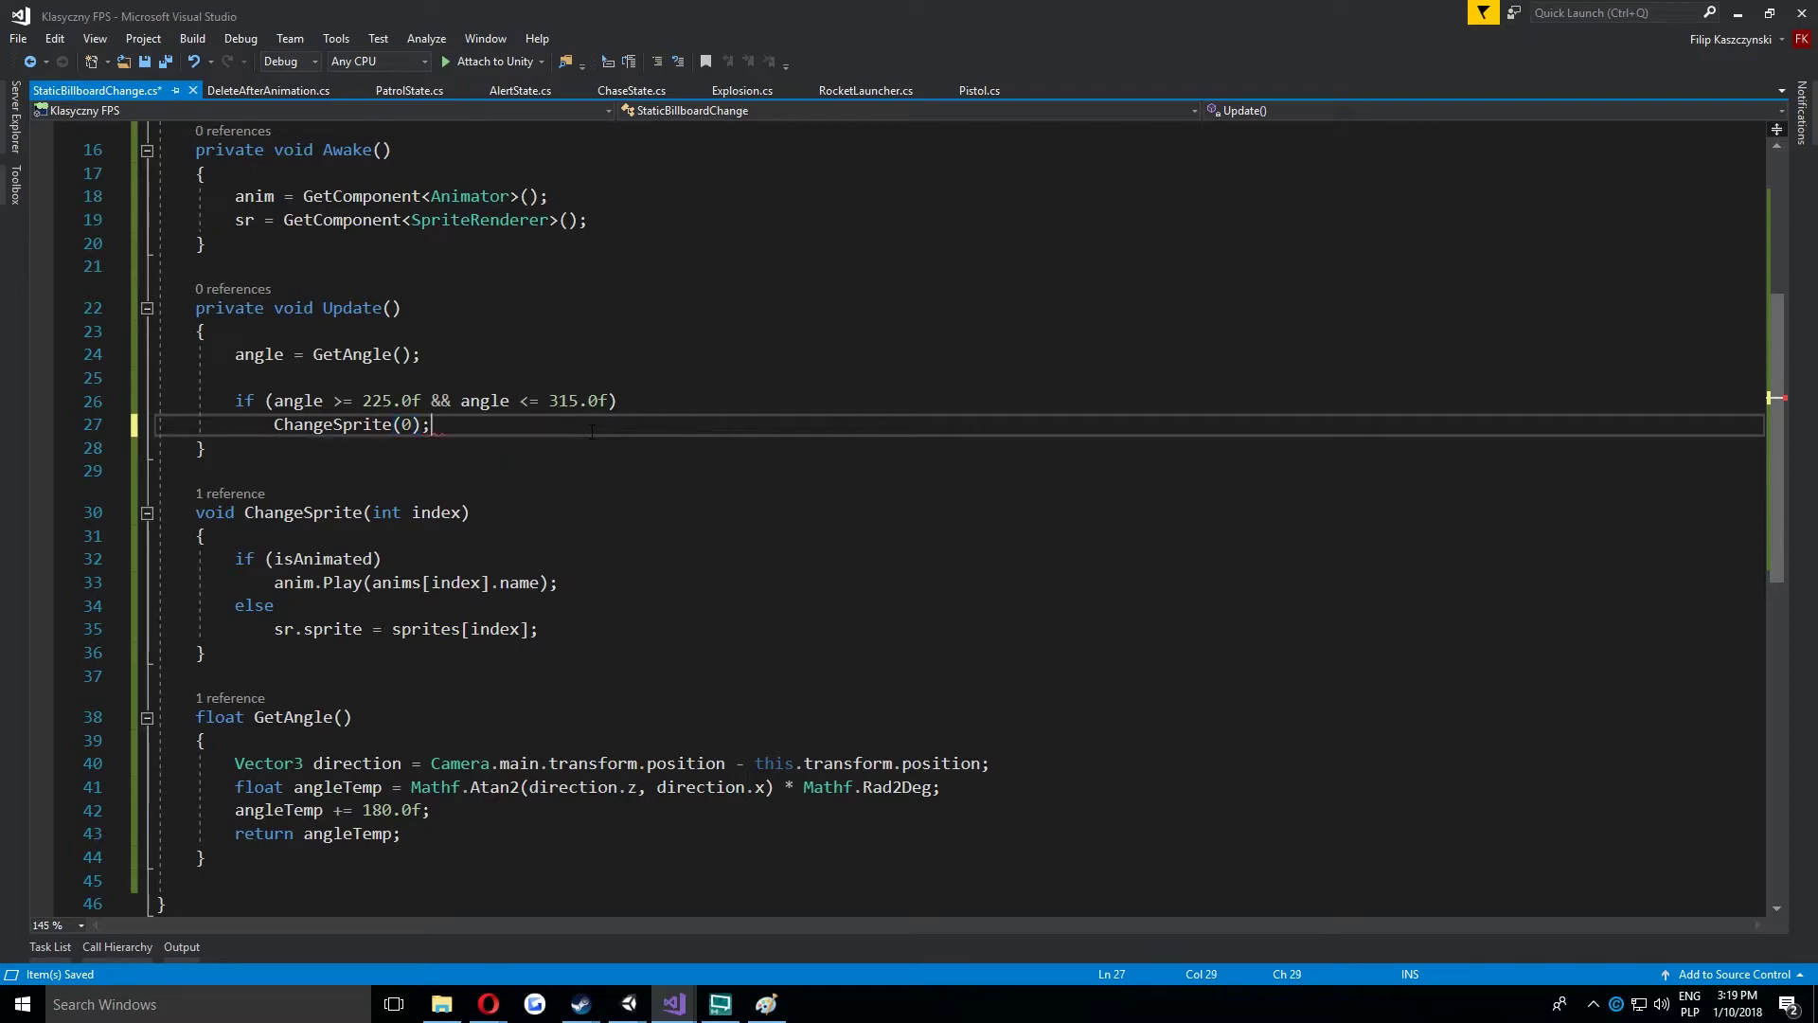
{"action": "key", "text": "Return"}
{"action": "type", "text": "else if"}
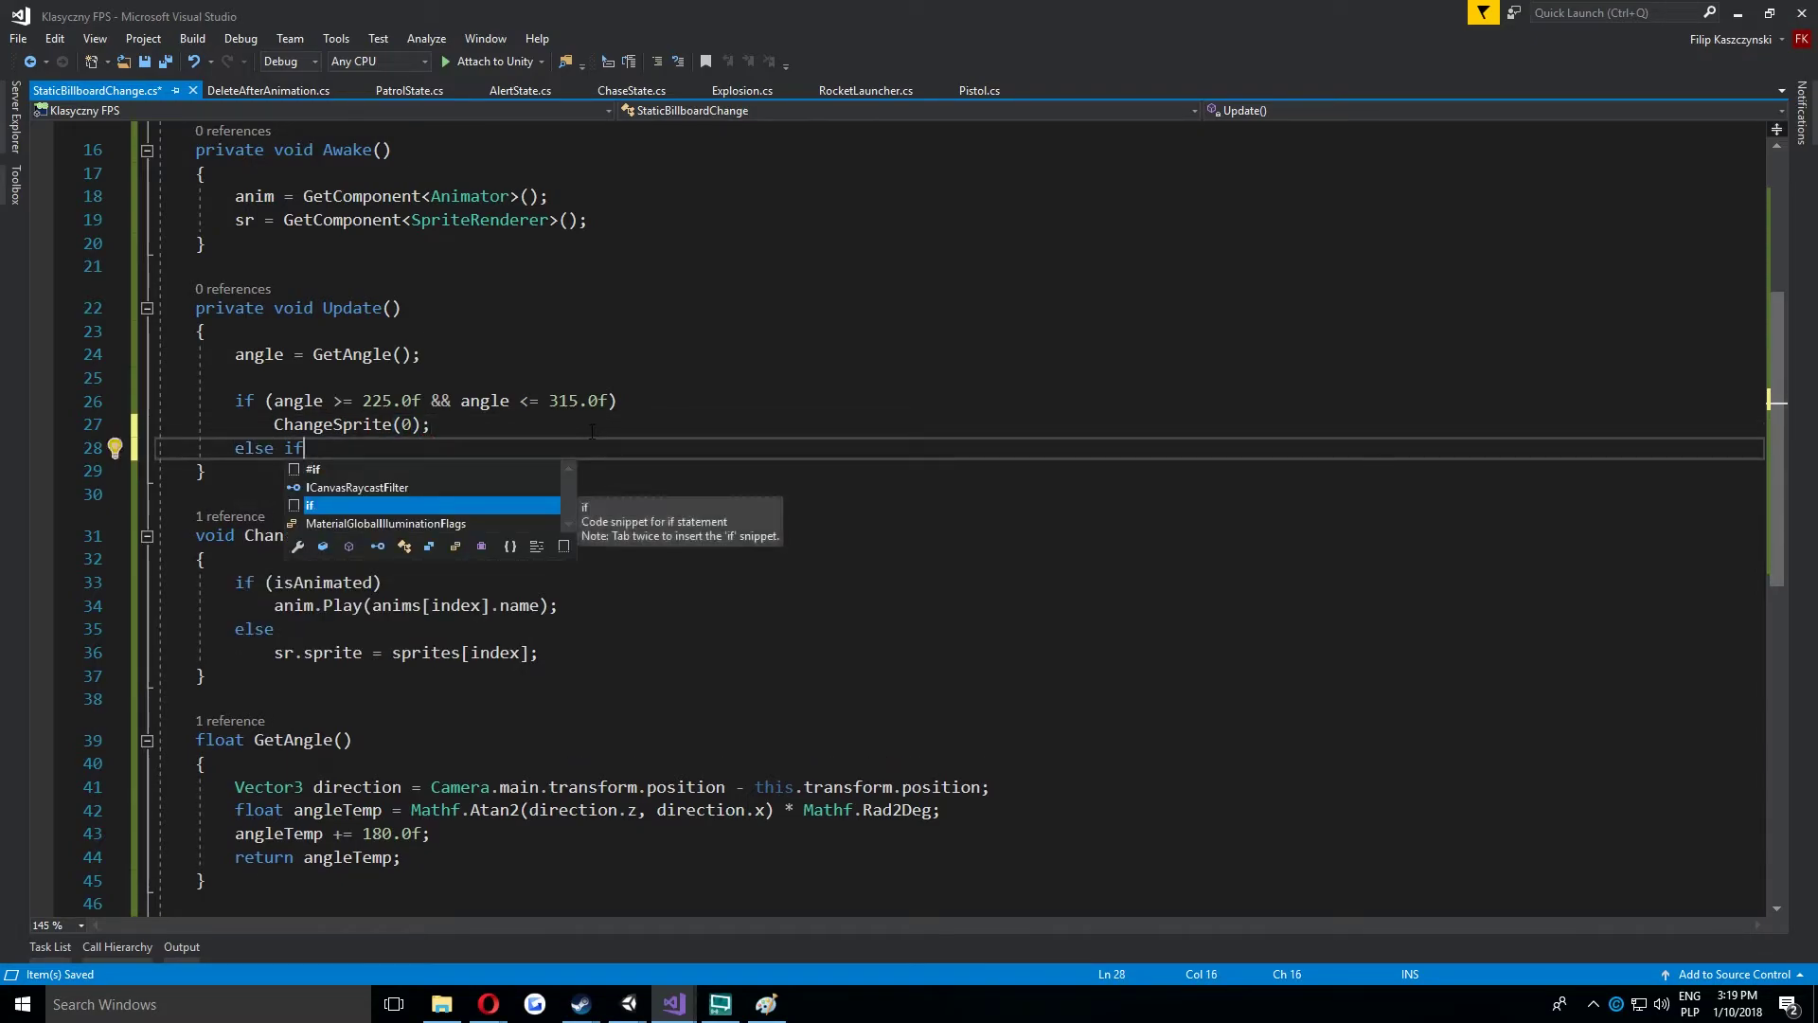
{"action": "type", "text": " ("}
{"action": "key", "text": "BackSpace"}
{"action": "left_click", "coordinate": [766, 1004]}
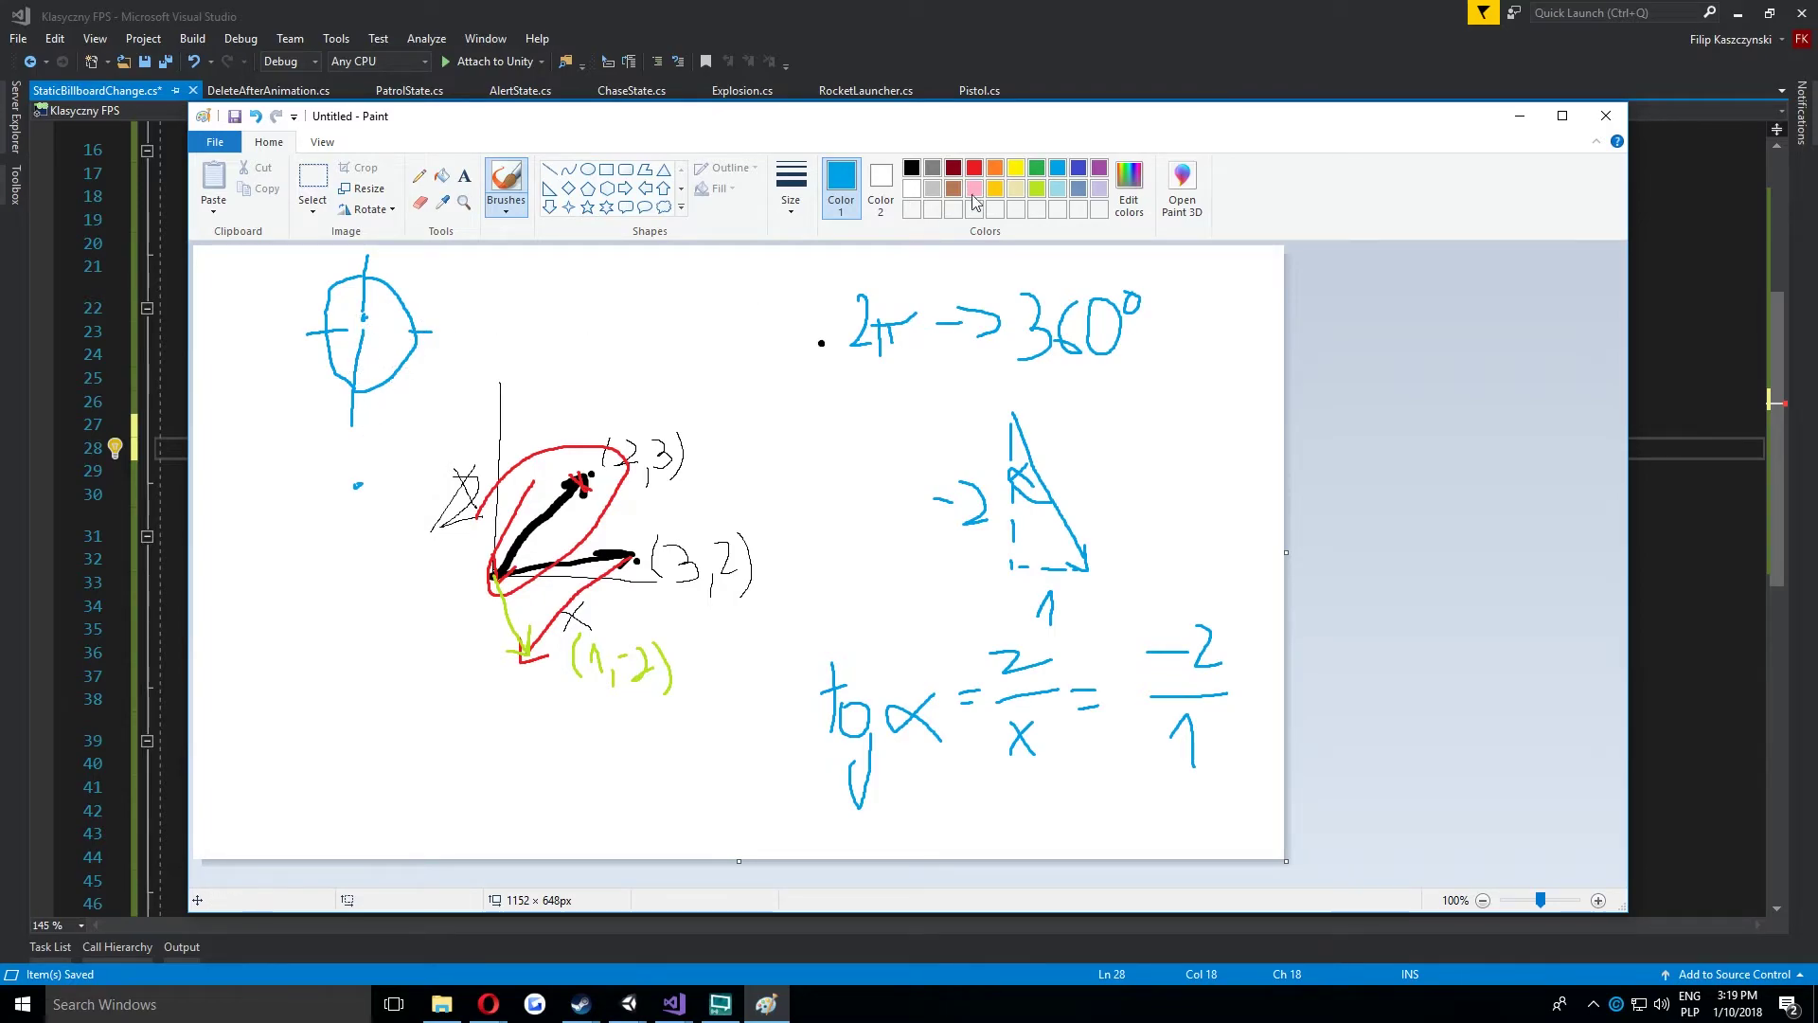
In red, draw direction lines, an arc and an arrowhead from the blue circle's centre.
{"action": "left_click", "coordinate": [974, 168]}
{"action": "left_click", "coordinate": [363, 318]}
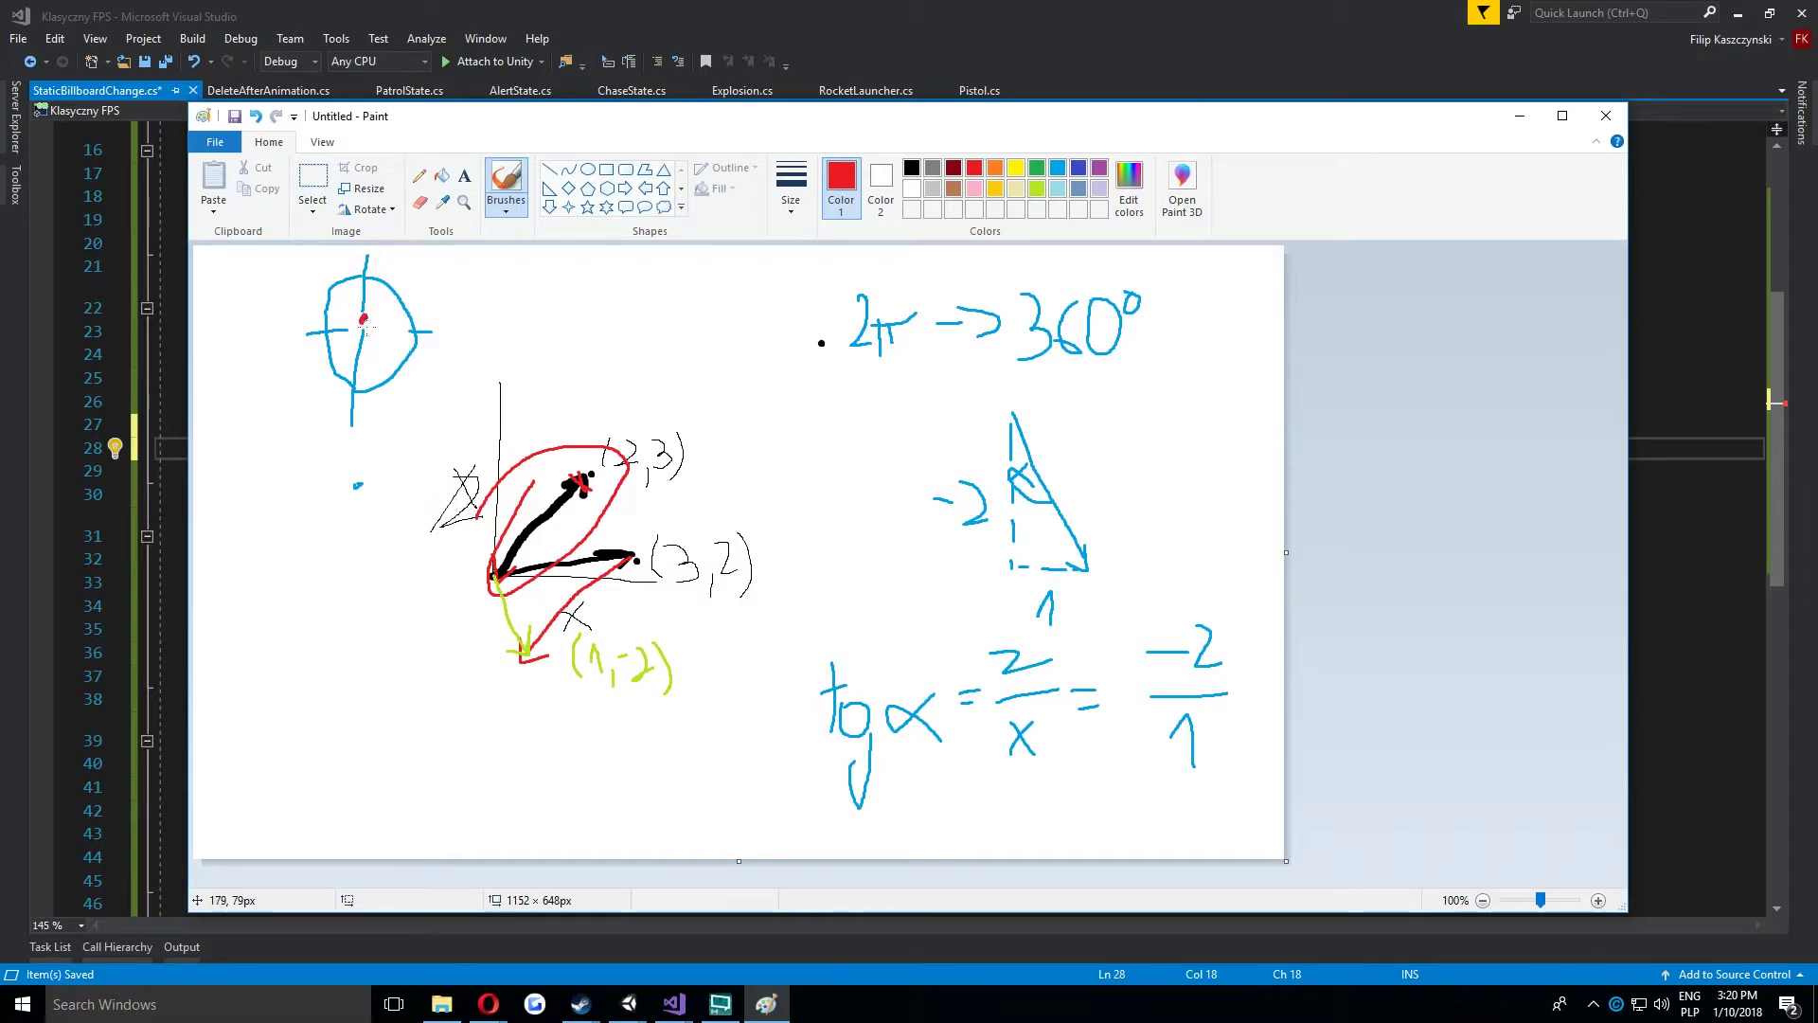
{"action": "left_click_drag", "start_coordinate": [374, 329], "coordinate": [459, 428]}
{"action": "left_click_drag", "start_coordinate": [368, 332], "coordinate": [277, 396]}
{"action": "mouse_move", "coordinate": [356, 308]}
{"action": "left_mouse_down"}
{"action": "mouse_move", "coordinate": [325, 256]}
{"action": "mouse_move", "coordinate": [432, 267]}
{"action": "left_mouse_up"}
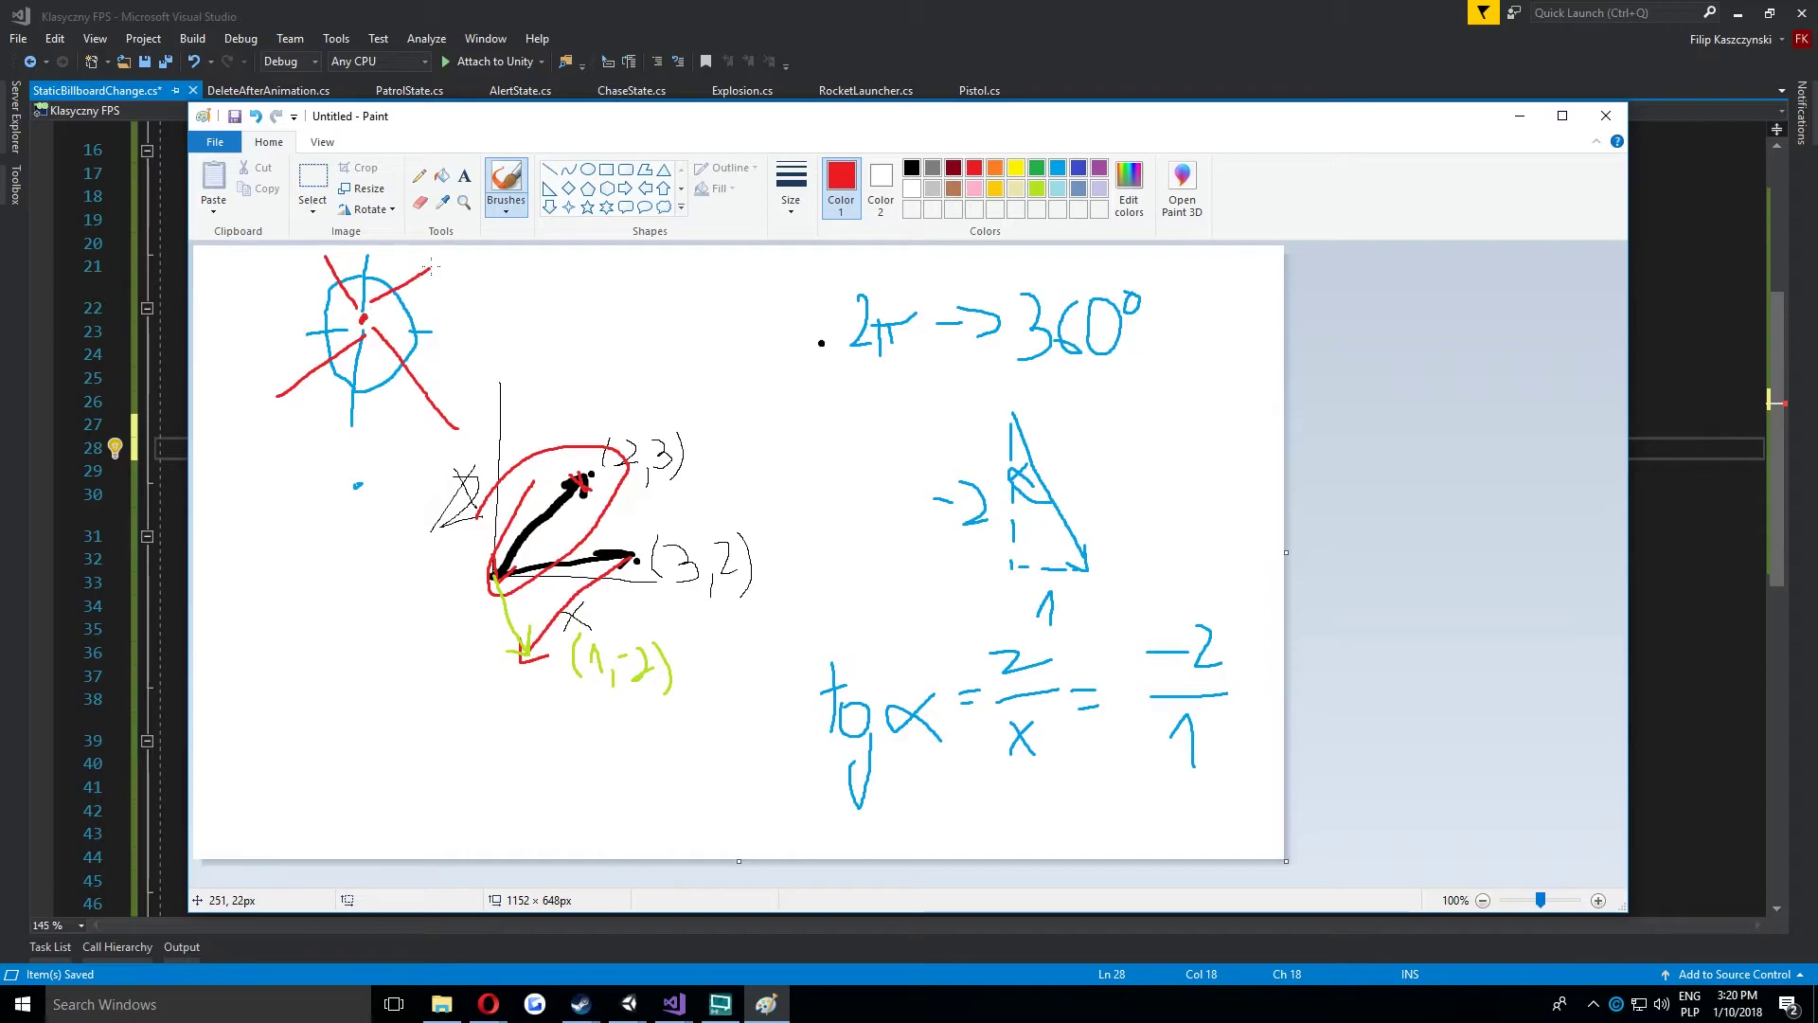
{"action": "left_click_drag", "start_coordinate": [352, 363], "coordinate": [406, 263]}
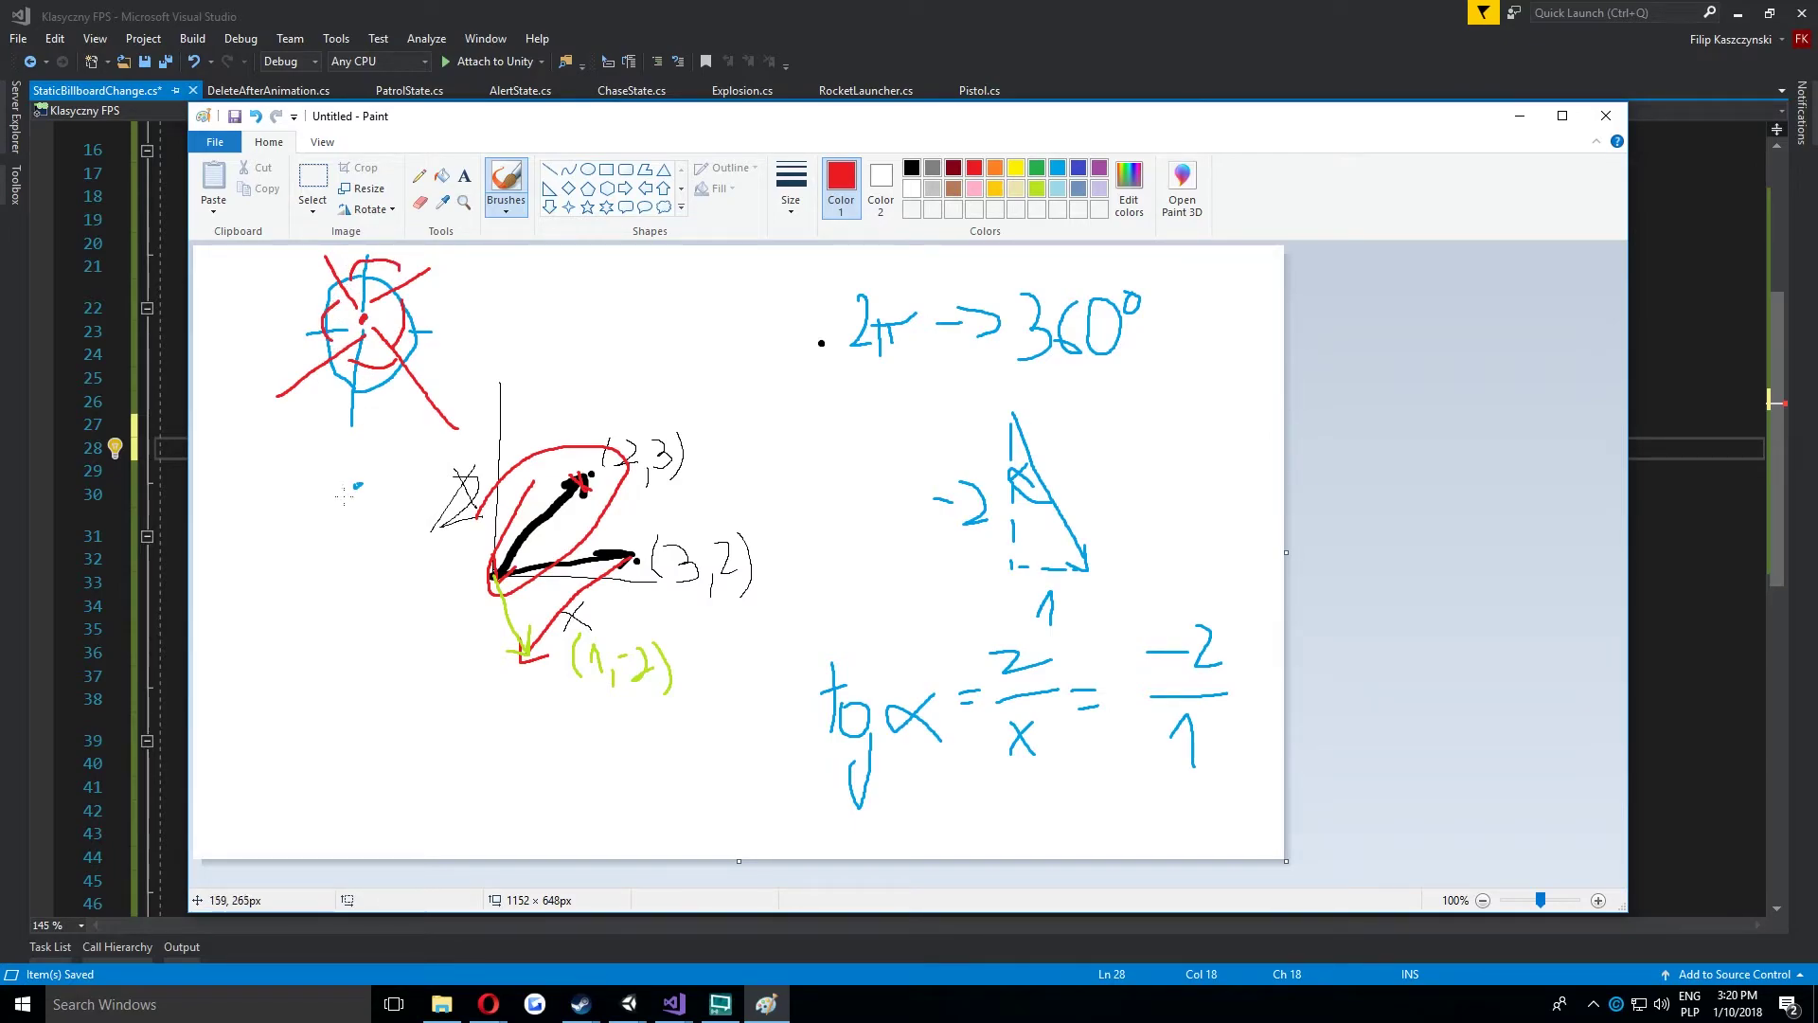
{"action": "left_click_drag", "start_coordinate": [352, 396], "coordinate": [380, 404]}
{"action": "left_click_drag", "start_coordinate": [443, 322], "coordinate": [438, 356]}
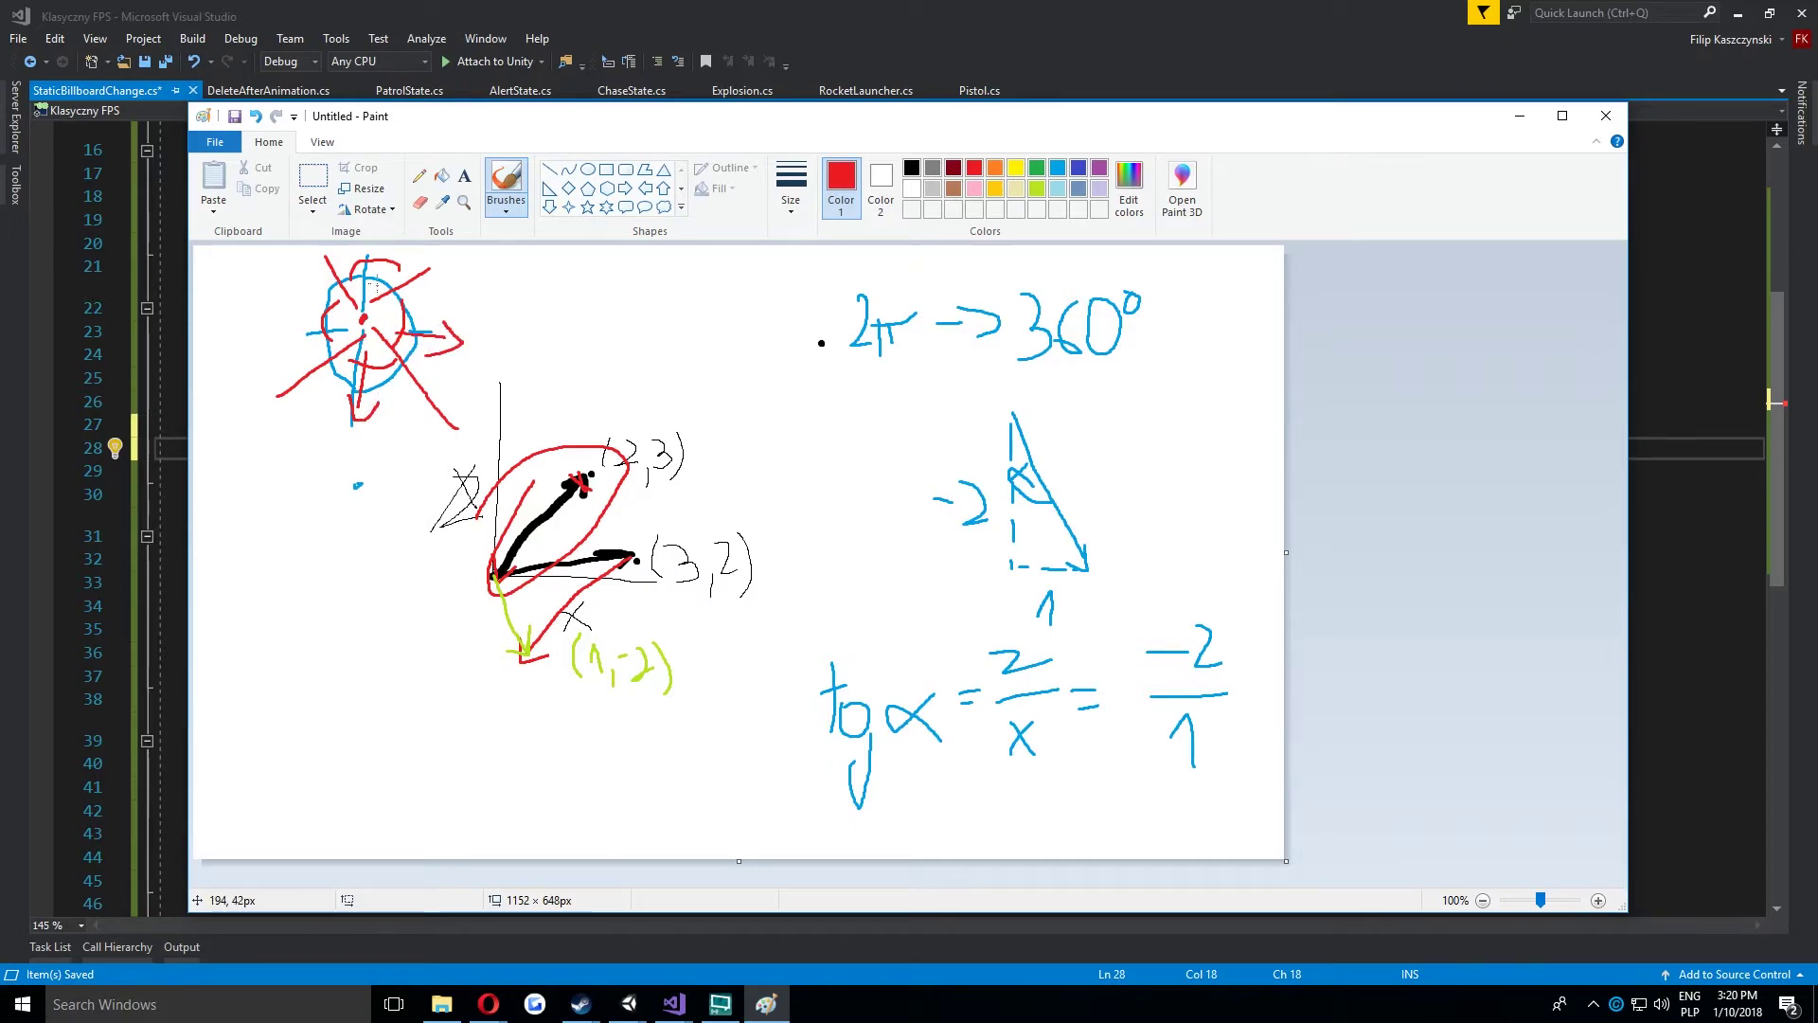
{"action": "left_click_drag", "start_coordinate": [358, 259], "coordinate": [377, 257]}
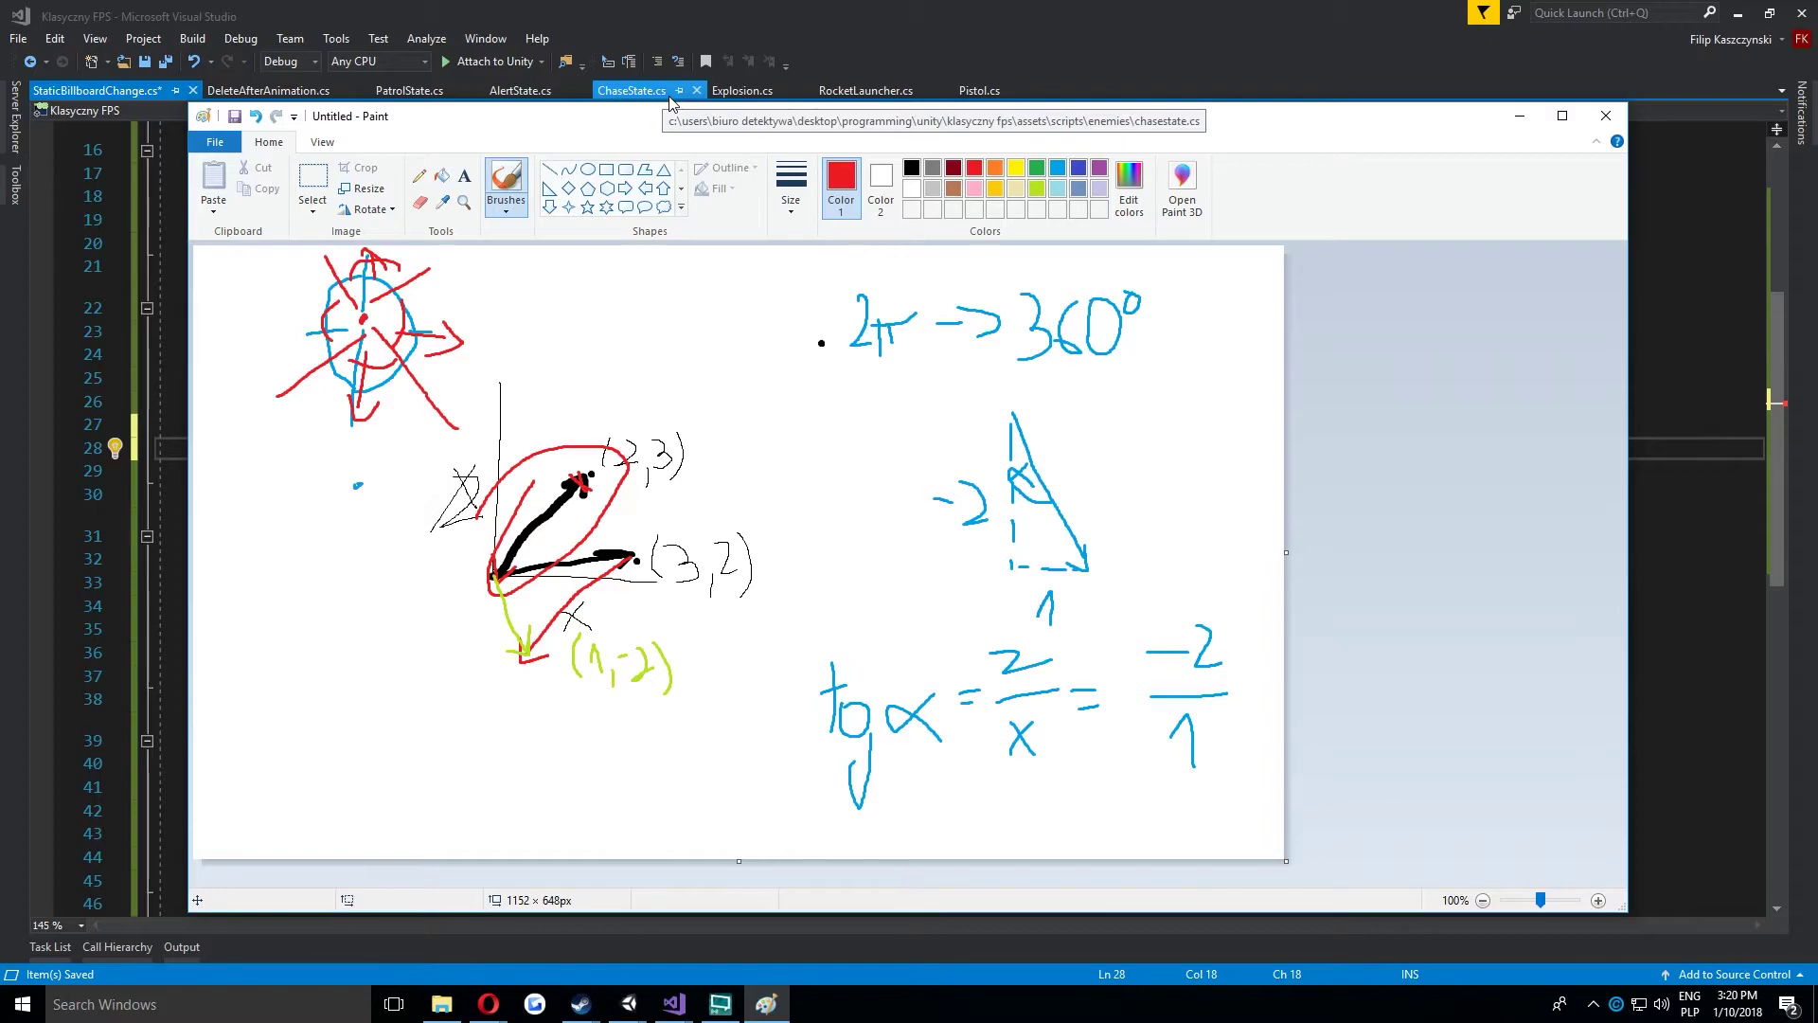
Add a red star of lines beside the circle, then return to Visual Studio.
{"action": "left_click", "coordinate": [634, 325]}
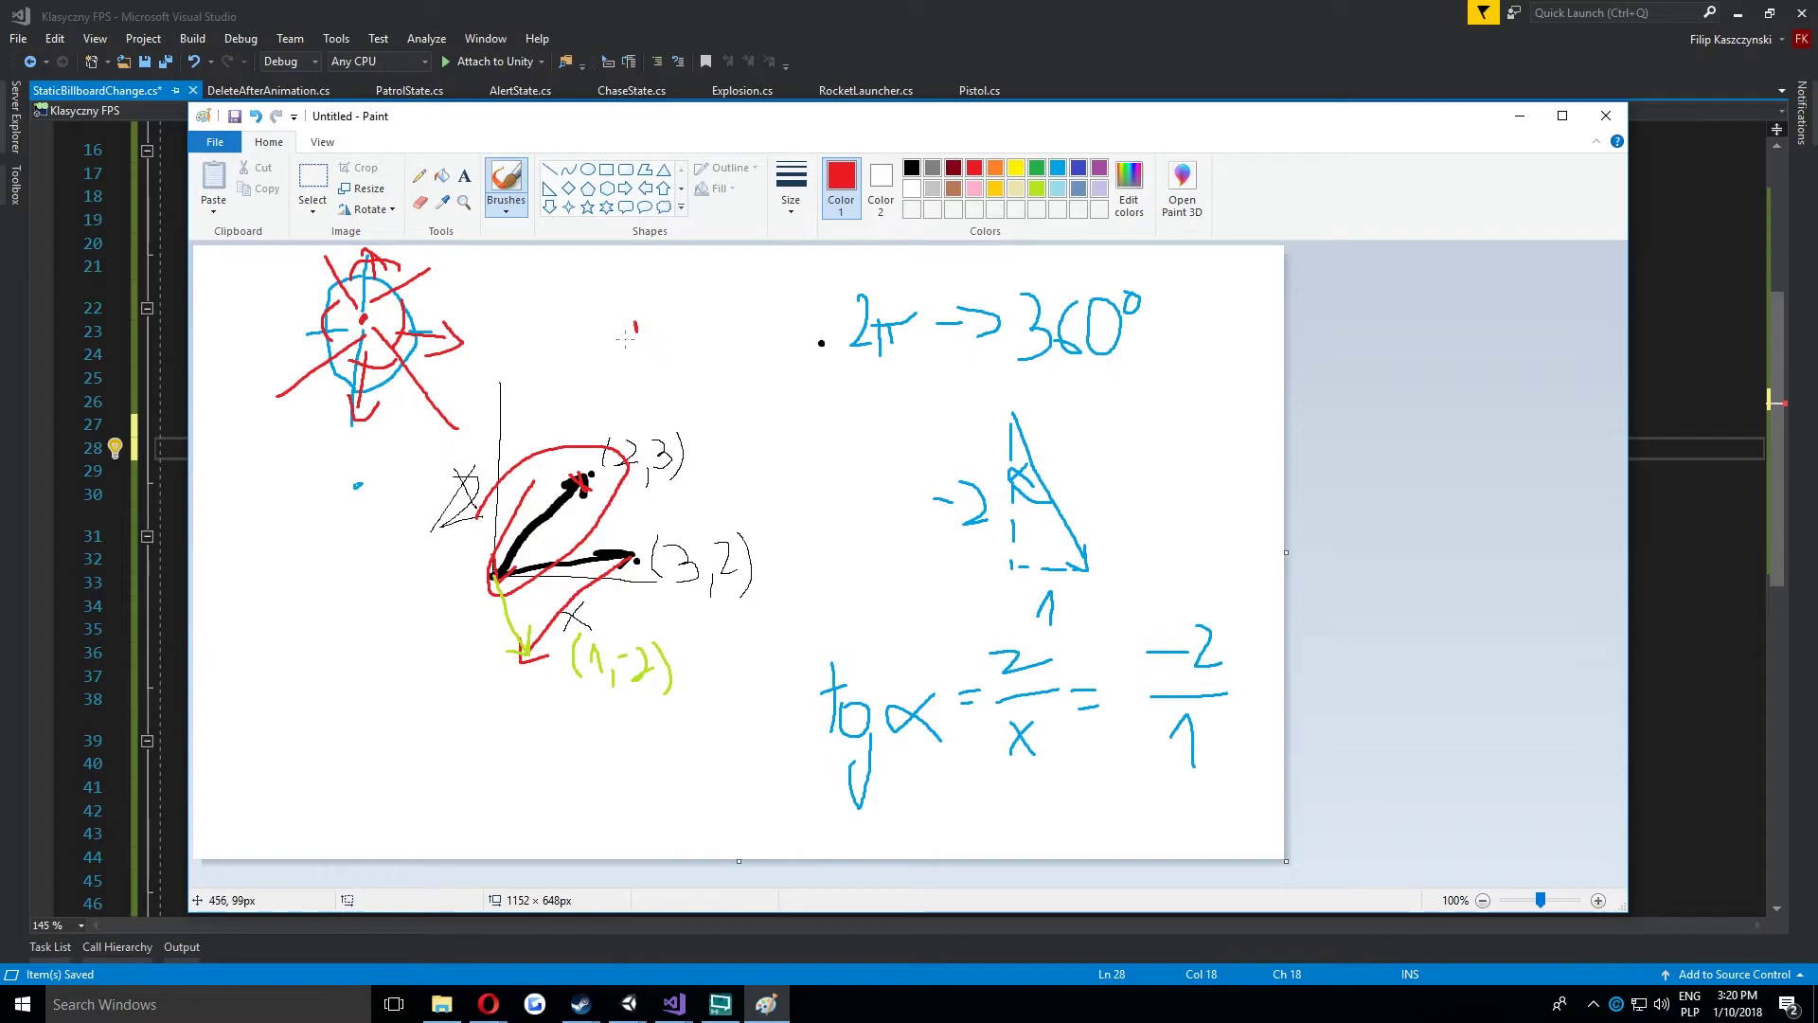
{"action": "mouse_move", "coordinate": [636, 323]}
{"action": "left_mouse_down"}
{"action": "mouse_move", "coordinate": [603, 411]}
{"action": "mouse_move", "coordinate": [651, 408]}
{"action": "left_mouse_up"}
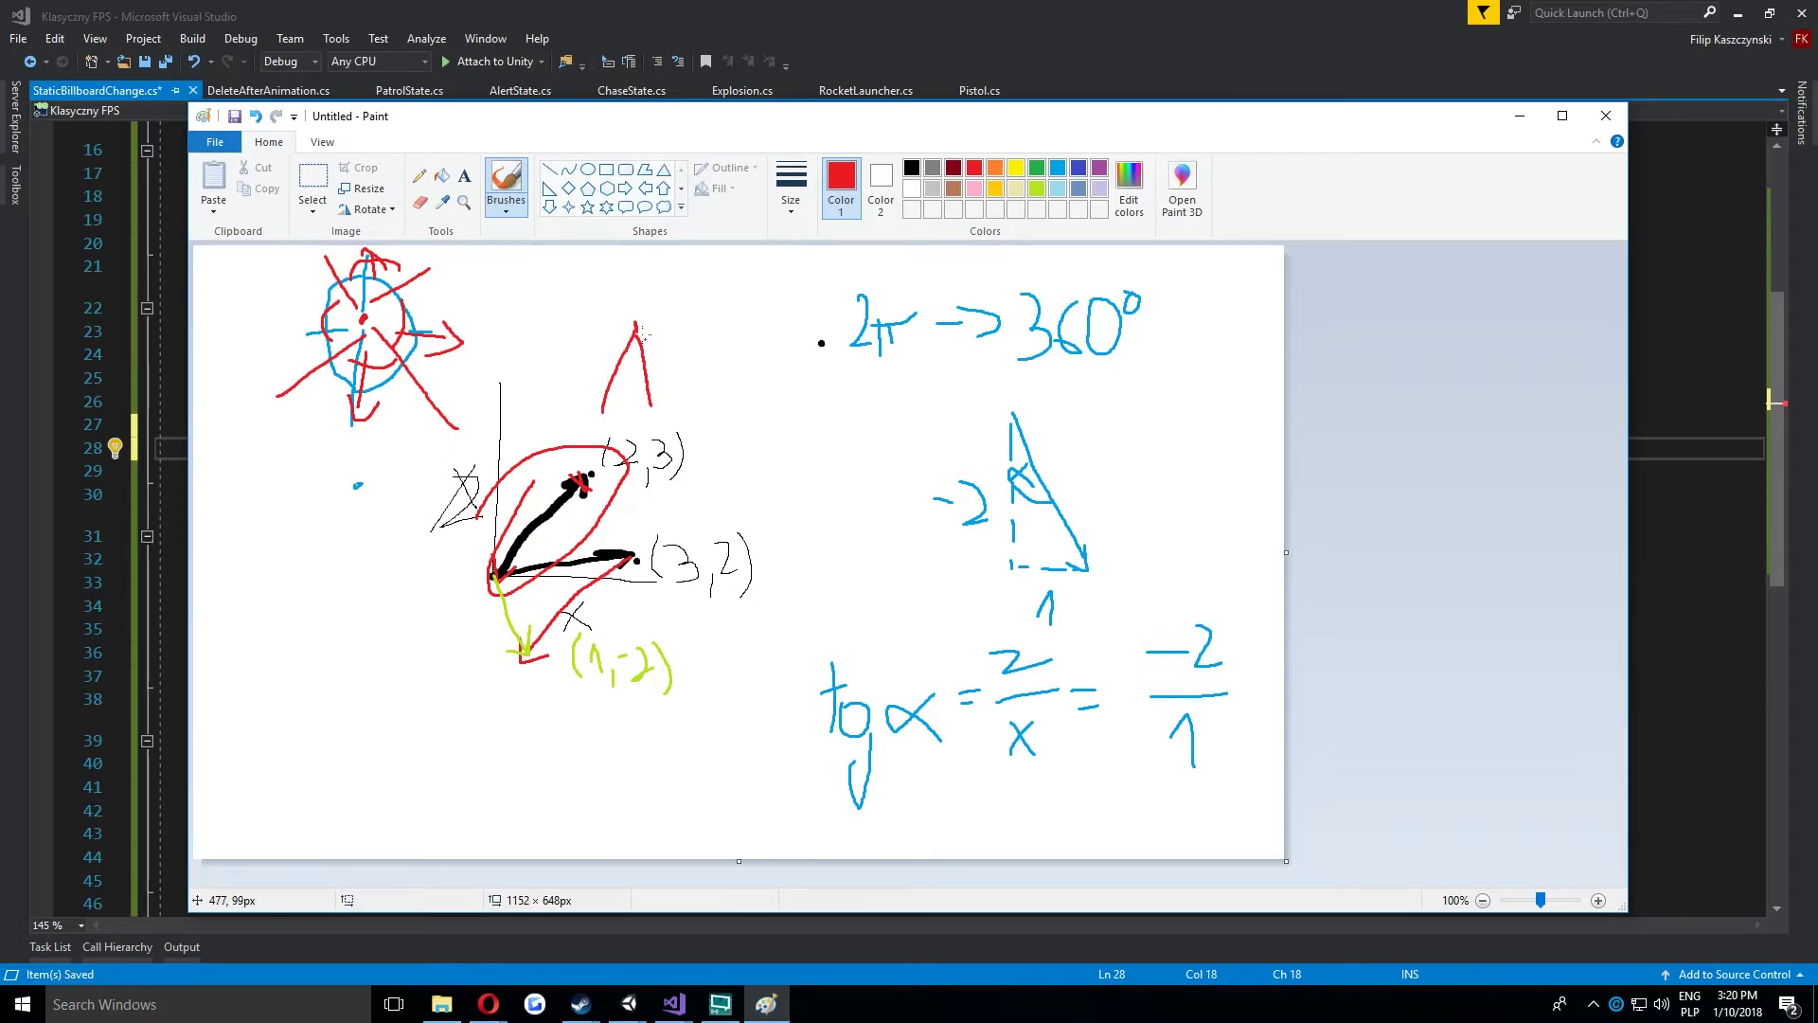
{"action": "mouse_move", "coordinate": [636, 326]}
{"action": "left_mouse_down"}
{"action": "mouse_move", "coordinate": [701, 369]}
{"action": "mouse_move", "coordinate": [706, 295]}
{"action": "mouse_move", "coordinate": [613, 279]}
{"action": "left_mouse_up"}
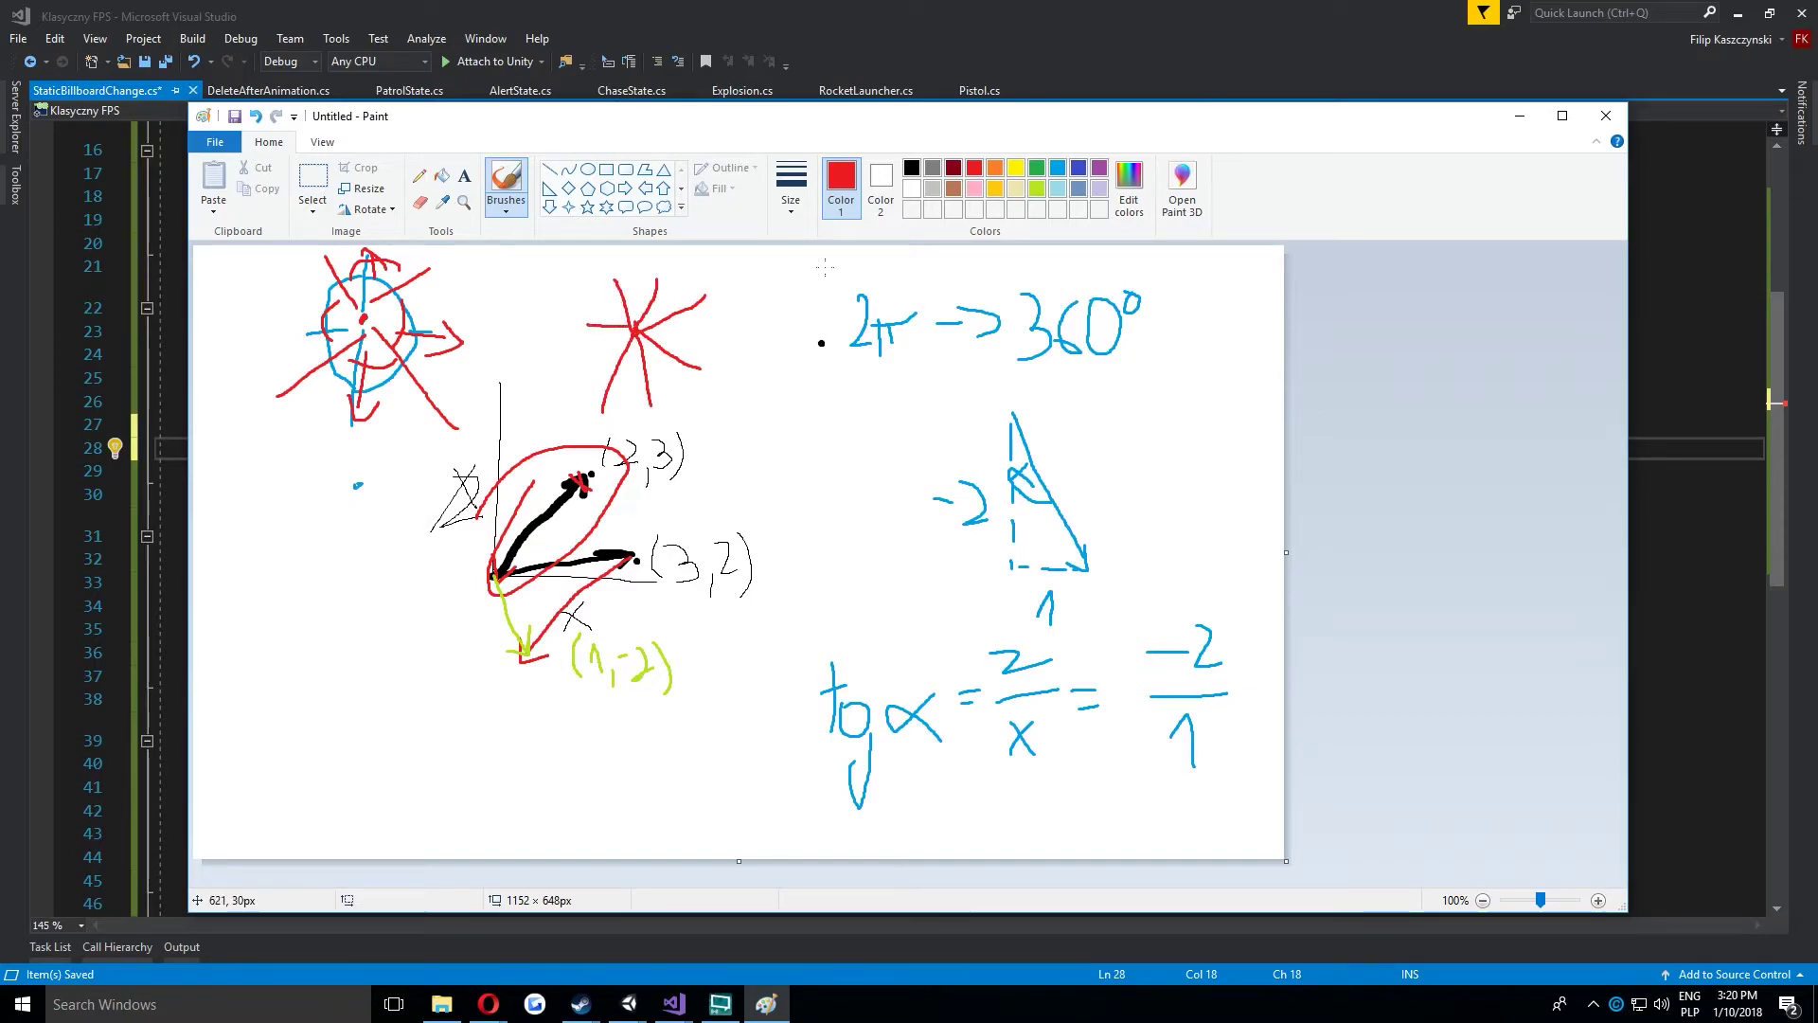
{"action": "left_click", "coordinate": [890, 28]}
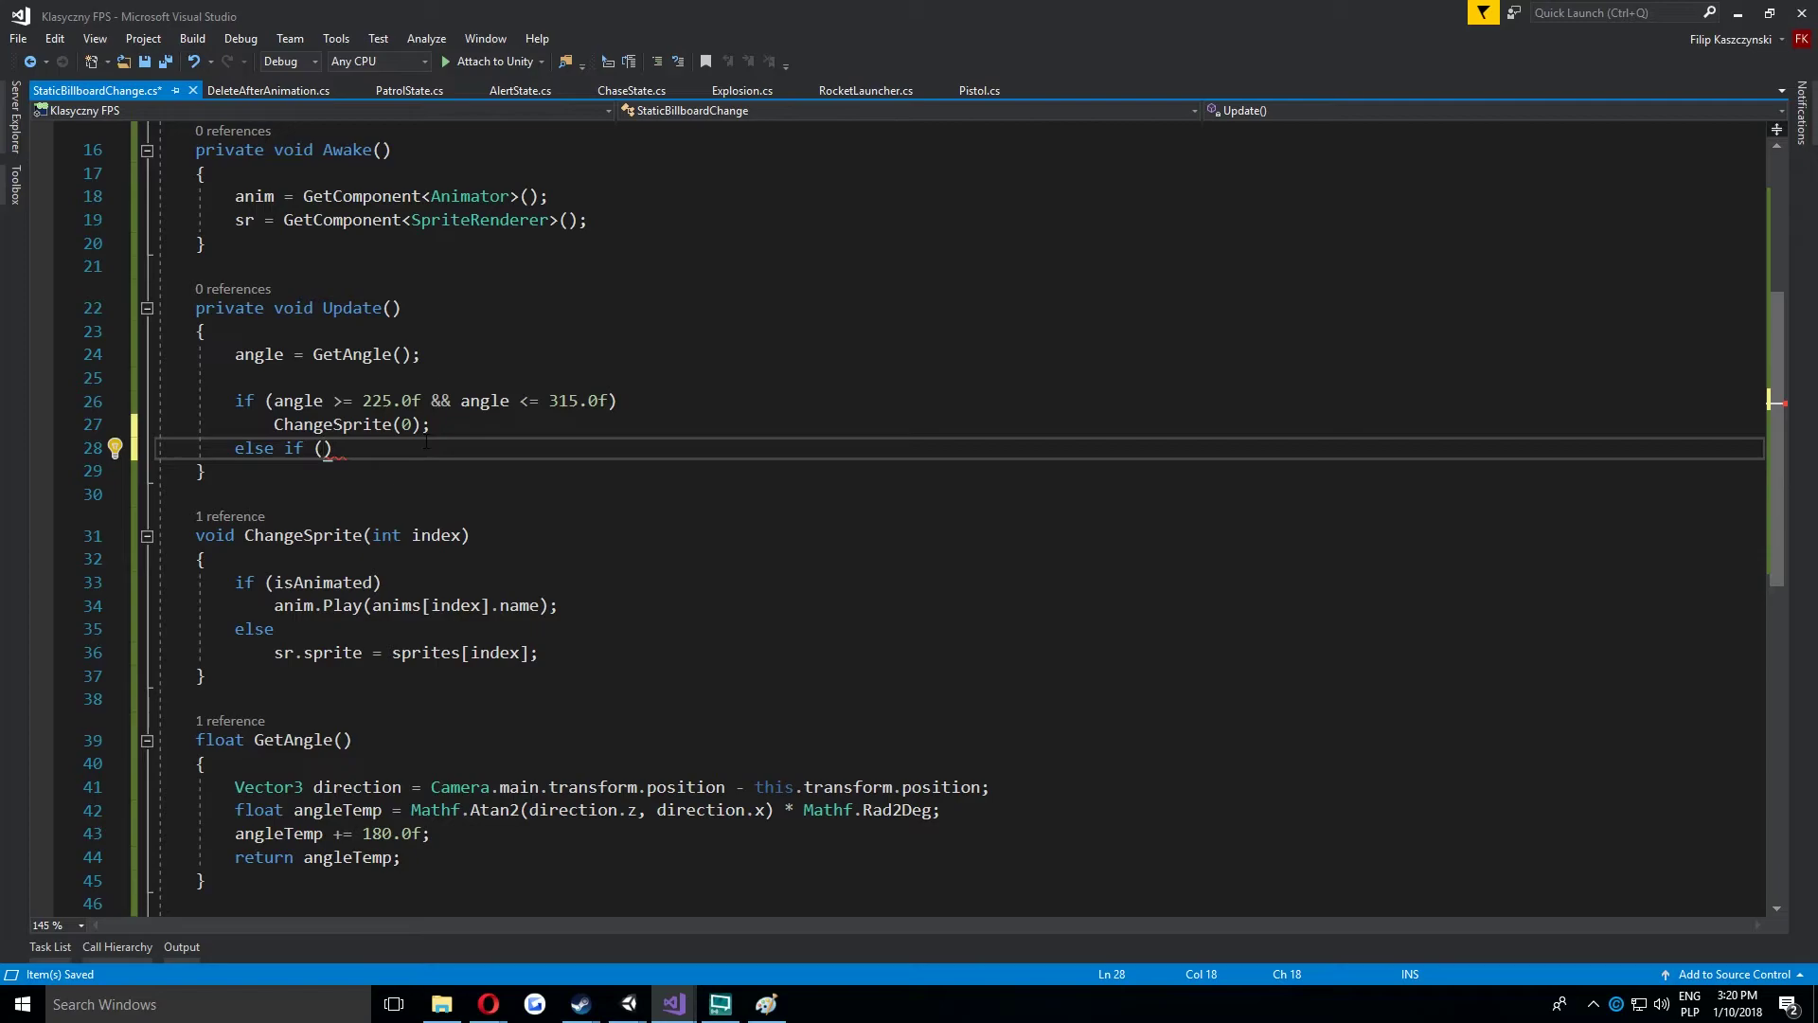
Complete the else-if for angles between 135 and 225 so it calls ChangeSprite(1).
{"action": "type", "text": "angle < 225."}
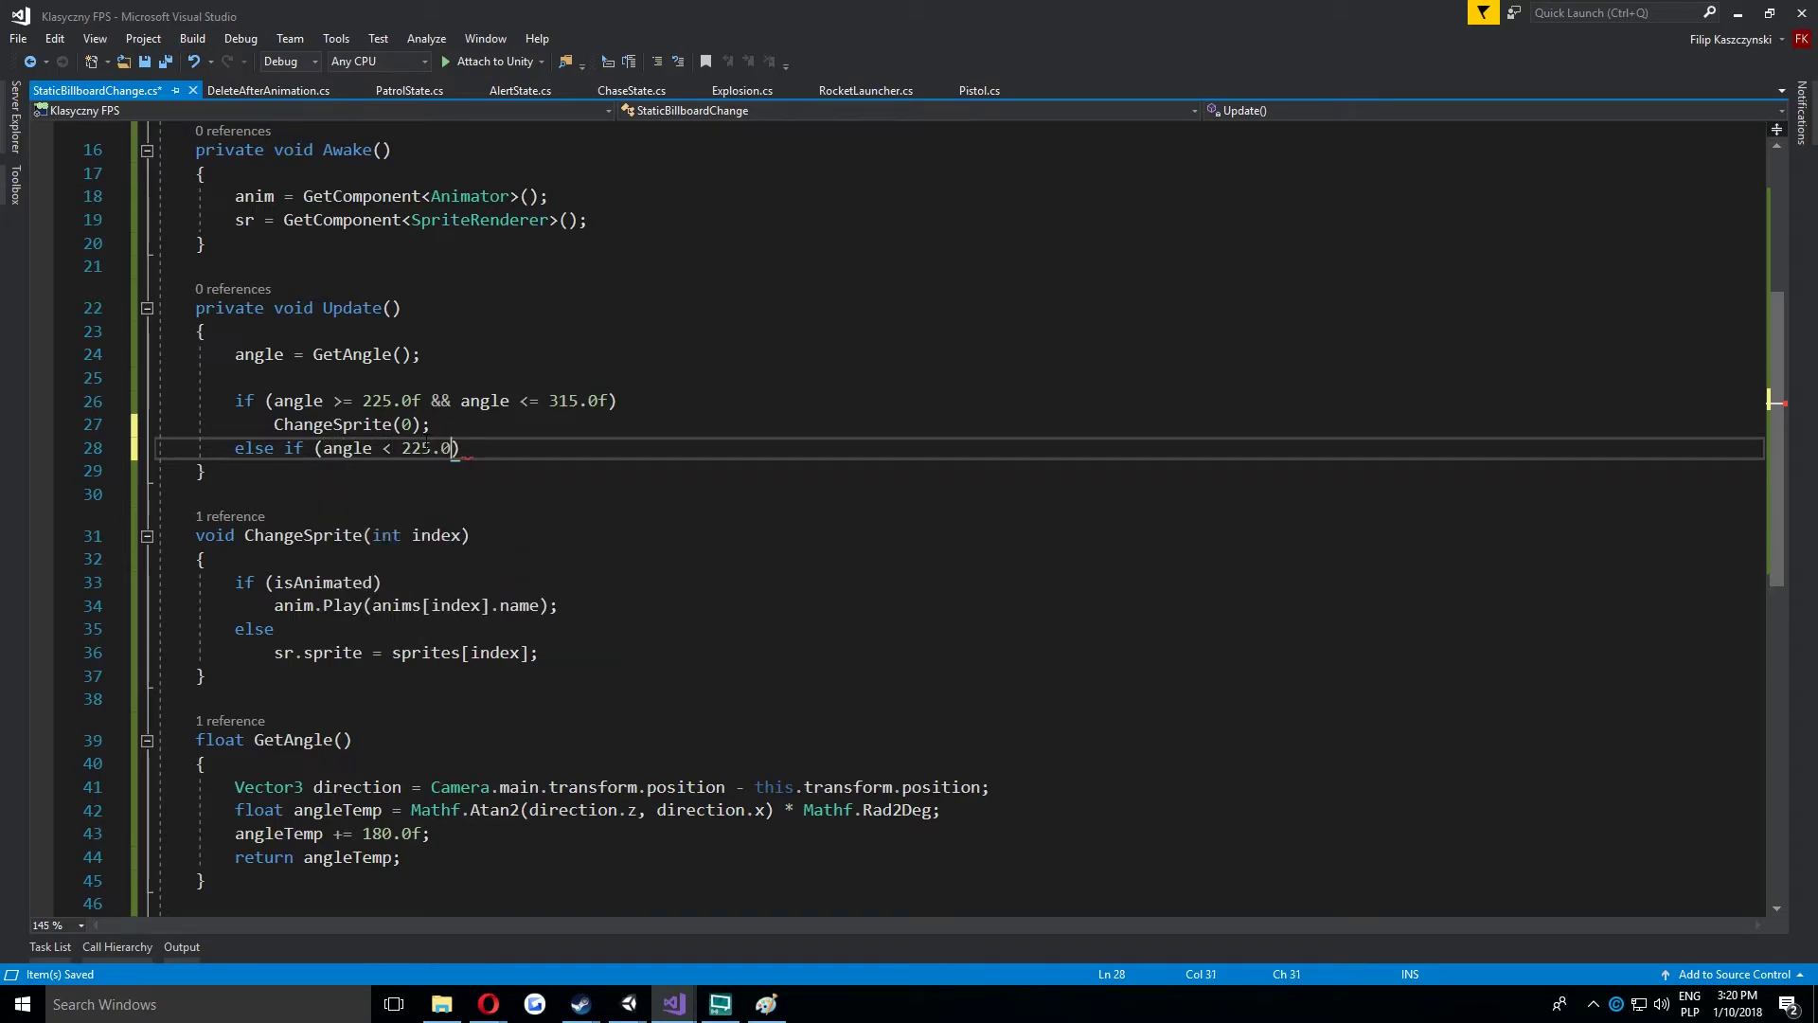
{"action": "type", "text": "0f "}
{"action": "type", "text": "&& angle > 135.0f)"}
{"action": "key", "text": "Return"}
{"action": "type", "text": "Cha"}
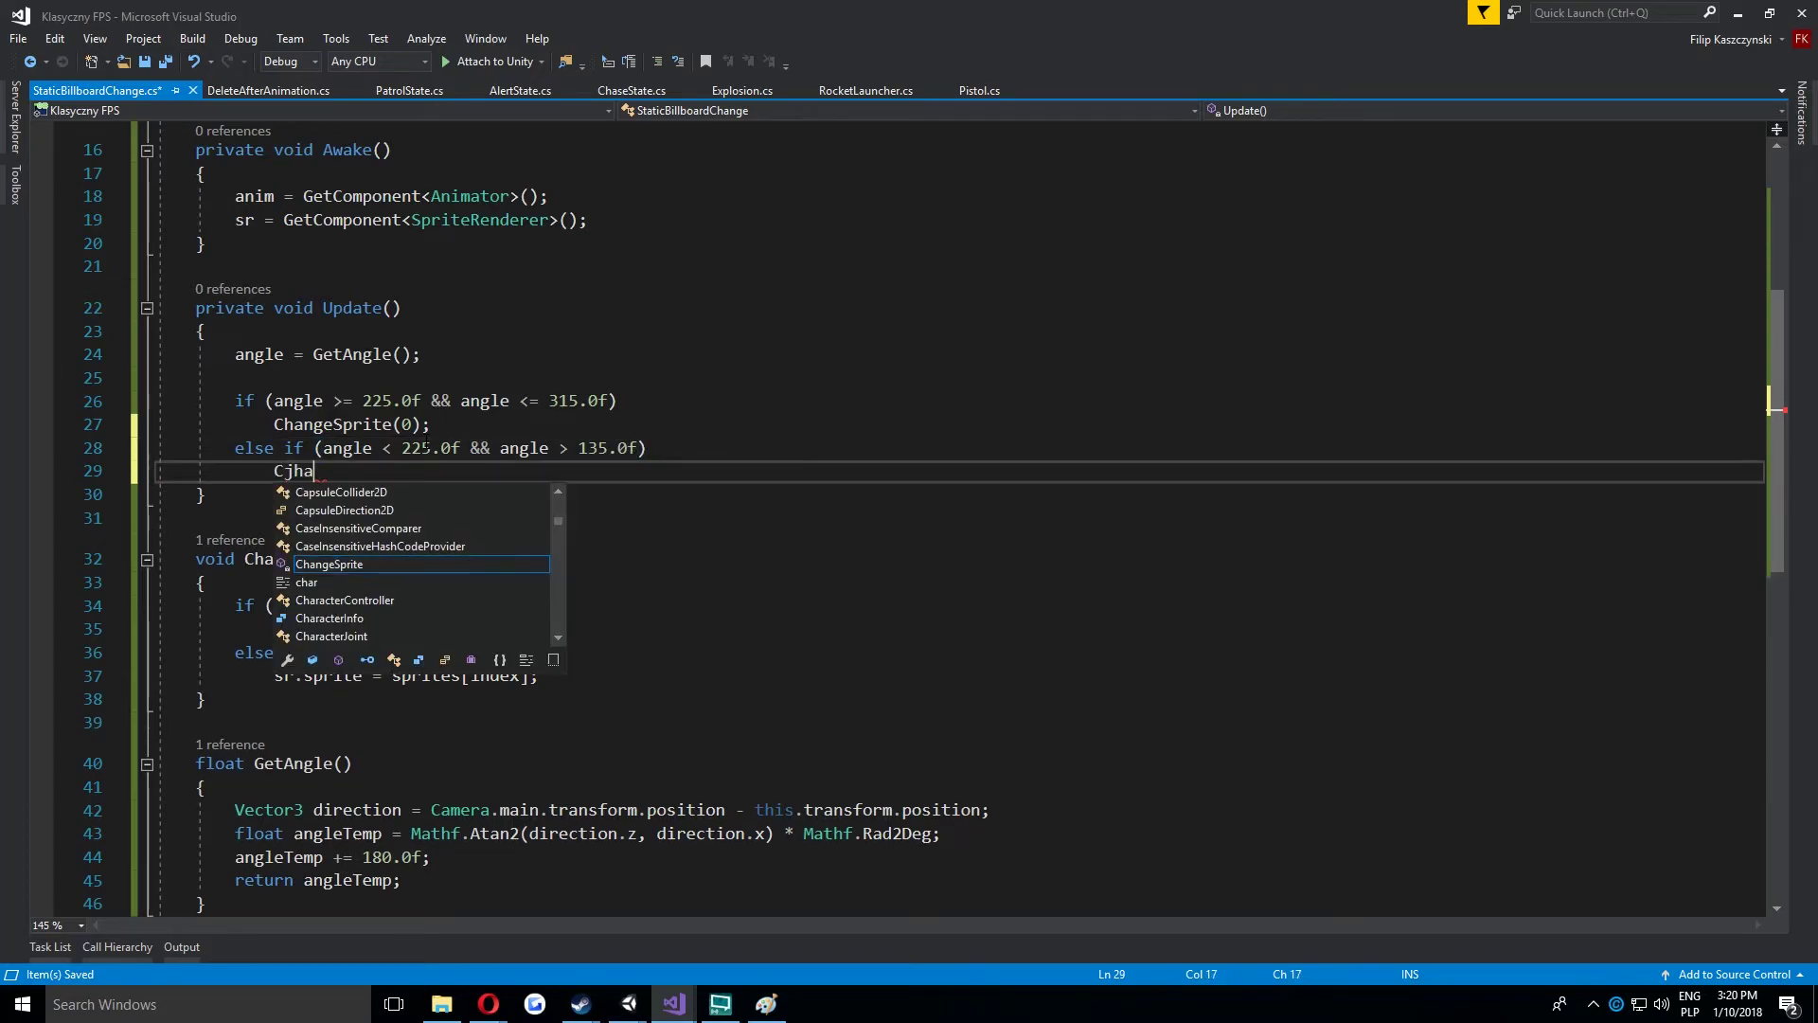
{"action": "key", "text": "Tab"}
{"action": "type", "text": "(1);"}
{"action": "key", "text": "Return"}
Add an else-if for angles between 45 and 135 that calls ChangeSprite(2).
{"action": "type", "text": "else if (angle <= 1"}
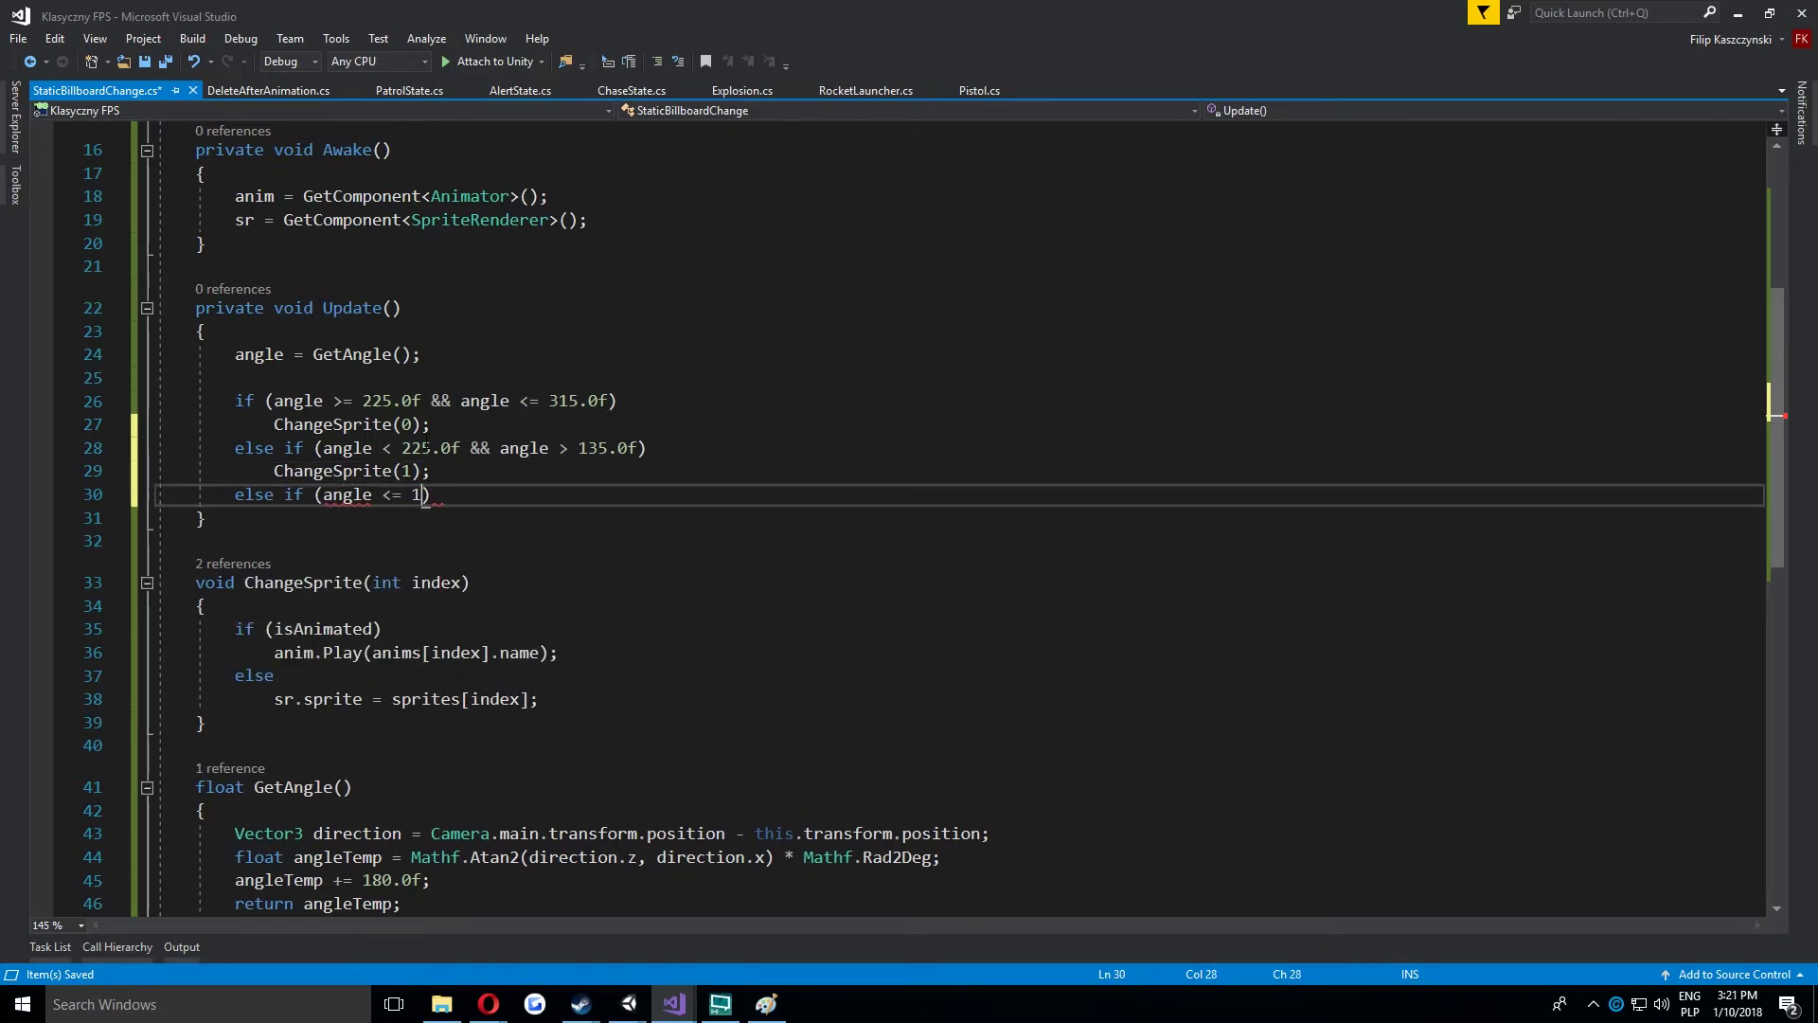
{"action": "type", "text": "35.0f"}
{"action": "type", "text": " && anglke"}
{"action": "key", "text": "BackSpace"}
{"action": "key", "text": "BackSpace"}
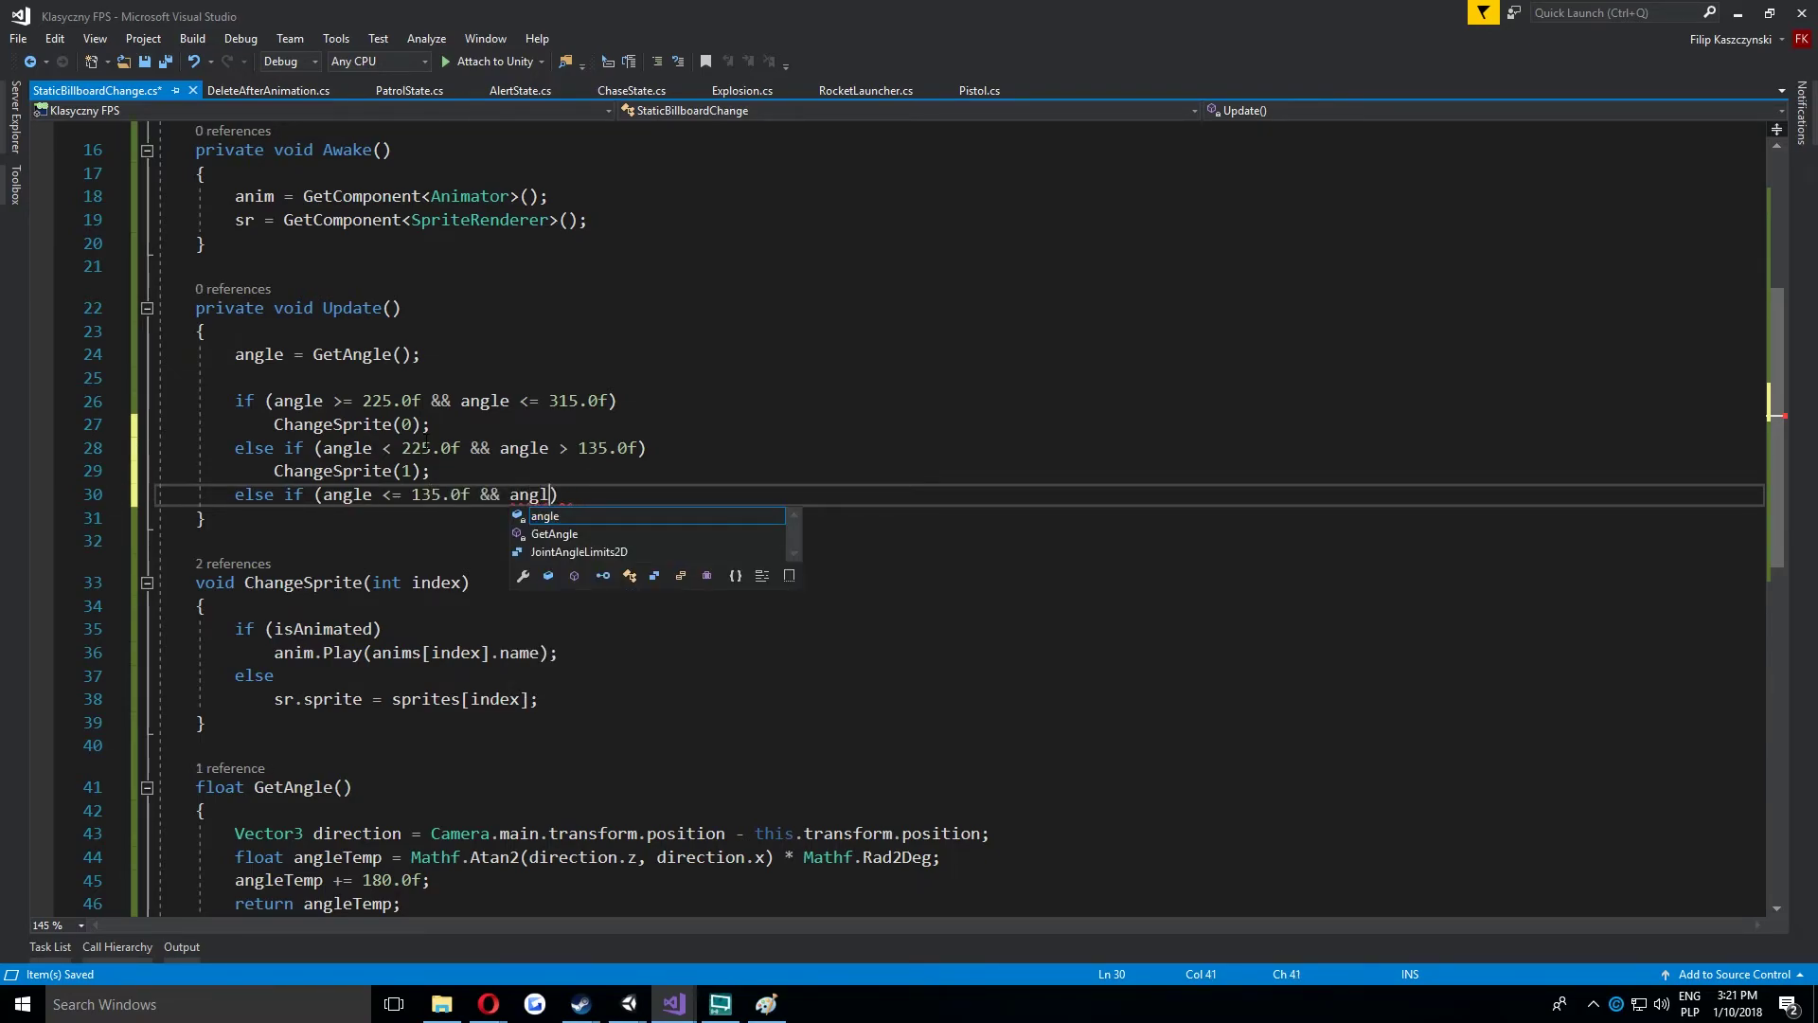
{"action": "type", "text": "e >= 45.0f)"}
{"action": "key", "text": "Return"}
{"action": "type", "text": "Chang"}
{"action": "key", "text": "Tab"}
{"action": "type", "text": "(2);"}
{"action": "key", "text": "Return"}
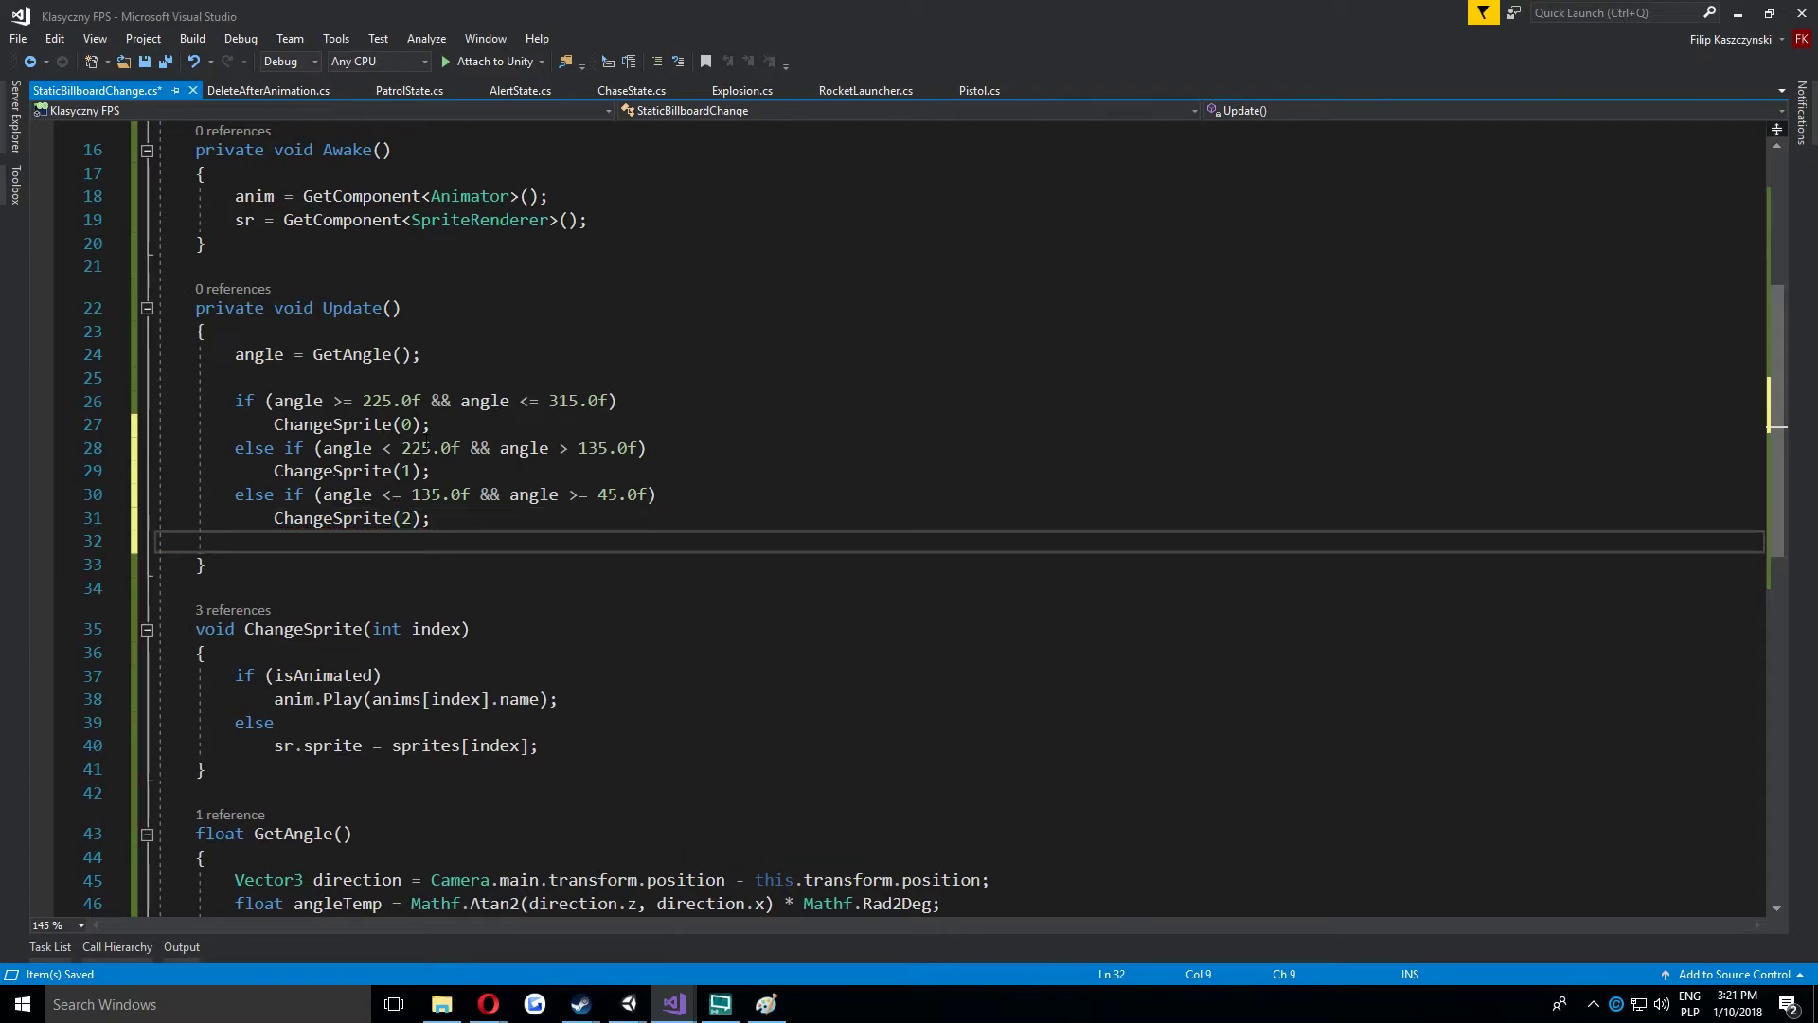
Begin a fourth condition 'else if (angle' and bring Paint back in front.
{"action": "type", "text": "else if("}
{"action": "key", "text": "BackSpace"}
{"action": "key", "text": "BackSpace"}
{"action": "type", "text": "(a"}
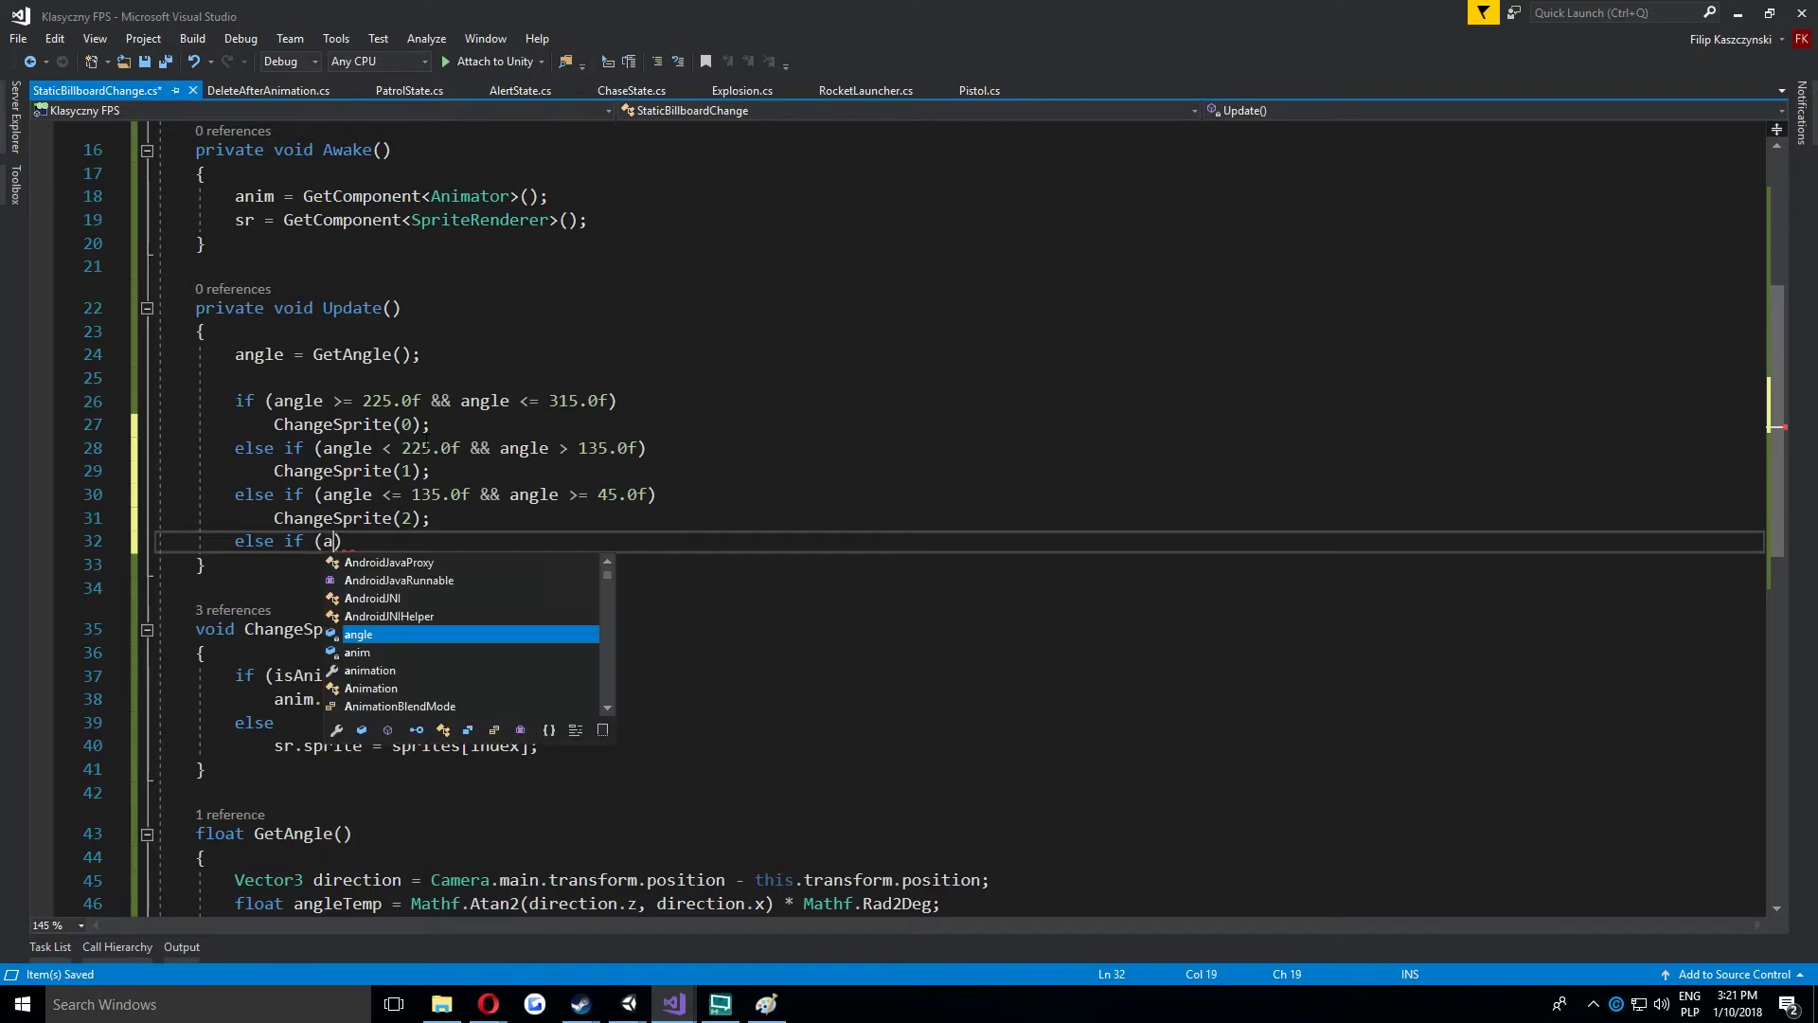
{"action": "type", "text": "ngle"}
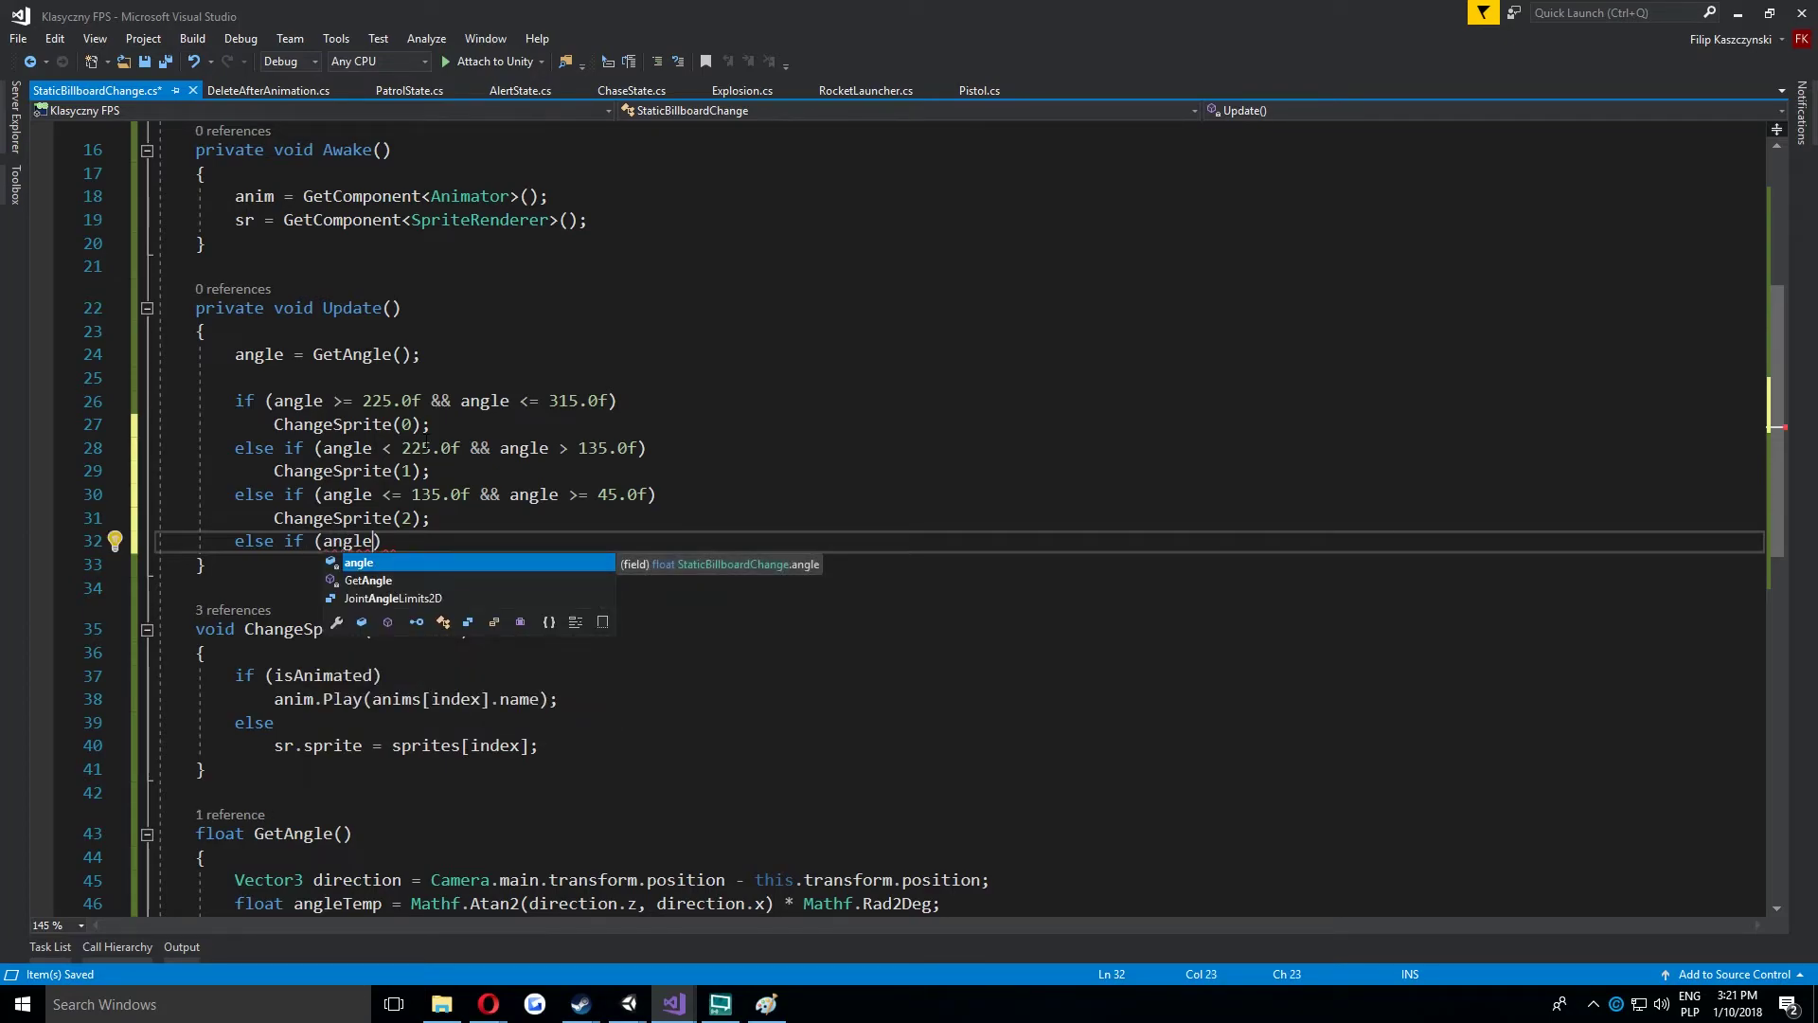
{"action": "left_click", "coordinate": [766, 1004]}
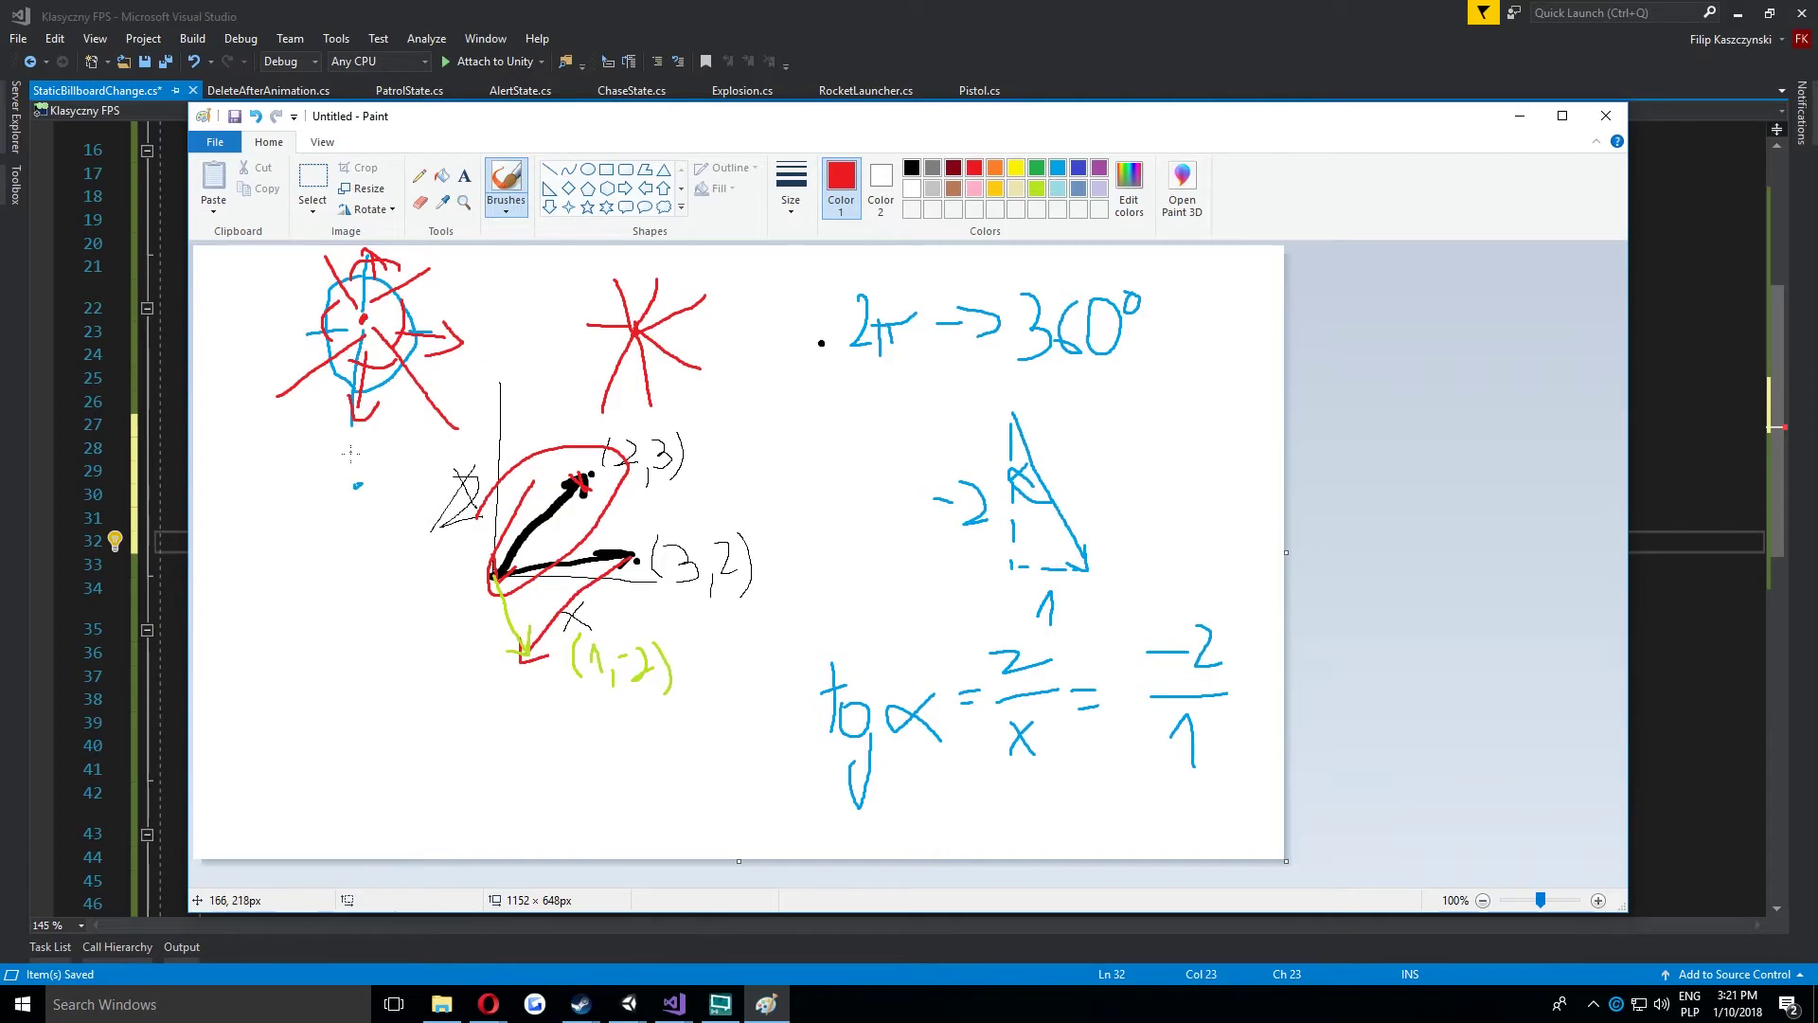
Draw a red line down from the blue circle's centre with a short red mark at its lower left.
{"action": "mouse_move", "coordinate": [360, 336]}
{"action": "left_mouse_down"}
{"action": "mouse_move", "coordinate": [346, 464]}
{"action": "mouse_move", "coordinate": [361, 466]}
{"action": "left_mouse_up"}
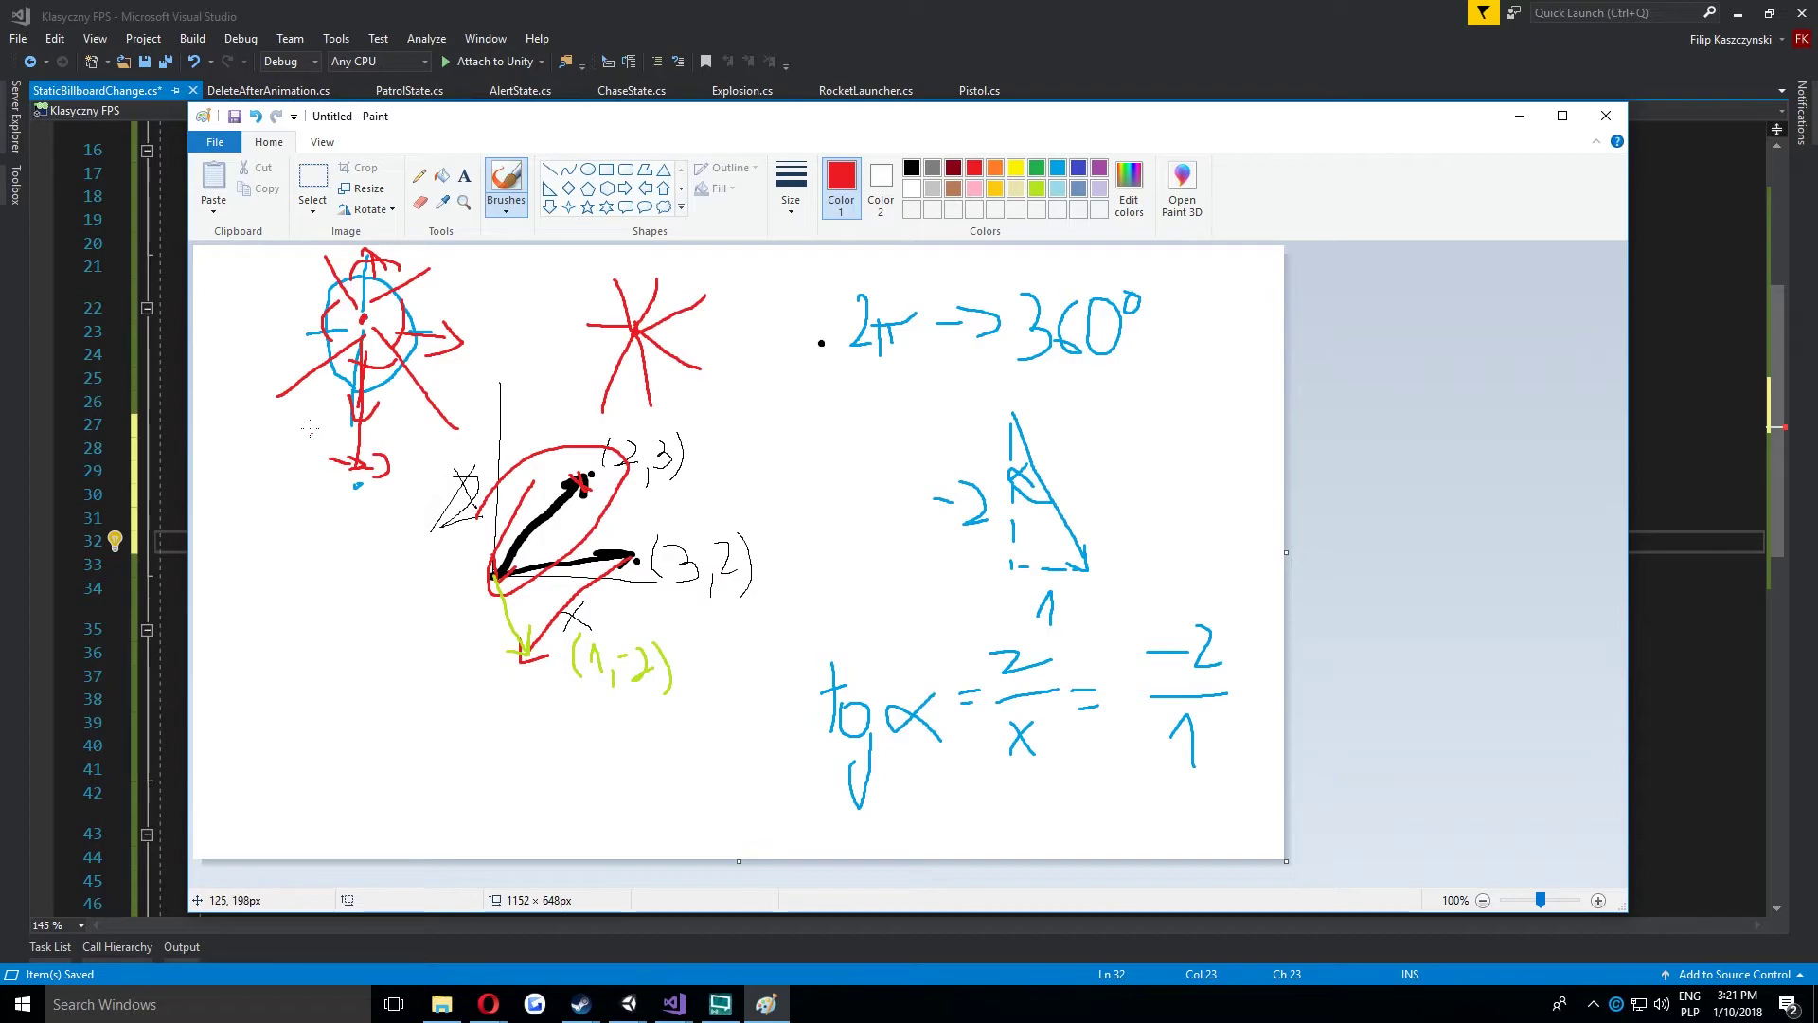
{"action": "mouse_move", "coordinate": [304, 433]}
{"action": "left_mouse_down"}
{"action": "mouse_move", "coordinate": [283, 461]}
{"action": "mouse_move", "coordinate": [306, 474]}
{"action": "left_mouse_up"}
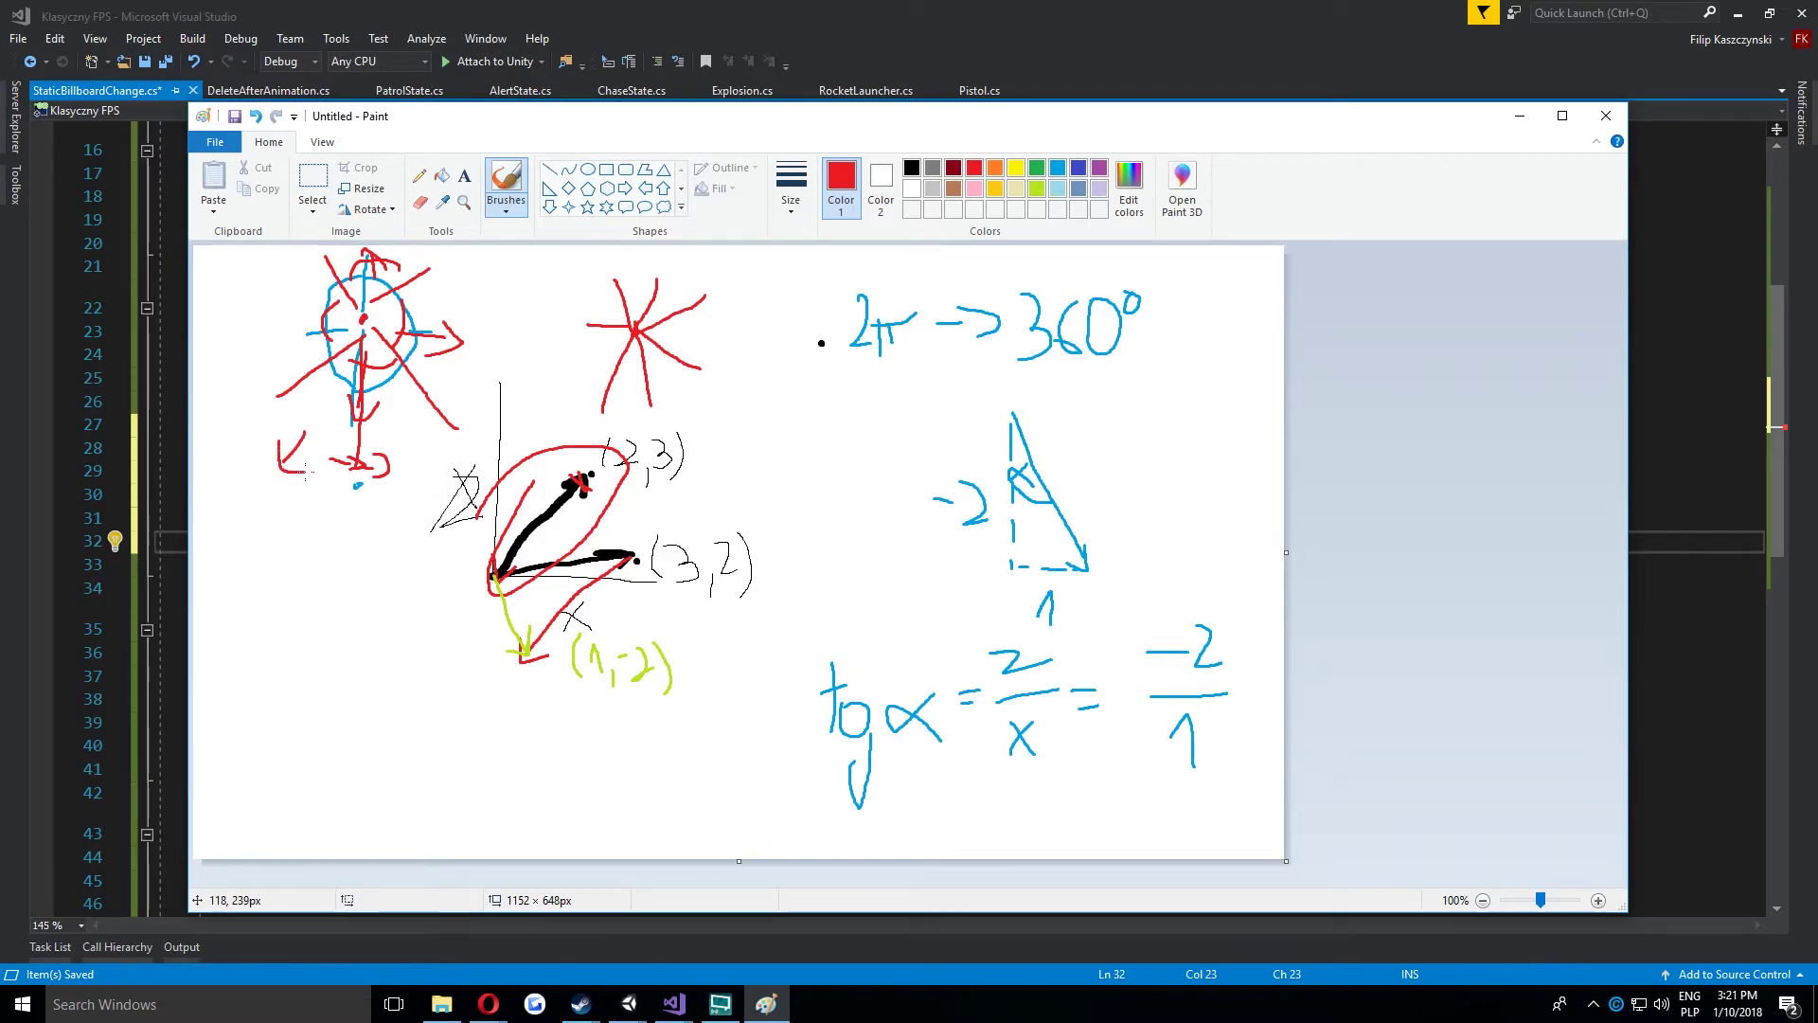
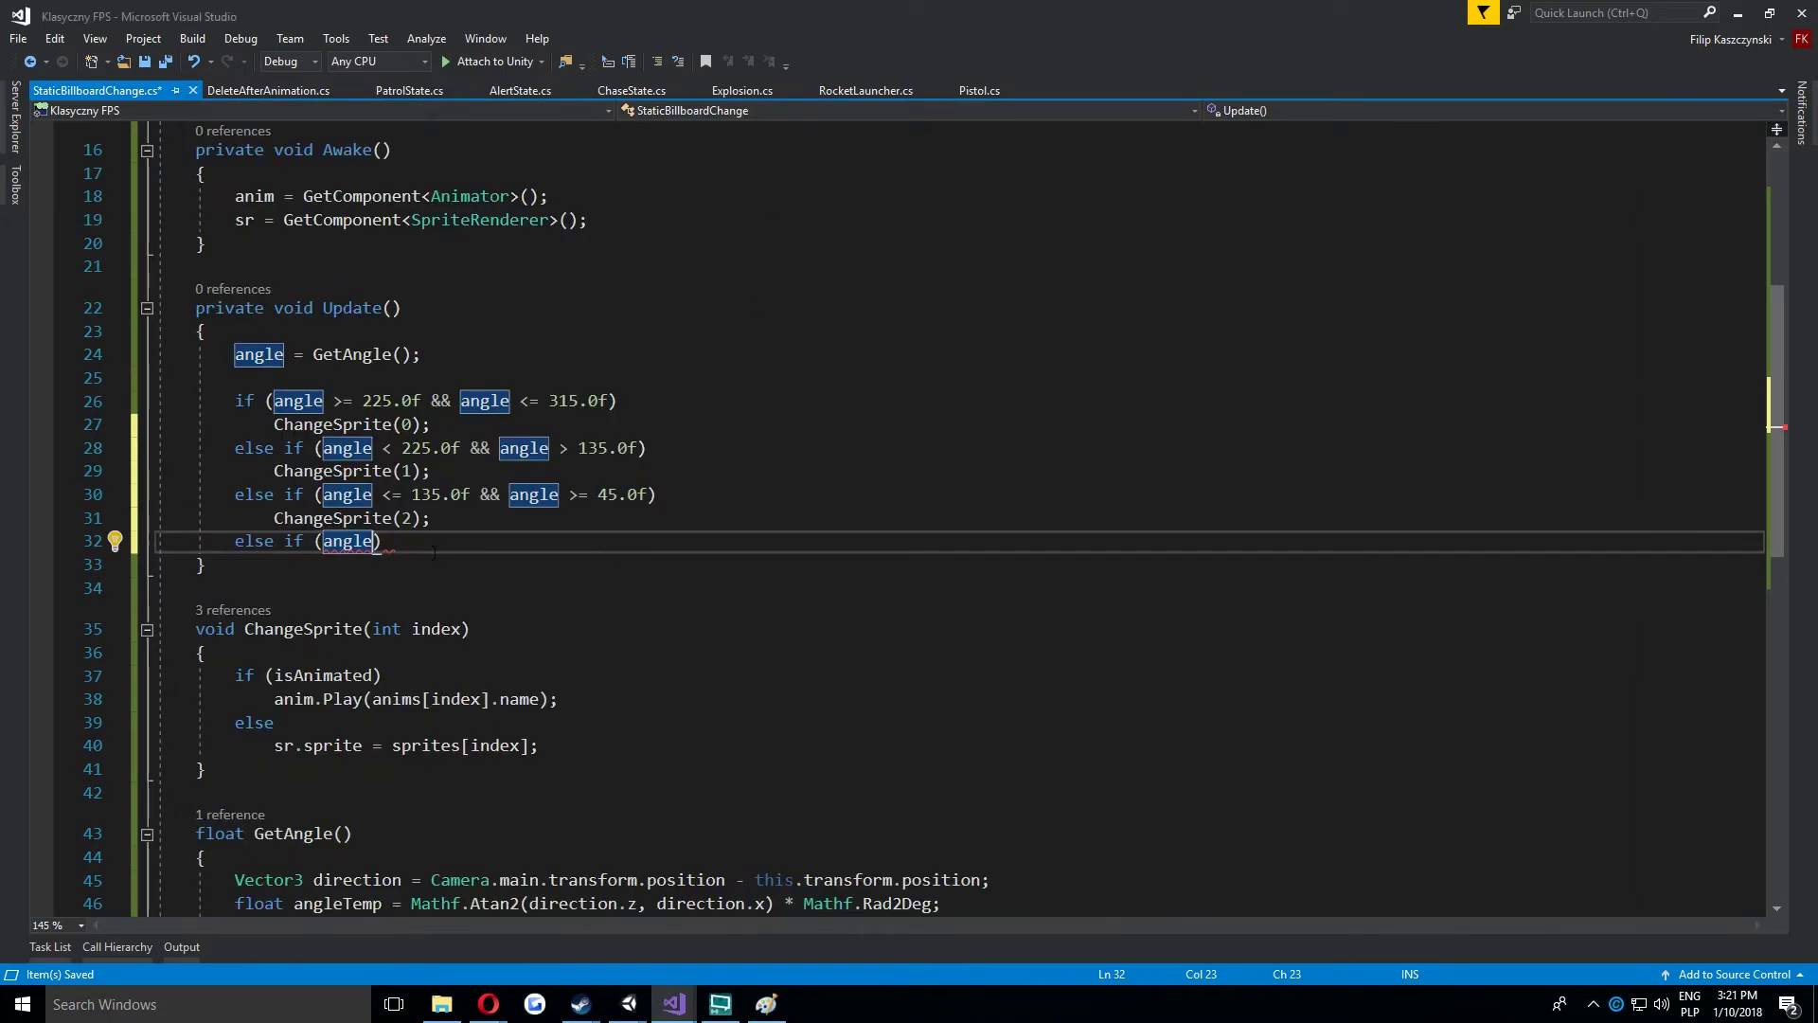
Make line 32's else-if call ChangeSprite(3) for angles 0–45 or 315–360, and save the script.
{"action": "double_click", "coordinate": [343, 542]}
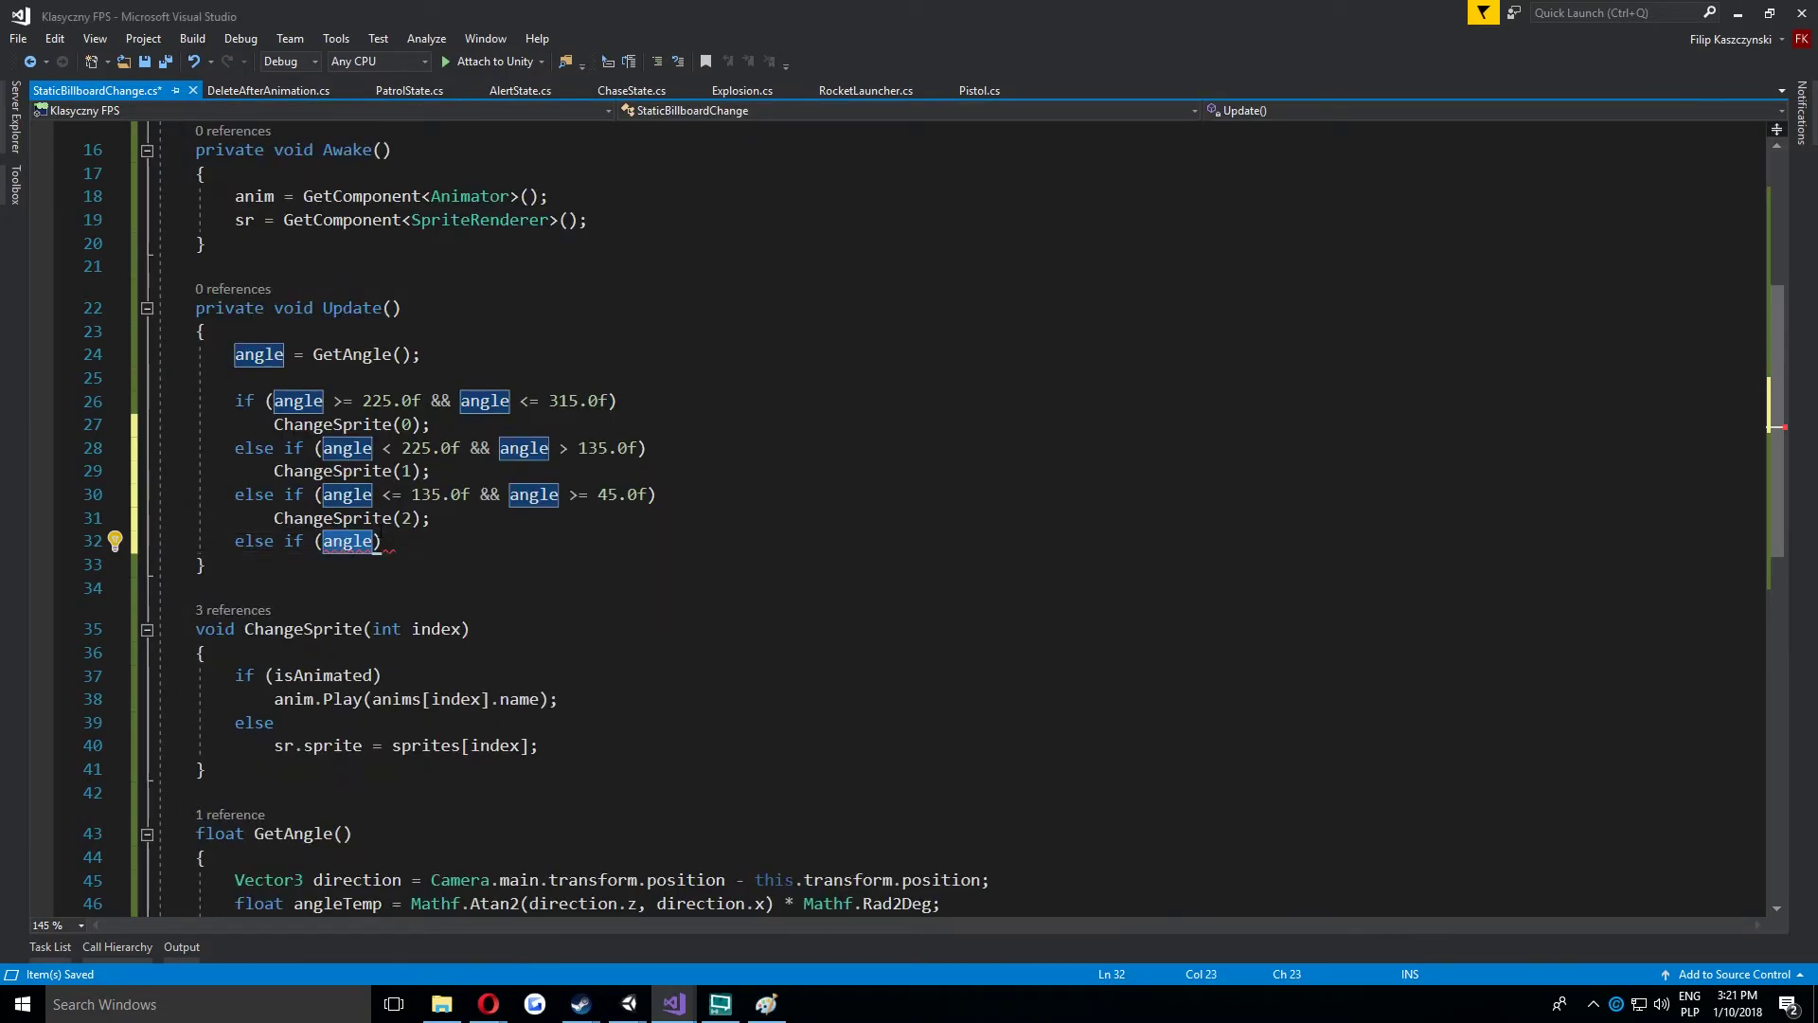
{"action": "key", "text": "BackSpace"}
{"action": "type", "text": "("}
{"action": "type", "text": "angle < 3"}
{"action": "key", "text": "BackSpace"}
{"action": "type", "text": "45.0f && angle > 0.0f) || (angle "}
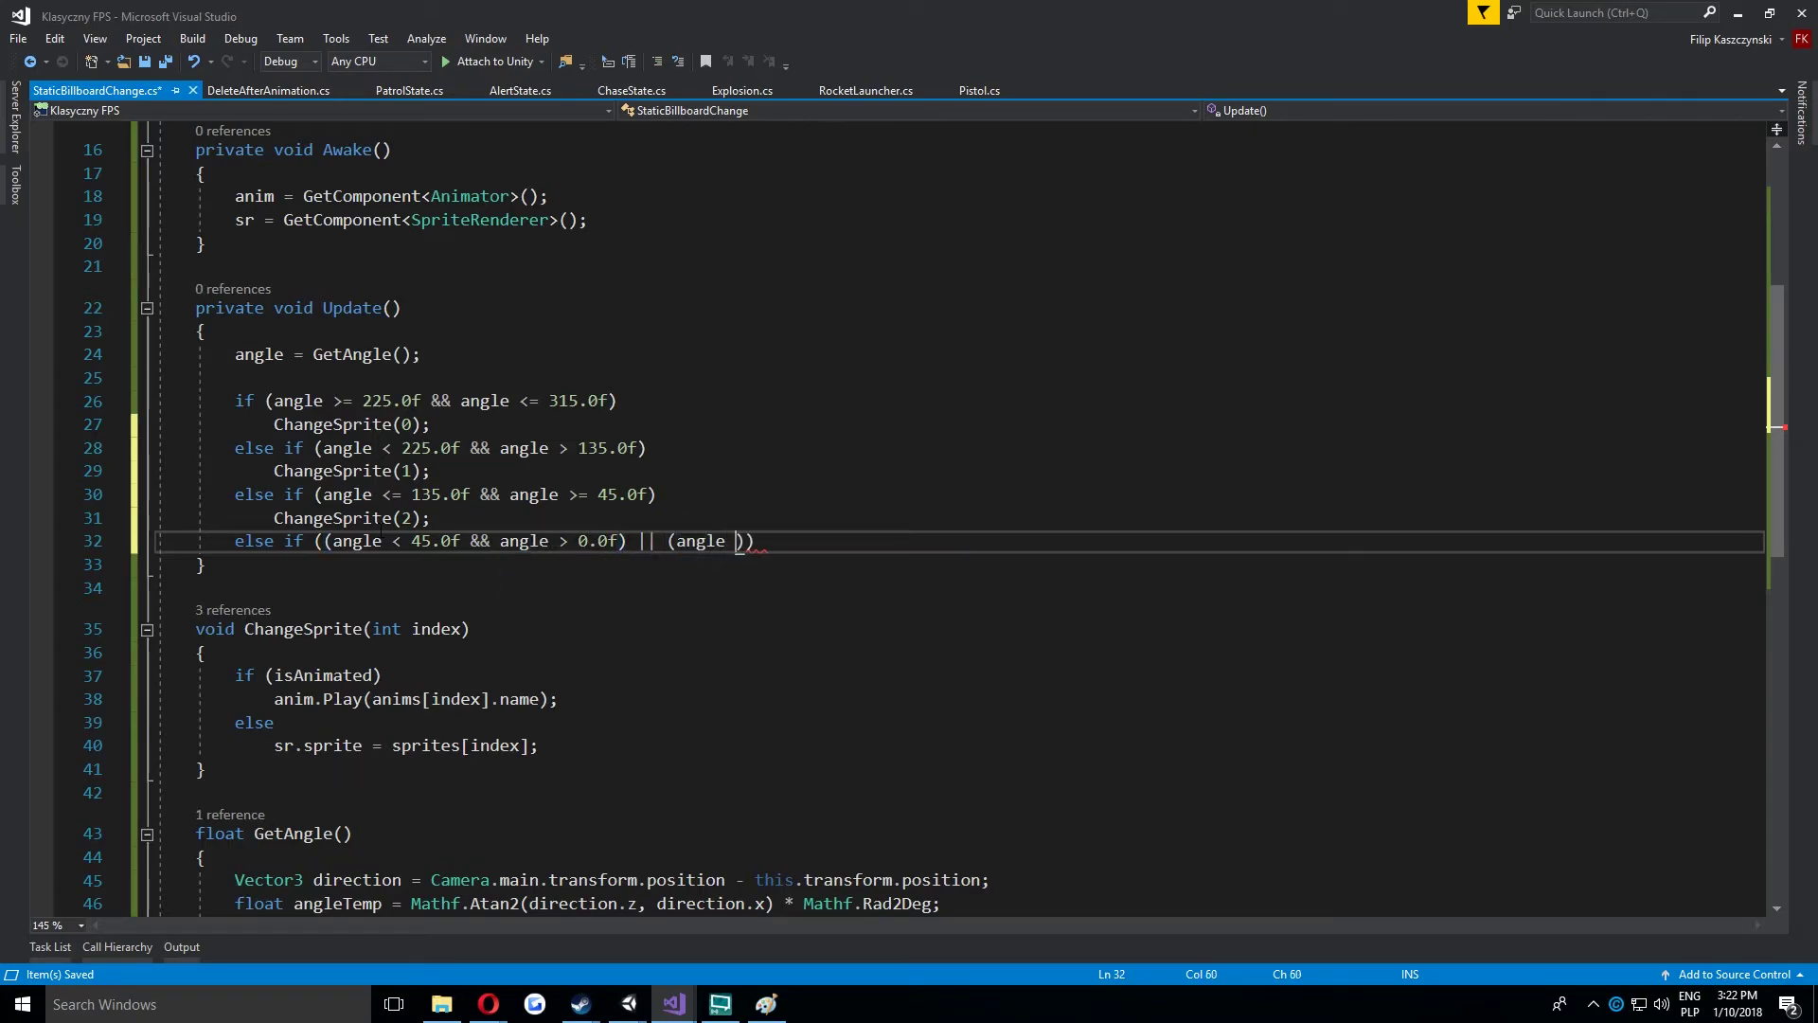
{"action": "type", "text": "> 315.0f"}
{"action": "type", "text": " && angle < 360.0f)"}
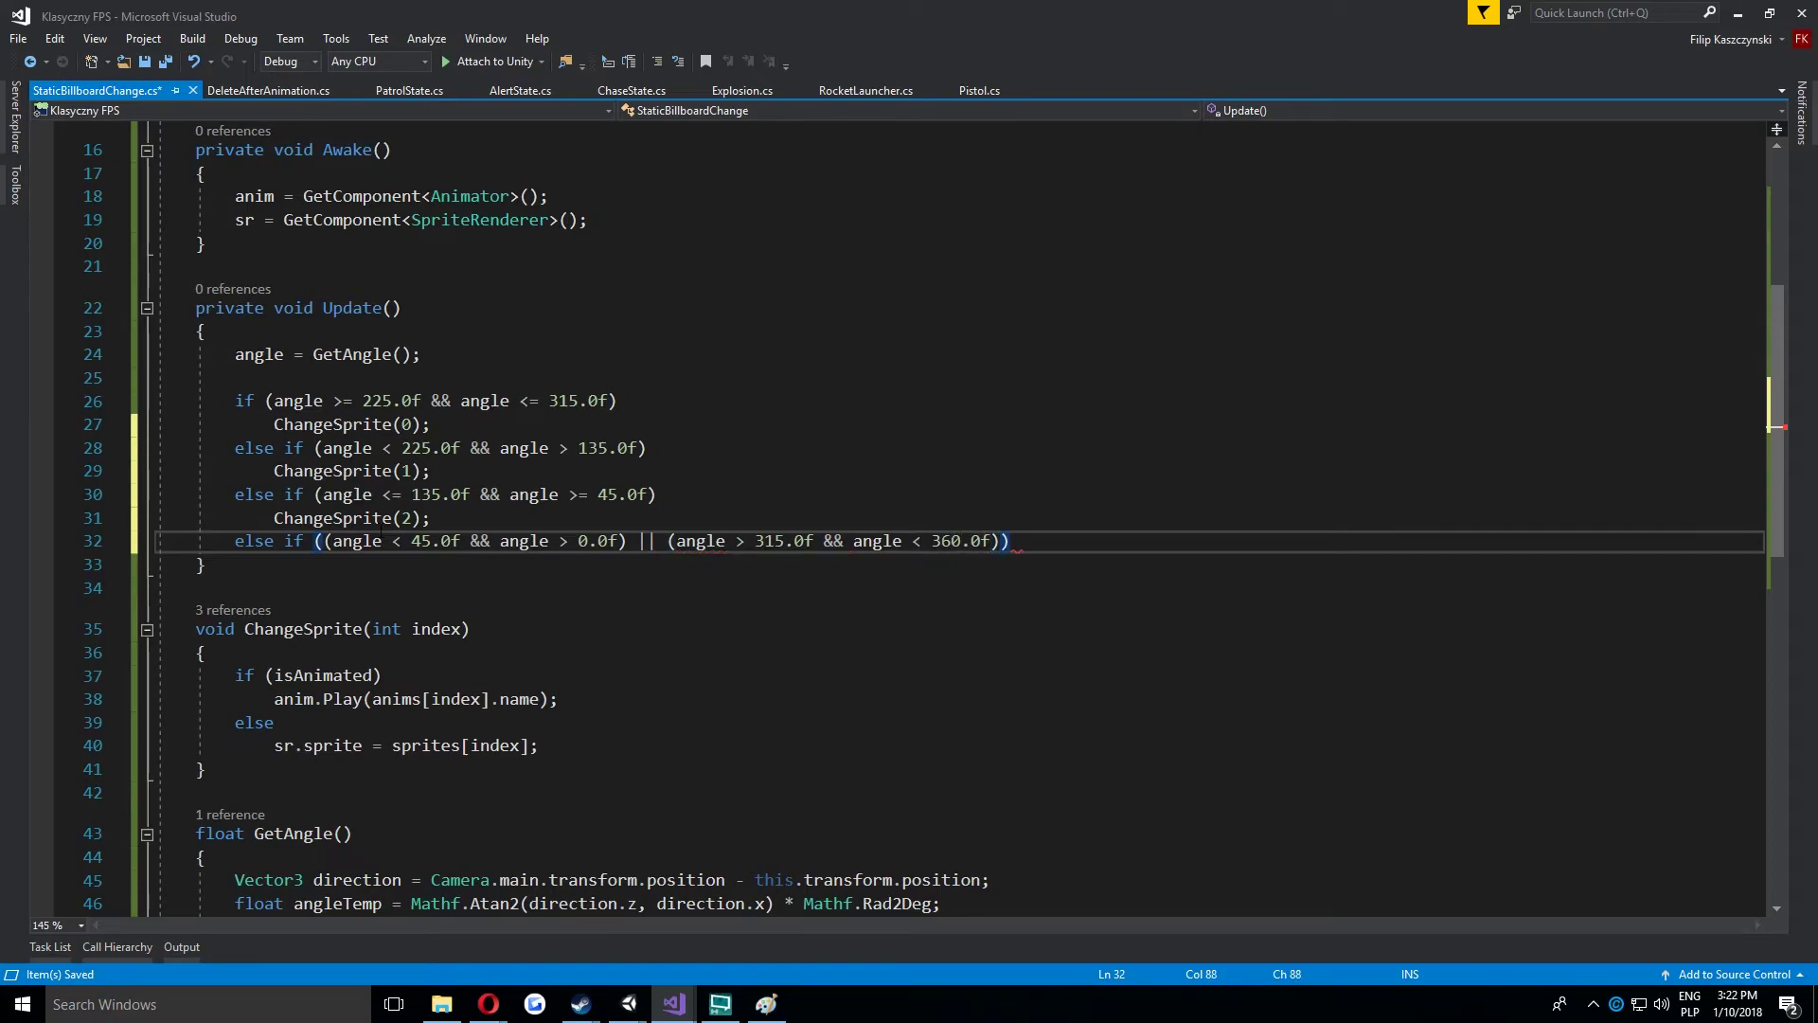
{"action": "key", "text": "Return"}
{"action": "type", "text": "ChangeSprite("}
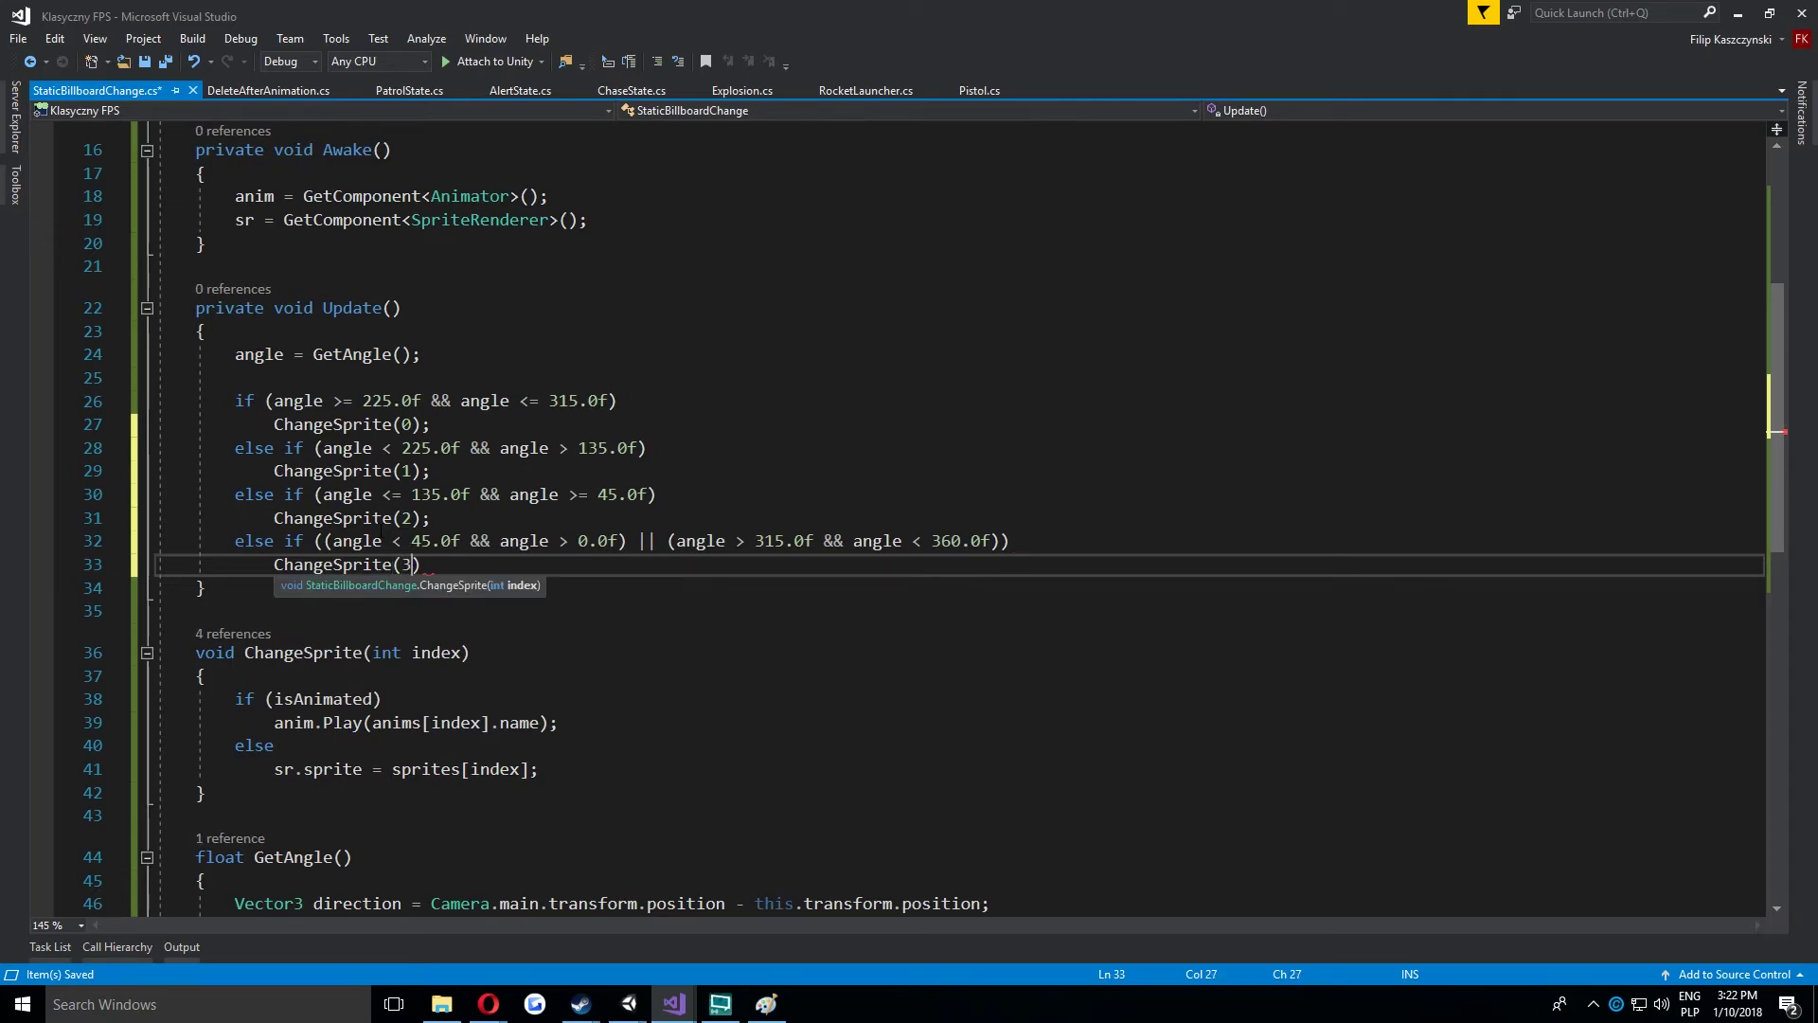
{"action": "type", "text": "3);"}
{"action": "key", "text": "ctrl+s"}
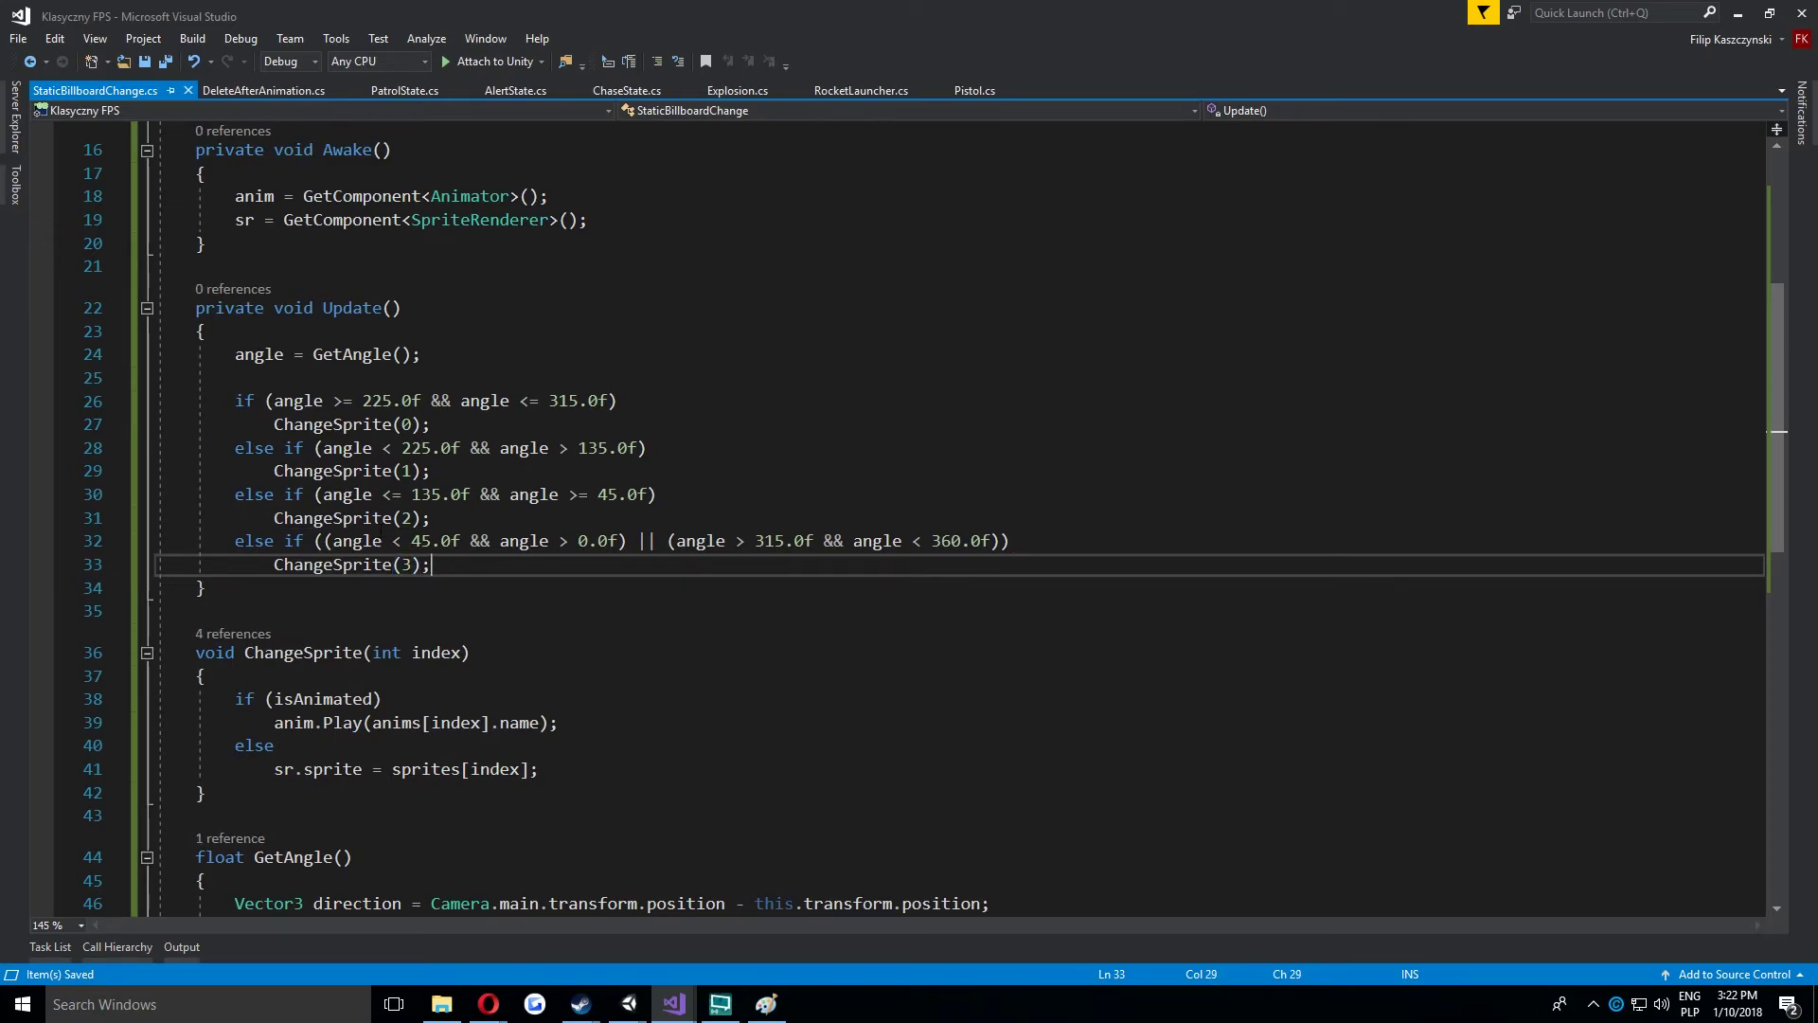
{"action": "scroll", "coordinate": [1057, 336], "scroll_direction": "up", "scroll_amount": 5}
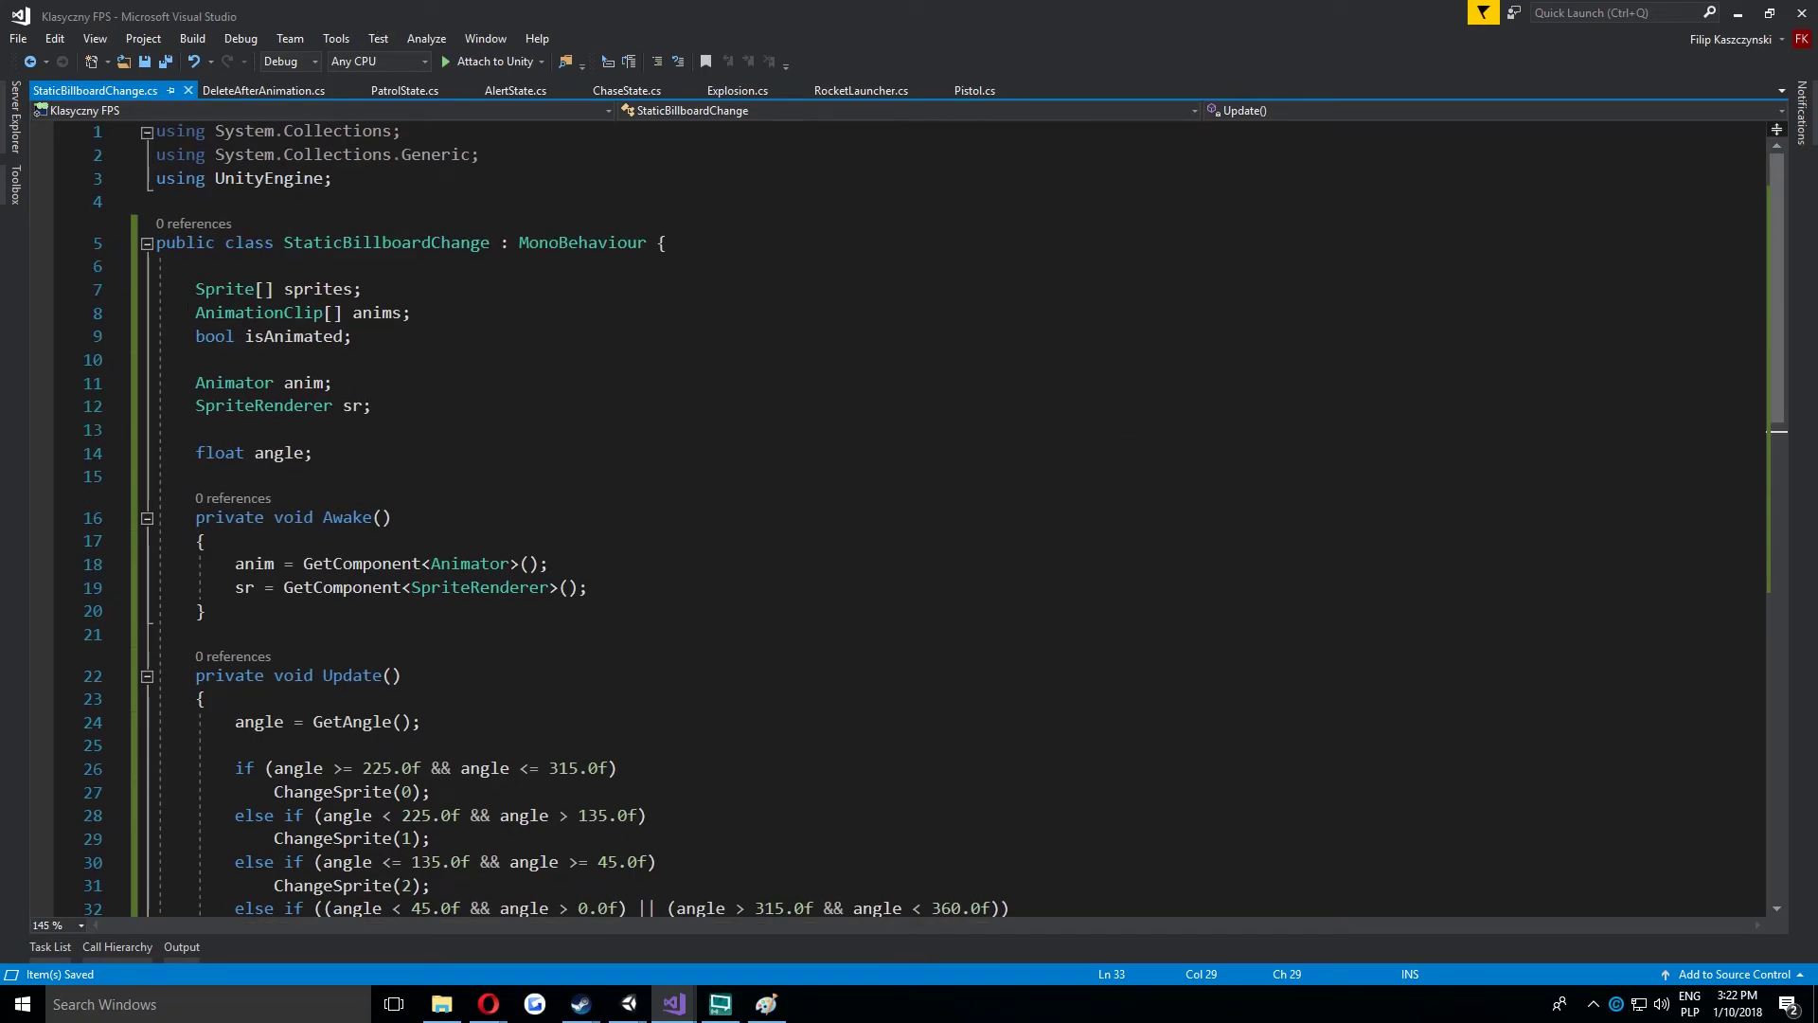
Add a [SerializeField] attribute above the sprites field.
{"action": "left_click", "coordinate": [350, 268]}
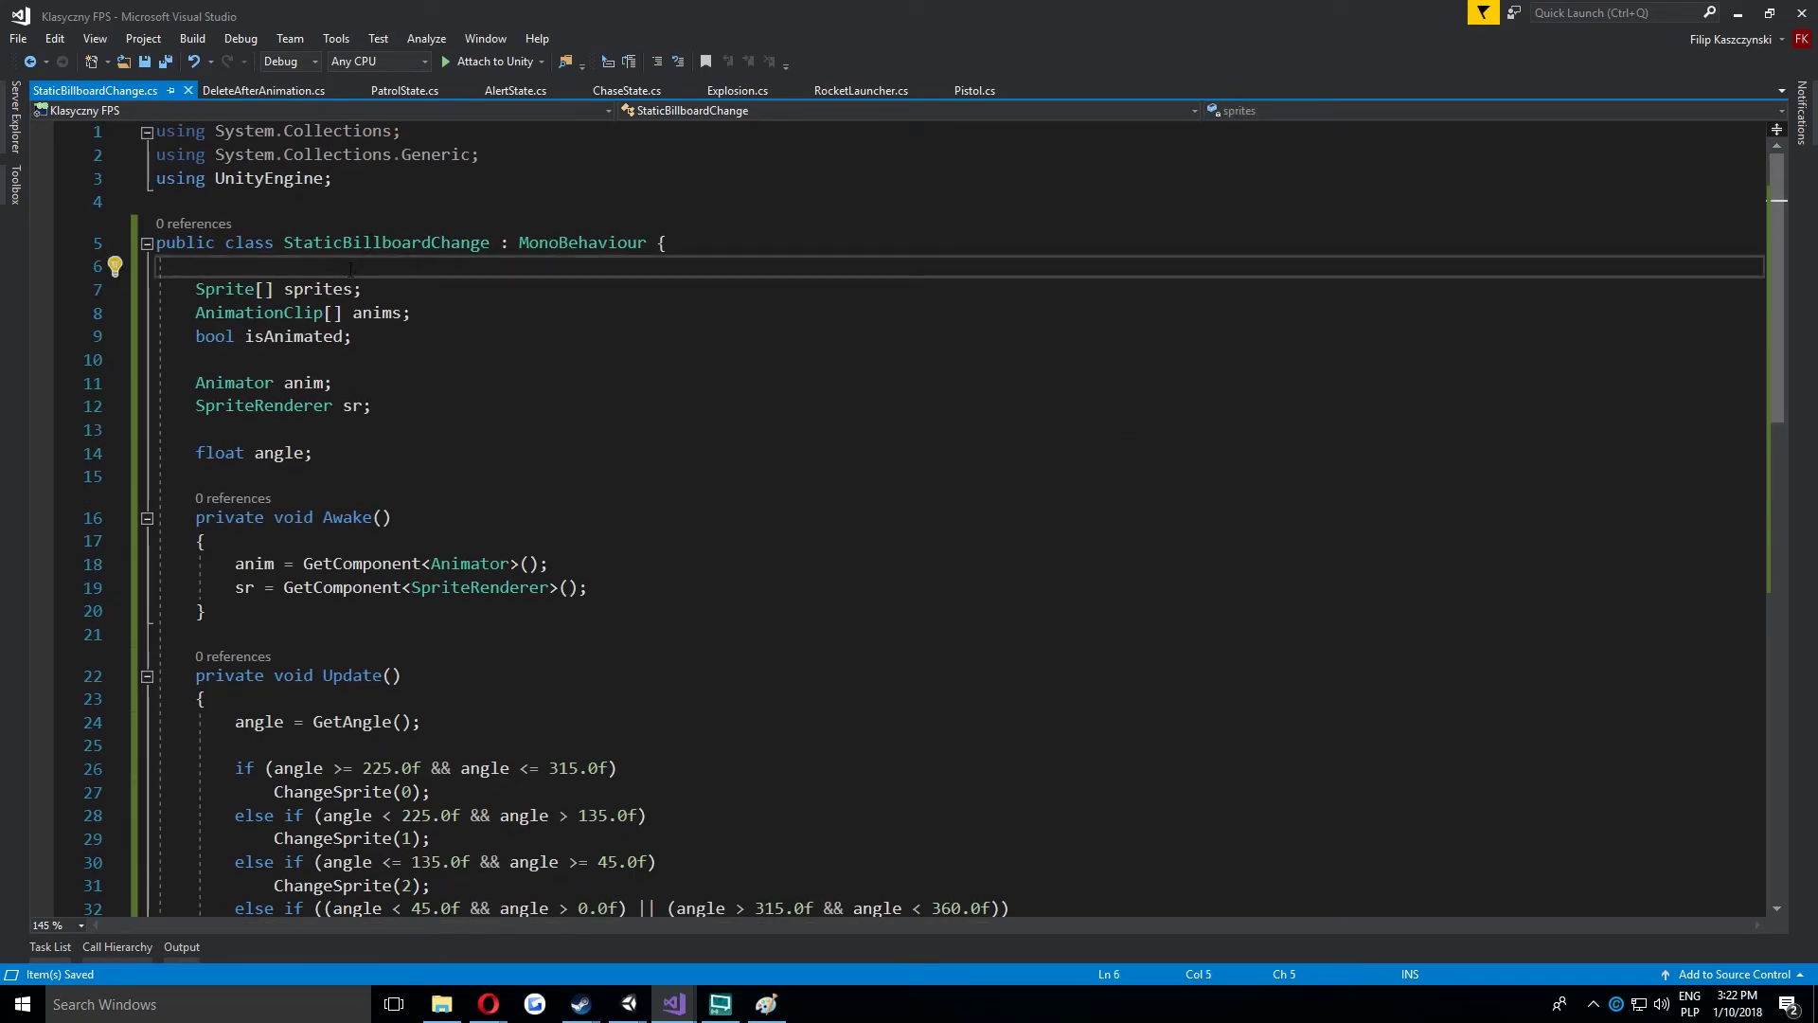
{"action": "key", "text": "Return"}
{"action": "double_click", "coordinate": [318, 313]}
{"action": "double_click", "coordinate": [380, 336]}
{"action": "double_click", "coordinate": [305, 360]}
{"action": "left_click", "coordinate": [331, 289]}
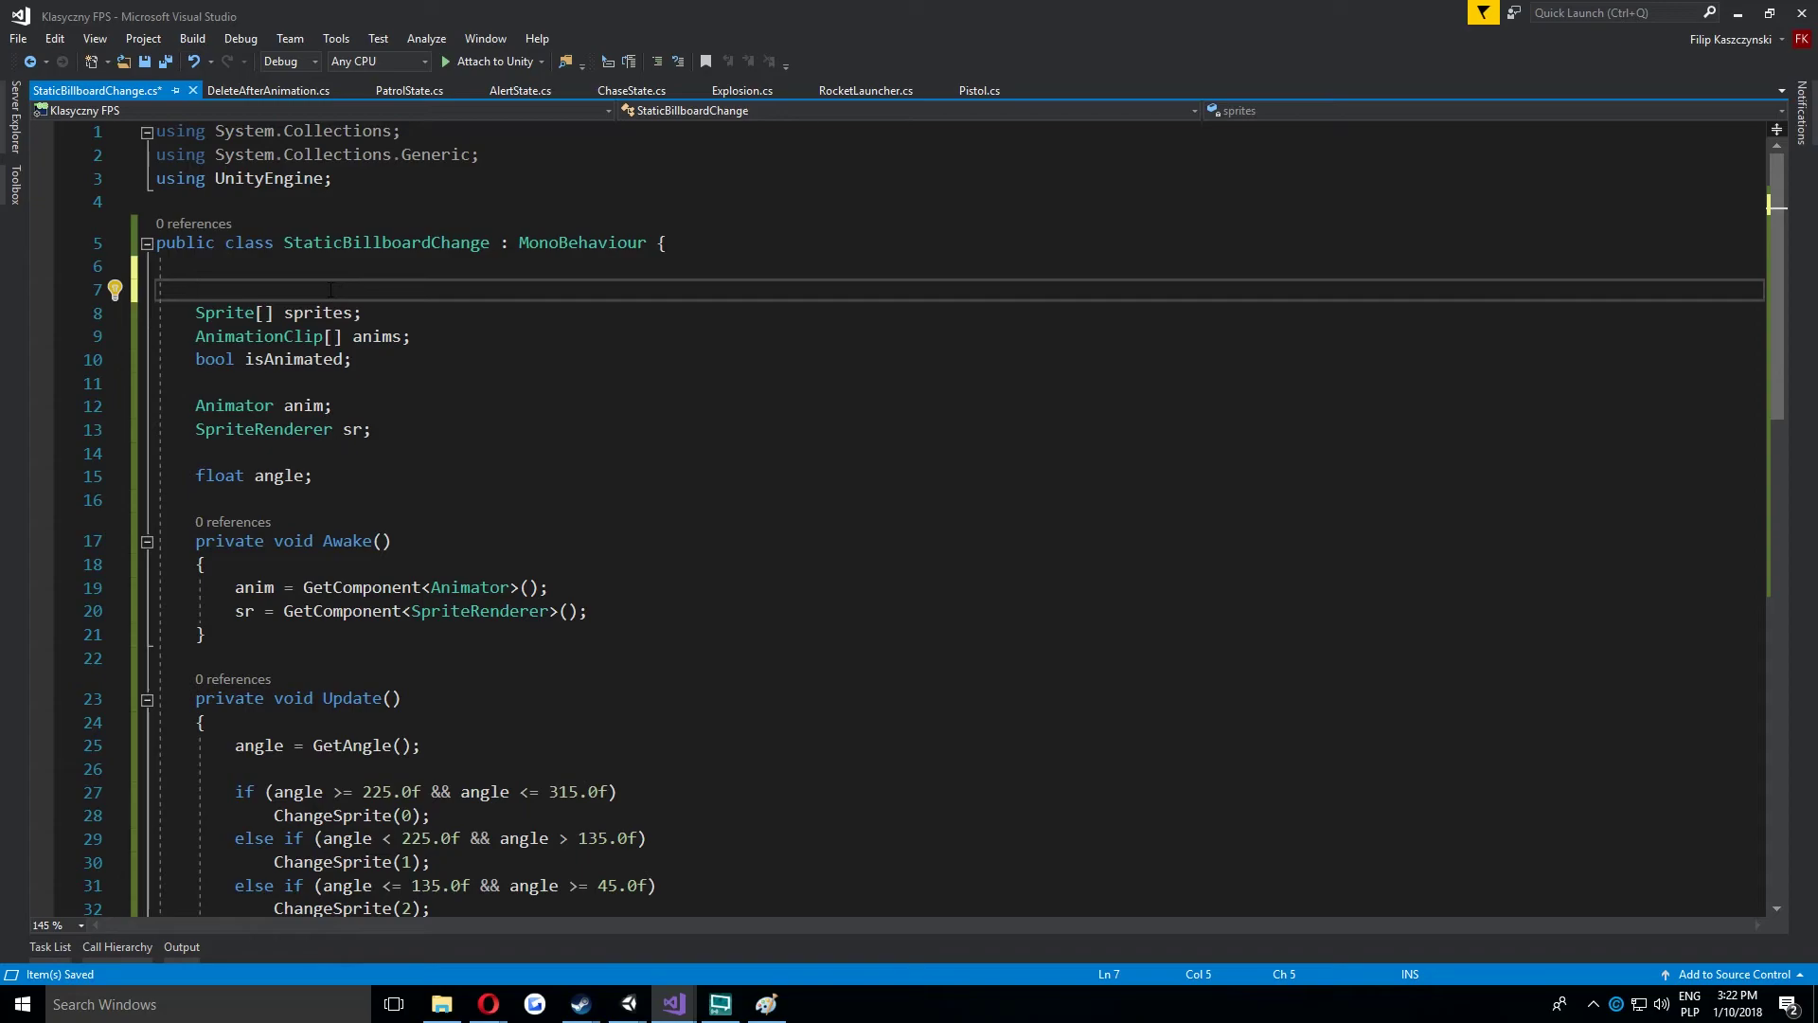
{"action": "type", "text": "["}
{"action": "type", "text": "Seri]"}
{"action": "key", "text": "shift+Home"}
{"action": "key", "text": "ctrl+c"}
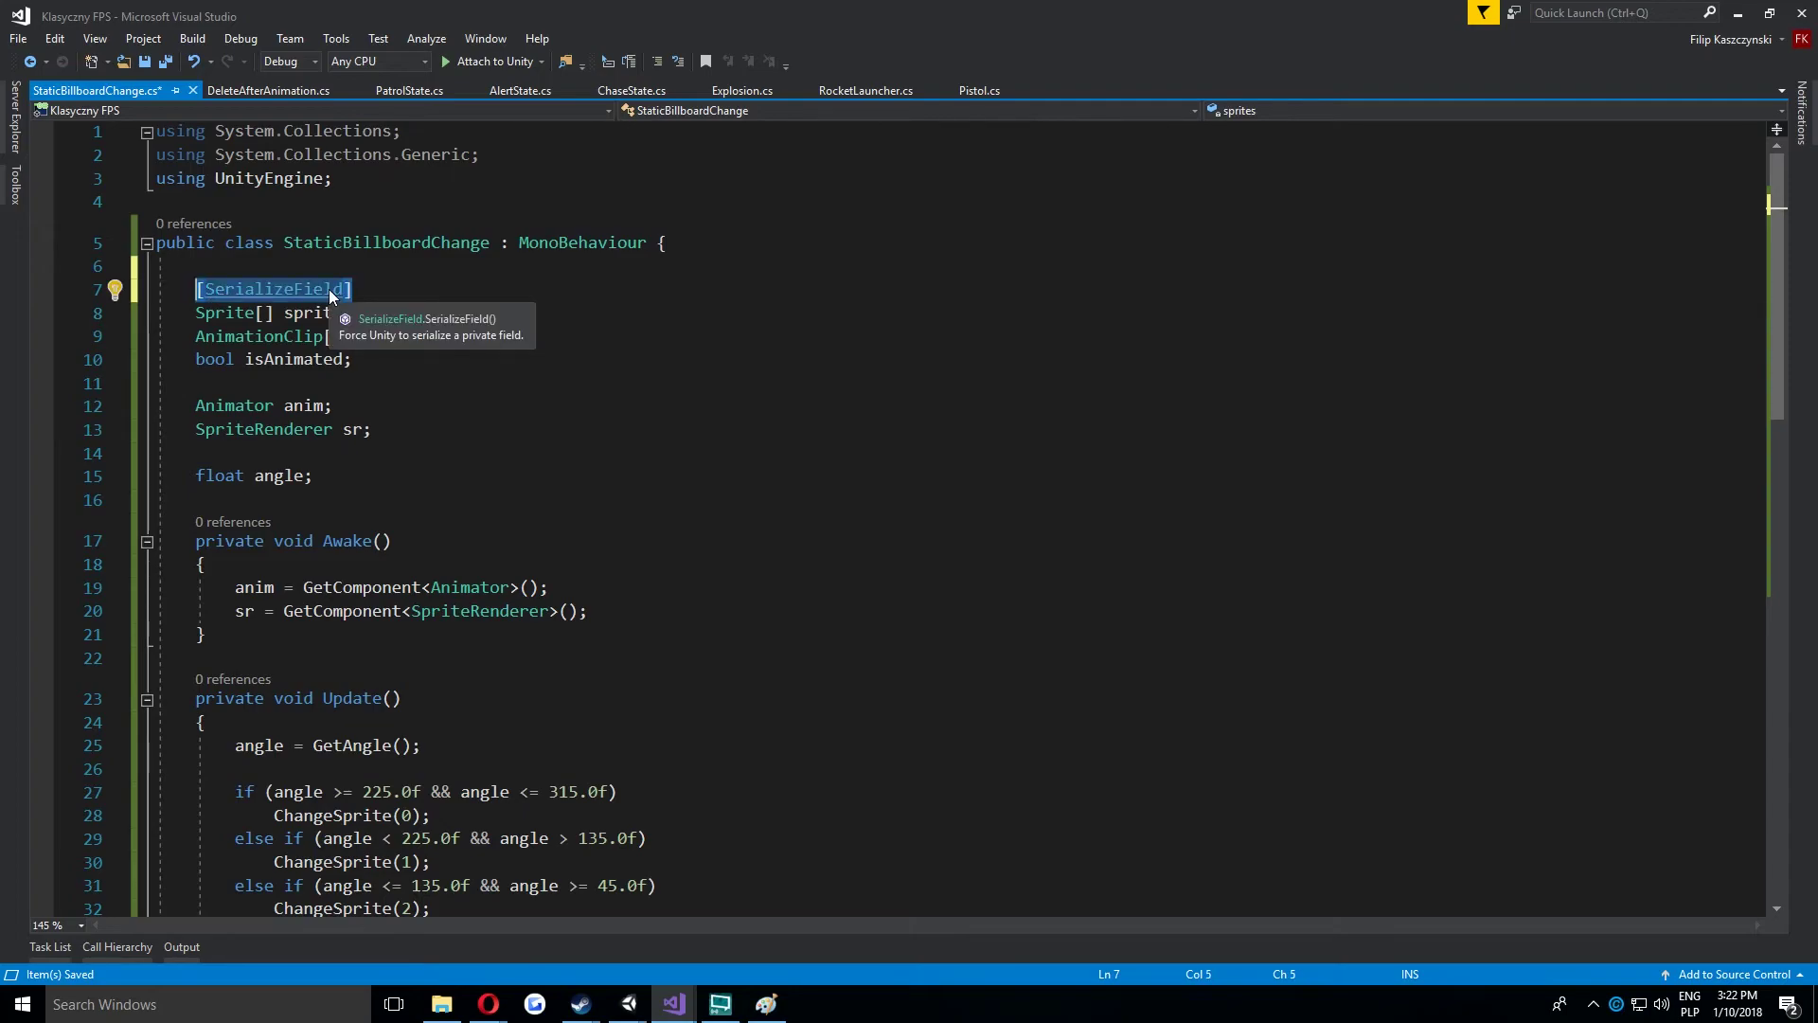
Paste [SerializeField] above the anims and isAnimated fields.
{"action": "key", "text": "Down"}
{"action": "key", "text": "End"}
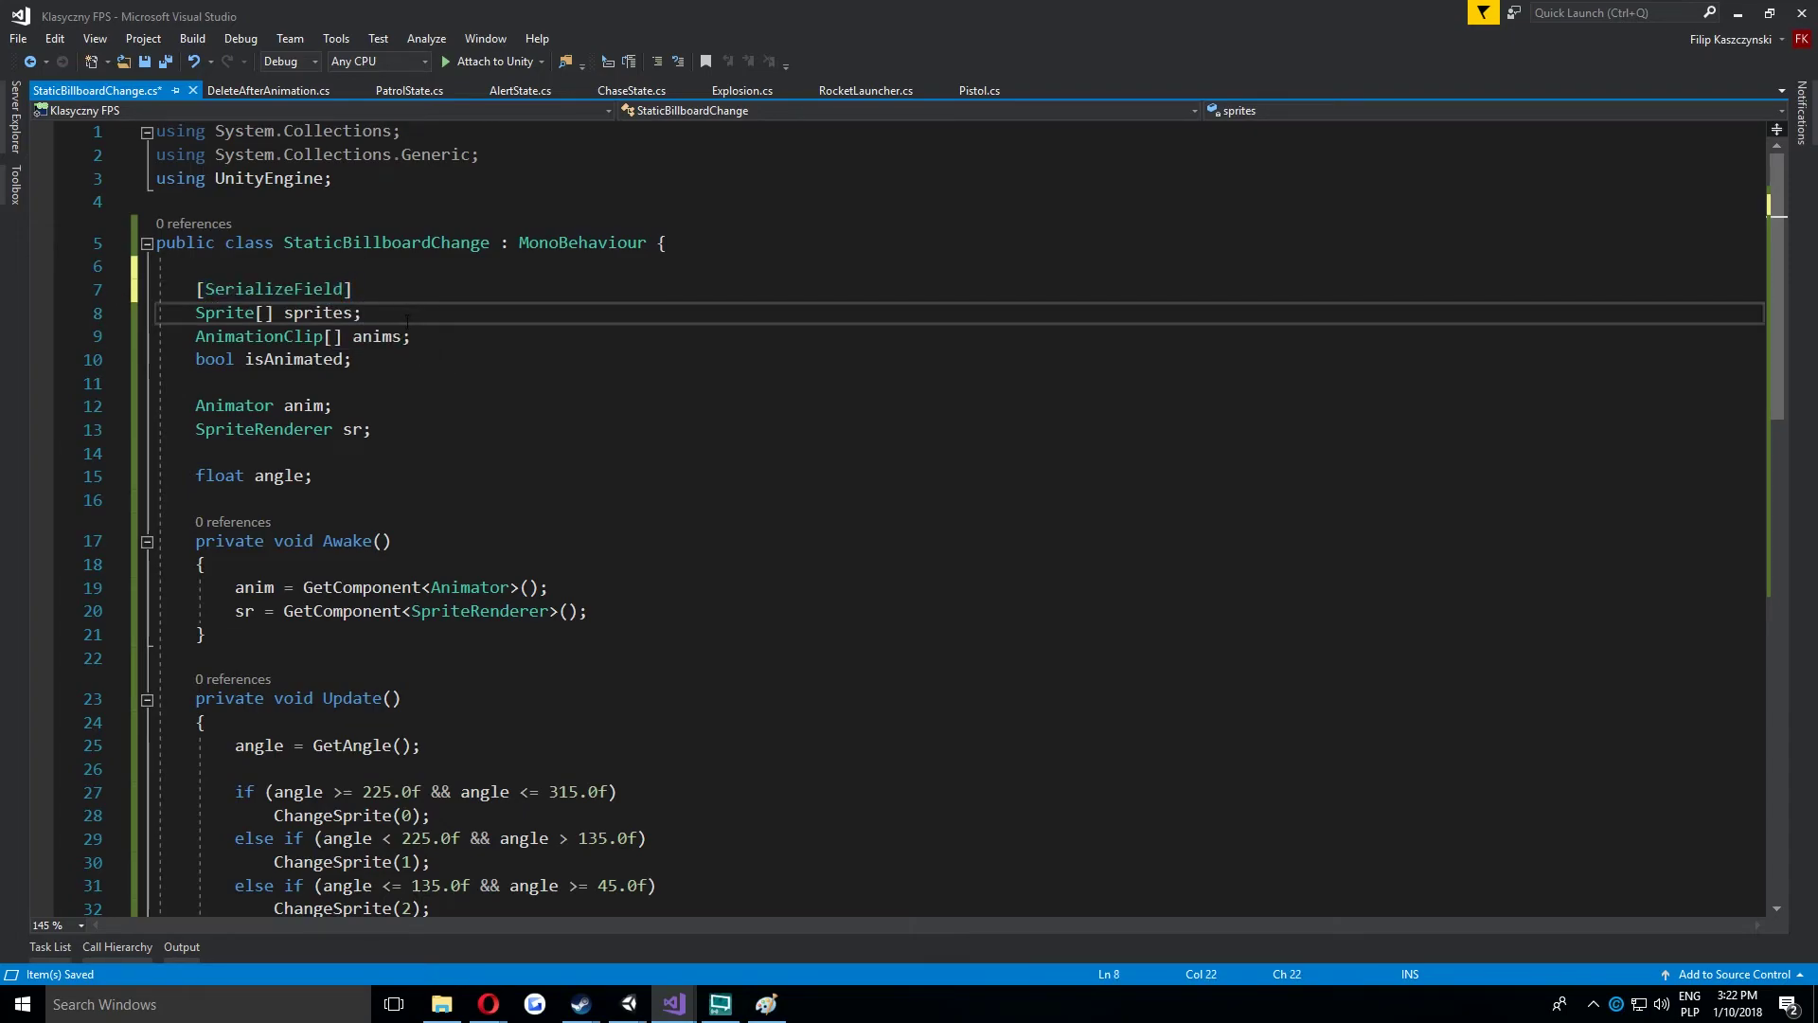
{"action": "key", "text": "Return"}
{"action": "key", "text": "ctrl+v"}
{"action": "key", "text": "Down"}
{"action": "key", "text": "End"}
{"action": "key", "text": "Return"}
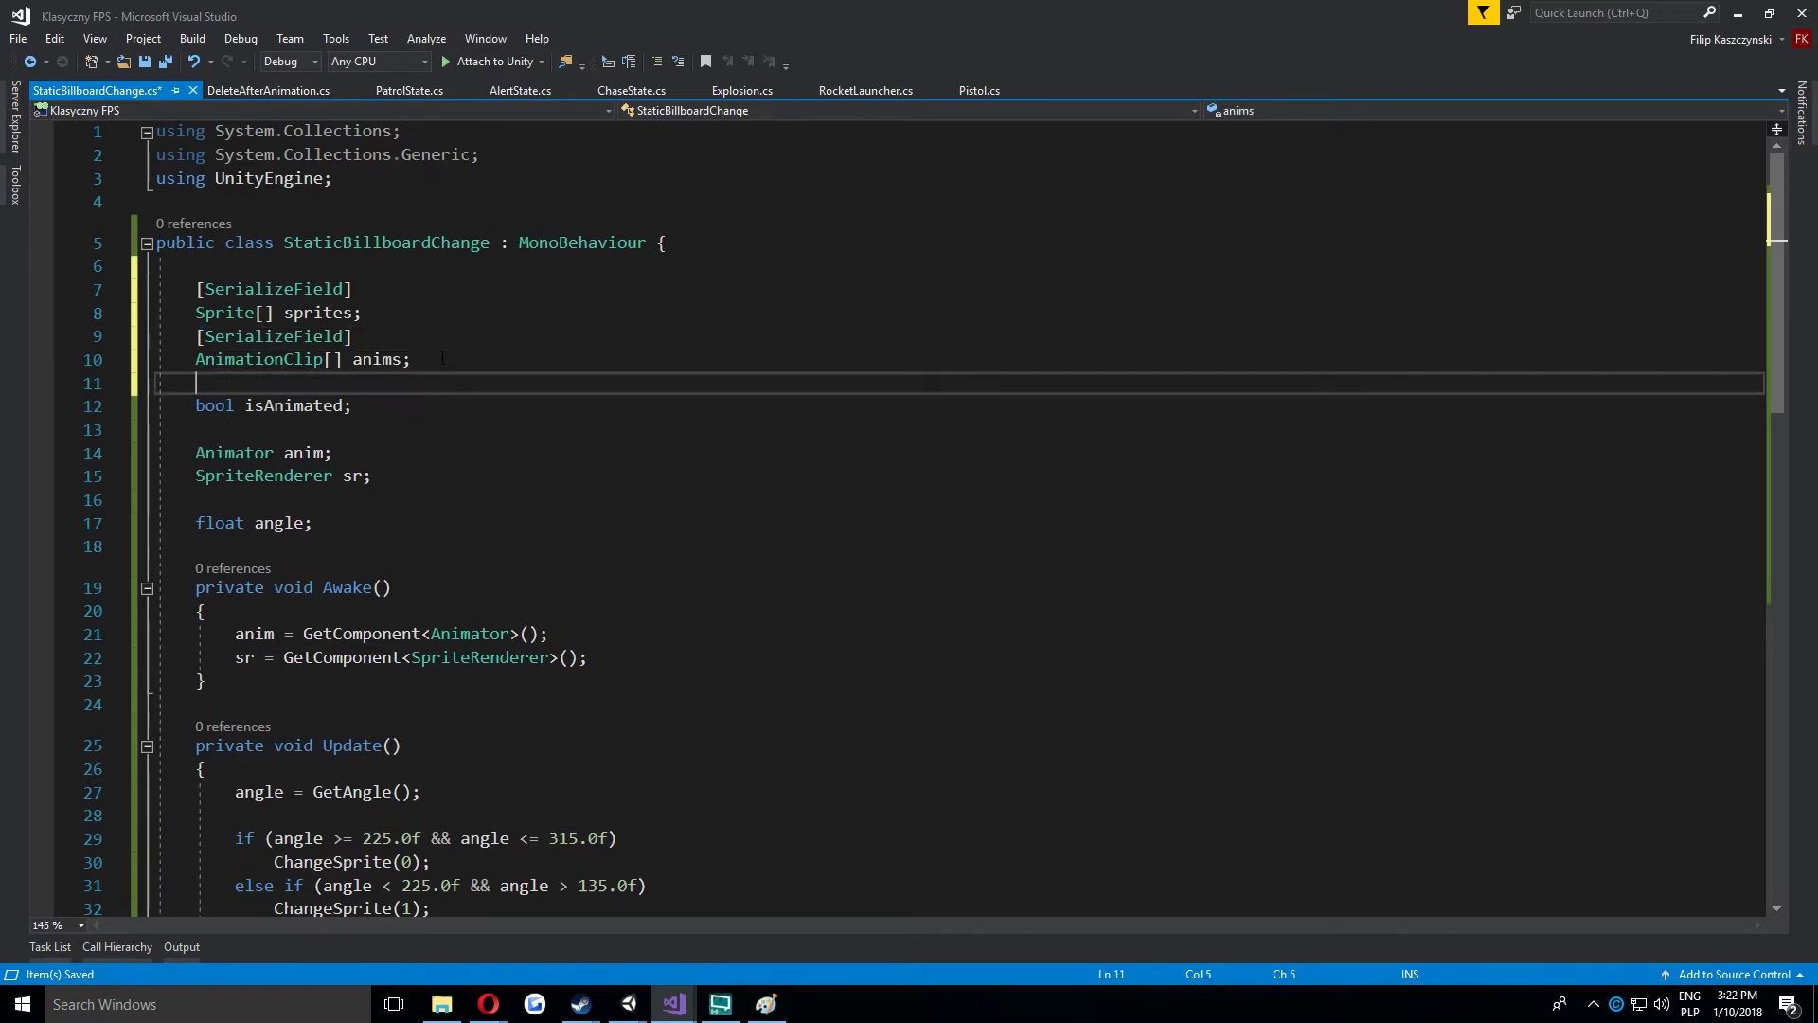
{"action": "key", "text": "ctrl+v"}
Save the script and switch back to the Unity editor.
{"action": "key", "text": "ctrl+s"}
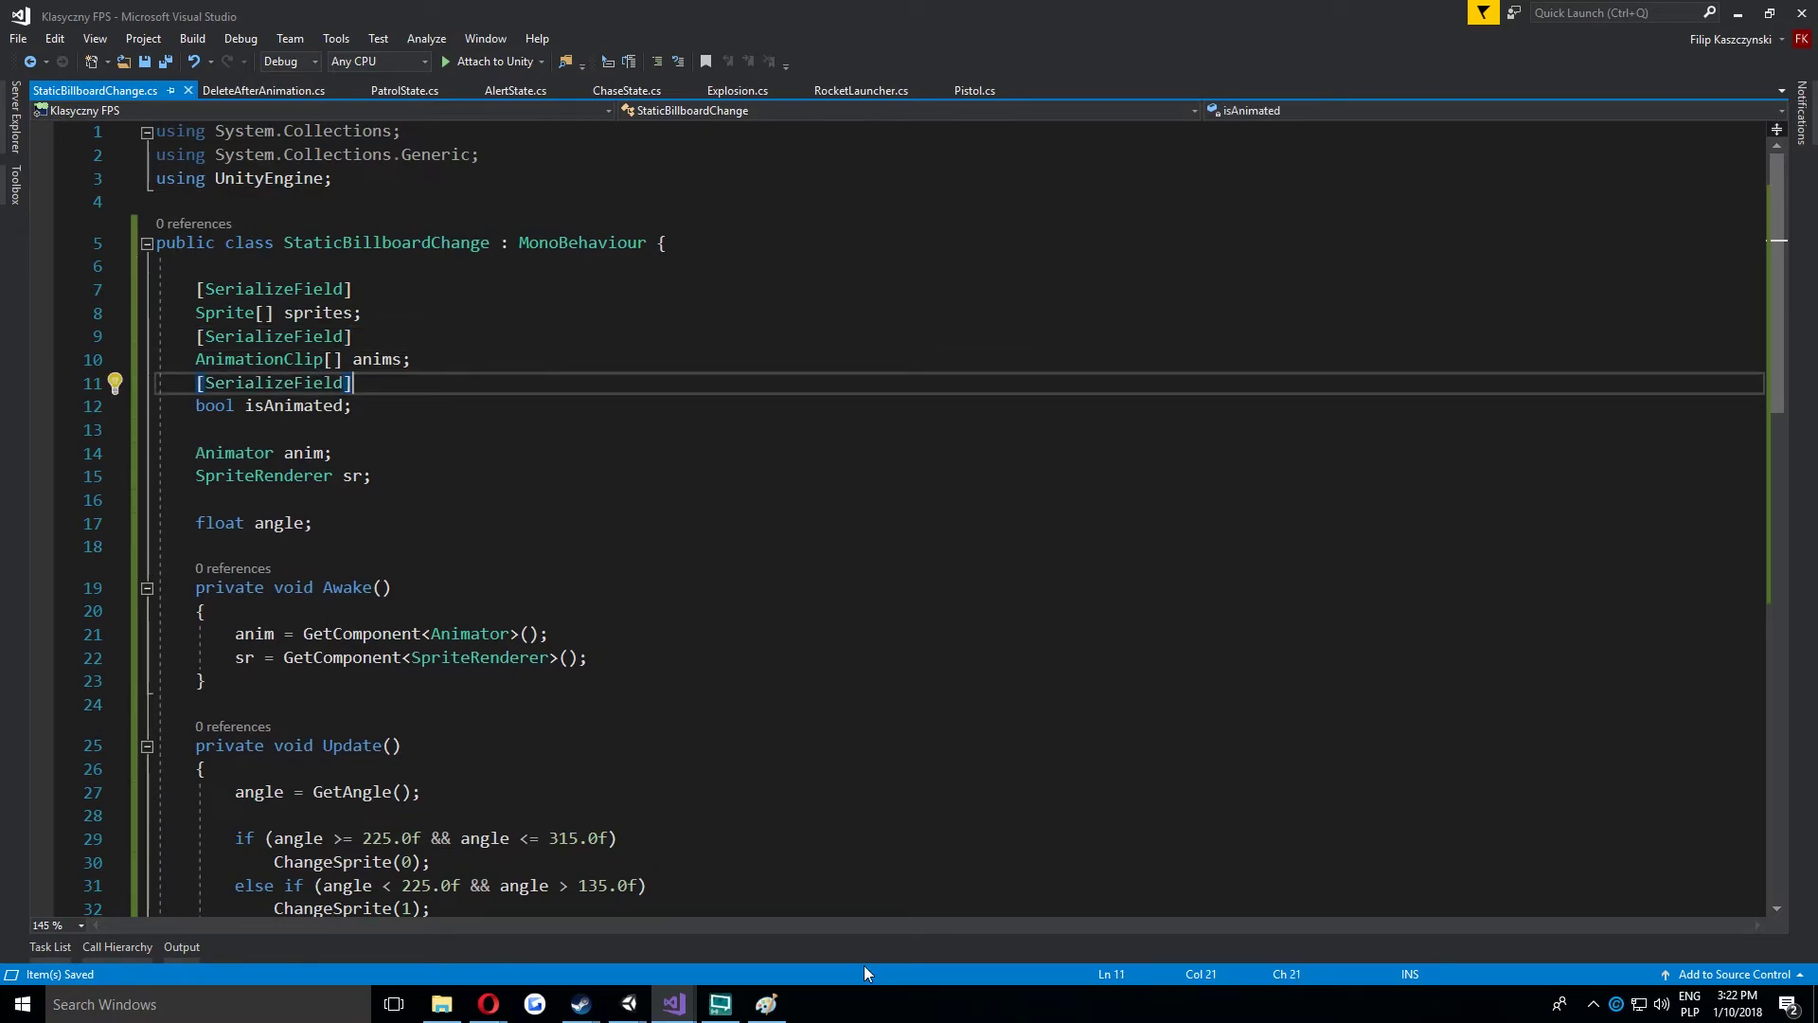
{"action": "mouse_move", "coordinate": [633, 987]}
{"action": "left_click", "coordinate": [705, 933]}
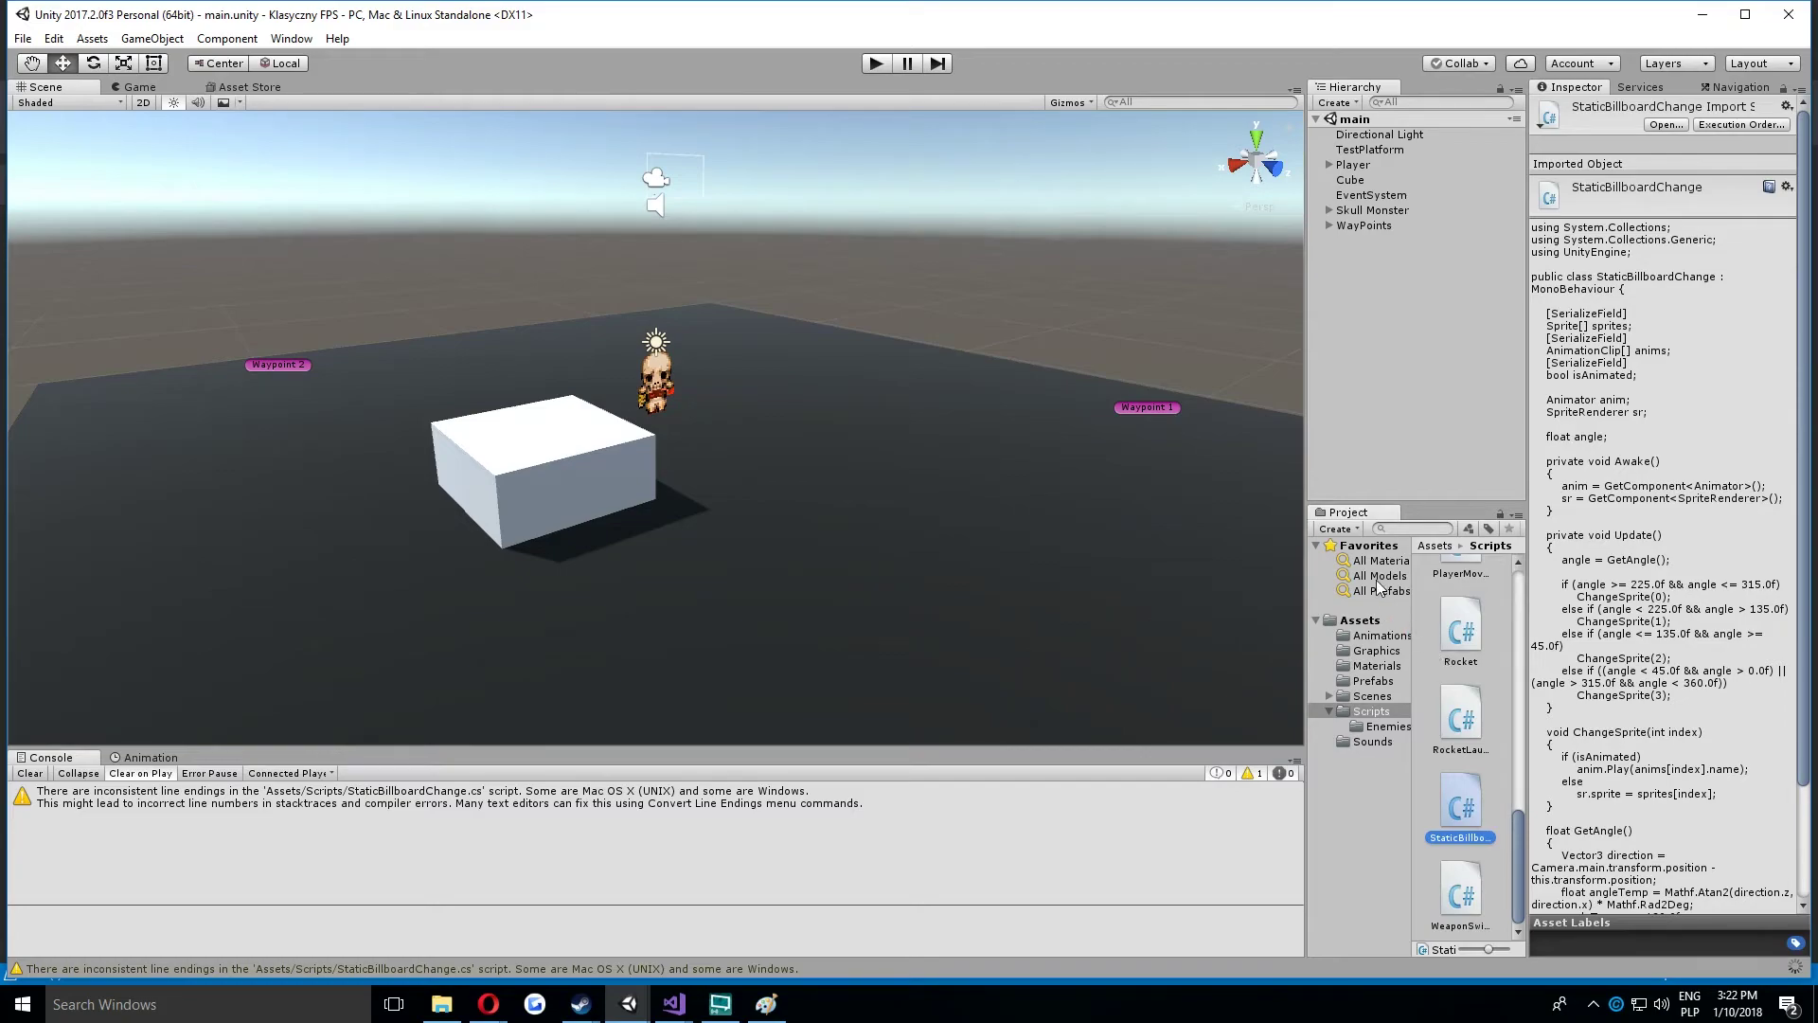
Deactivate the Skull Monster and select the npc texture in the Graphics folder.
{"action": "left_click", "coordinate": [1417, 210]}
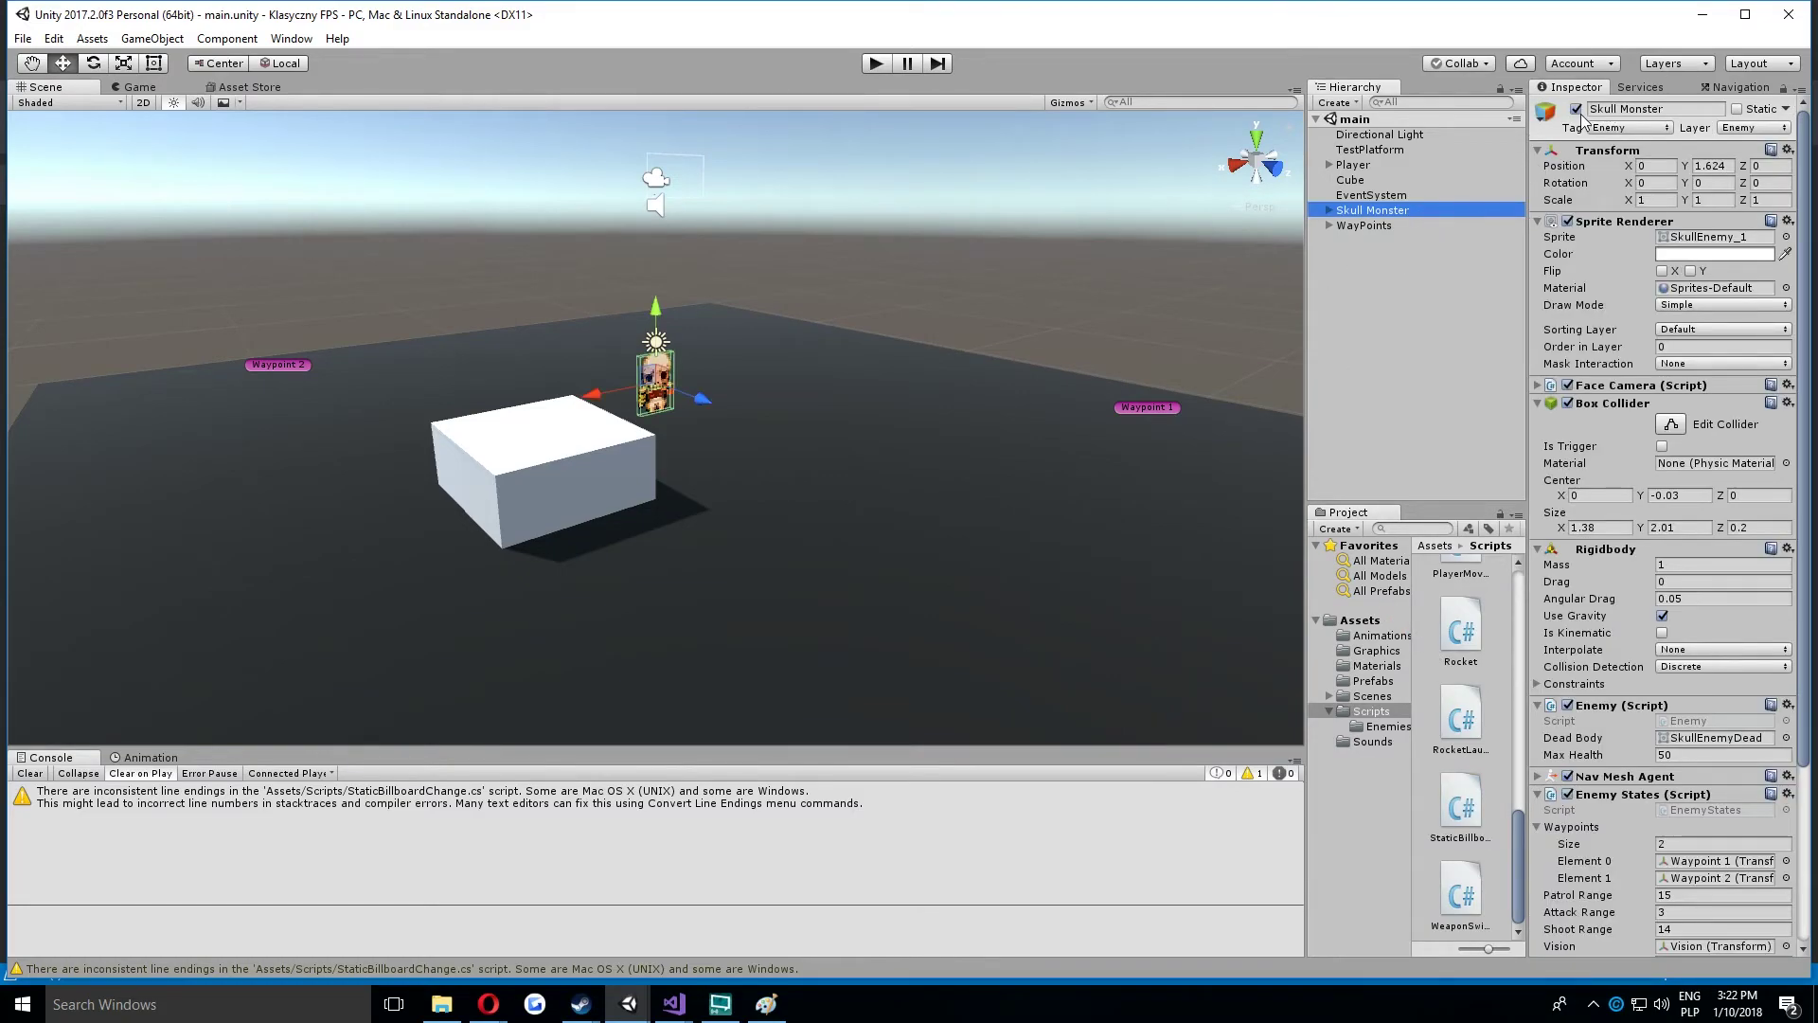
{"action": "left_click", "coordinate": [1575, 109]}
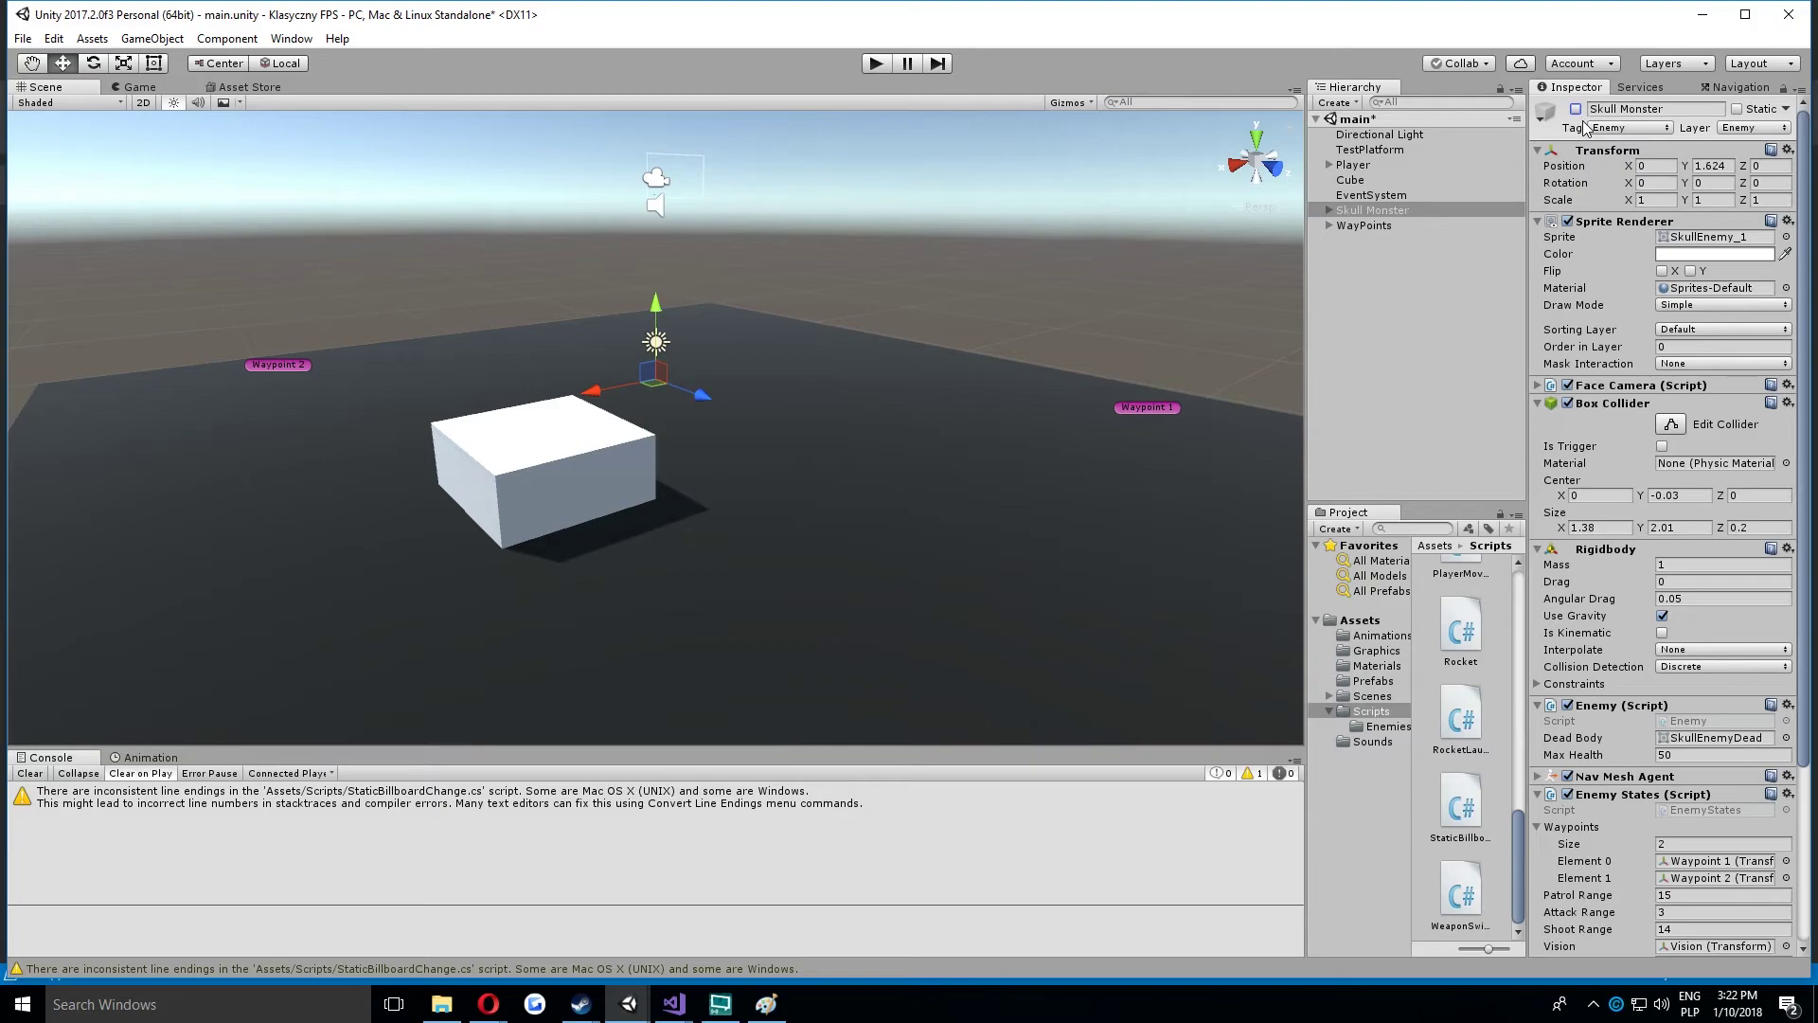
{"action": "left_click", "coordinate": [1376, 651]}
{"action": "left_click", "coordinate": [1482, 625]}
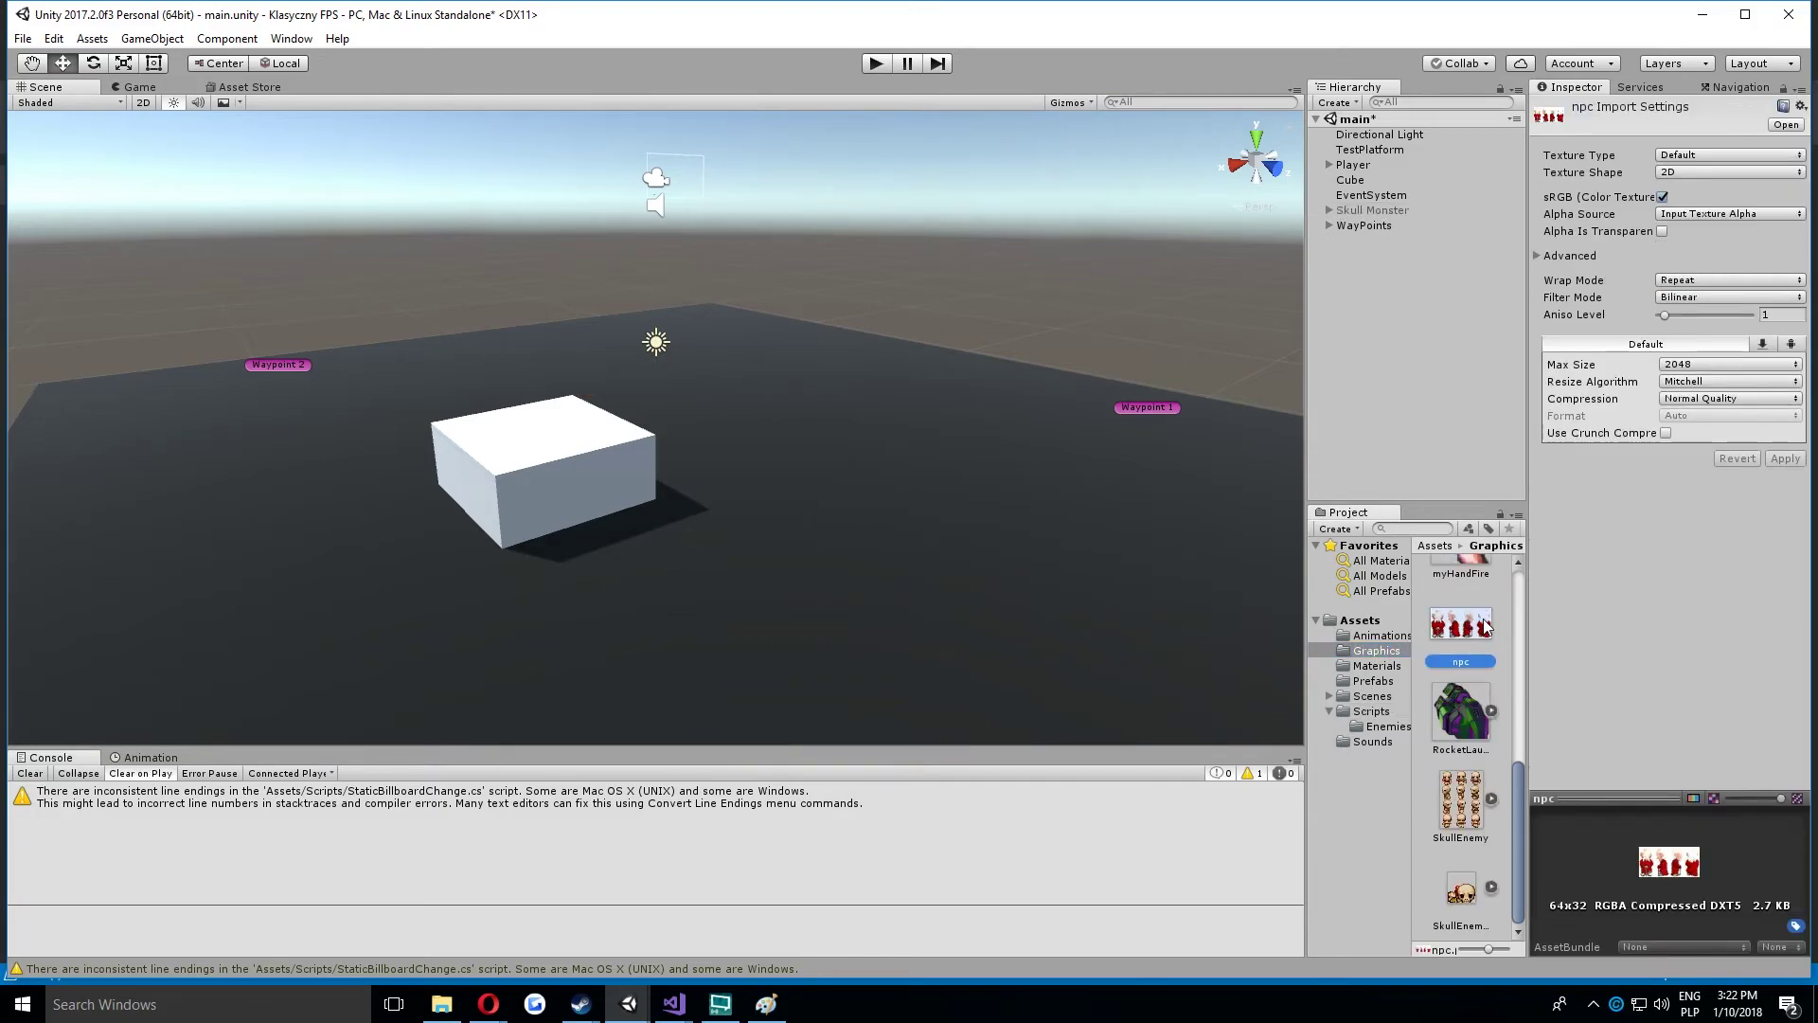
Import npc as Sprite (2D and UI), Multiple mode, Point filtering, apply, and open Sprite Editor.
{"action": "left_click", "coordinate": [1739, 157]}
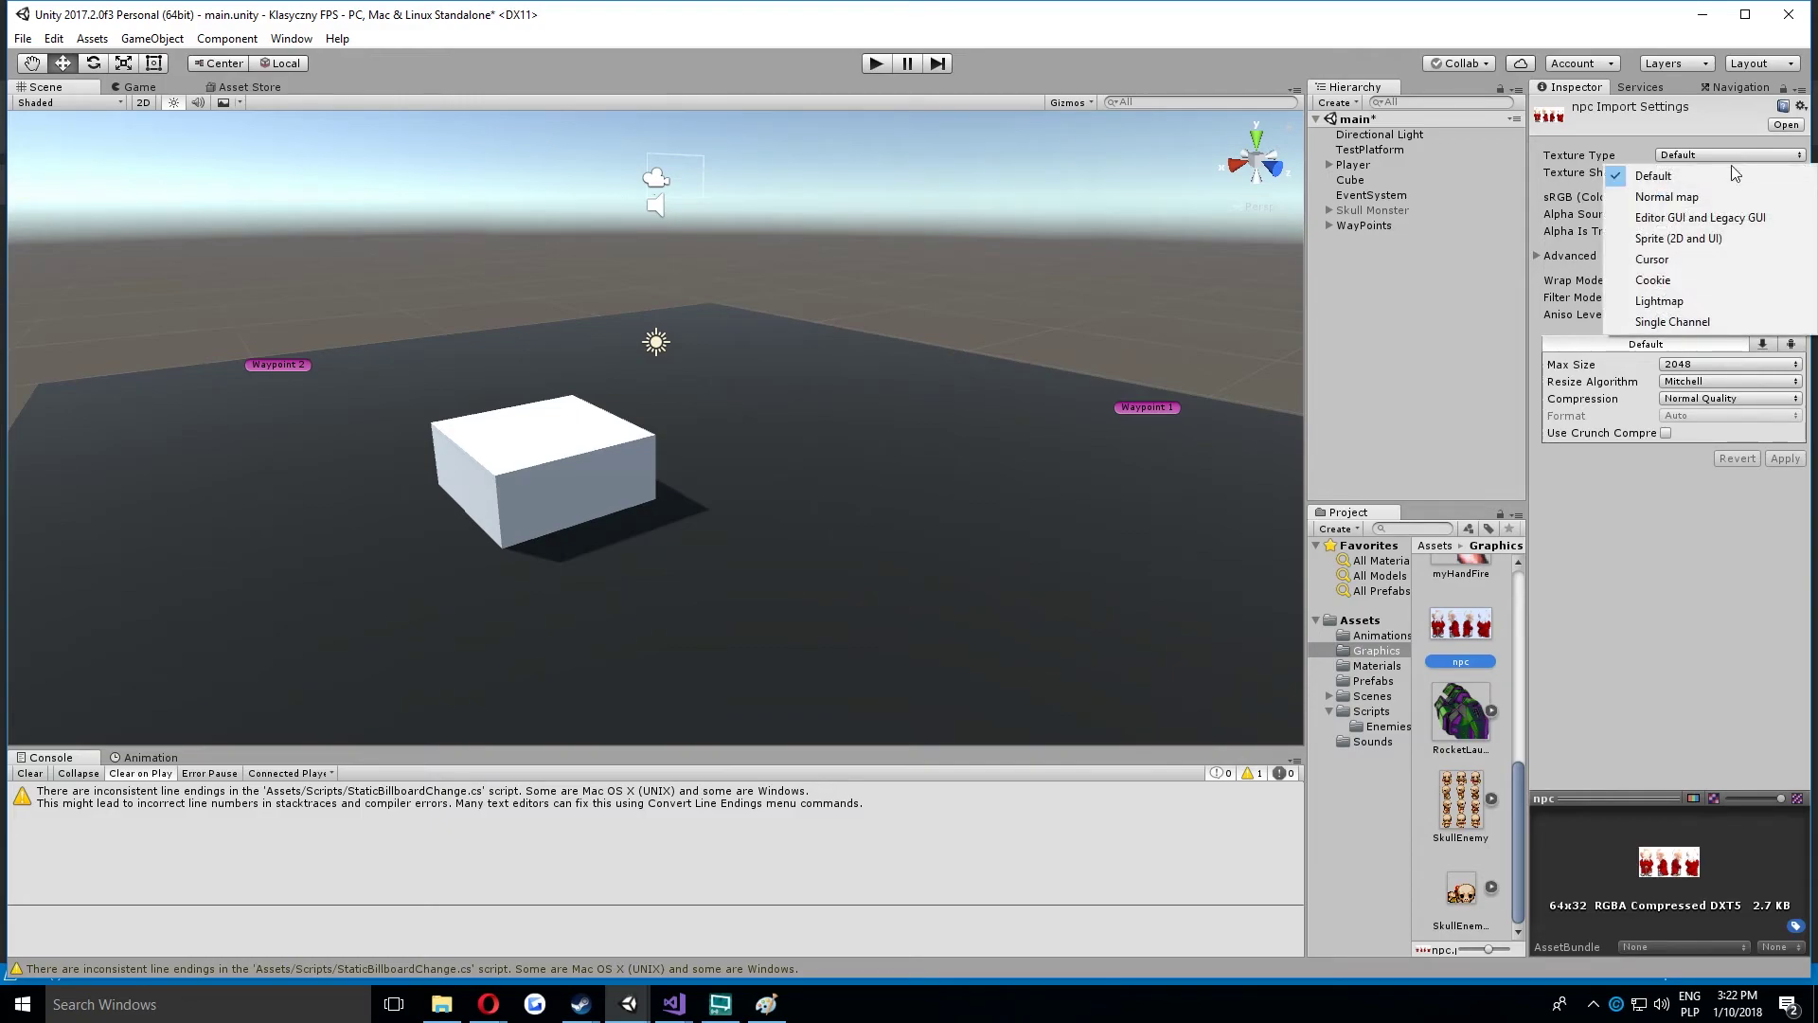
{"action": "left_click", "coordinate": [1704, 237]}
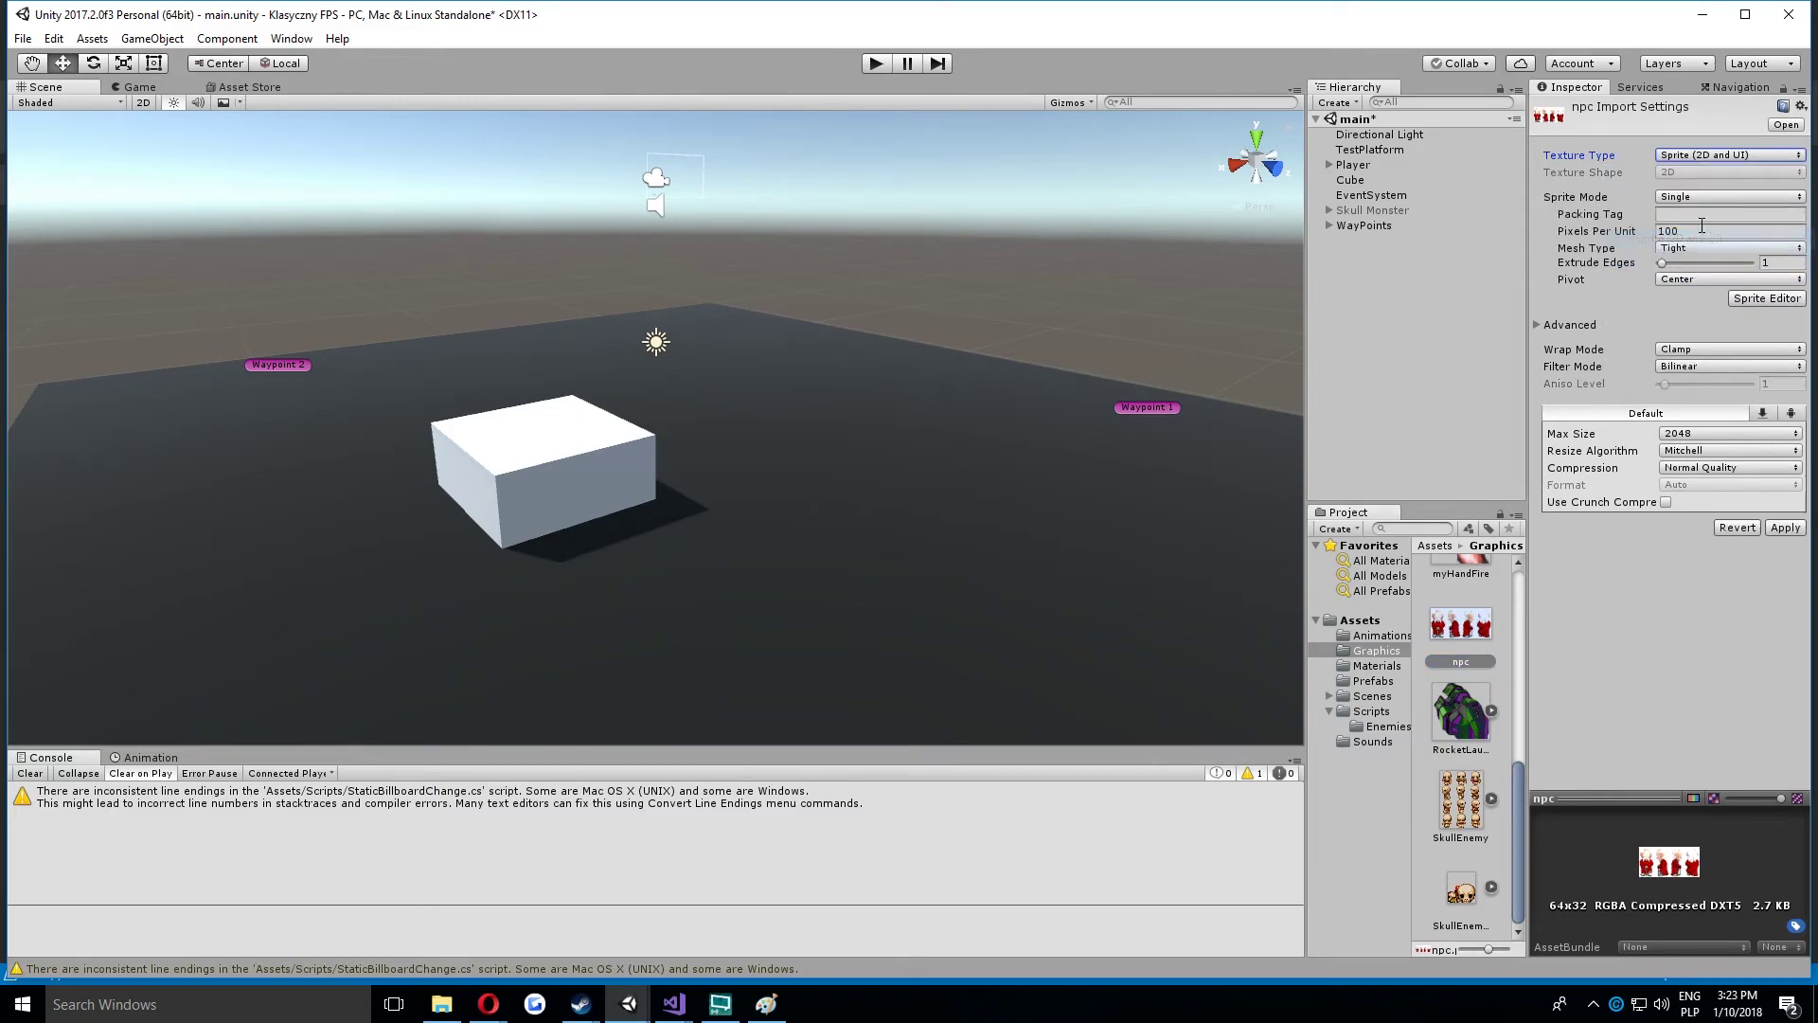
{"action": "left_click", "coordinate": [1712, 199]}
{"action": "left_click", "coordinate": [1714, 237]}
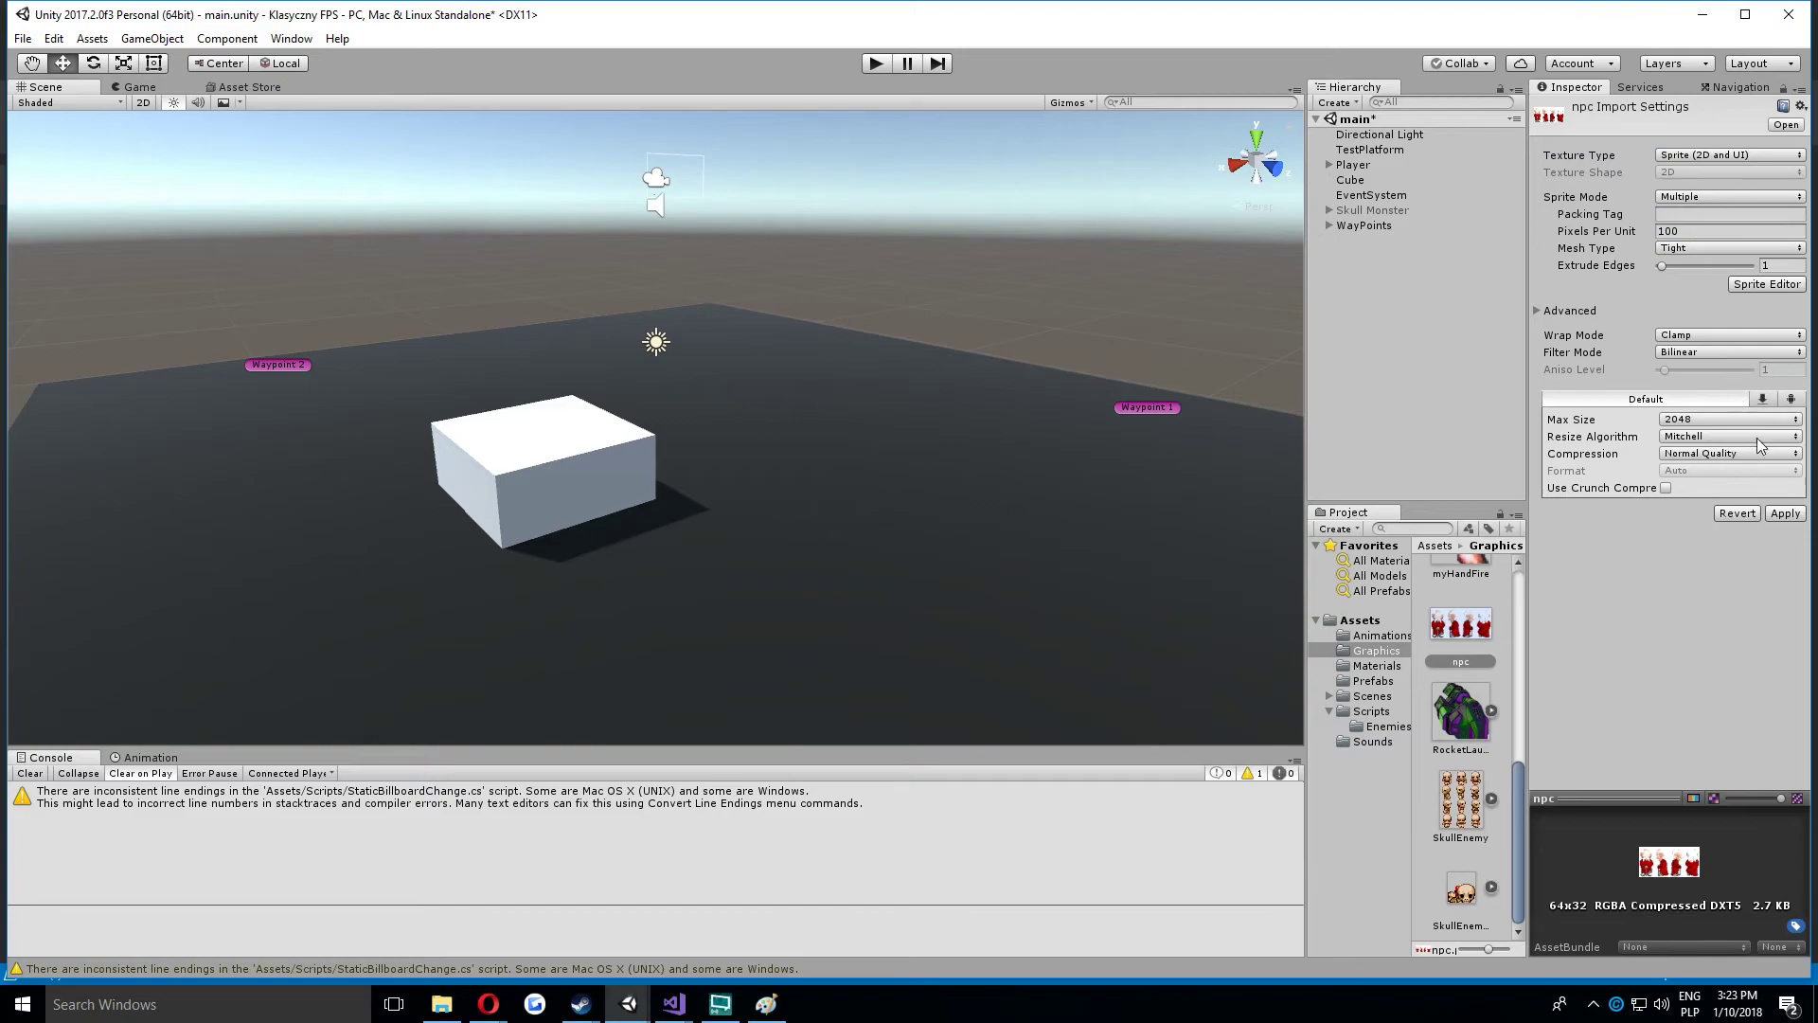
{"action": "left_click", "coordinate": [1687, 356]}
{"action": "left_click", "coordinate": [1695, 368]}
{"action": "left_click", "coordinate": [1784, 513]}
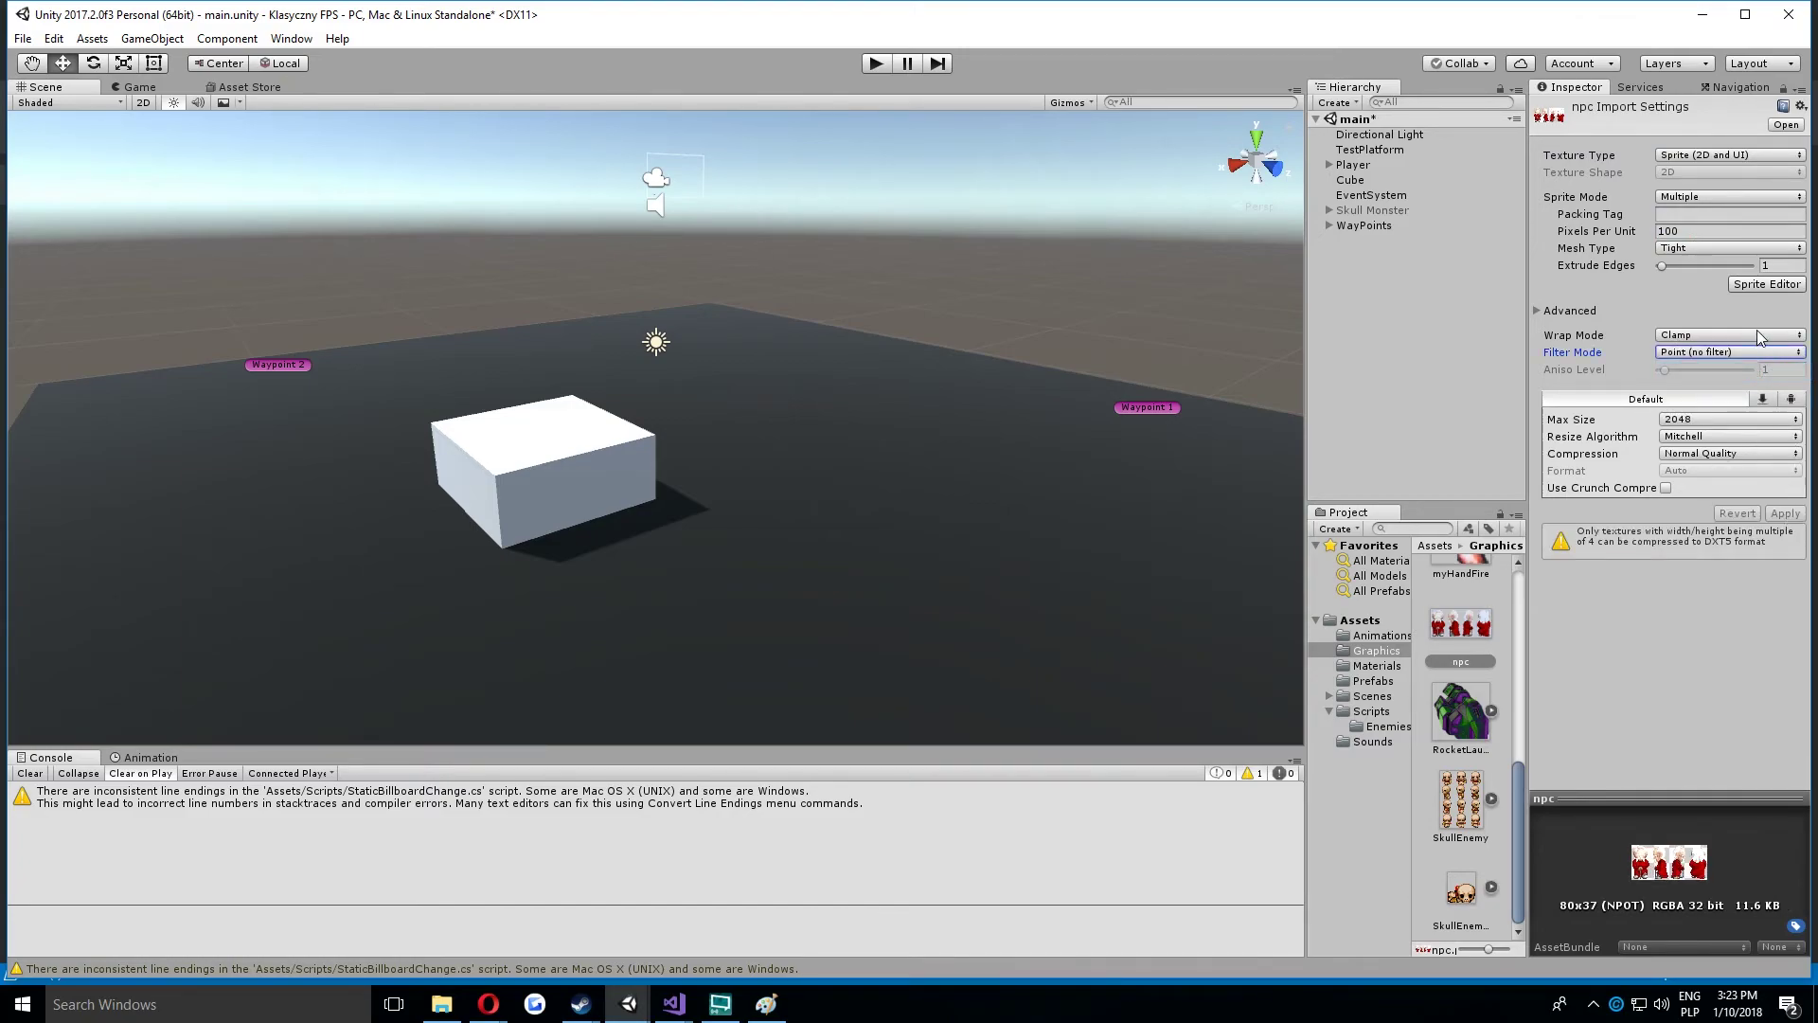
{"action": "left_click", "coordinate": [1754, 284]}
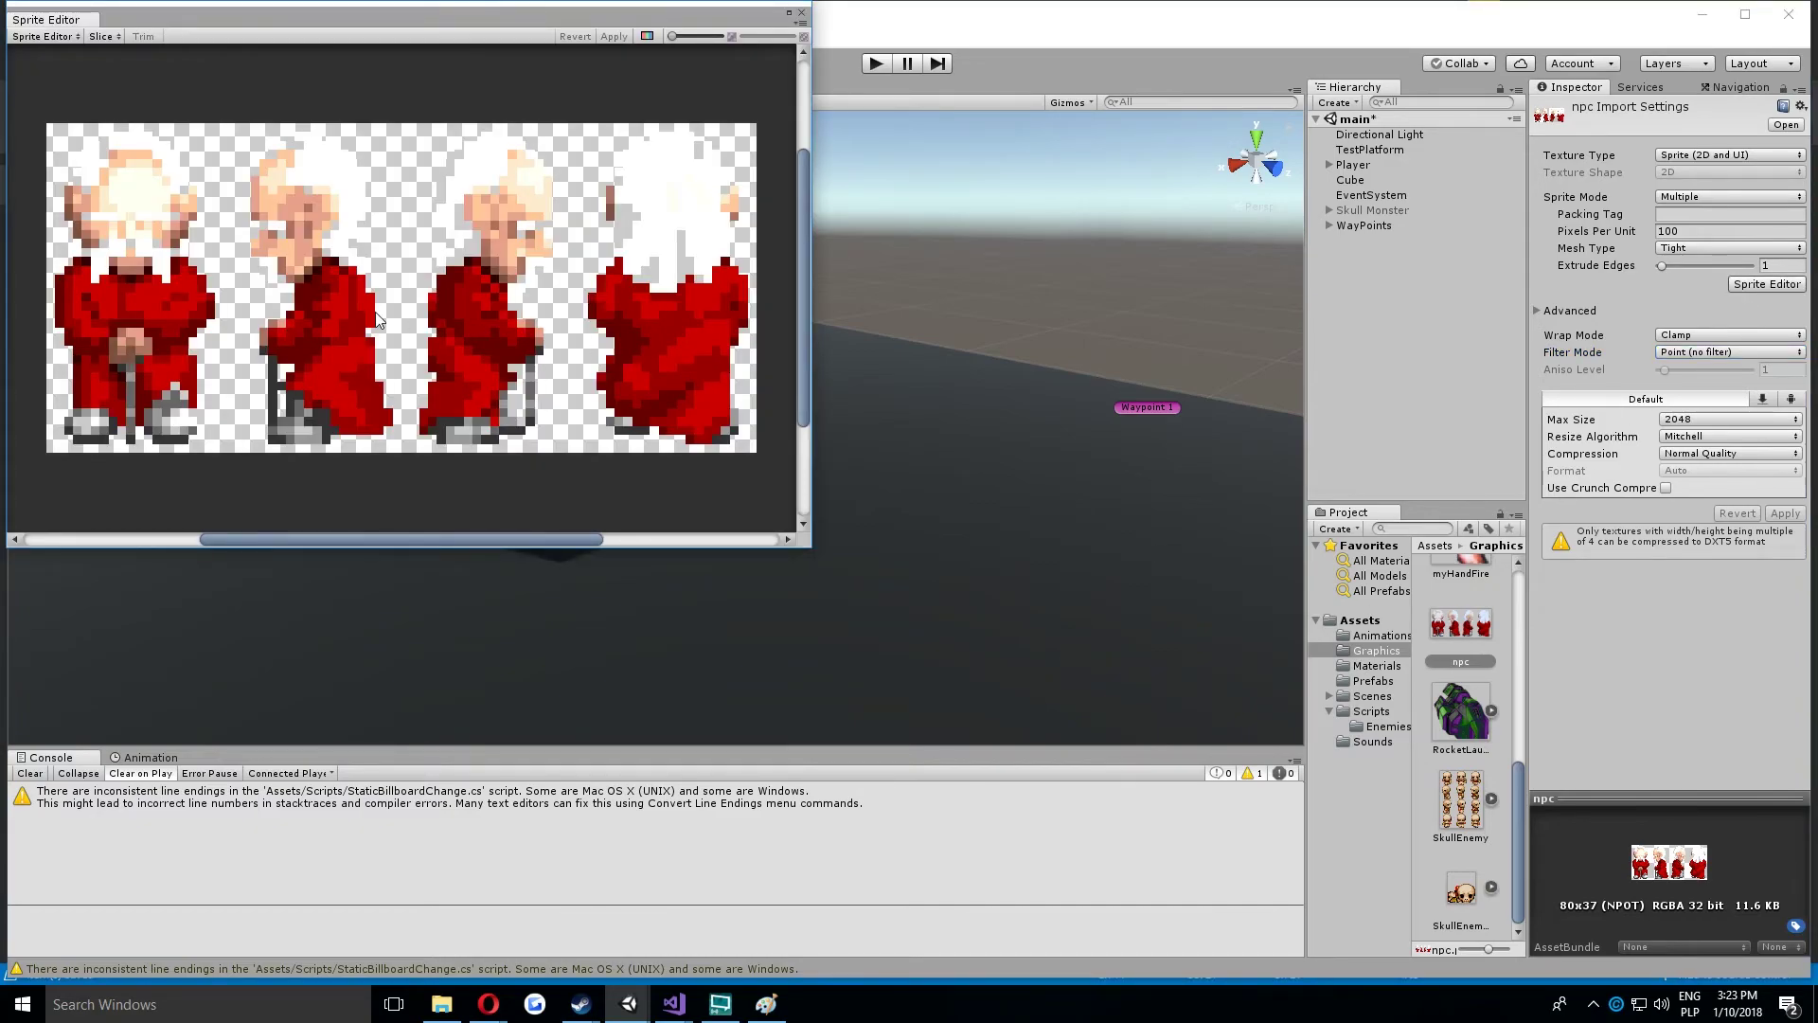
Slice the npc sheet by cell size 20×37 px and apply the slices when closing the editor.
{"action": "left_click", "coordinate": [103, 37]}
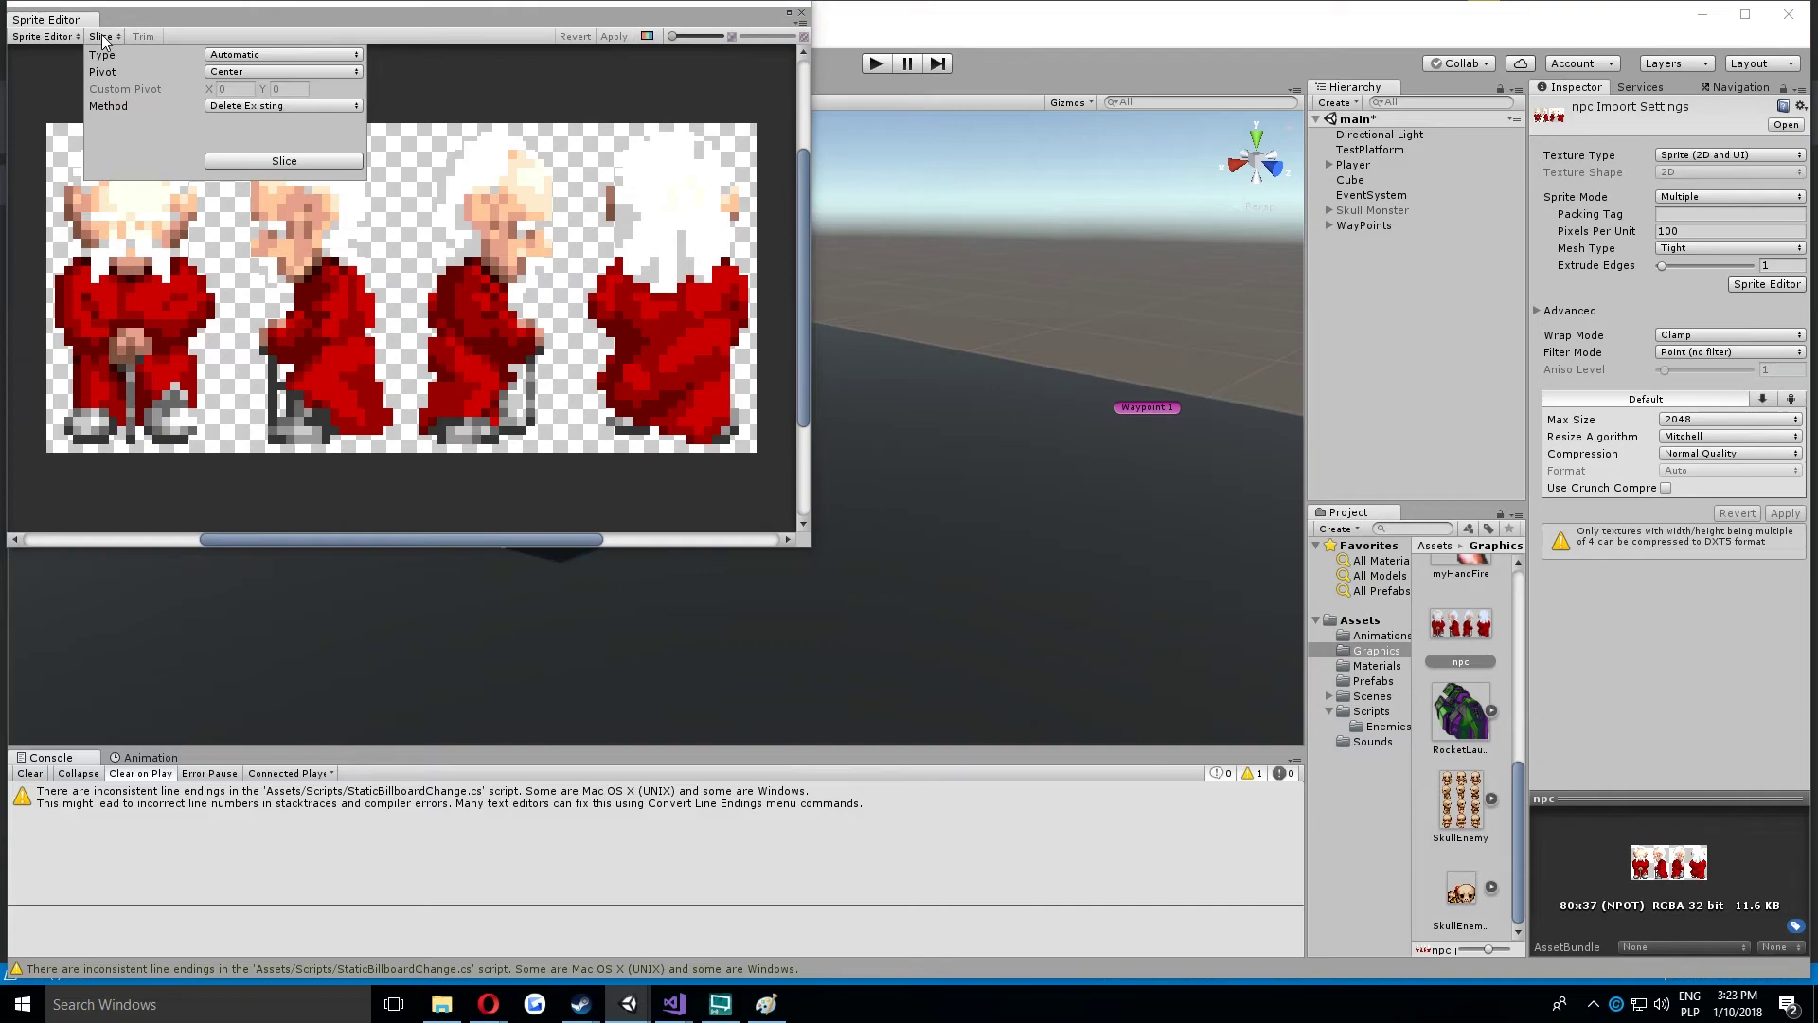
{"action": "left_click", "coordinate": [353, 57]}
{"action": "left_click", "coordinate": [312, 97]}
{"action": "left_click", "coordinate": [169, 65]}
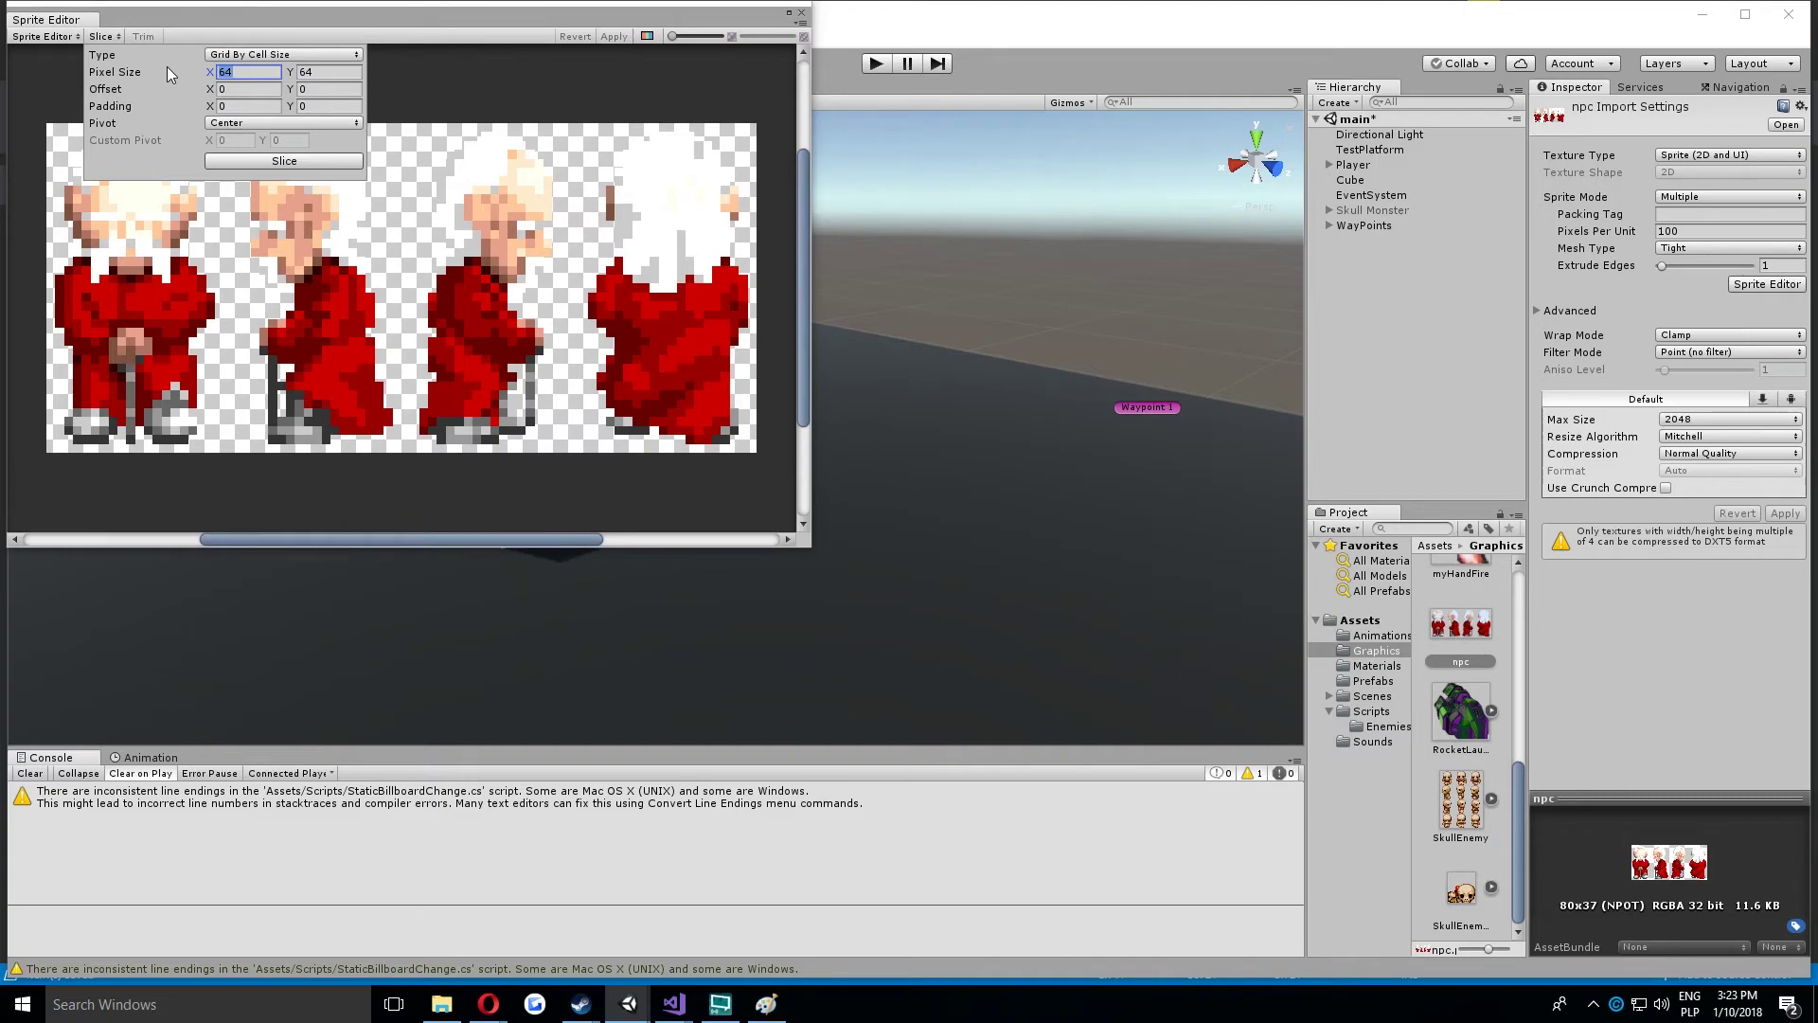
{"action": "type", "text": "20"}
{"action": "key", "text": "Tab"}
{"action": "type", "text": "37"}
{"action": "left_click", "coordinate": [284, 161]}
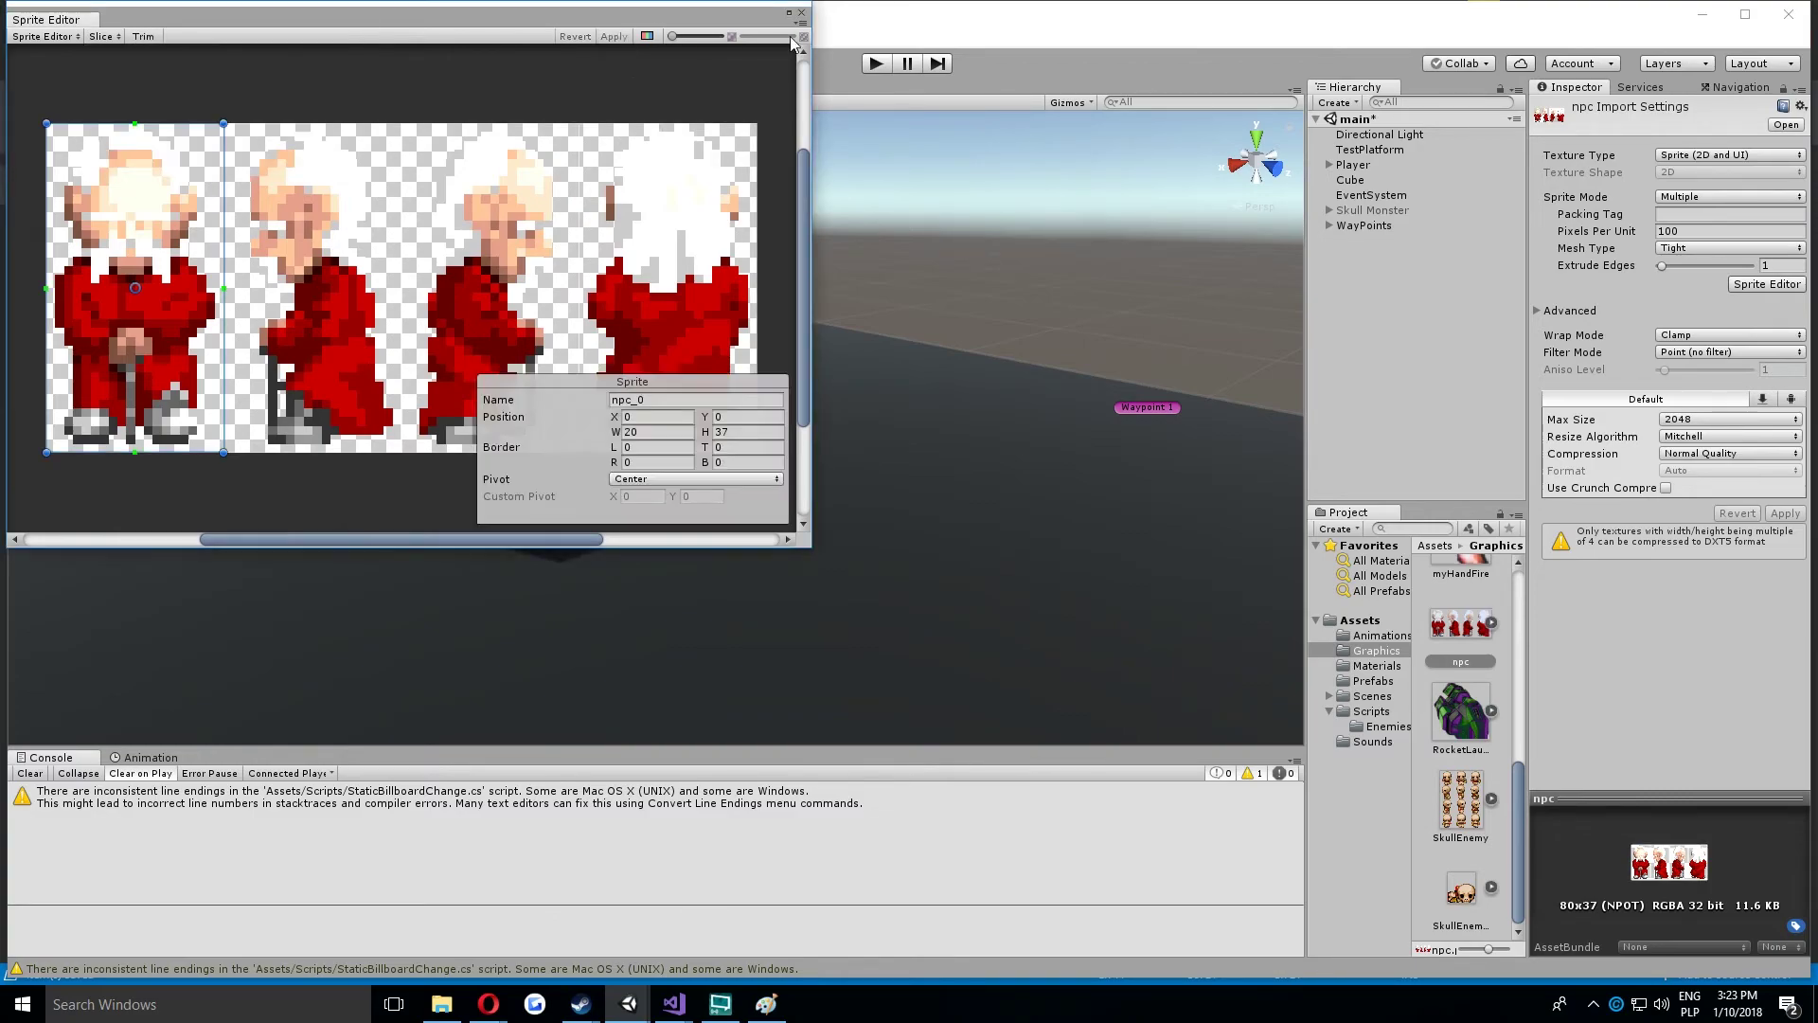
{"action": "left_click", "coordinate": [801, 13]}
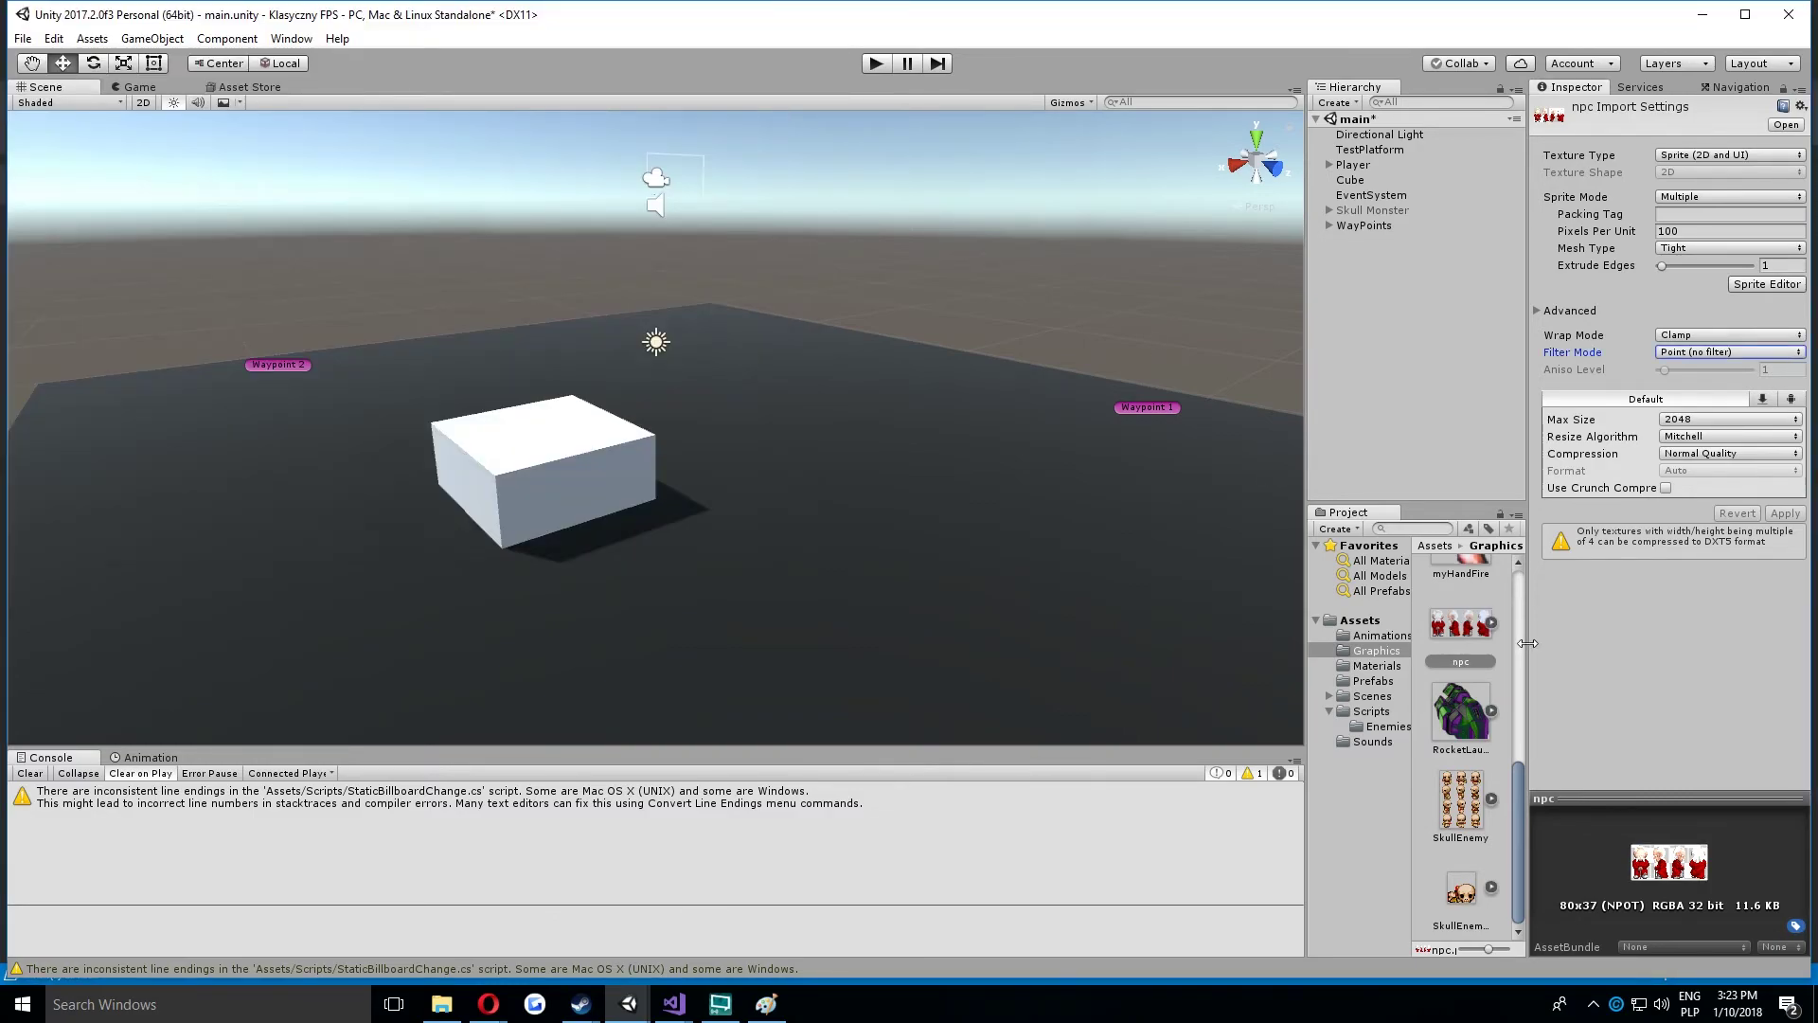
{"action": "left_click", "coordinate": [1492, 624]}
Add sprite npc_0 to the Hierarchy and rename it OldMan.
{"action": "scroll", "coordinate": [1486, 644], "scroll_direction": "down", "scroll_amount": 1}
{"action": "scroll", "coordinate": [1477, 670], "scroll_direction": "down", "scroll_amount": 1}
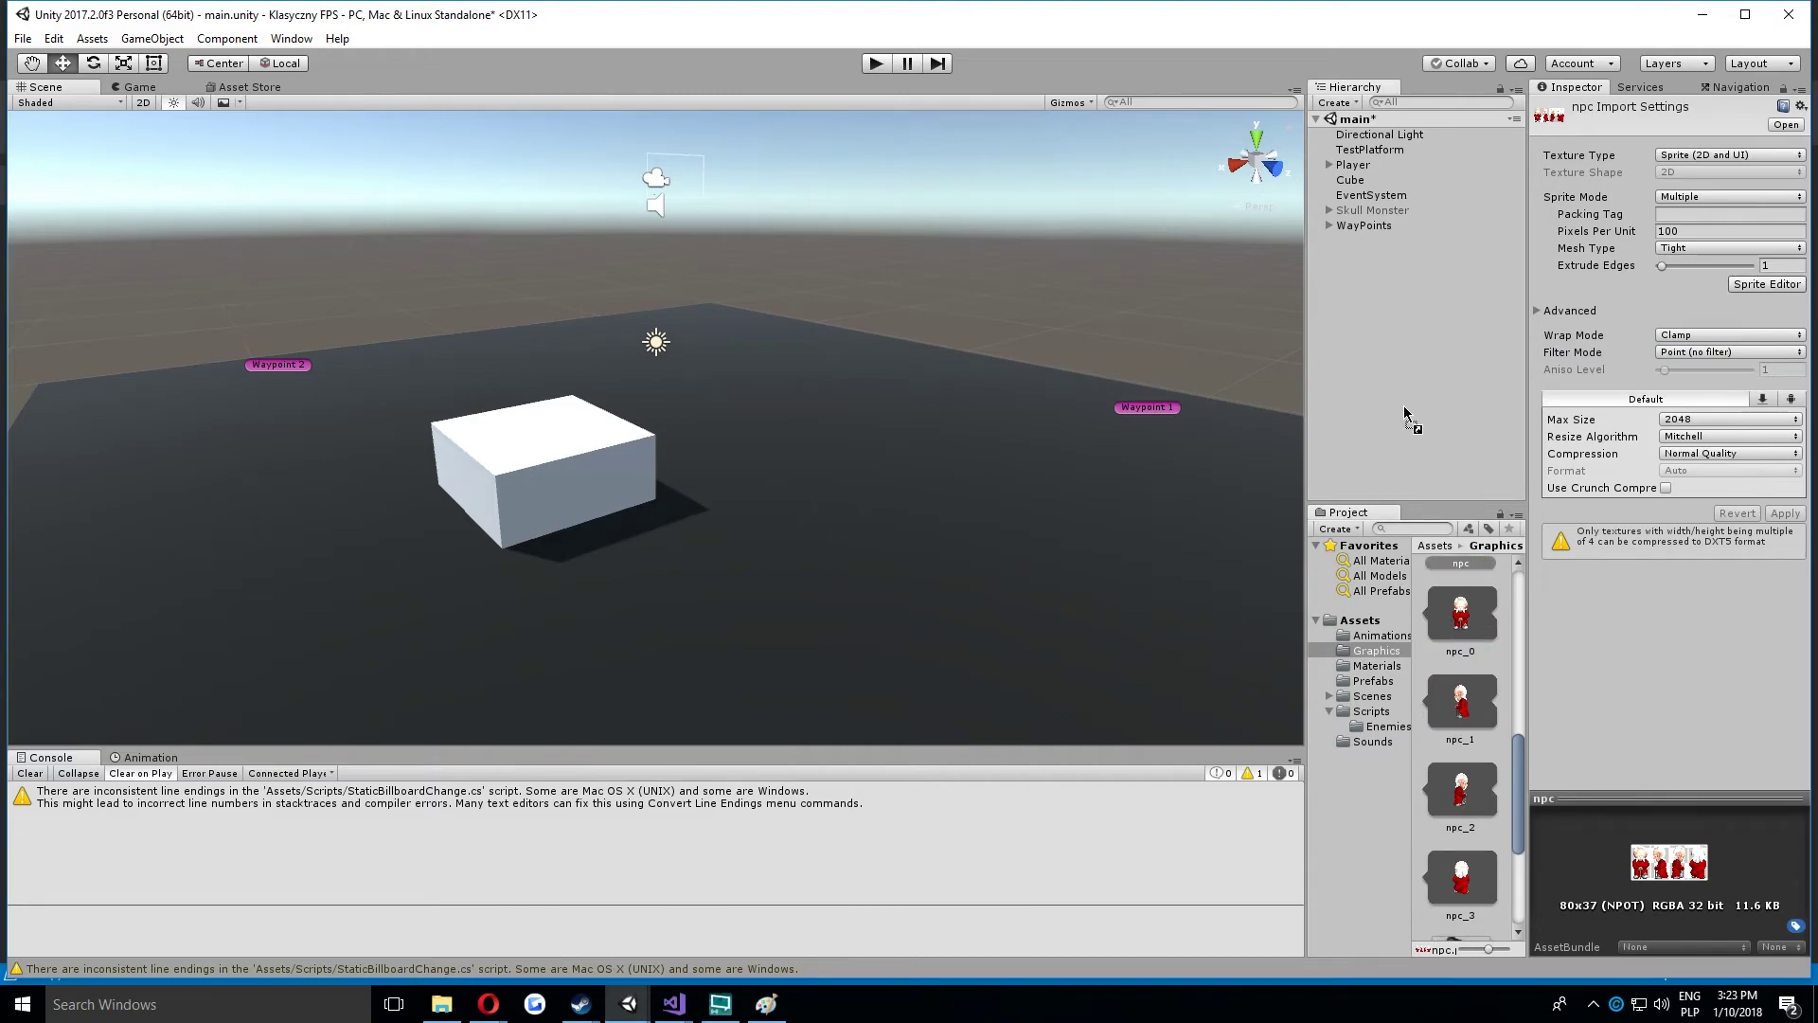
{"action": "left_click_drag", "start_coordinate": [1455, 614], "coordinate": [1403, 406]}
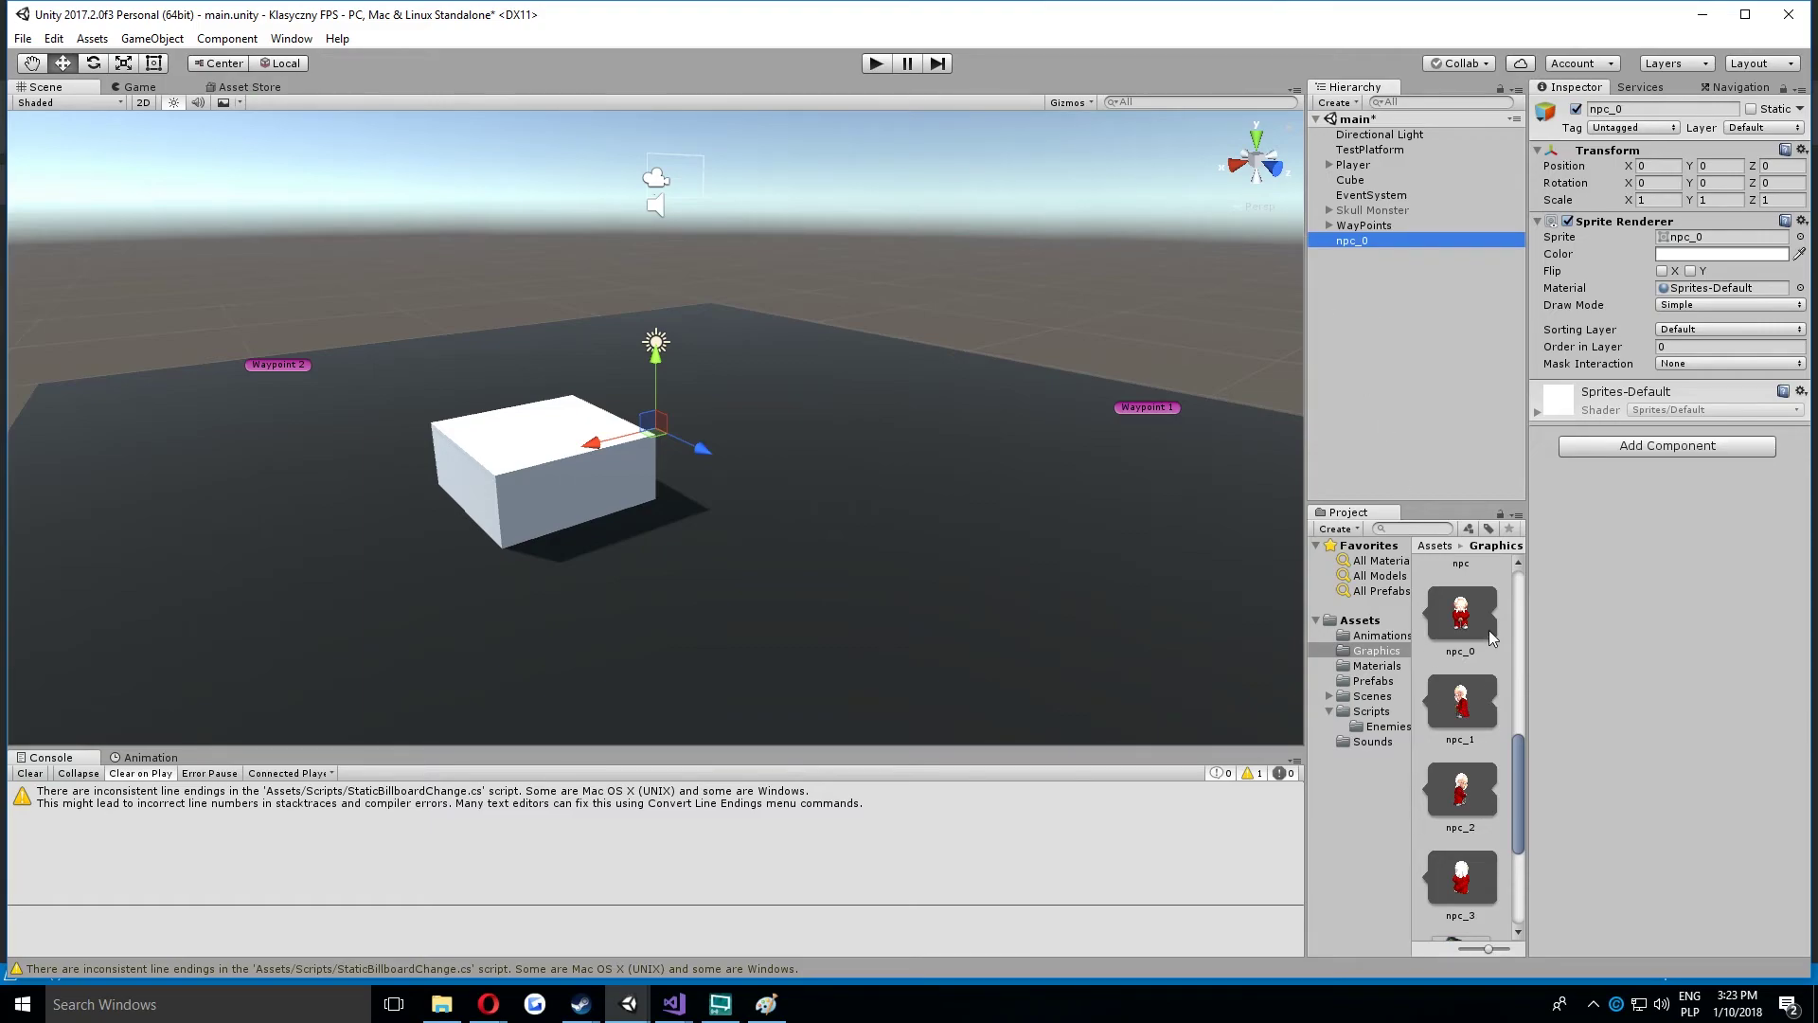
{"action": "left_click", "coordinate": [1653, 111]}
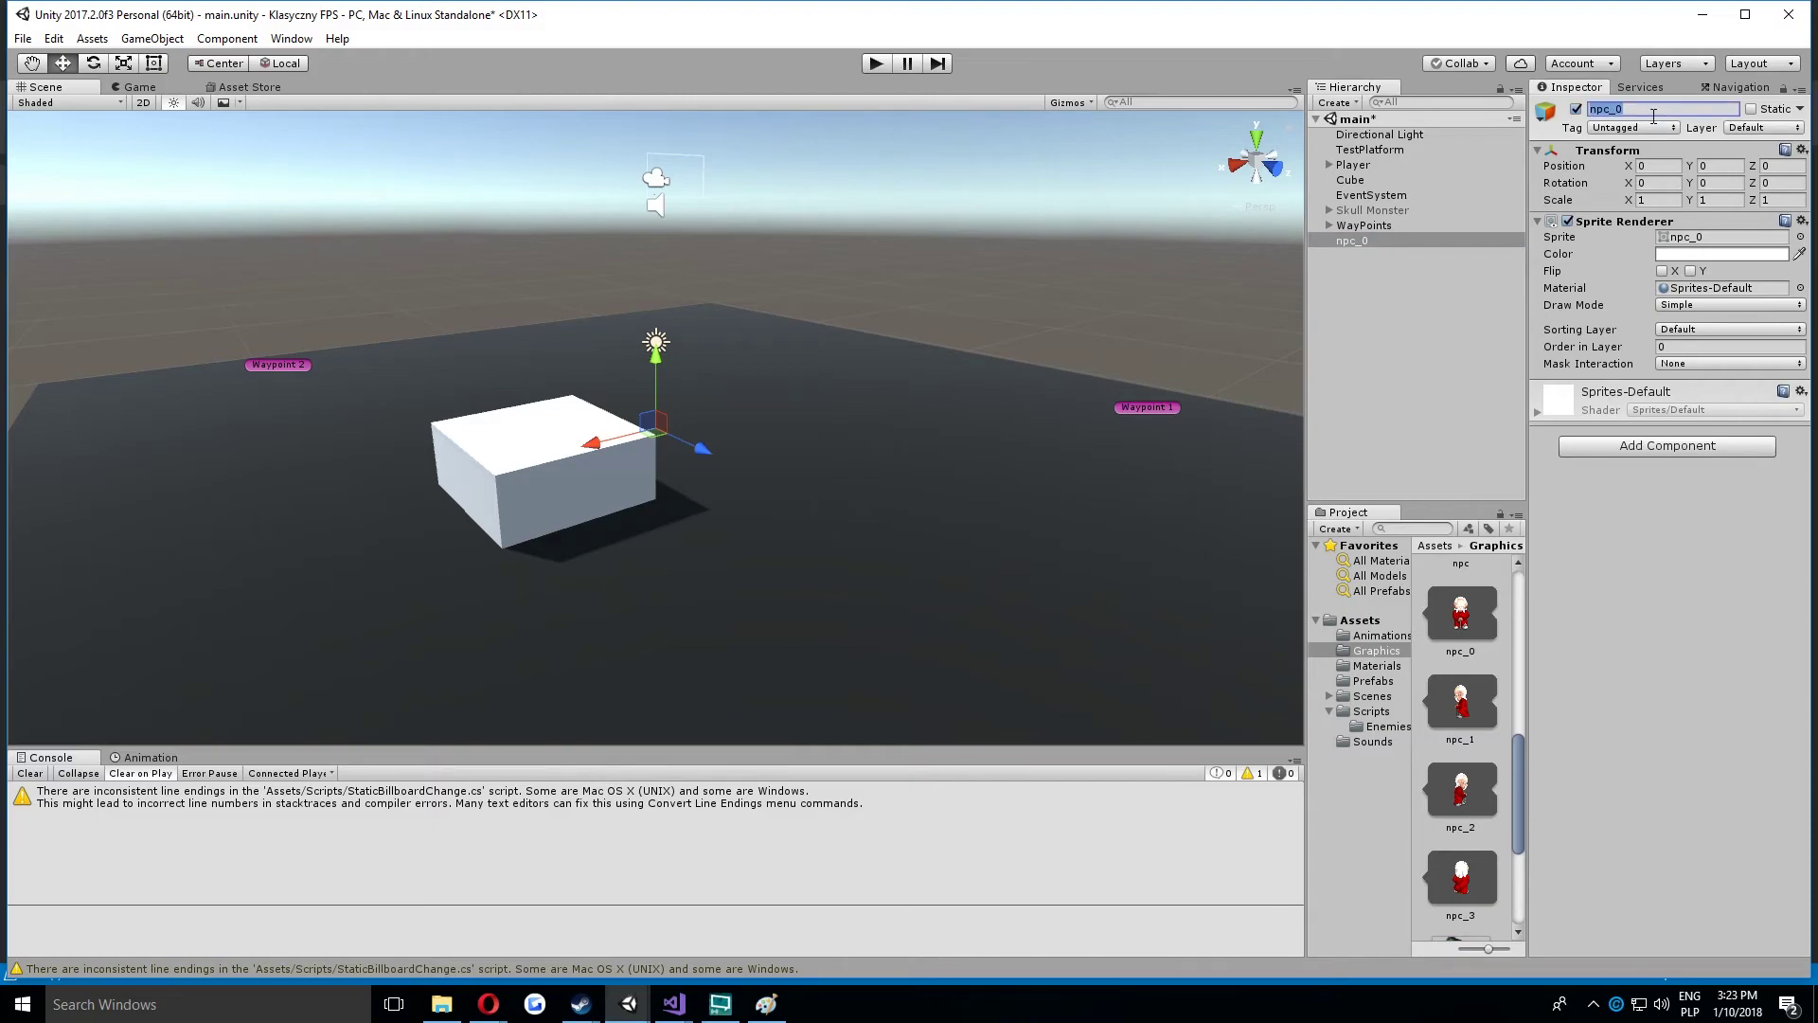
{"action": "type", "text": "OldMan"}
Set the npc sheet's Pixels Per Unit to 15 and apply.
{"action": "scroll", "coordinate": [1471, 614], "scroll_direction": "up", "scroll_amount": 1}
{"action": "left_click", "coordinate": [1463, 596]}
{"action": "left_click", "coordinate": [1714, 230]}
{"action": "type", "text": "15"}
{"action": "left_click", "coordinate": [1789, 514]}
Raise OldMan to position Y 1.65.
{"action": "left_click", "coordinate": [1392, 226]}
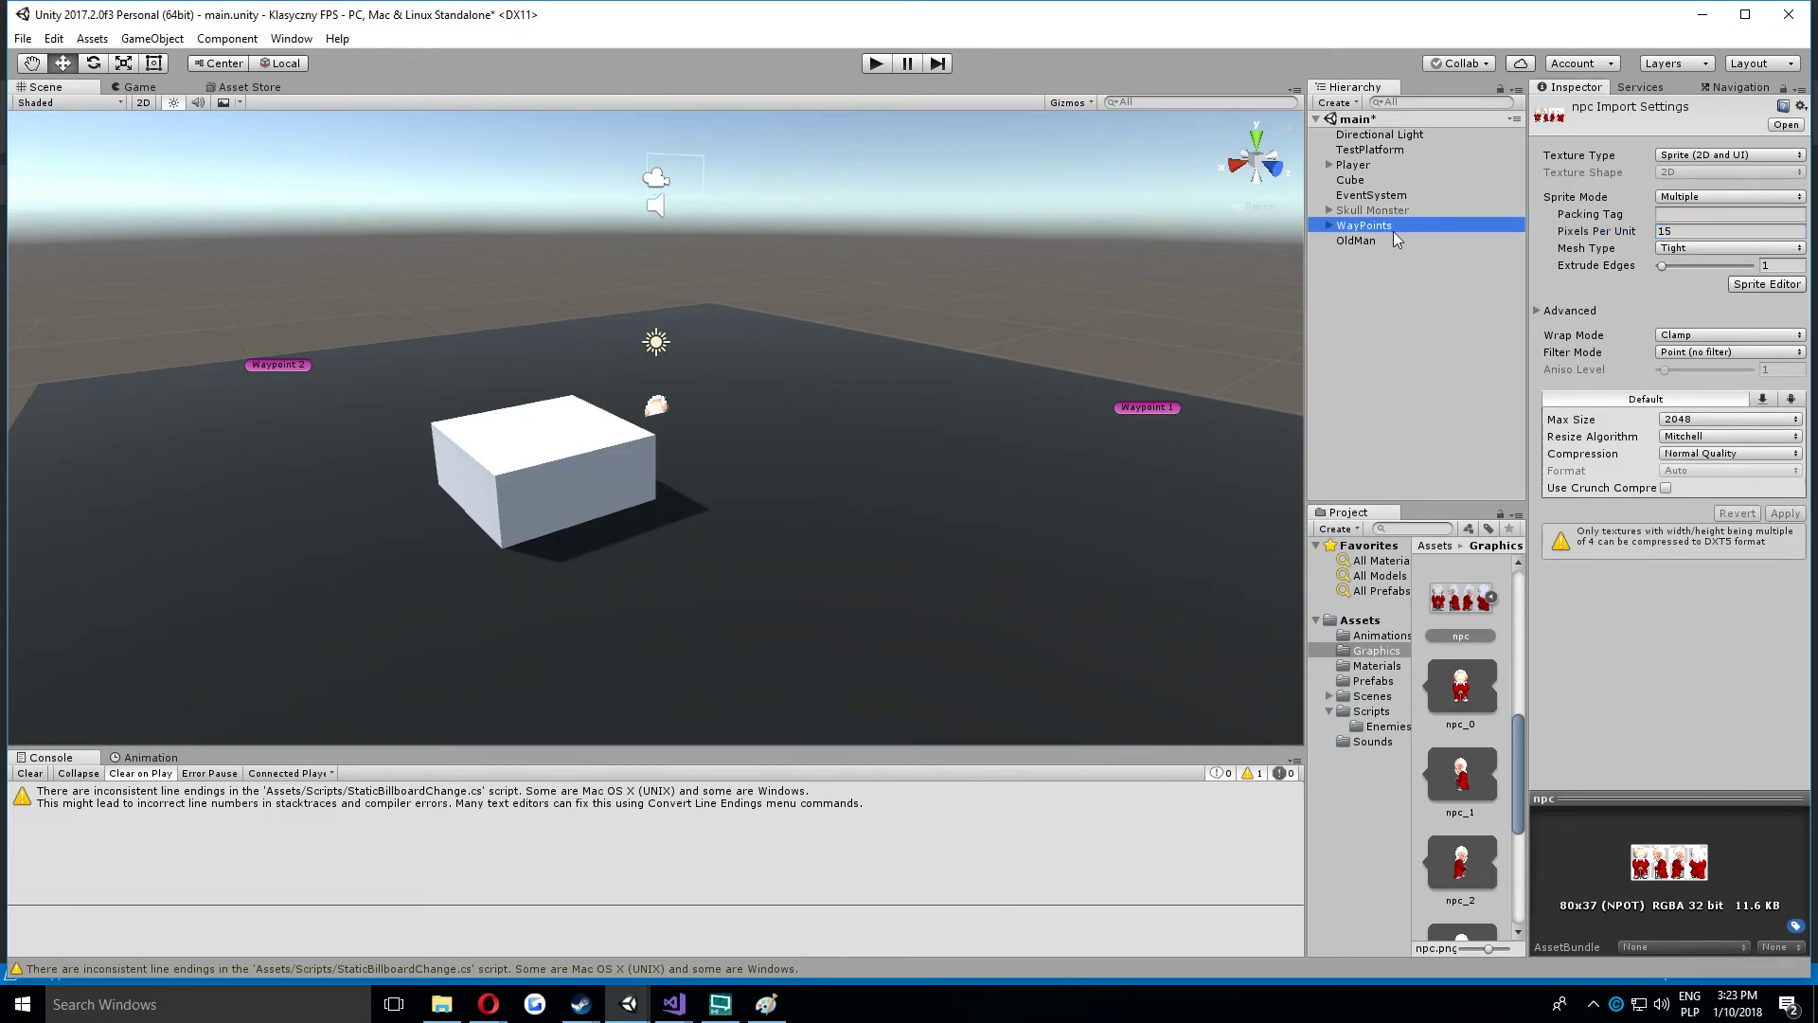
{"action": "left_click", "coordinate": [1395, 240]}
{"action": "left_click_drag", "start_coordinate": [1676, 173], "coordinate": [1743, 166]}
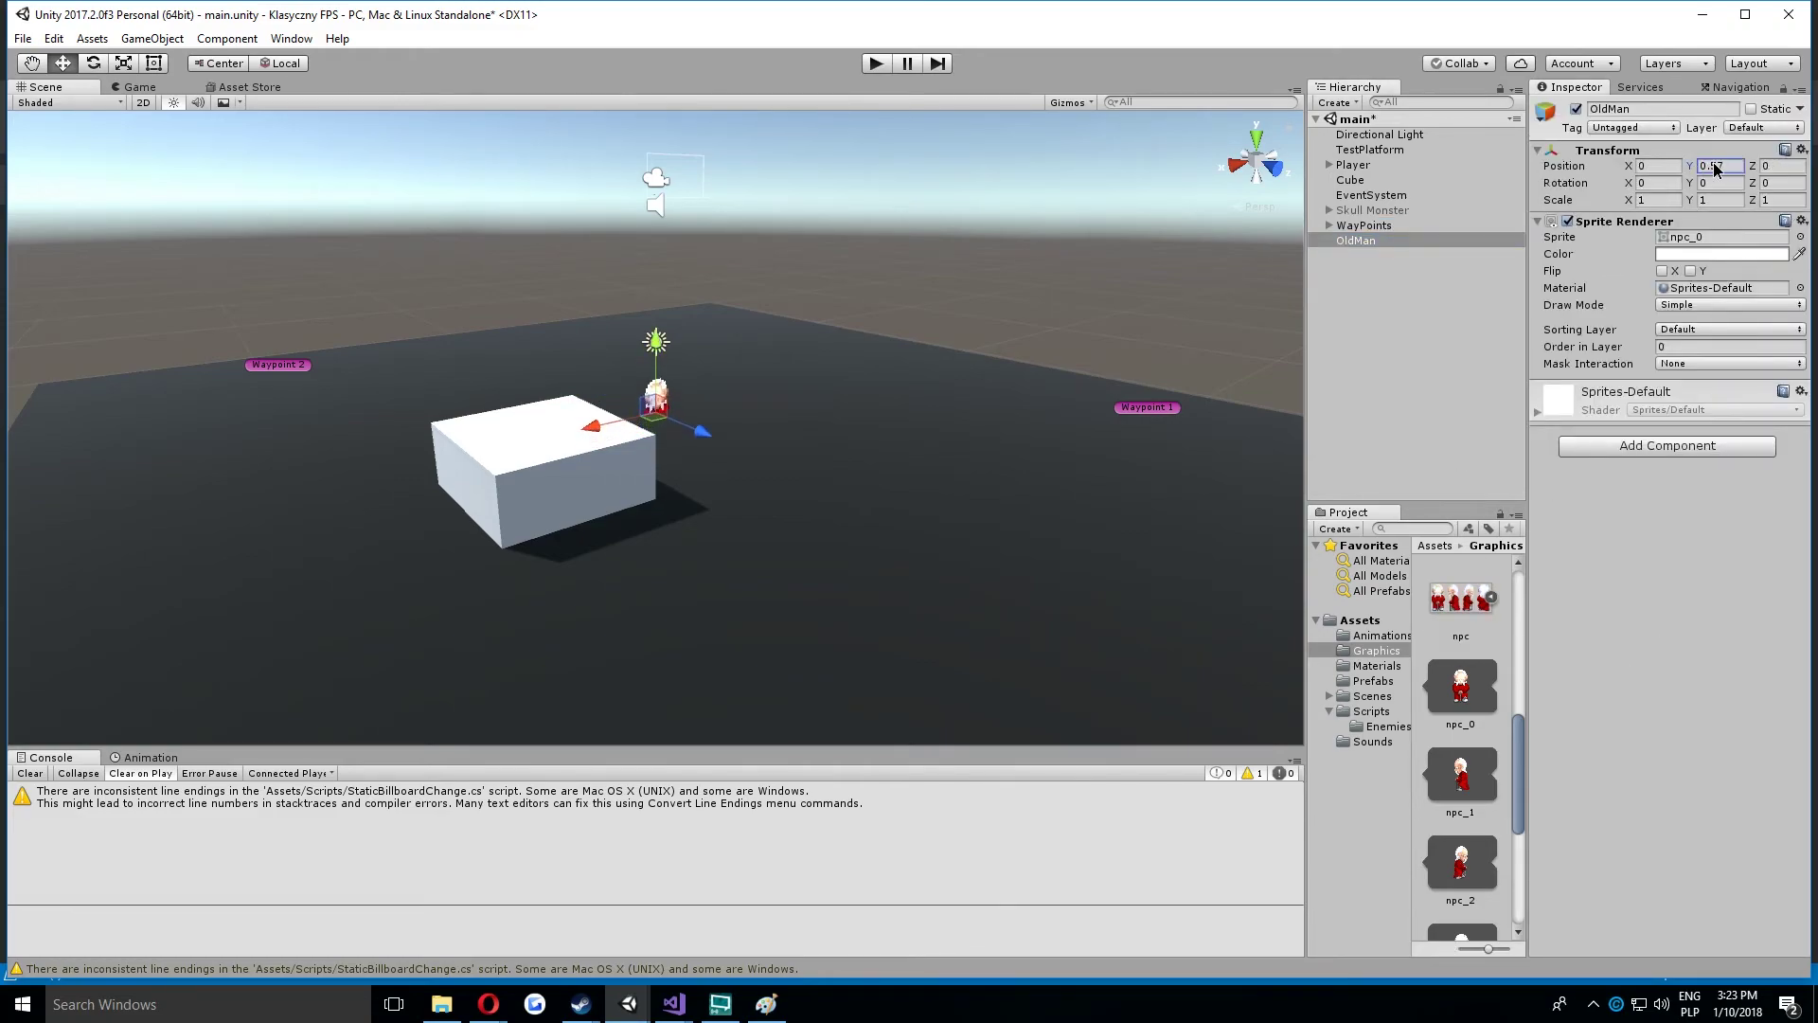
{"action": "left_click_drag", "start_coordinate": [1740, 164], "coordinate": [1742, 165]}
{"action": "type", "text": "1.65"}
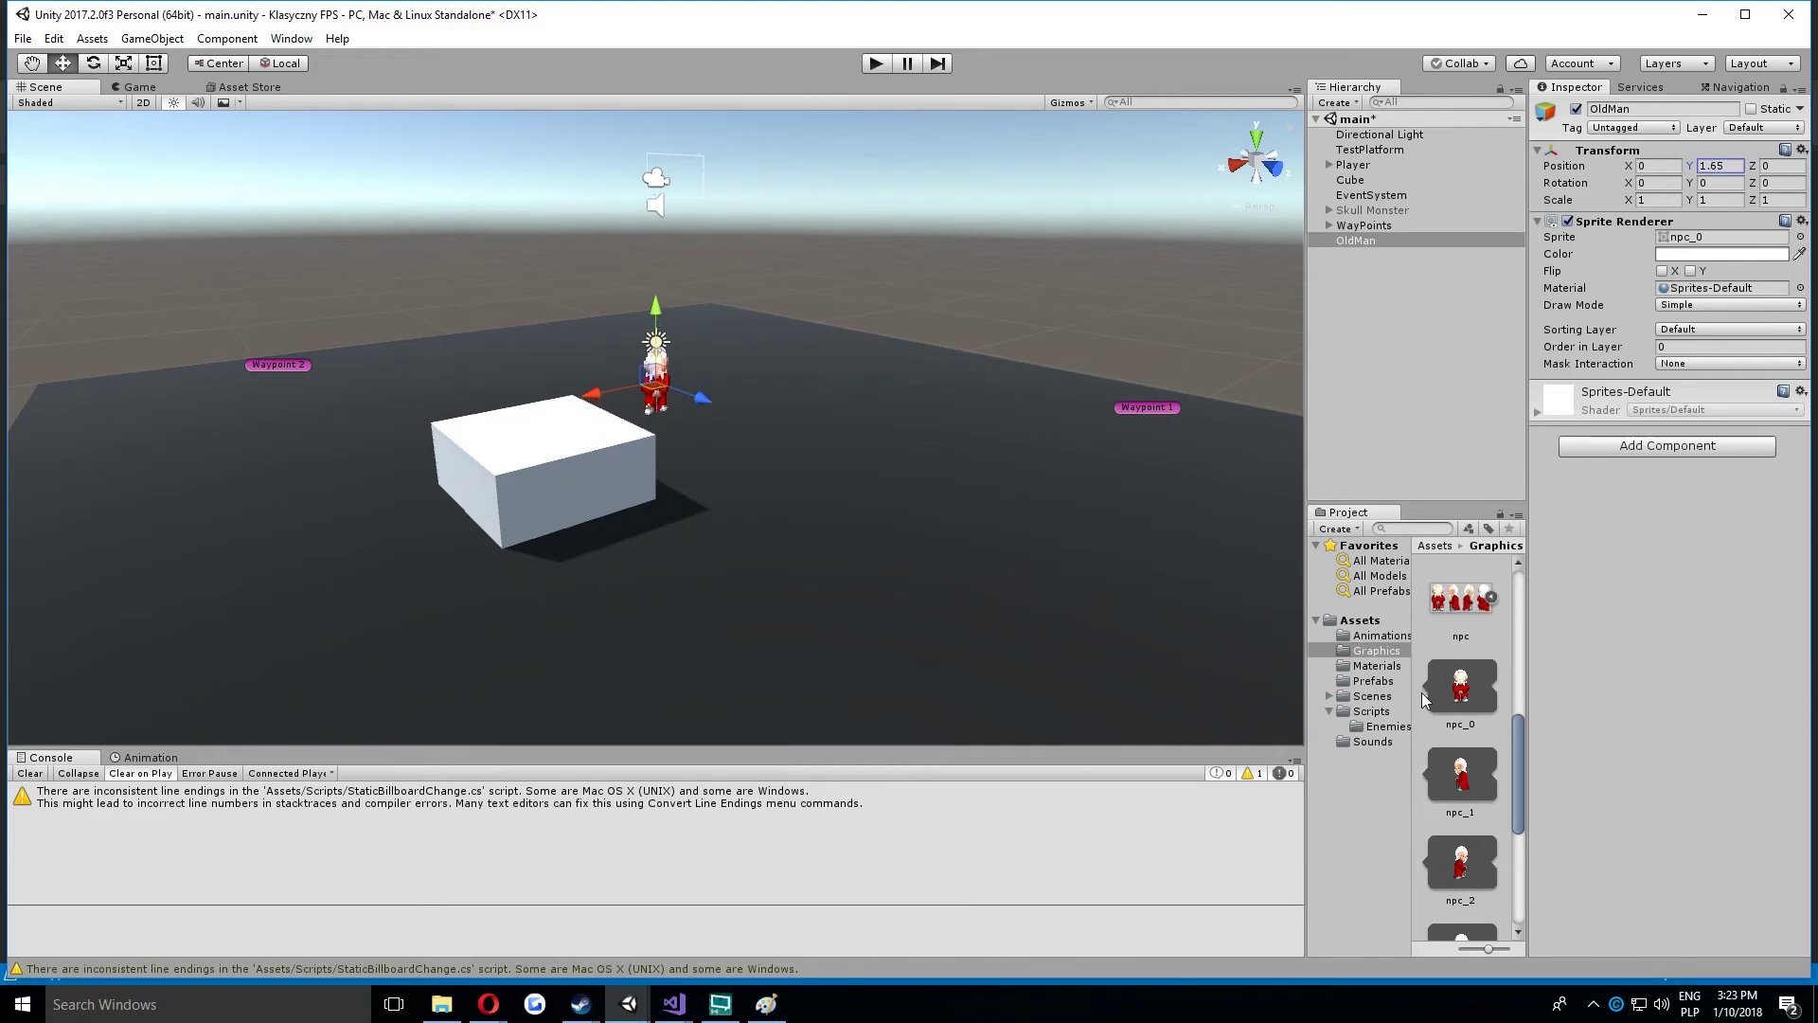
{"action": "left_click", "coordinate": [1371, 711]}
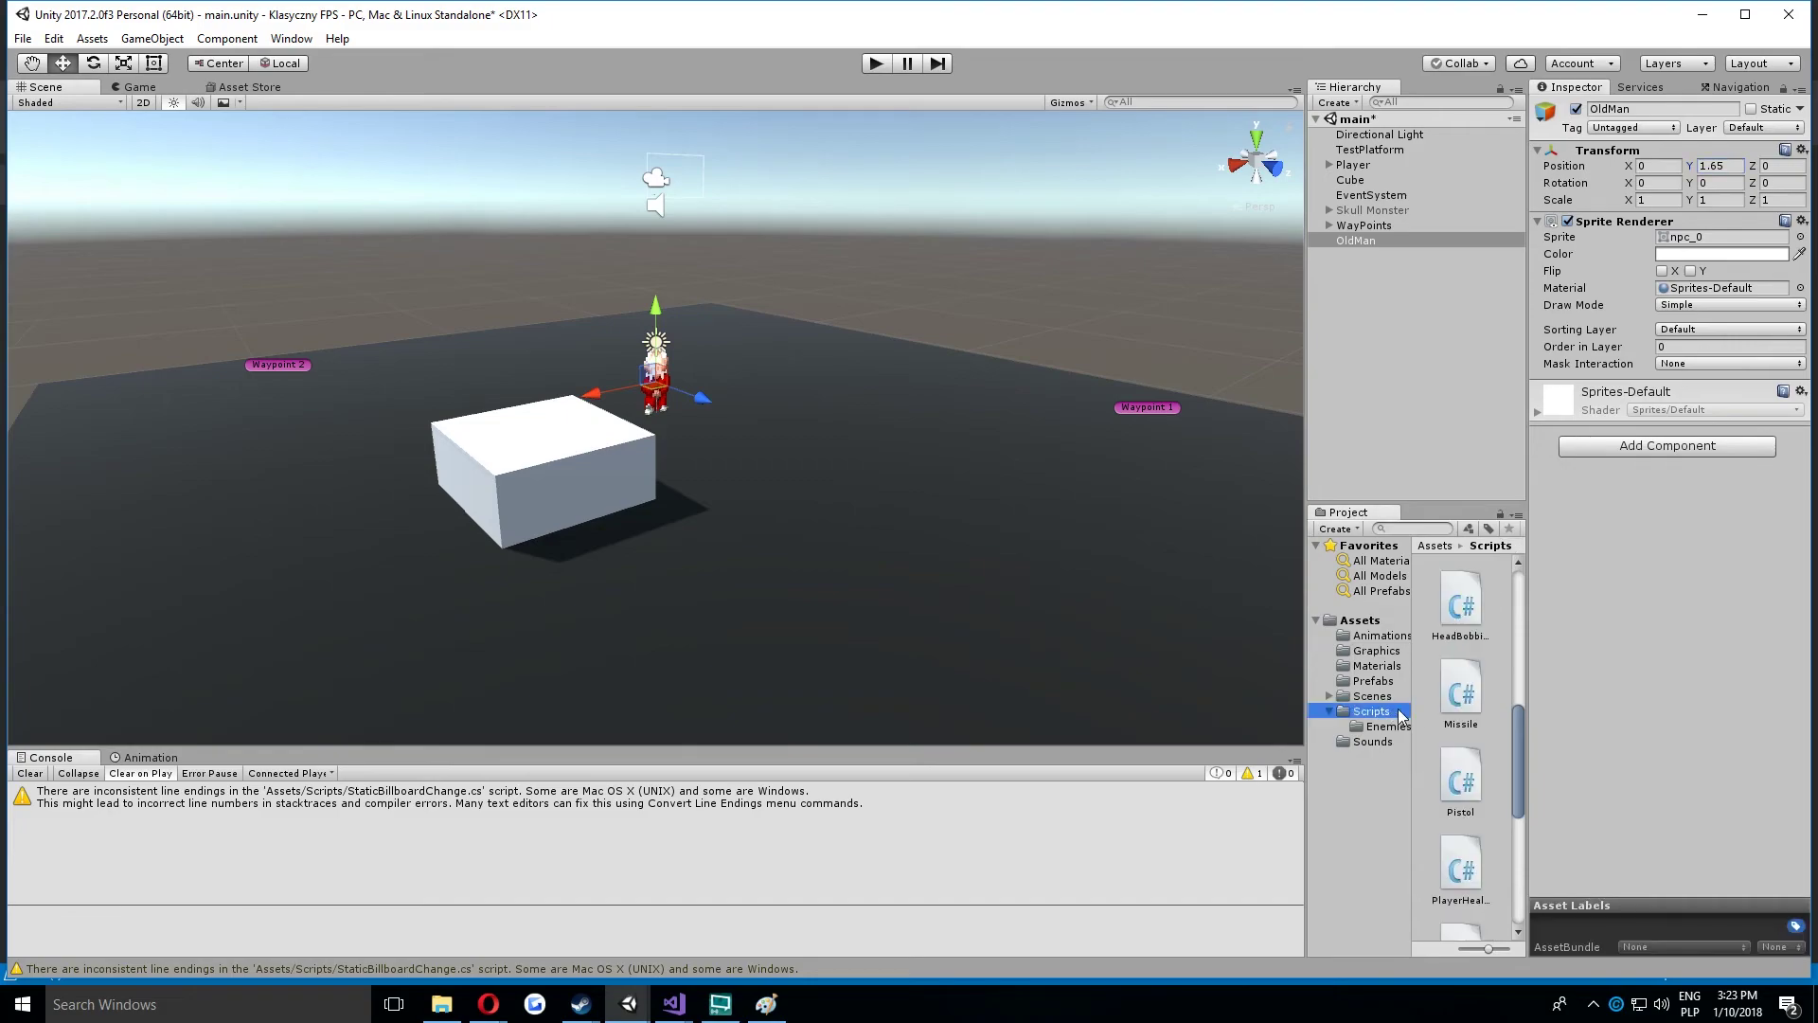
Attach the FaceCamera and StaticBillboardChange scripts to OldMan.
{"action": "scroll", "coordinate": [1477, 716], "scroll_direction": "down", "scroll_amount": 1}
{"action": "scroll", "coordinate": [1477, 716], "scroll_direction": "down", "scroll_amount": 1}
{"action": "scroll", "coordinate": [1477, 715], "scroll_direction": "down", "scroll_amount": 1}
{"action": "scroll", "coordinate": [1477, 716], "scroll_direction": "down", "scroll_amount": 1}
{"action": "scroll", "coordinate": [1475, 706], "scroll_direction": "up", "scroll_amount": 2}
{"action": "scroll", "coordinate": [1474, 706], "scroll_direction": "up", "scroll_amount": 1}
{"action": "scroll", "coordinate": [1474, 707], "scroll_direction": "up", "scroll_amount": 2}
{"action": "scroll", "coordinate": [1474, 707], "scroll_direction": "up", "scroll_amount": 1}
{"action": "scroll", "coordinate": [1473, 706], "scroll_direction": "up", "scroll_amount": 1}
{"action": "left_click_drag", "start_coordinate": [1470, 712], "coordinate": [1695, 625]}
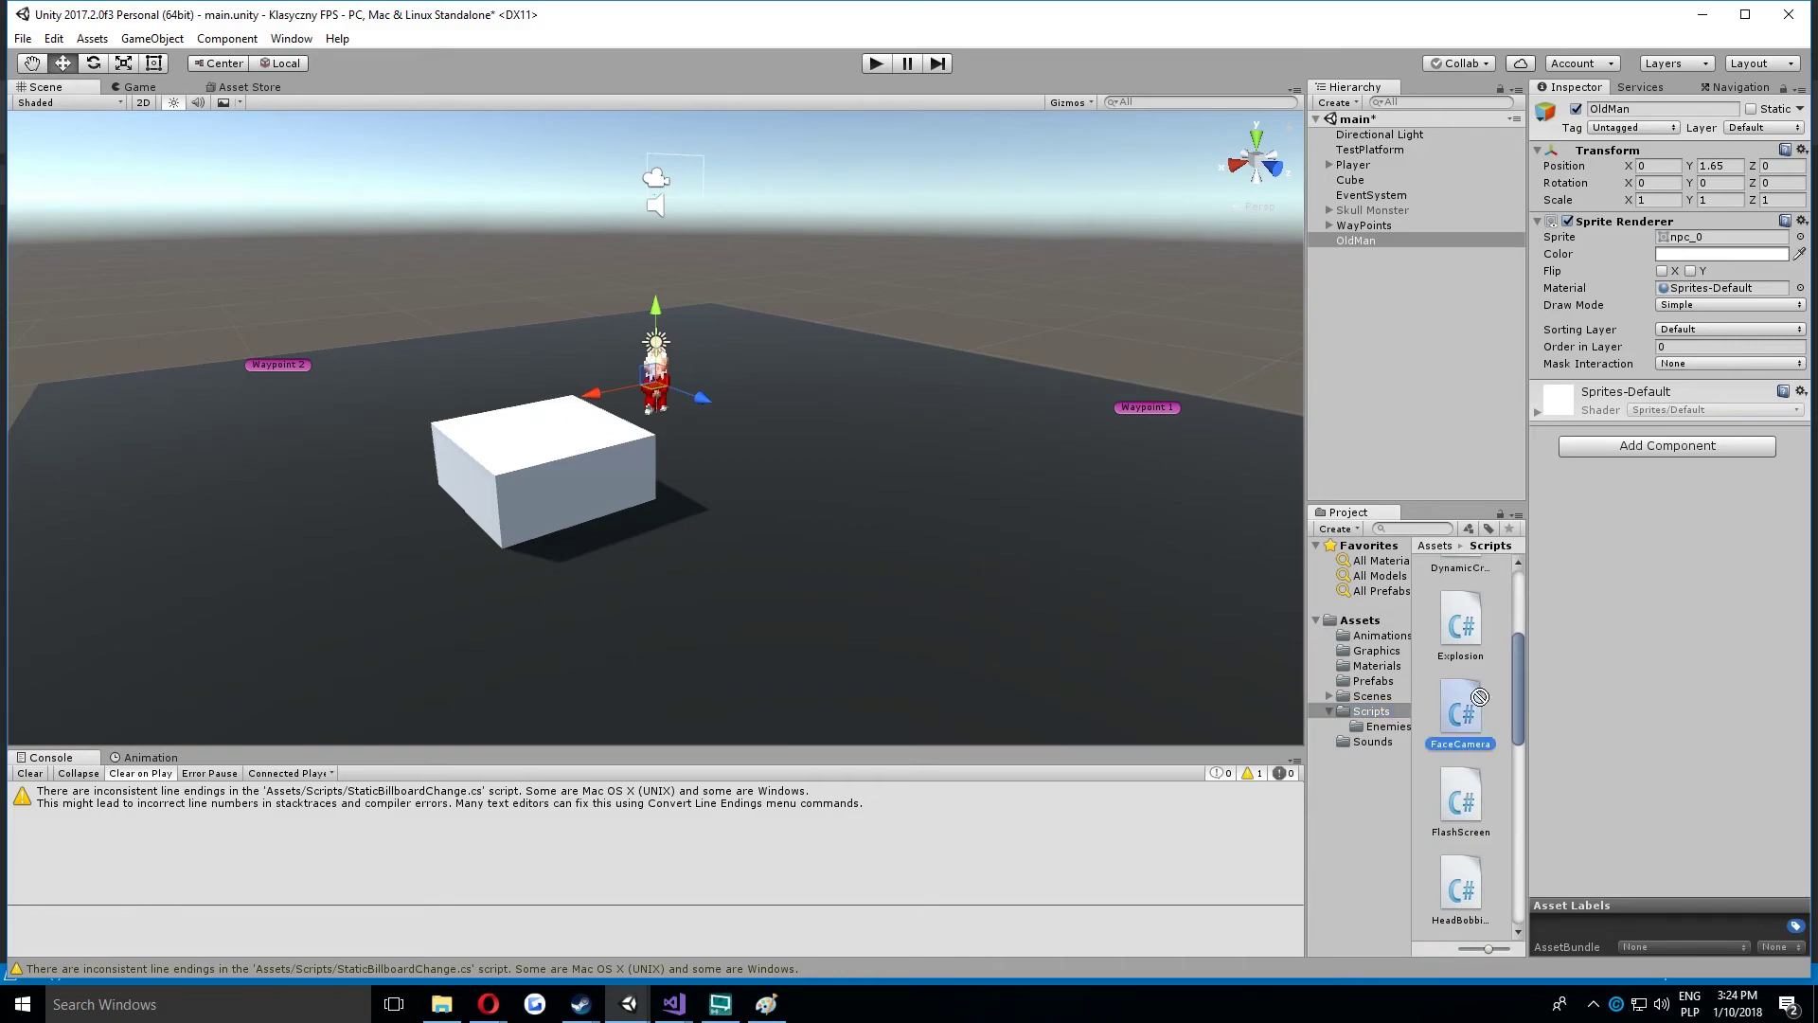
{"action": "scroll", "coordinate": [1461, 757], "scroll_direction": "down", "scroll_amount": 1}
{"action": "scroll", "coordinate": [1461, 757], "scroll_direction": "down", "scroll_amount": 2}
{"action": "scroll", "coordinate": [1461, 754], "scroll_direction": "down", "scroll_amount": 2}
{"action": "scroll", "coordinate": [1461, 758], "scroll_direction": "down", "scroll_amount": 1}
{"action": "left_click_drag", "start_coordinate": [1461, 800], "coordinate": [1627, 657]}
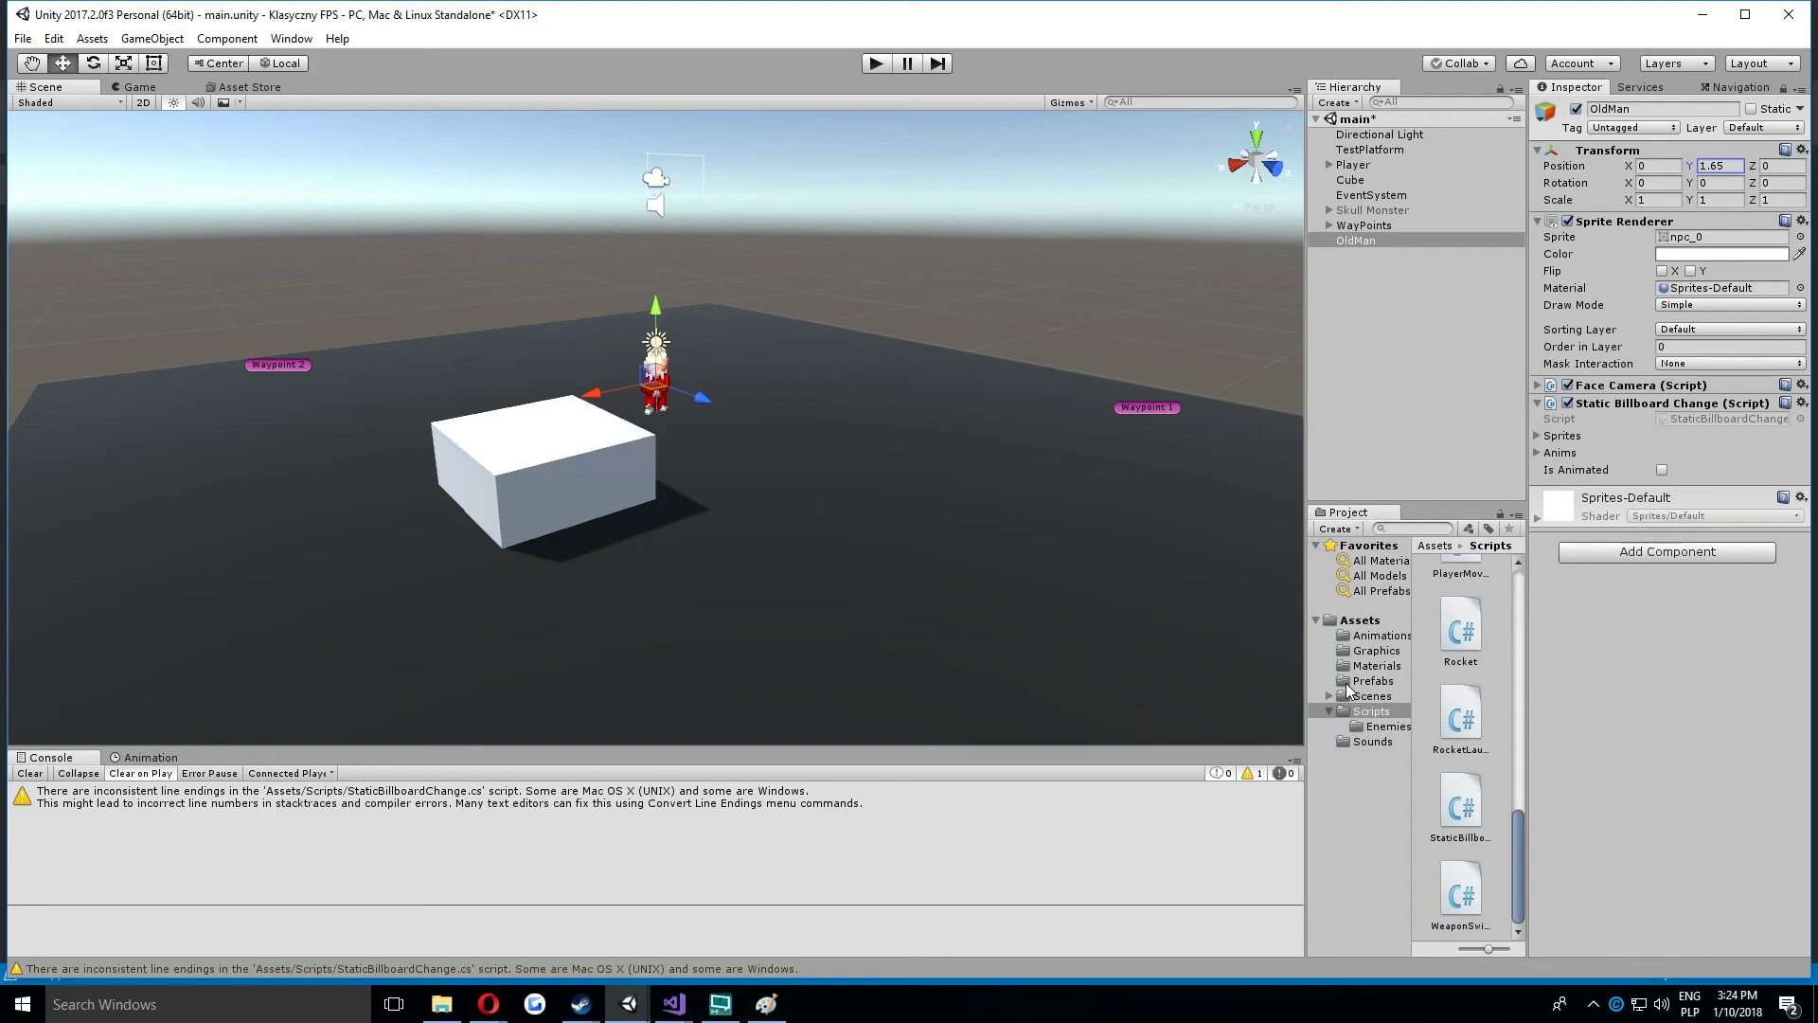
Fill OldMan's Sprites list with npc_0 through npc_3 and enter Play mode to test.
{"action": "left_click", "coordinate": [1384, 653]}
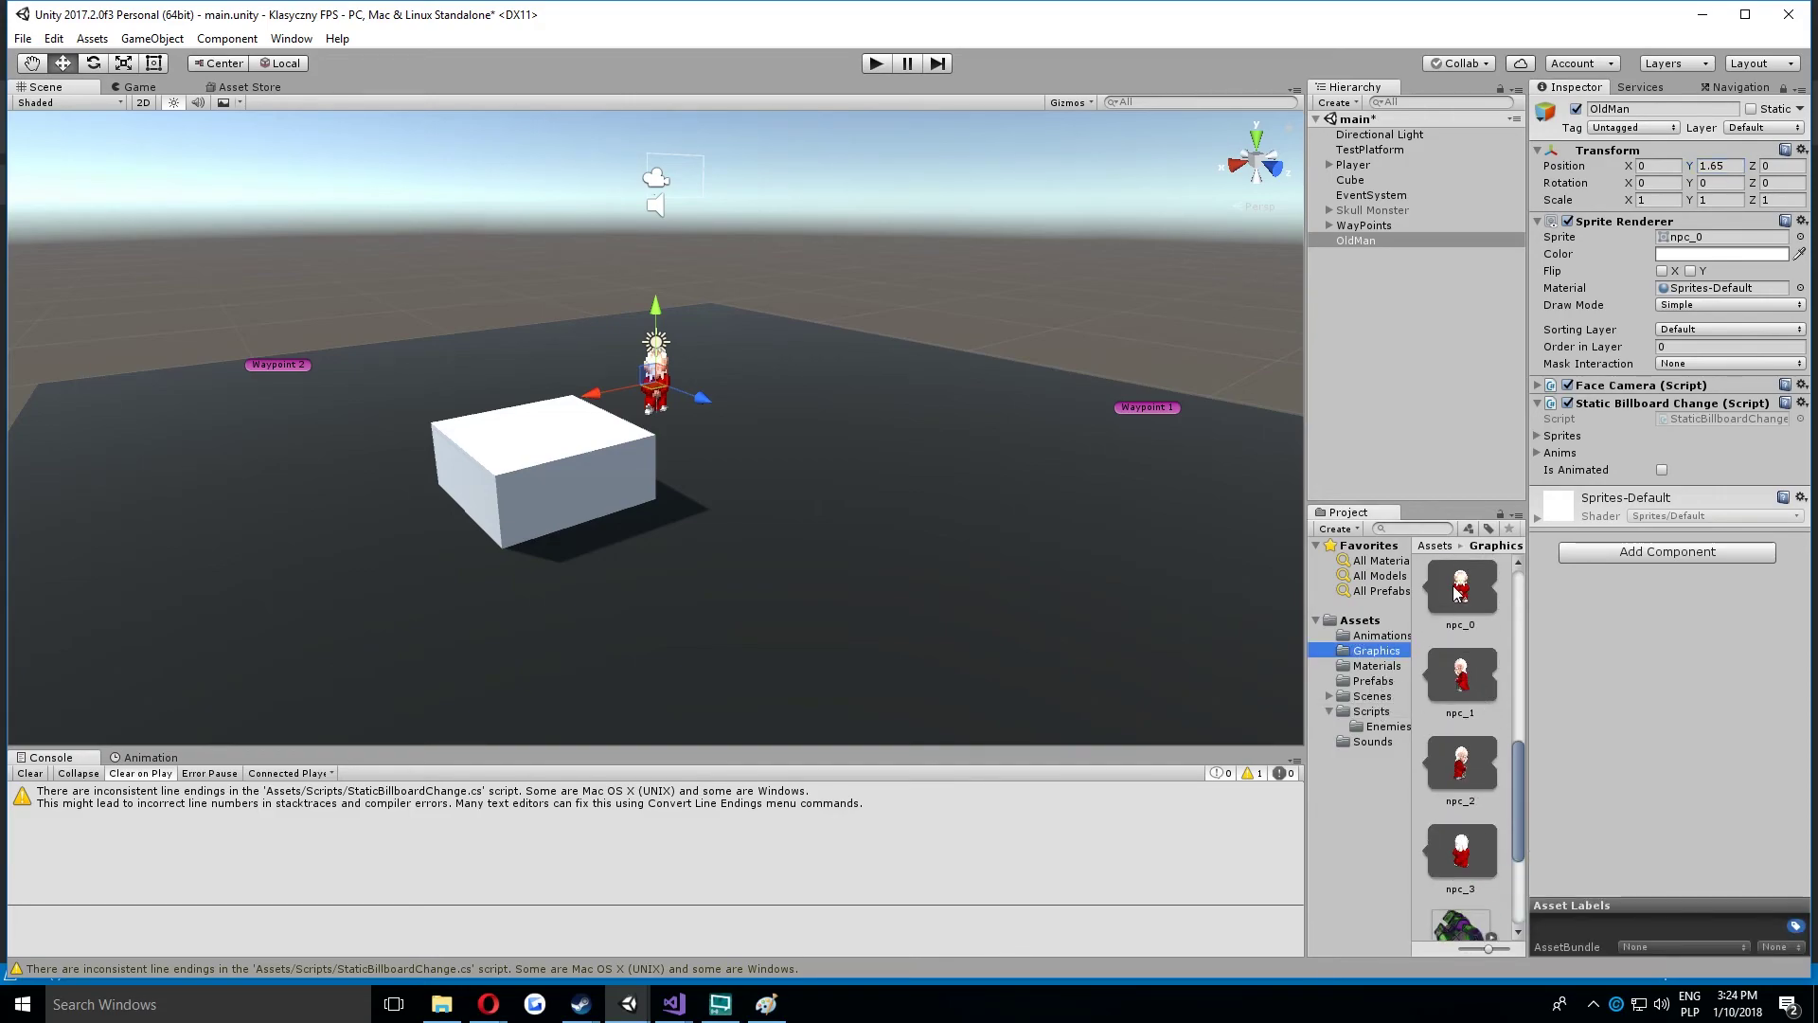
{"action": "scroll", "coordinate": [1477, 682], "scroll_direction": "up", "scroll_amount": 2}
{"action": "left_click", "coordinate": [1469, 660]}
{"action": "scroll", "coordinate": [1469, 660], "scroll_direction": "down", "scroll_amount": 1}
{"action": "left_click", "coordinate": [1470, 896], "text": "shift"}
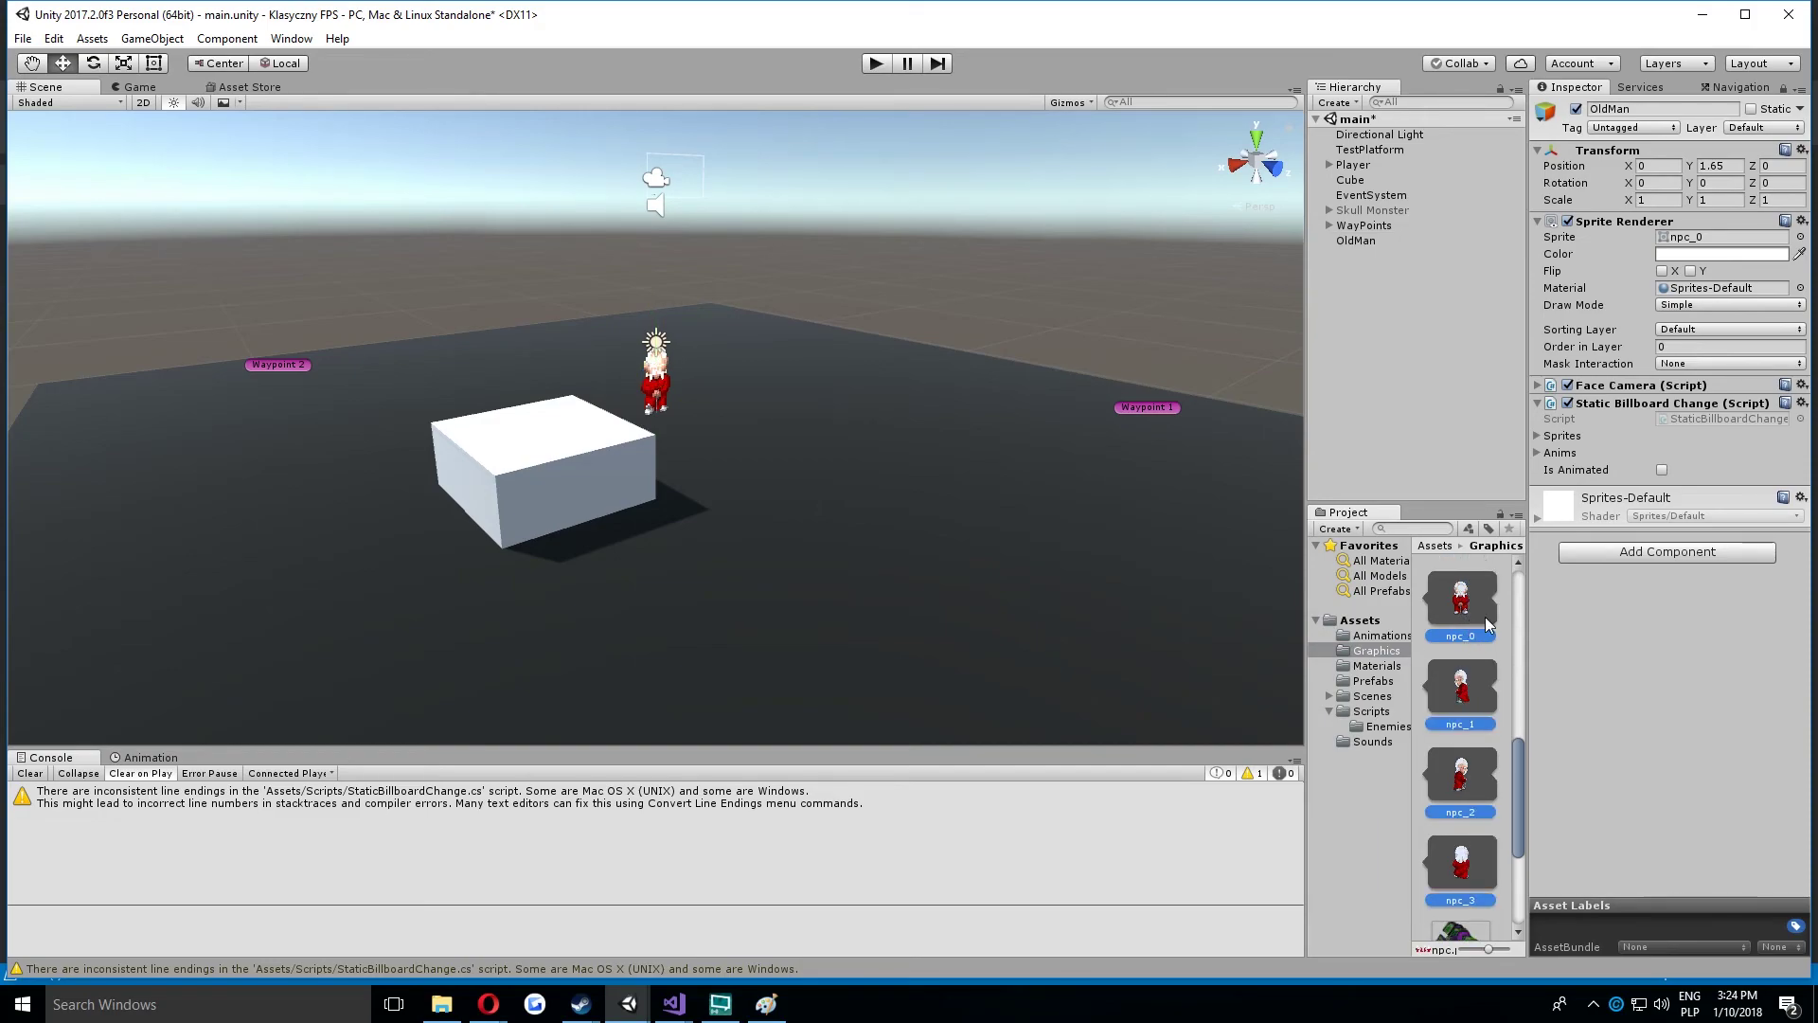
{"action": "left_click_drag", "start_coordinate": [1469, 622], "coordinate": [1570, 445]}
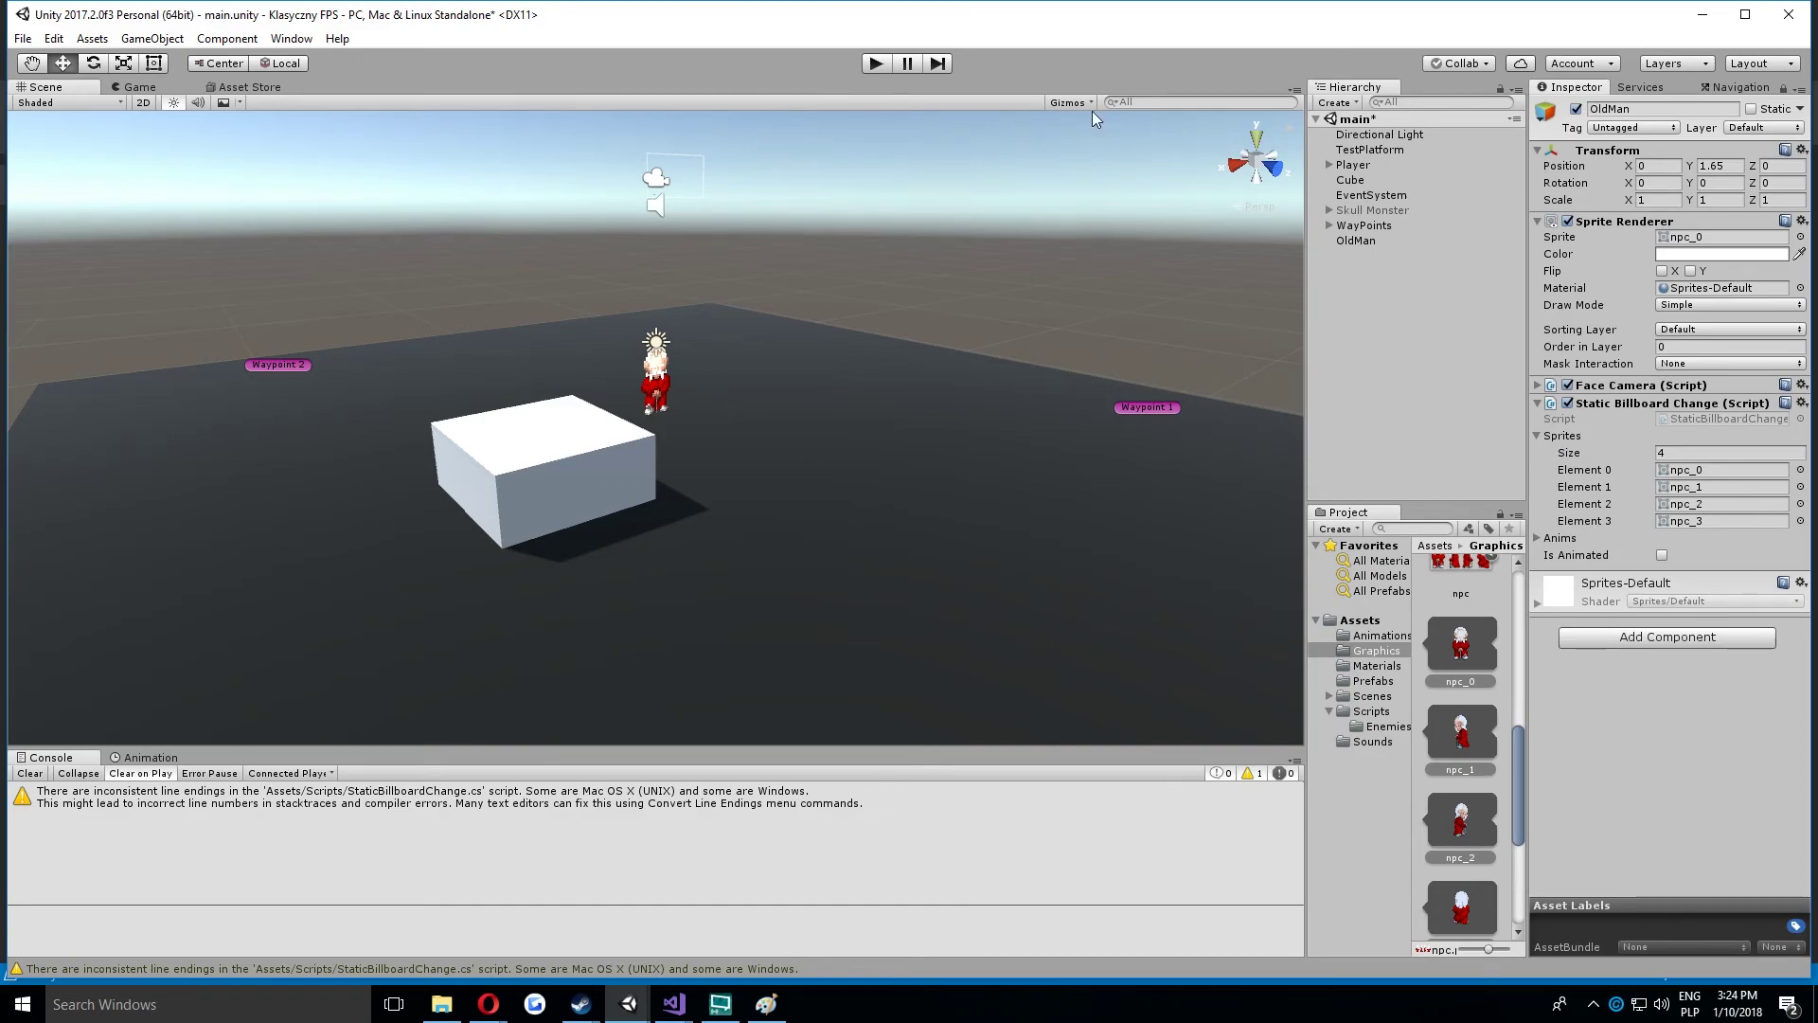
{"action": "left_click", "coordinate": [877, 64]}
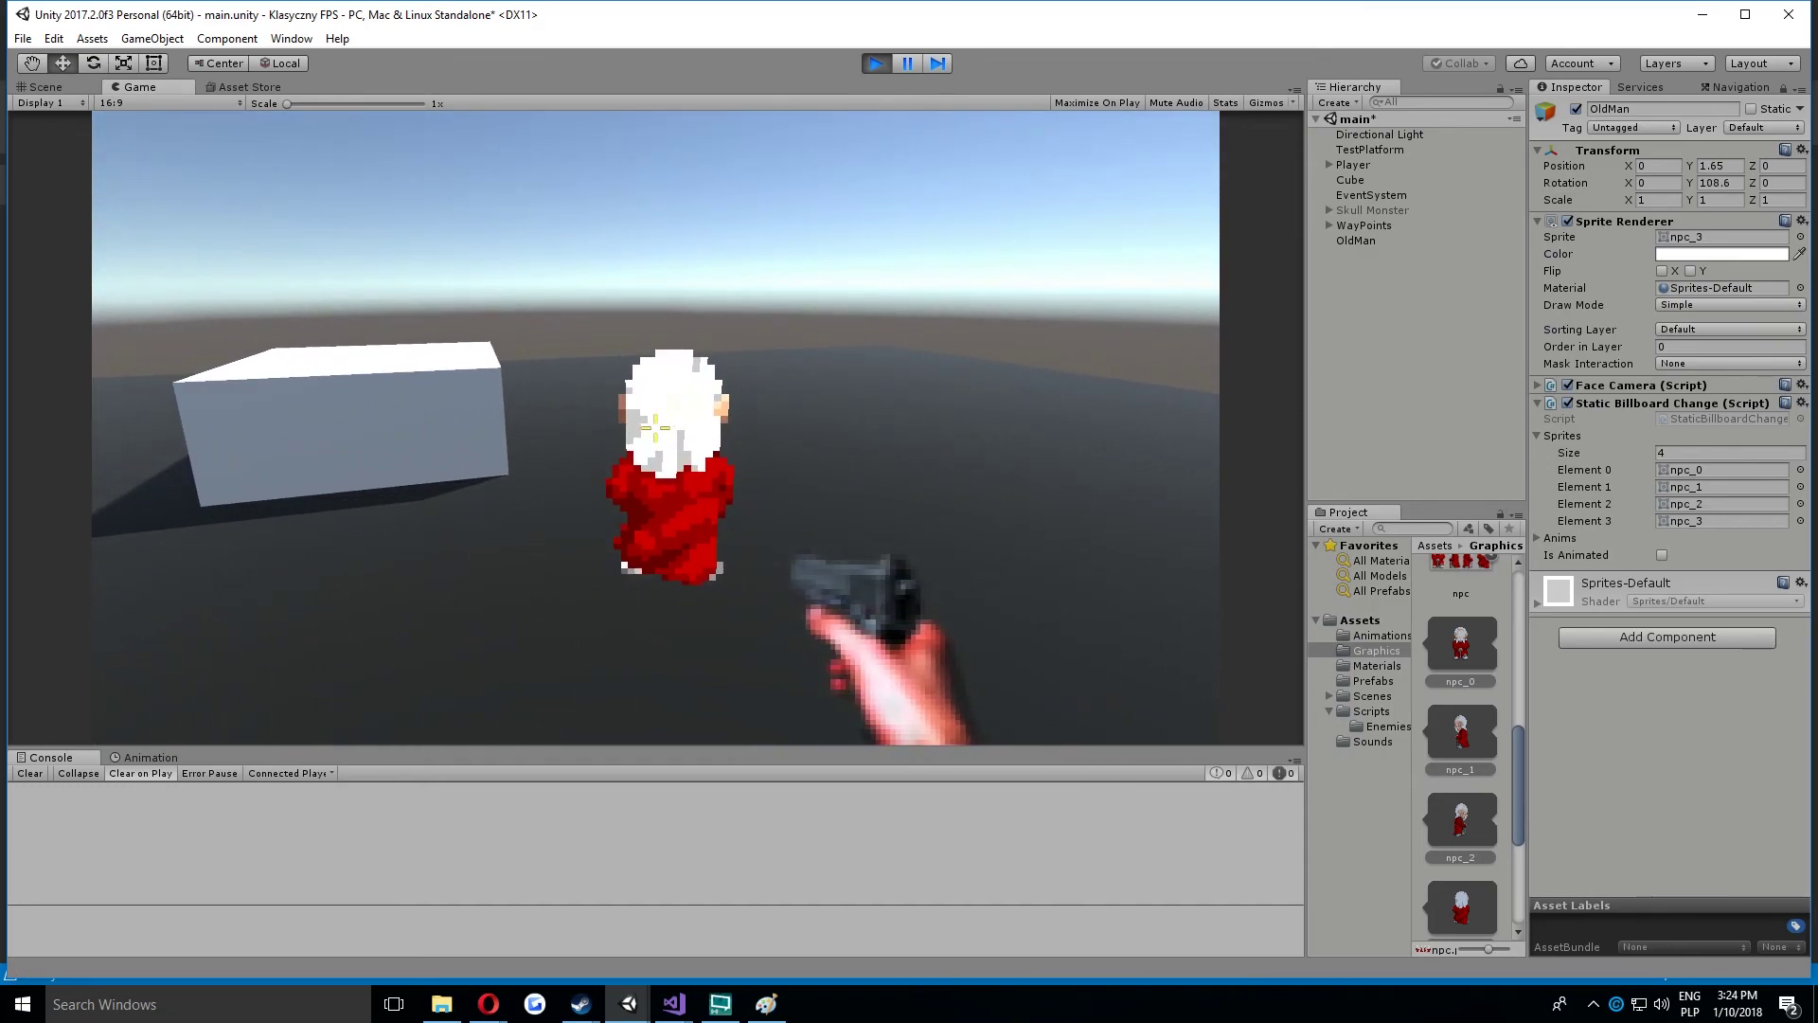
{"action": "key", "text": "d"}
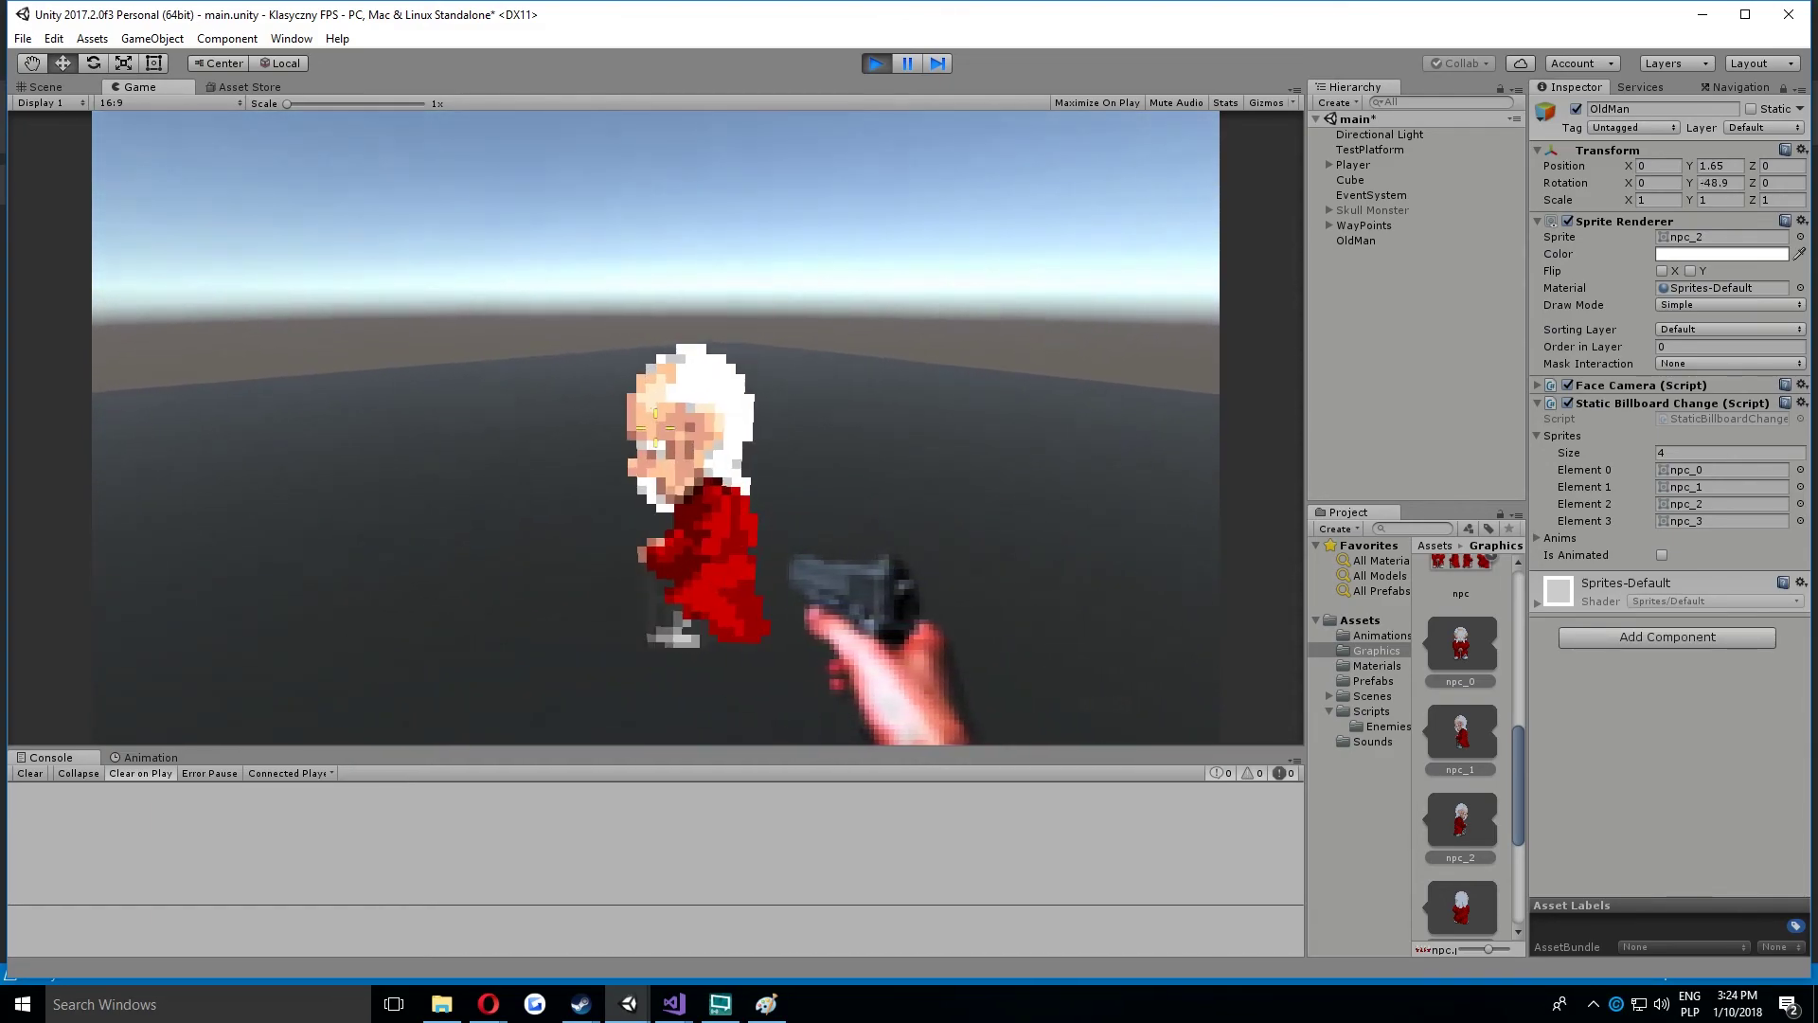
{"action": "left_click", "coordinate": [758, 112]}
{"action": "key", "text": "ctrl+p"}
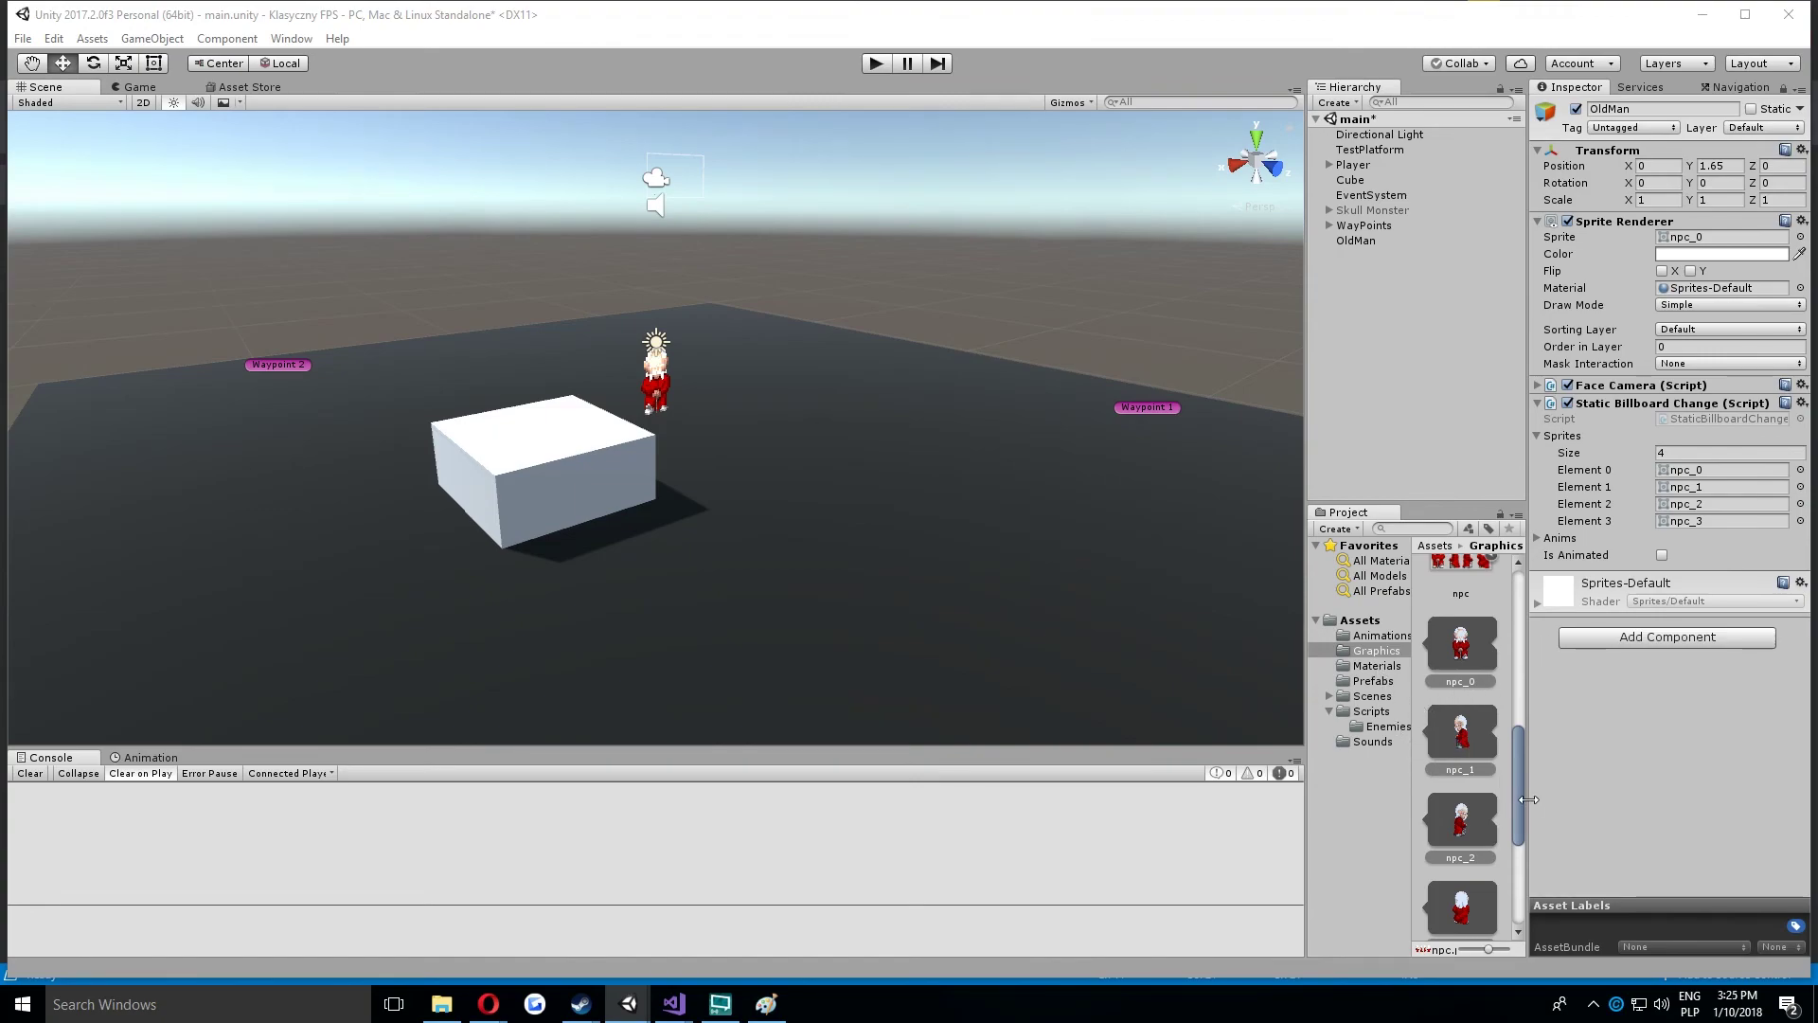
Put npc_2, npc_3 and npc_1 into Sprites elements 1, 2 and 3.
{"action": "left_click_drag", "start_coordinate": [1461, 820], "coordinate": [1694, 494]}
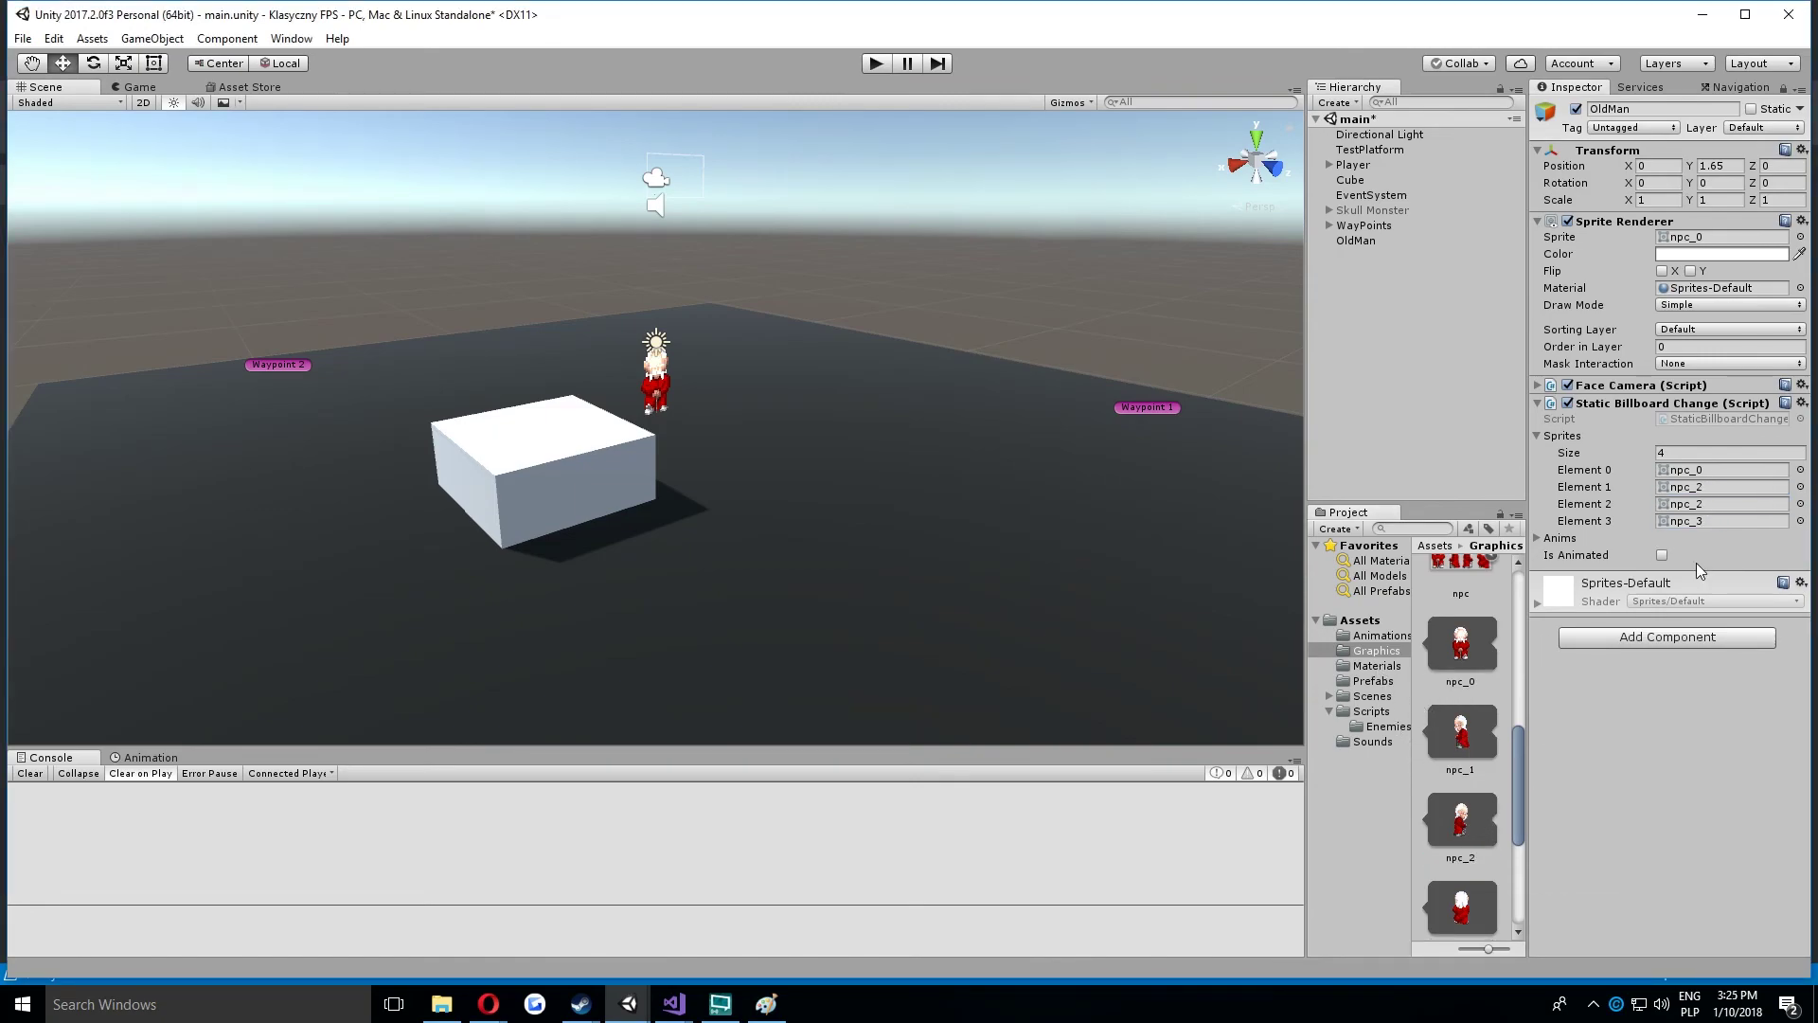
{"action": "scroll", "coordinate": [1496, 832], "scroll_direction": "down", "scroll_amount": 3}
{"action": "left_click_drag", "start_coordinate": [1481, 760], "coordinate": [1725, 502]}
{"action": "scroll", "coordinate": [1482, 684], "scroll_direction": "up", "scroll_amount": 2}
{"action": "left_click_drag", "start_coordinate": [1479, 682], "coordinate": [1724, 521]}
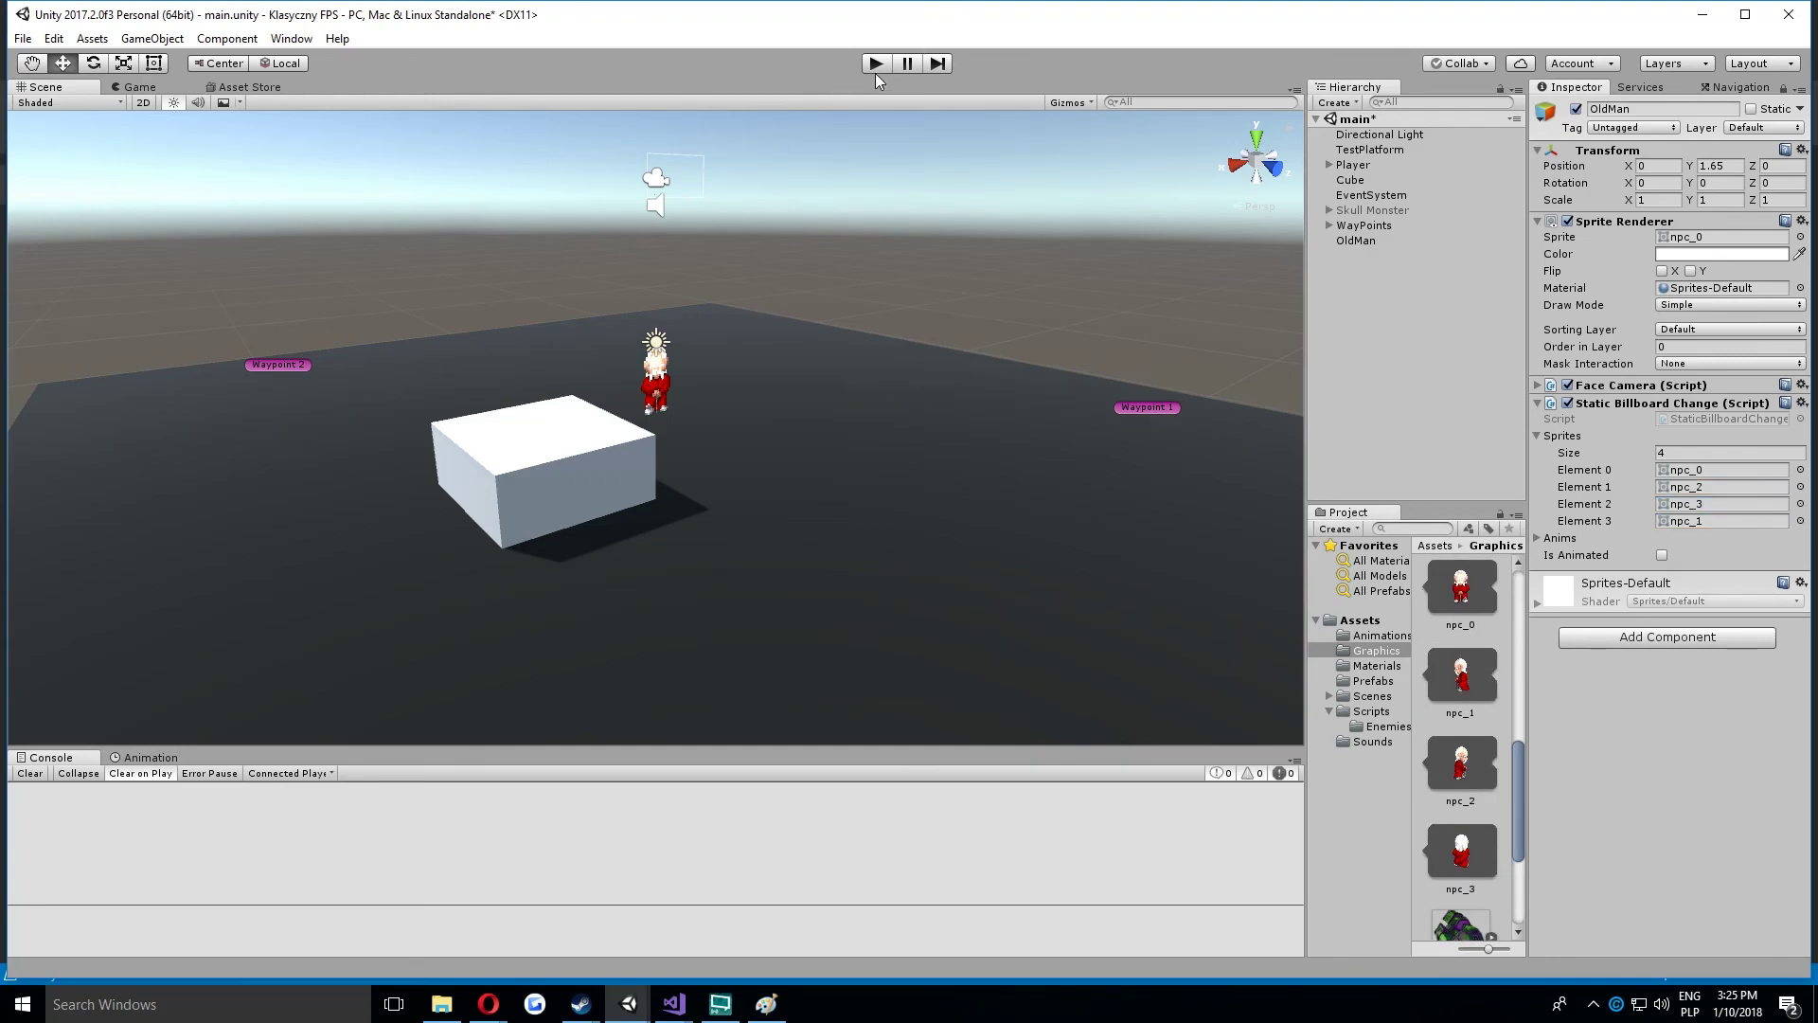
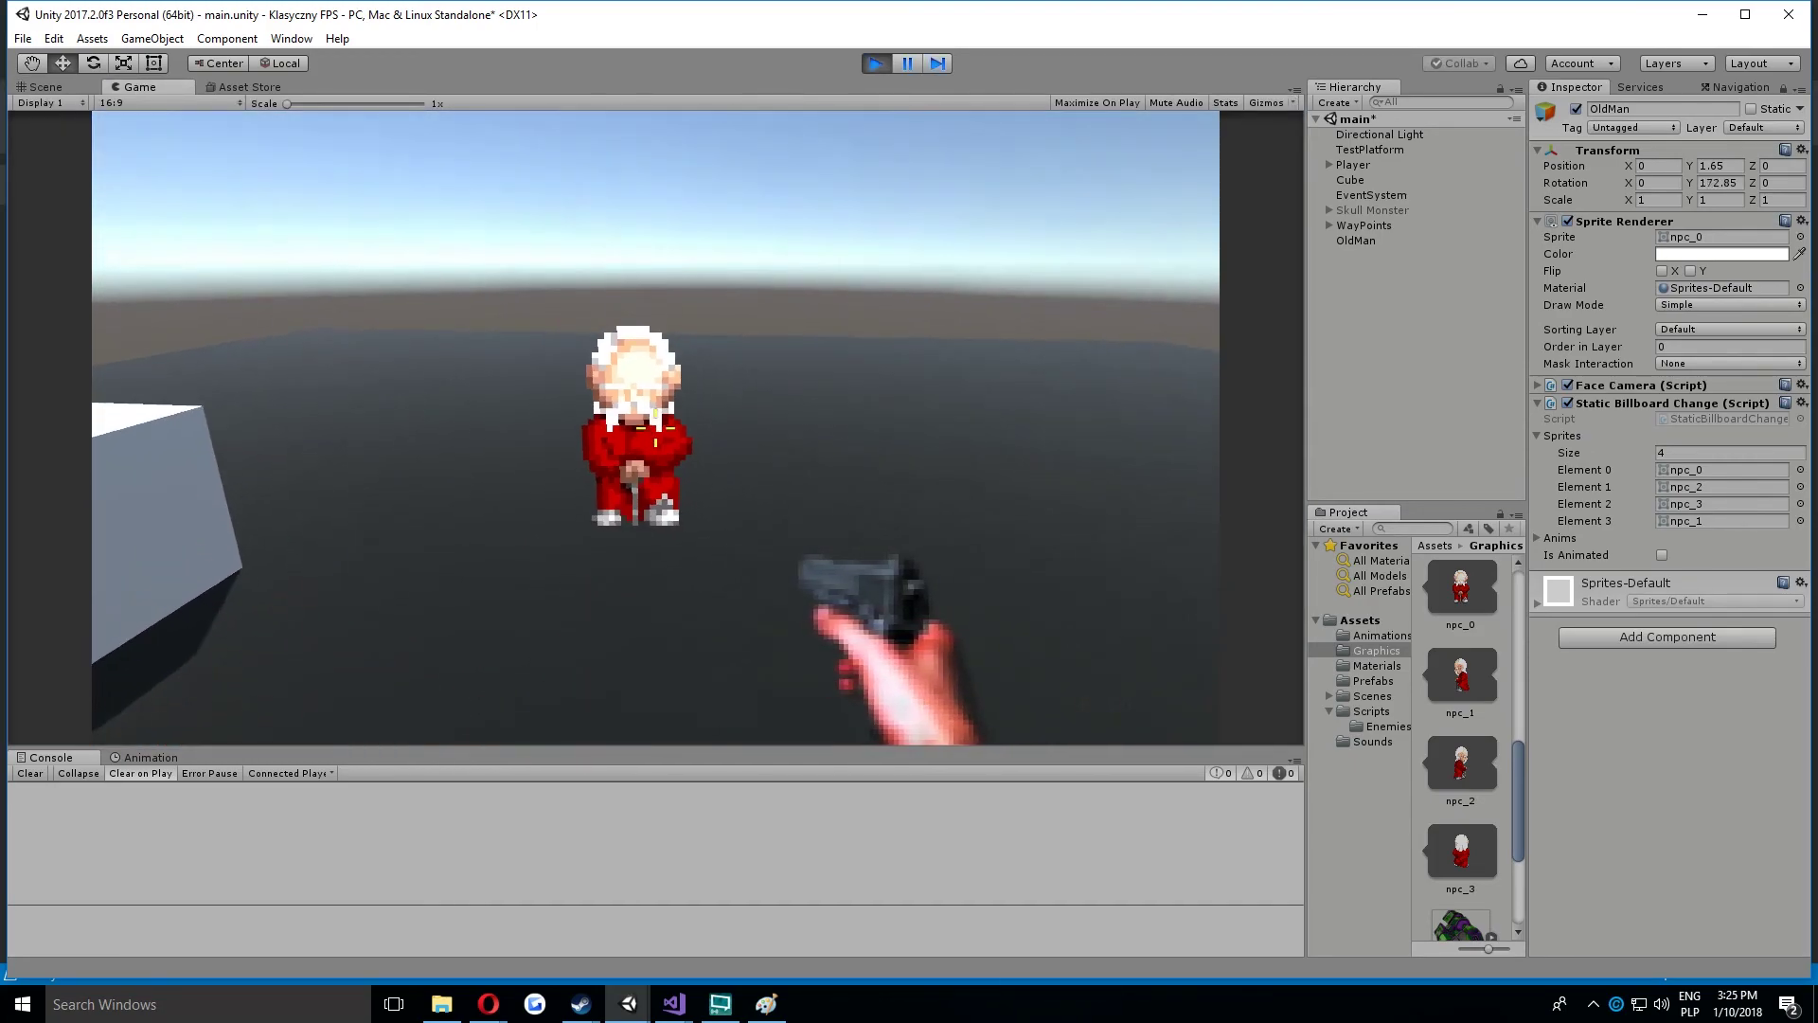
Strafe right in a full circle around OldMan, checking his side, back and front sprites, then step closer.
{"action": "key", "text": "d"}
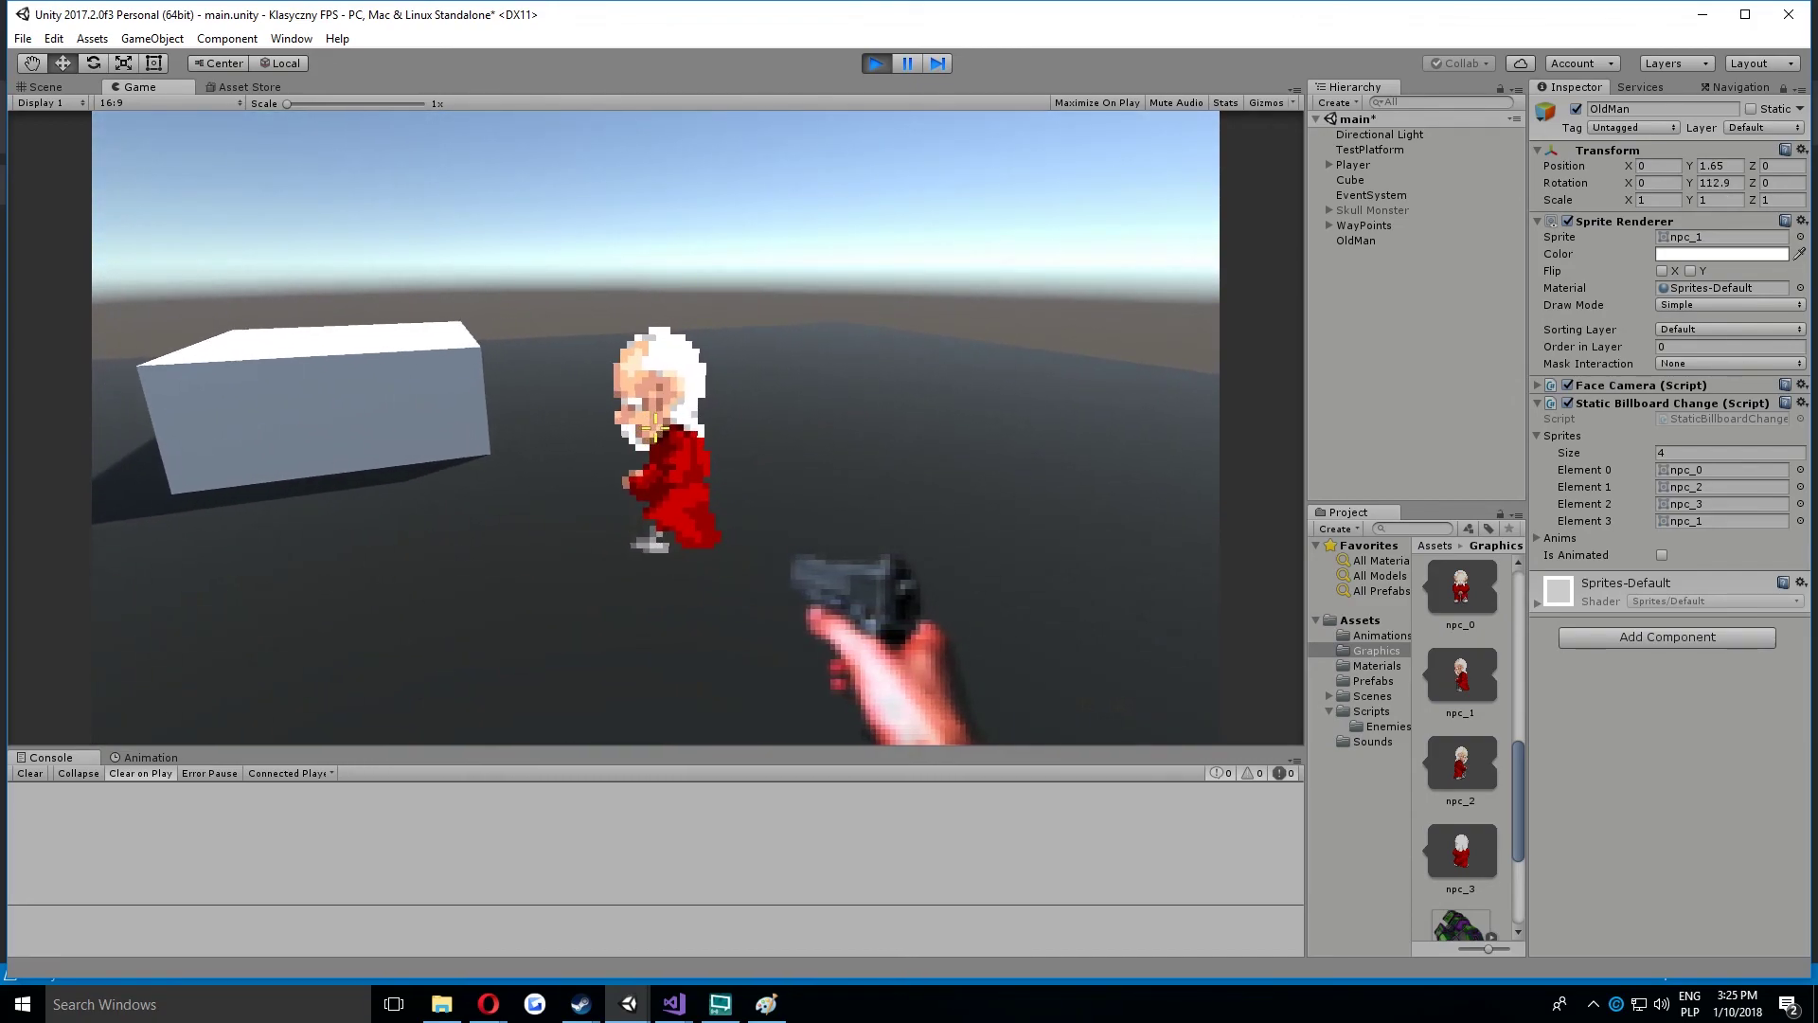
{"action": "key", "text": "d"}
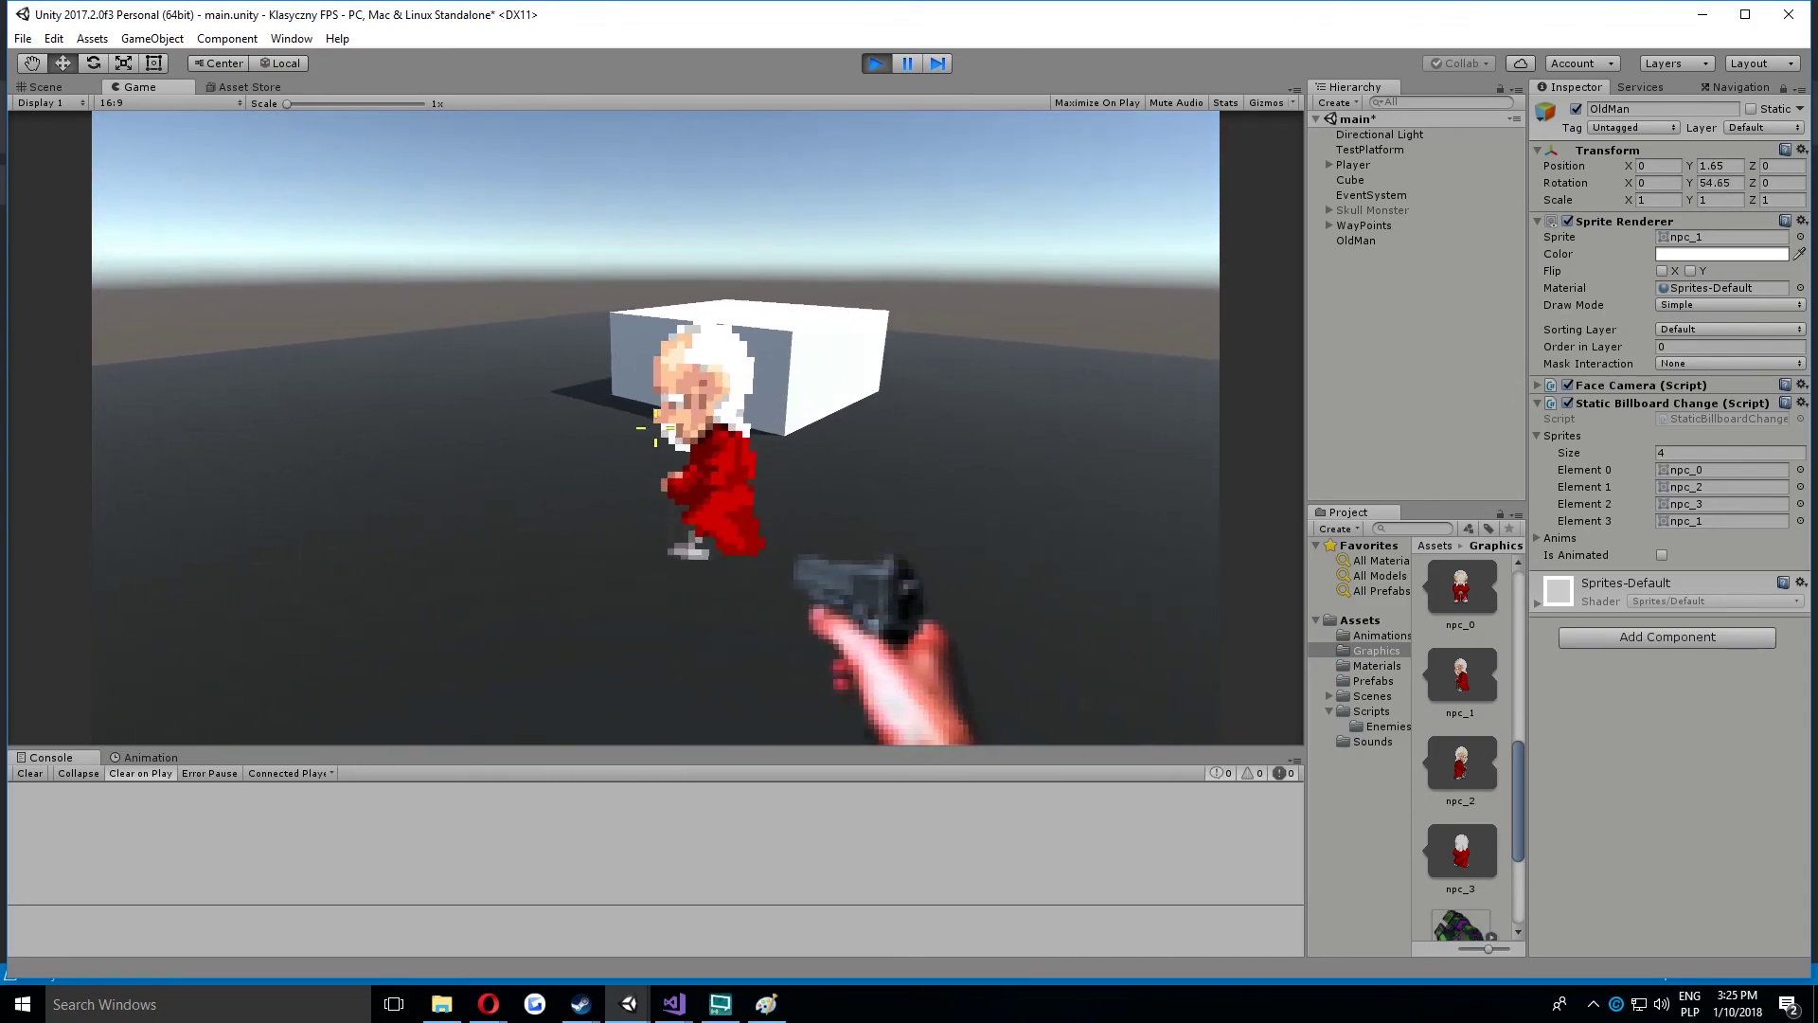
{"action": "key", "text": "d"}
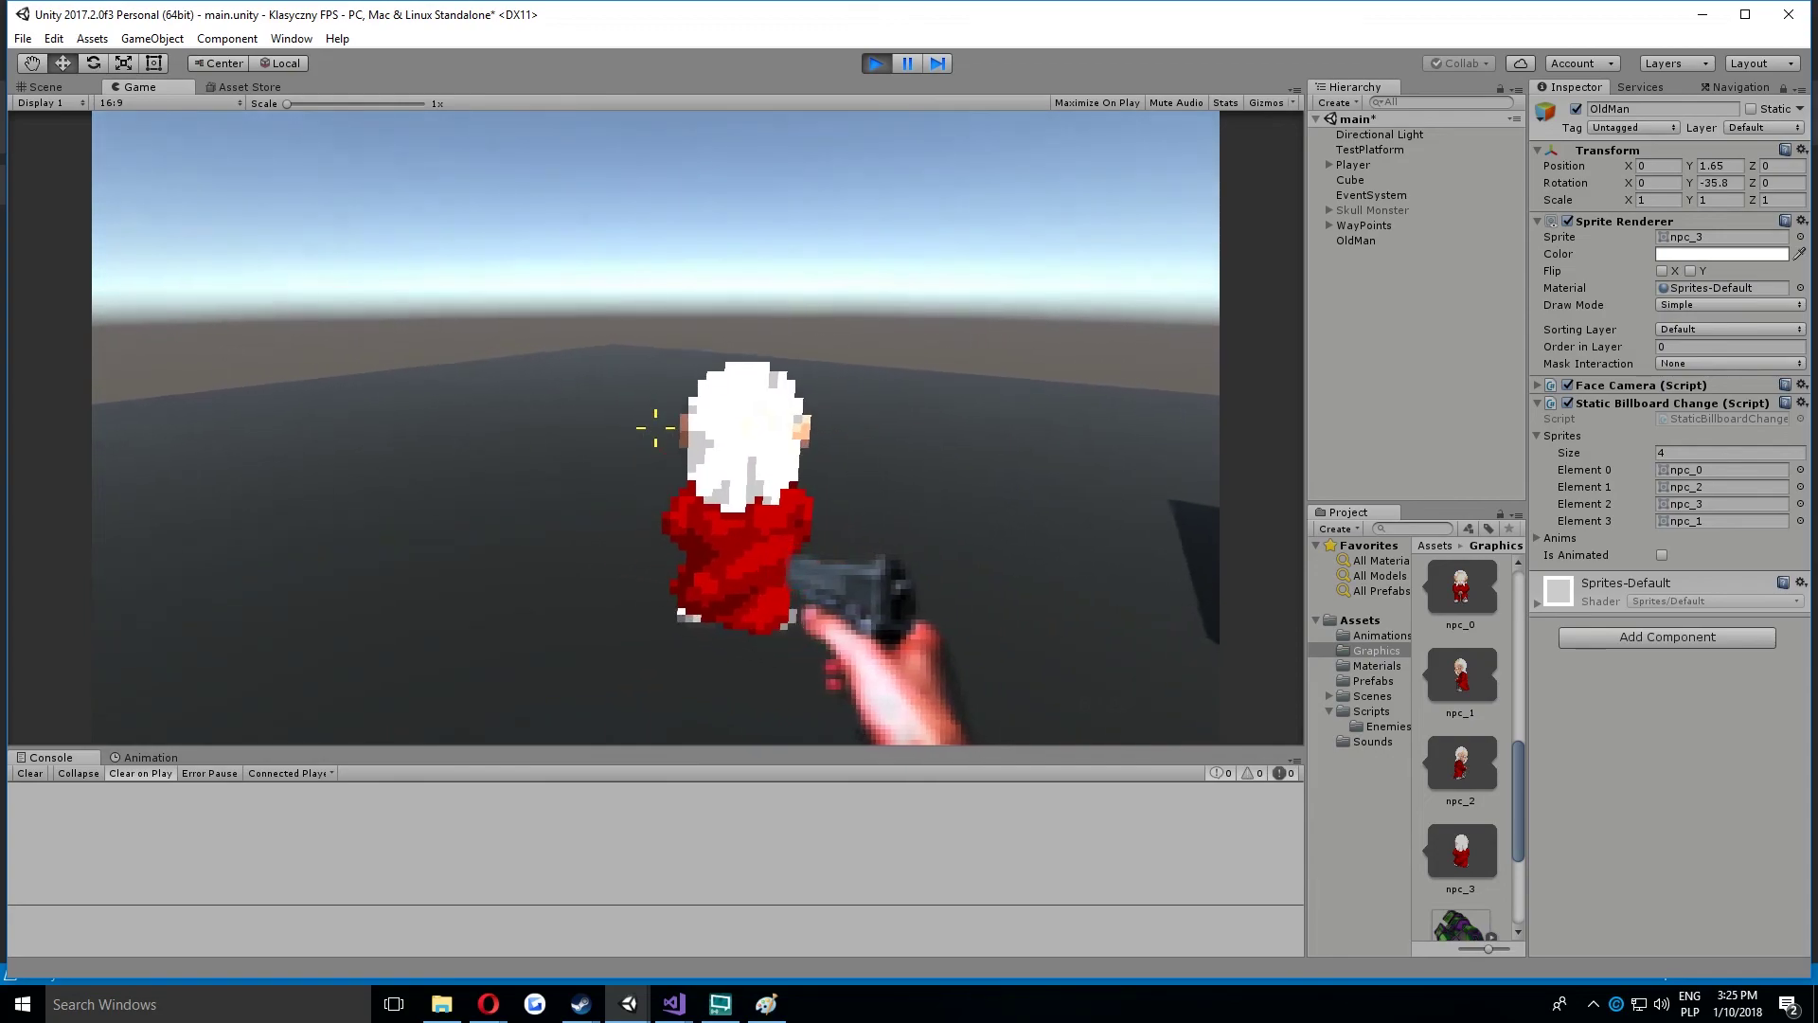
{"action": "key", "text": "d"}
{"action": "key", "text": "d"}
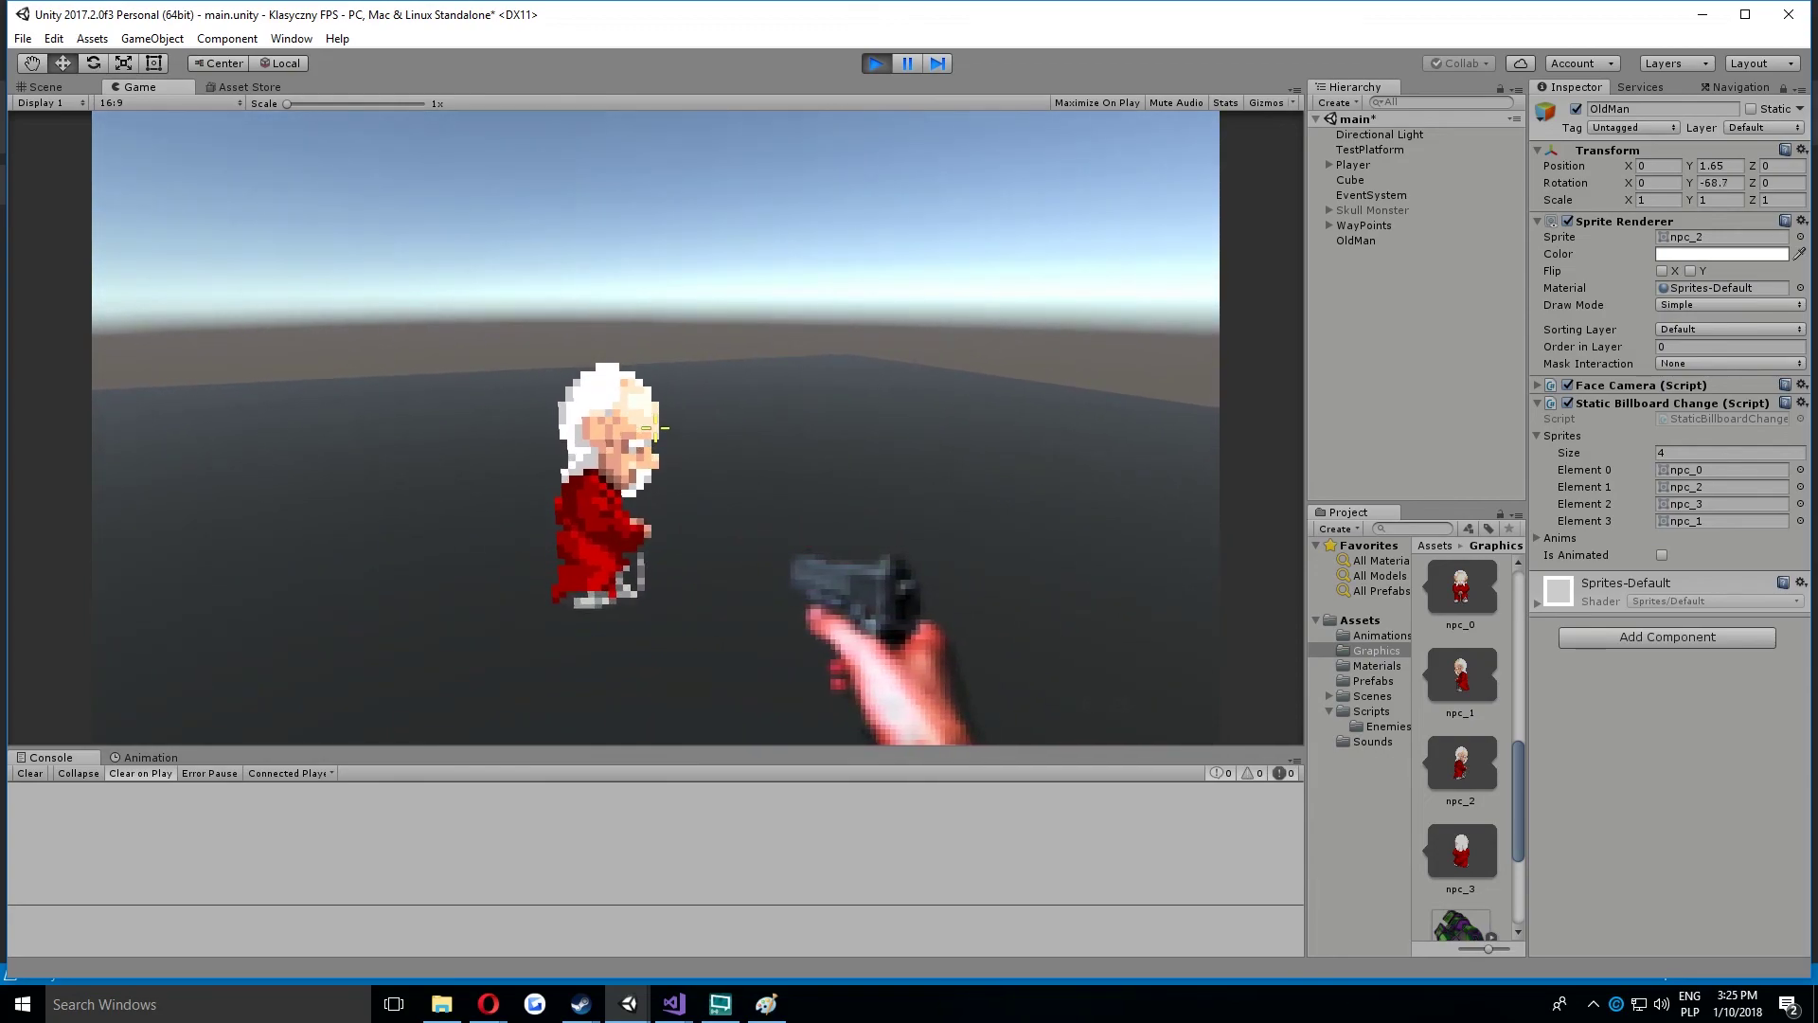
{"action": "key", "text": "d"}
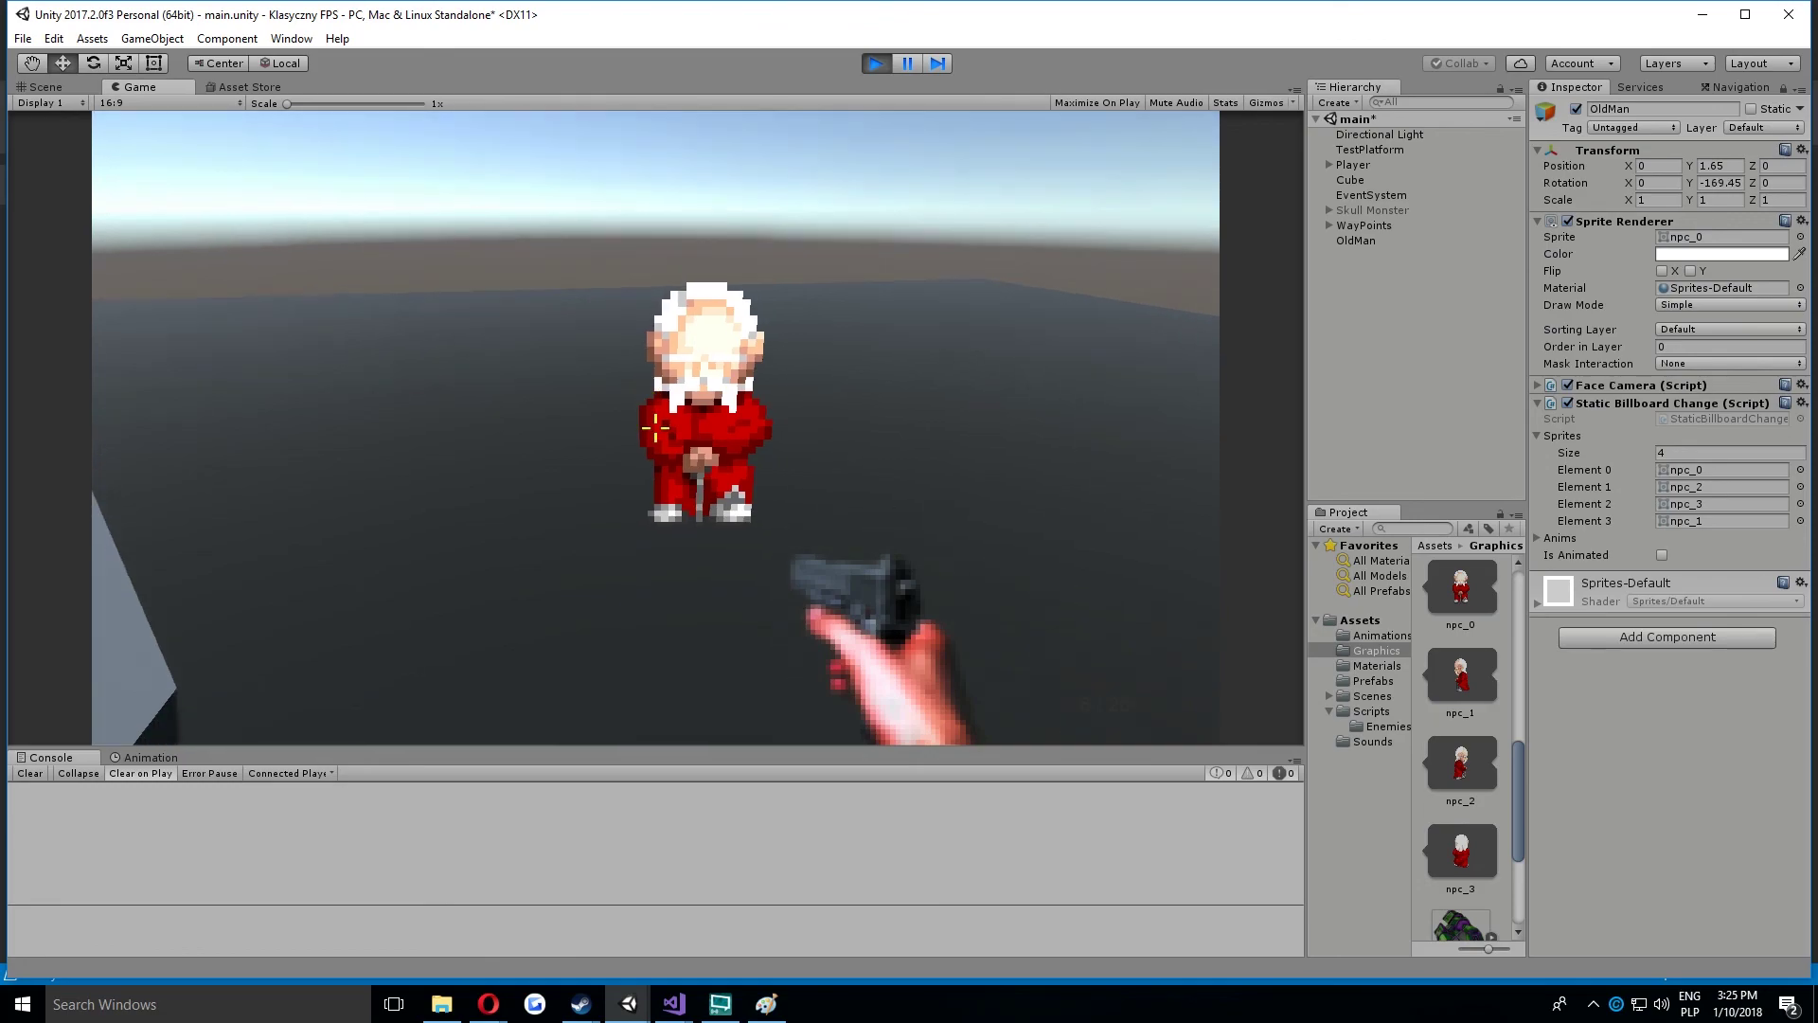
{"action": "key", "text": "w"}
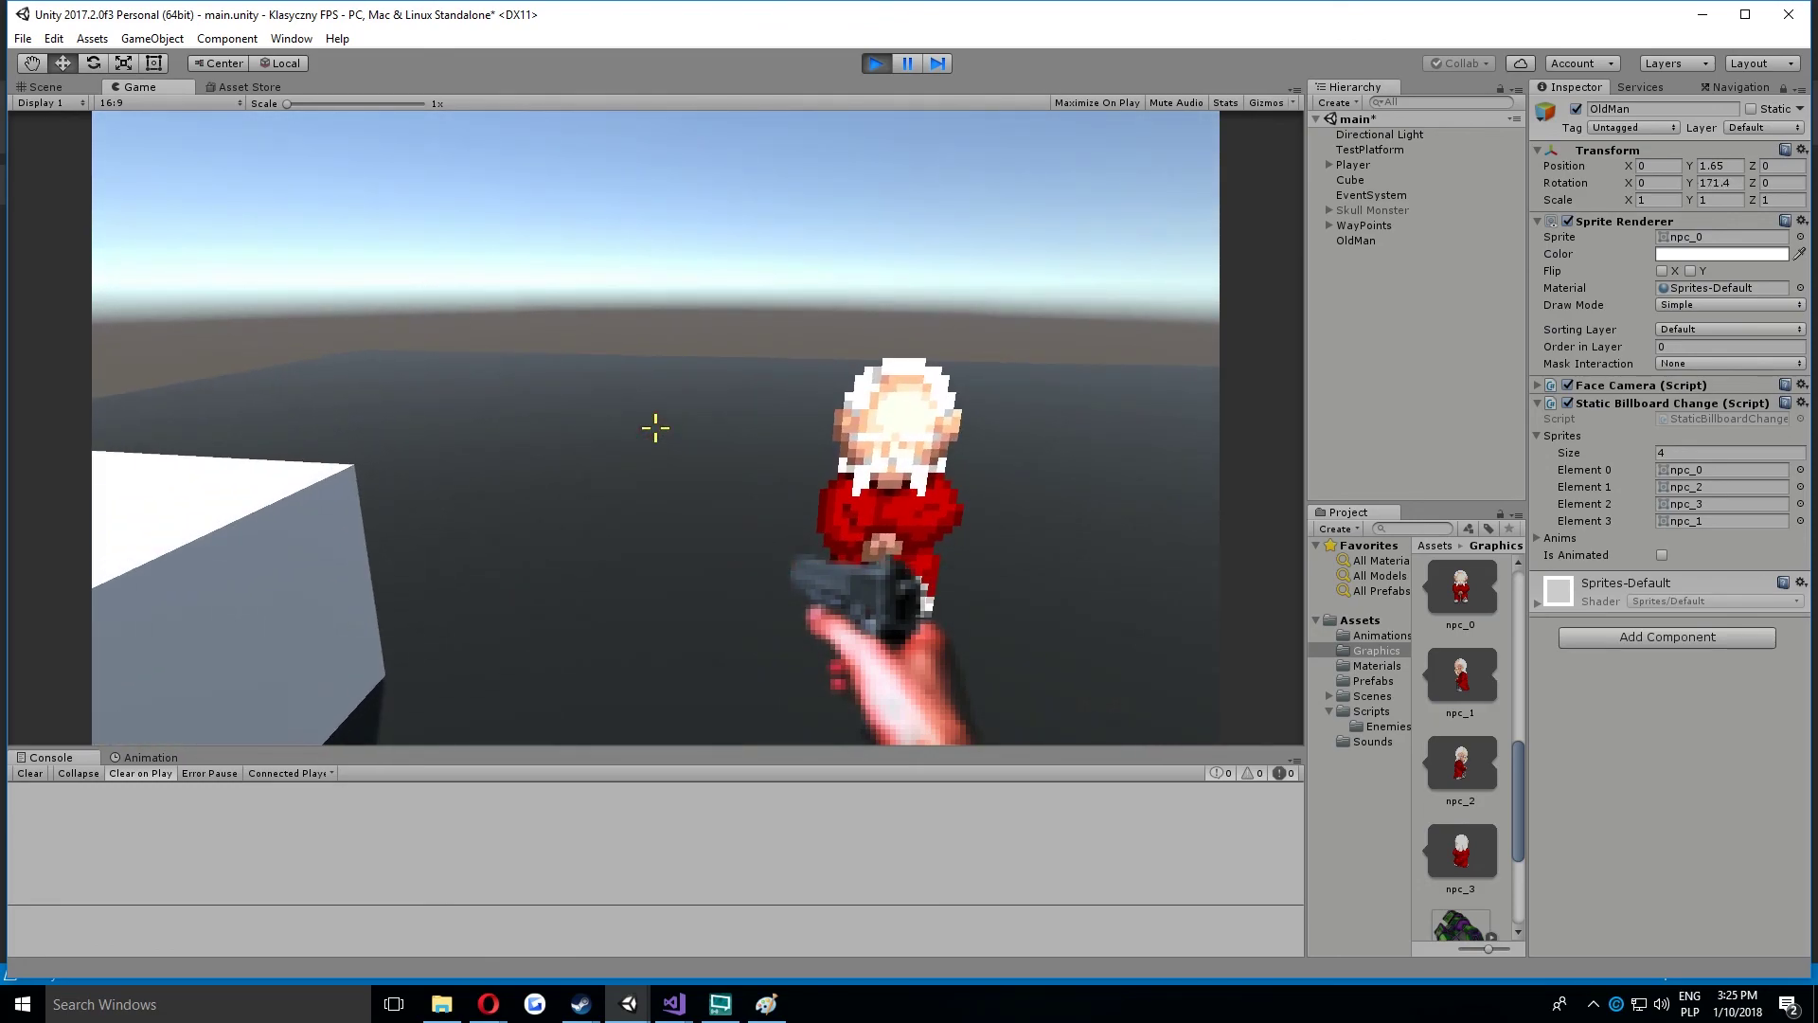
Exit Play mode and enter it again to restart the game.
{"action": "key", "text": "Escape"}
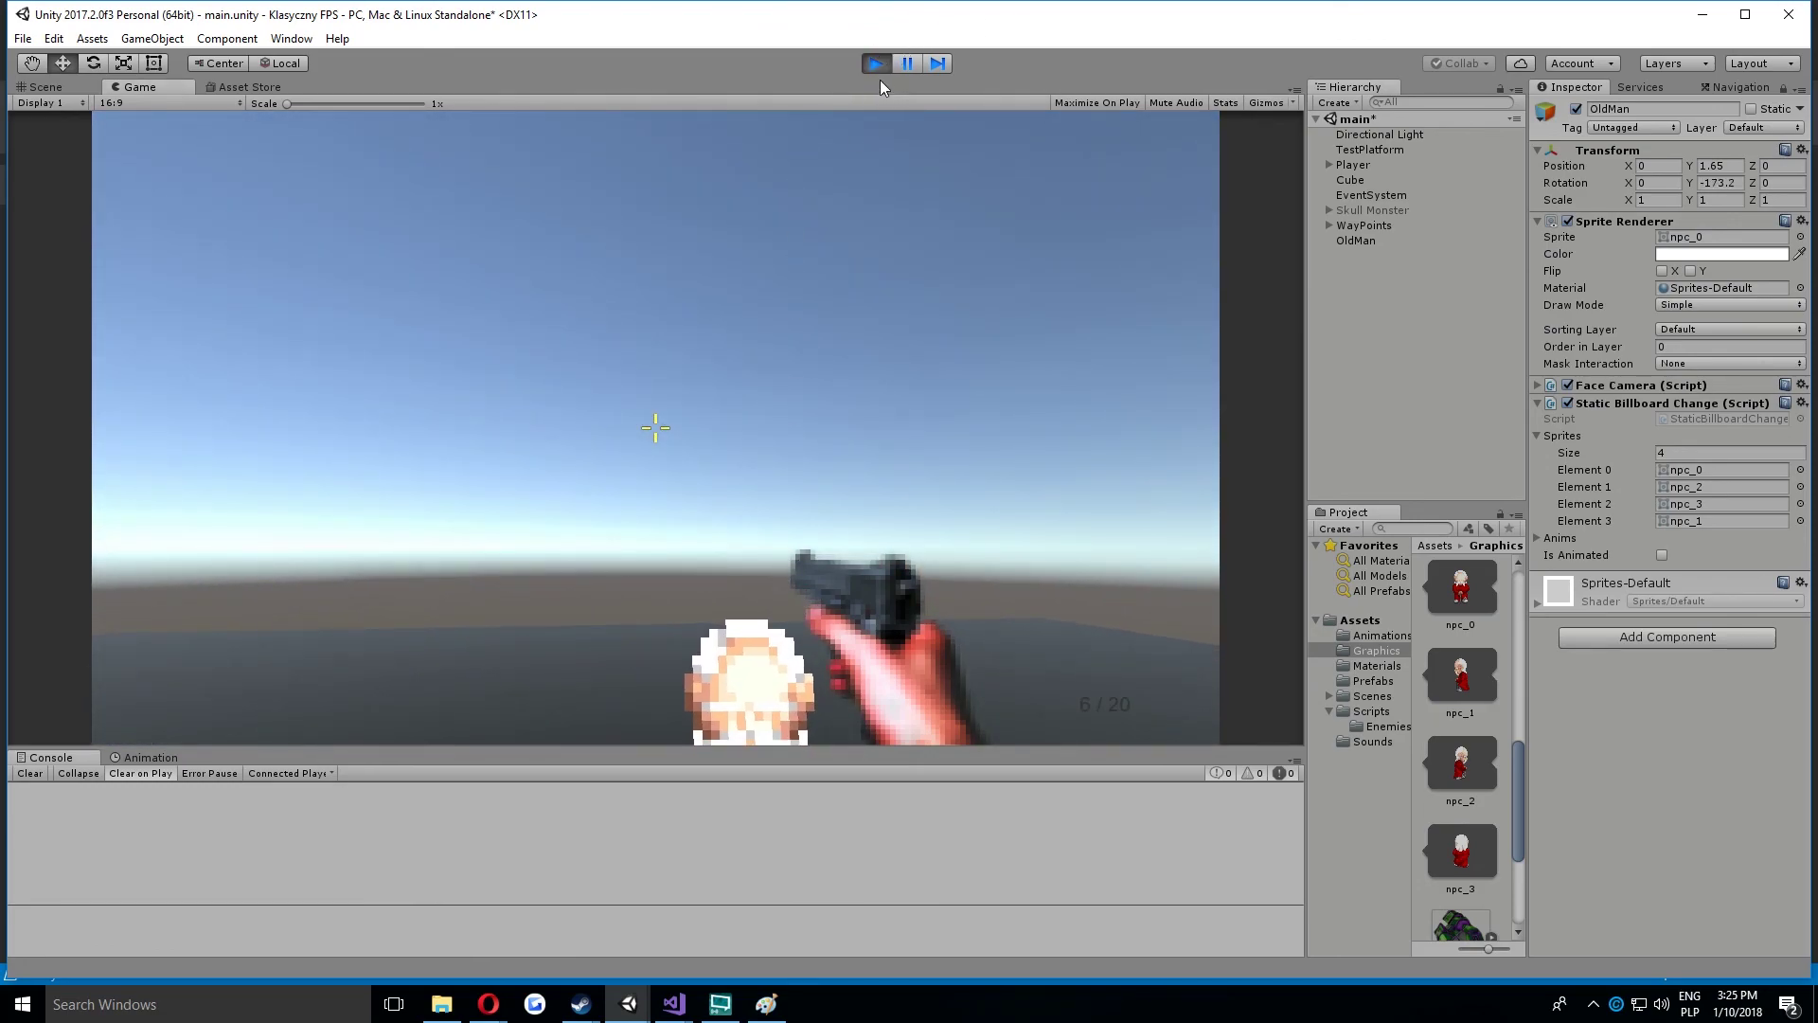
{"action": "left_click", "coordinate": [876, 69]}
{"action": "left_click", "coordinate": [873, 66]}
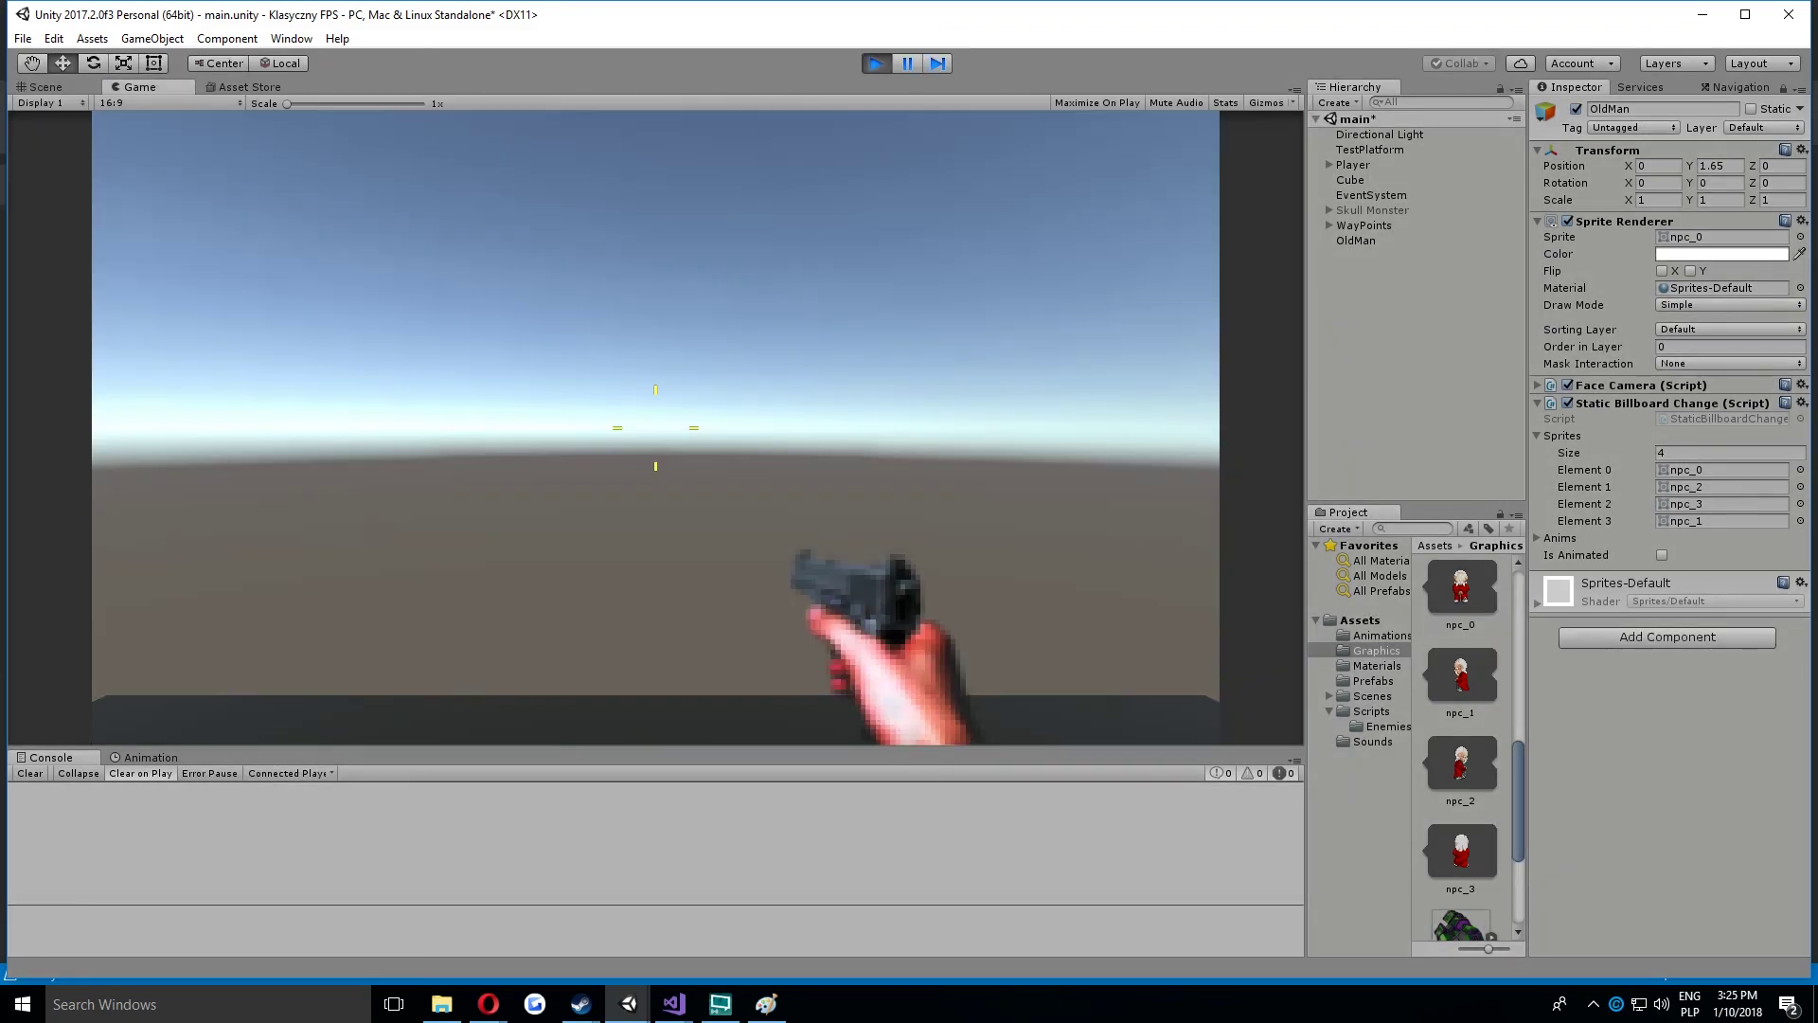